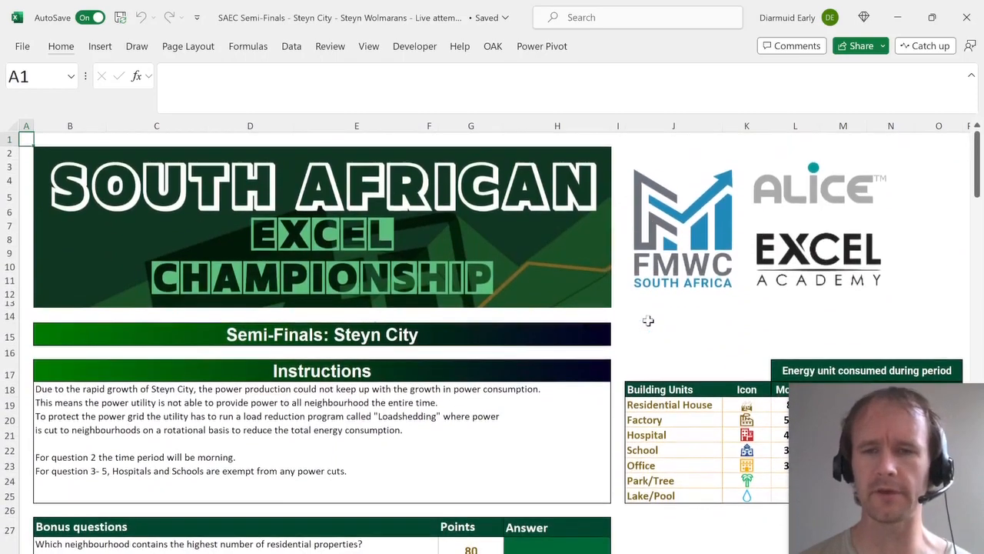
Review the case instructions, the energy table and the city map with its numbered neighbourhoods and icon legend.
scroll(648, 320, right, 3)
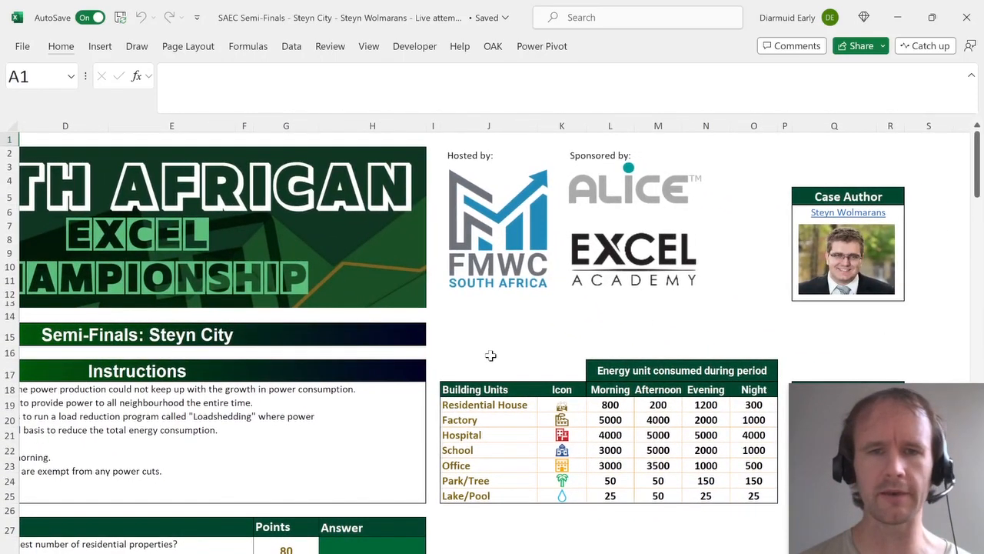
scroll(490, 354, left, 3)
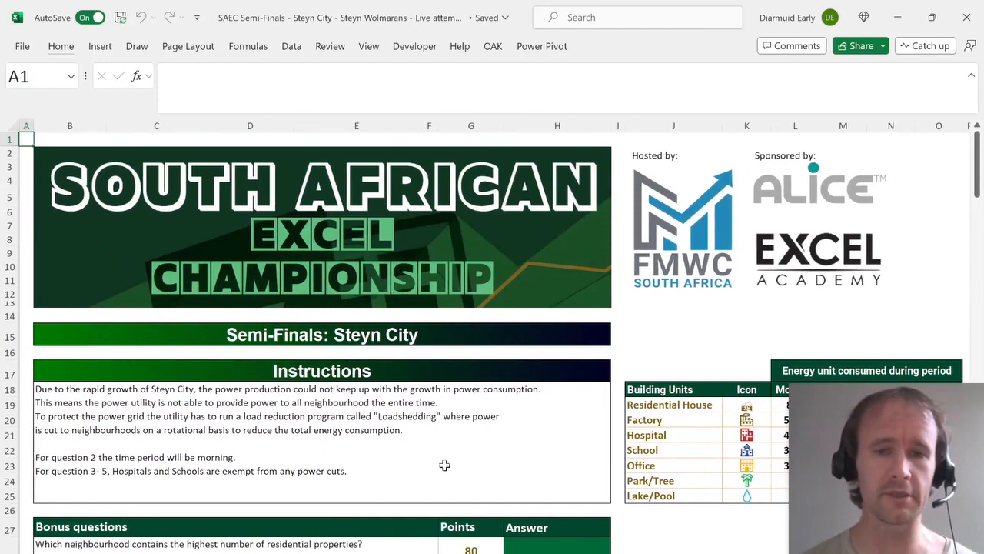
scroll(444, 464, down, 3)
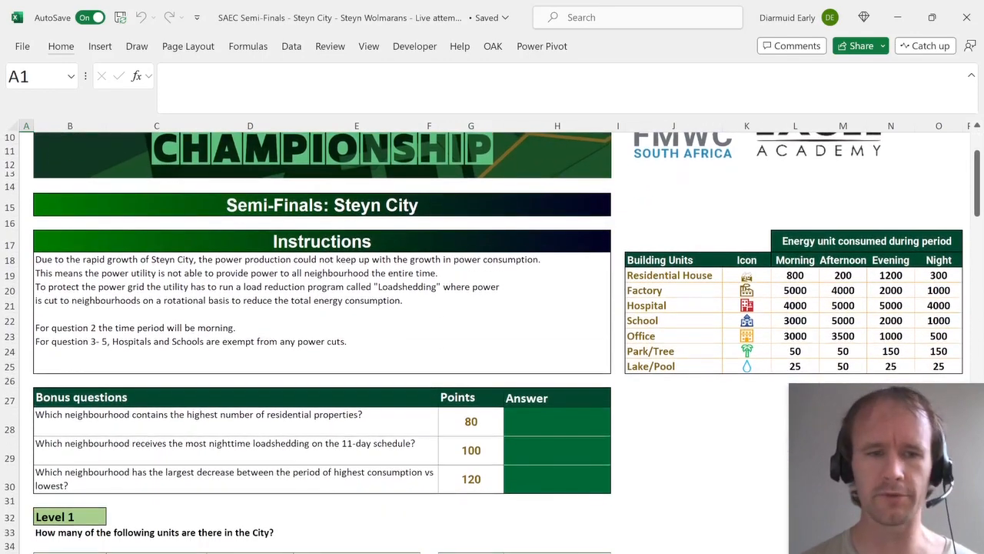
key(ctrl+Page_Down)
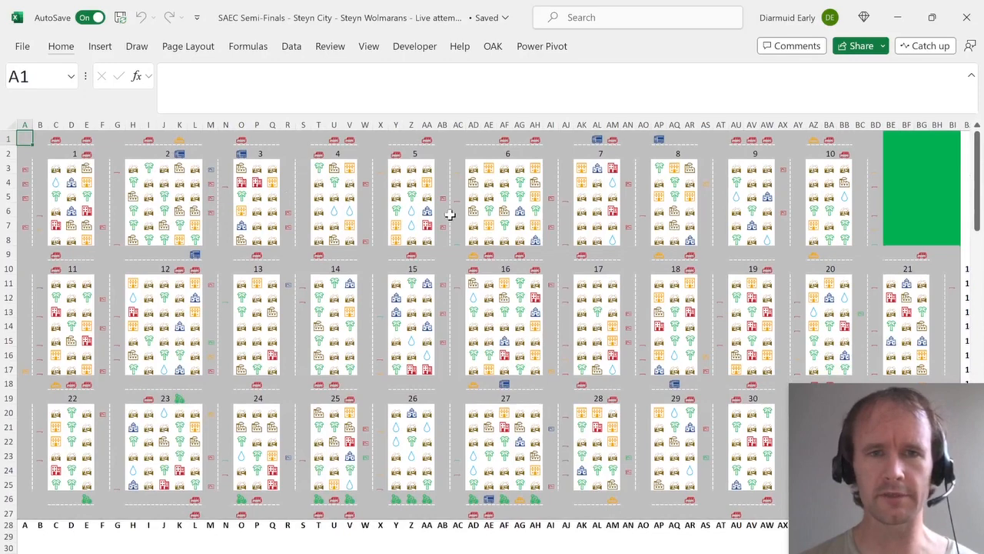
click(76, 153)
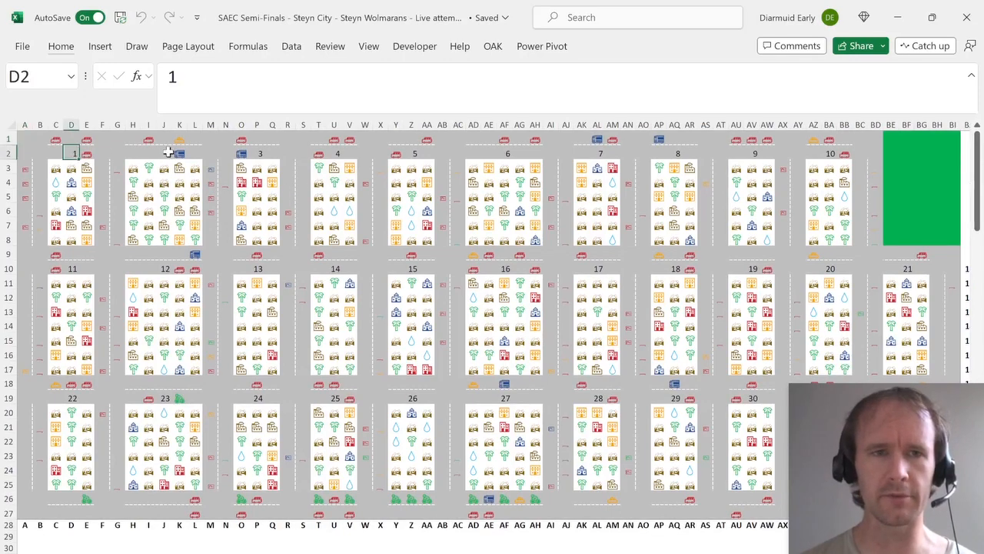
scroll(671, 327, right, 5)
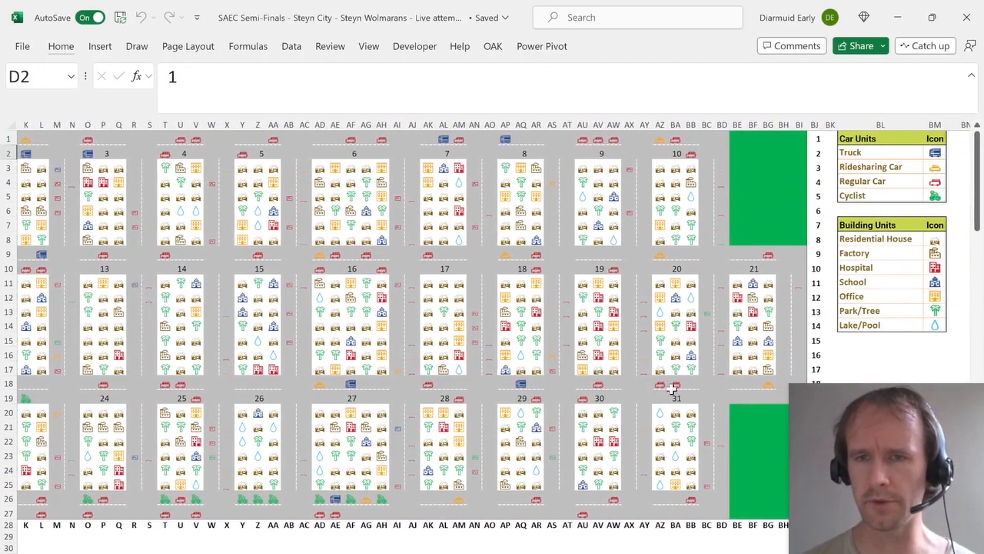
scroll(671, 389, left, 5)
key(ctrl+Page_Up)
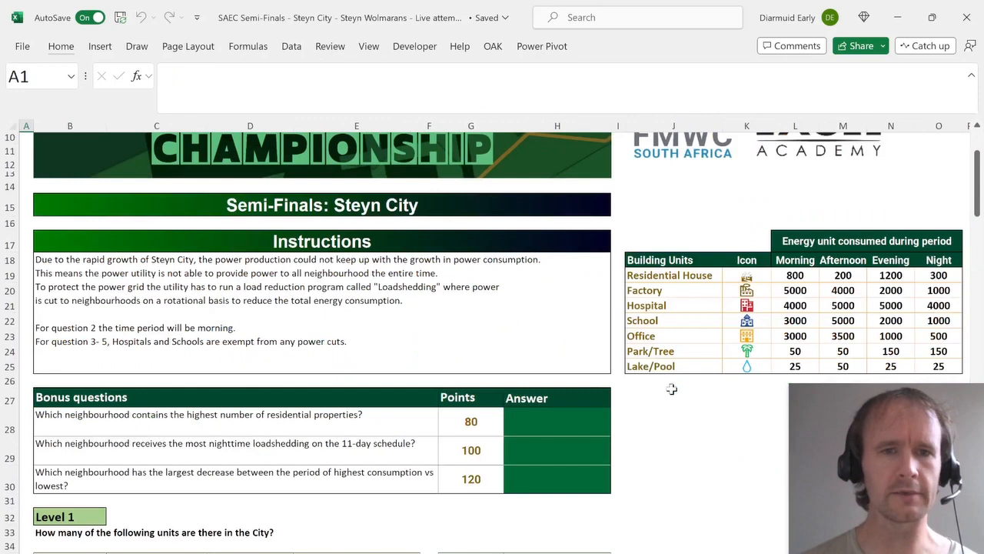
Examine the building icons, their energy values and the period headings in the energy consumption table.
click(760, 281)
key(Right)
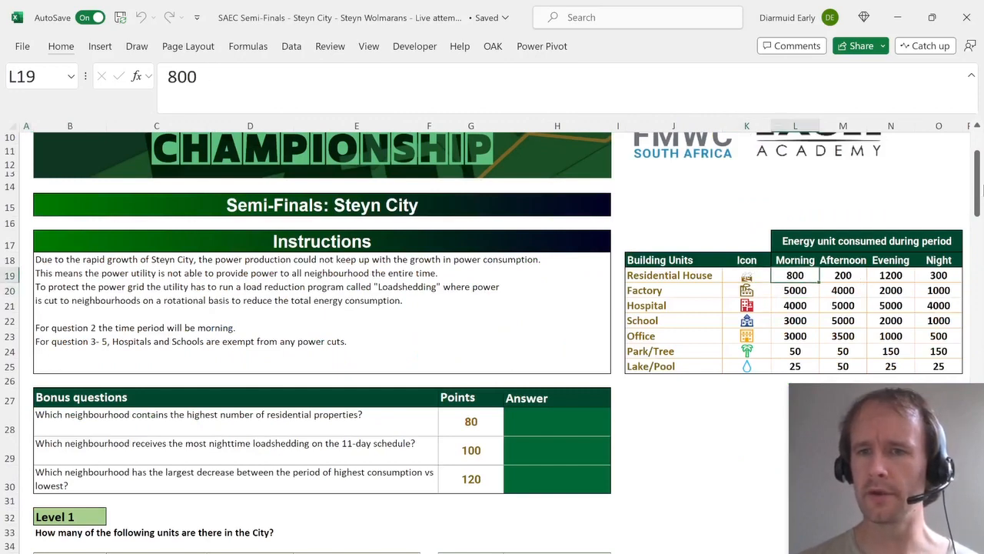
key(ctrl+shift+Down)
key(ctrl+shift+Right)
key(Left)
key(ctrl+shift+Down)
key(ctrl+shift+Right)
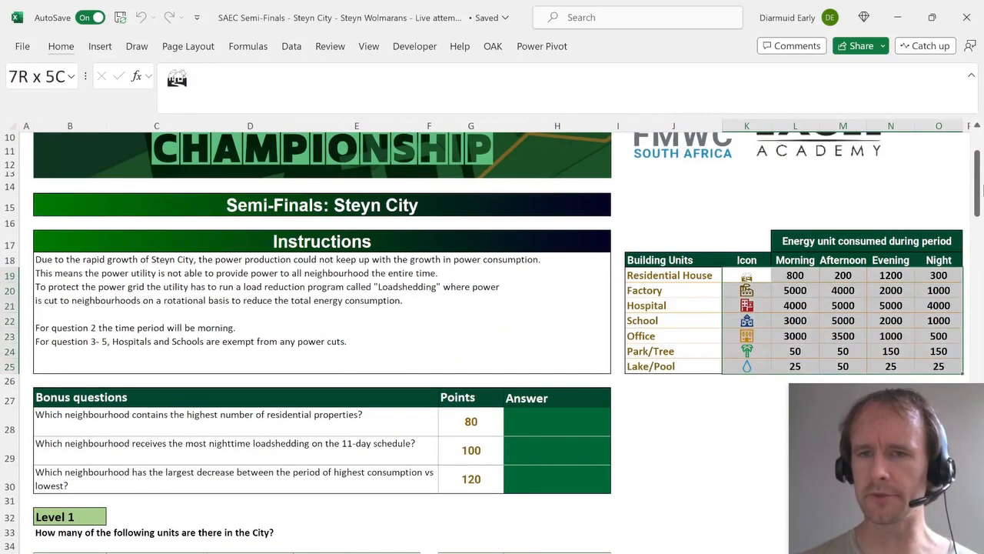
key(Up)
key(Right)
key(ctrl+shift+Right)
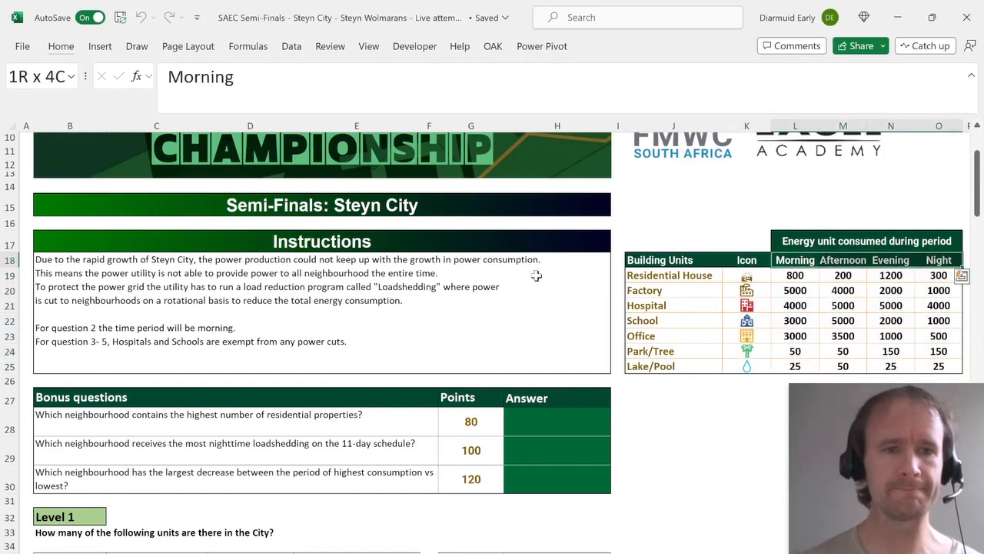
Read the Level 1 and Level 2 questions and compare them with neighbourhood 1 on the city map.
scroll(529, 339, down, 6)
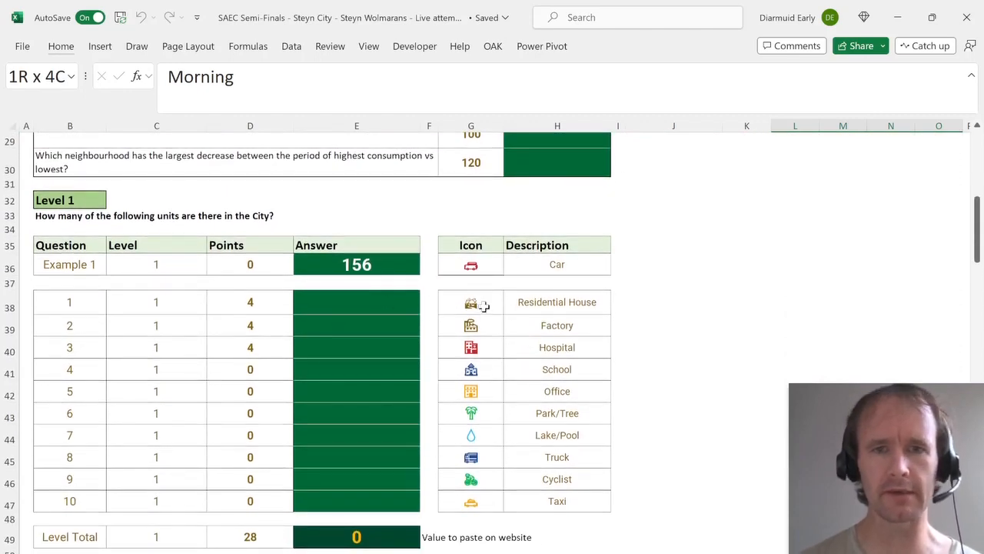
click(459, 306)
scroll(480, 401, down, 7)
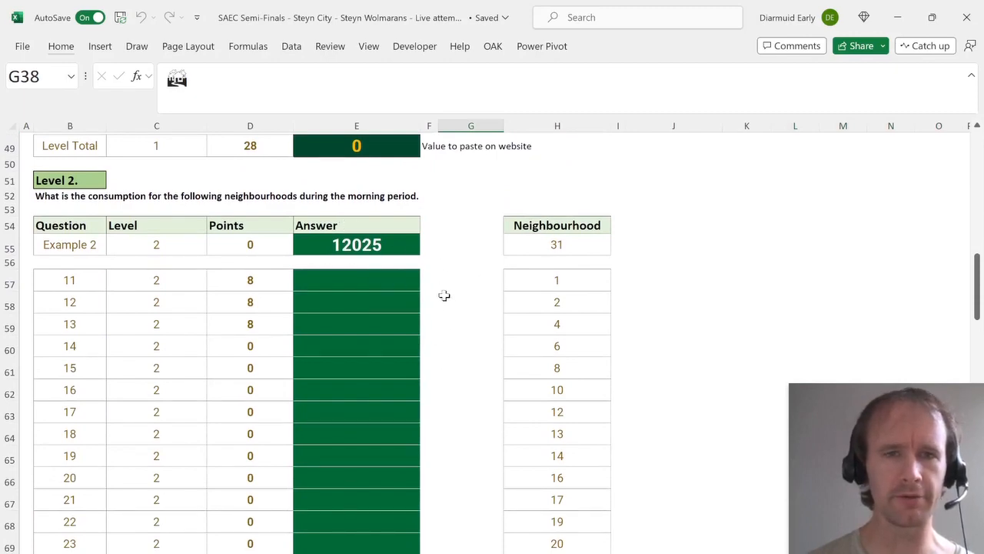
scroll(444, 295, down, 7)
scroll(444, 292, up, 7)
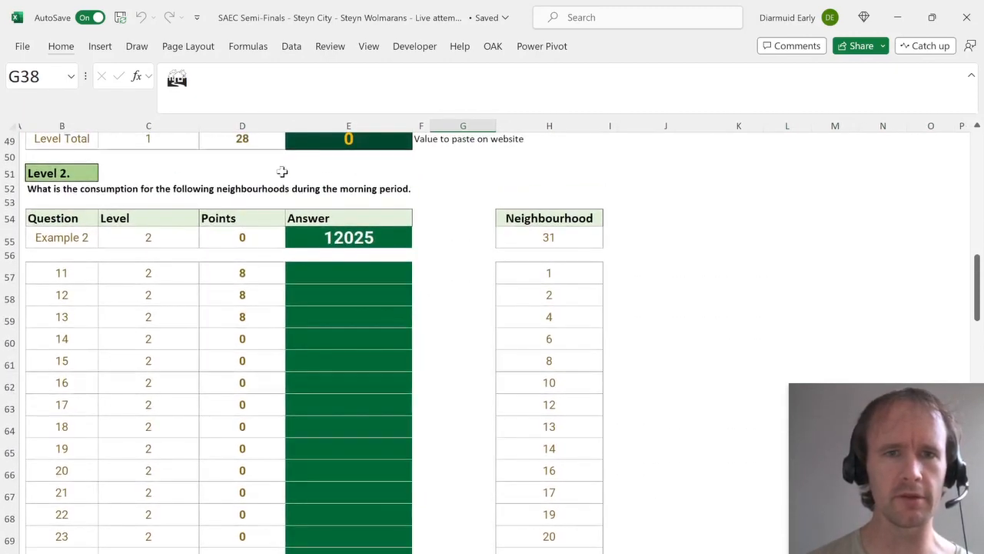
key(ctrl+Page_Up)
key(ctrl+Page_Up)
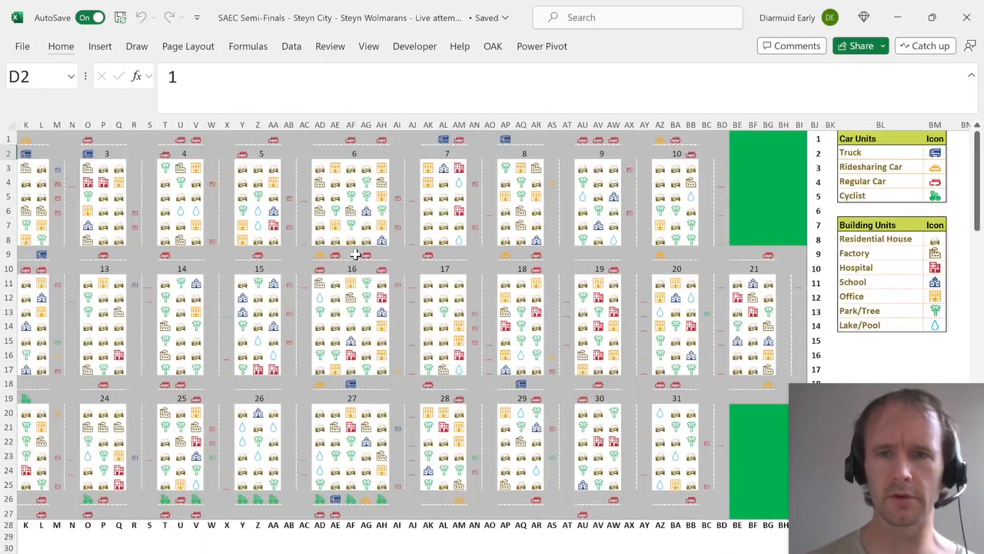
scroll(116, 226, left, 5)
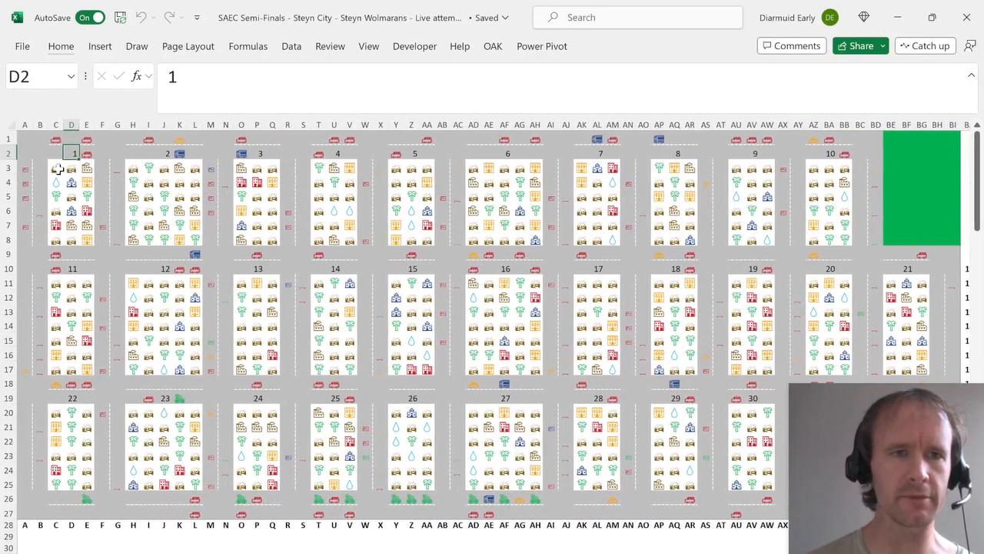
click(59, 169)
key(ctrl+Page_Down)
key(ctrl+Page_Down)
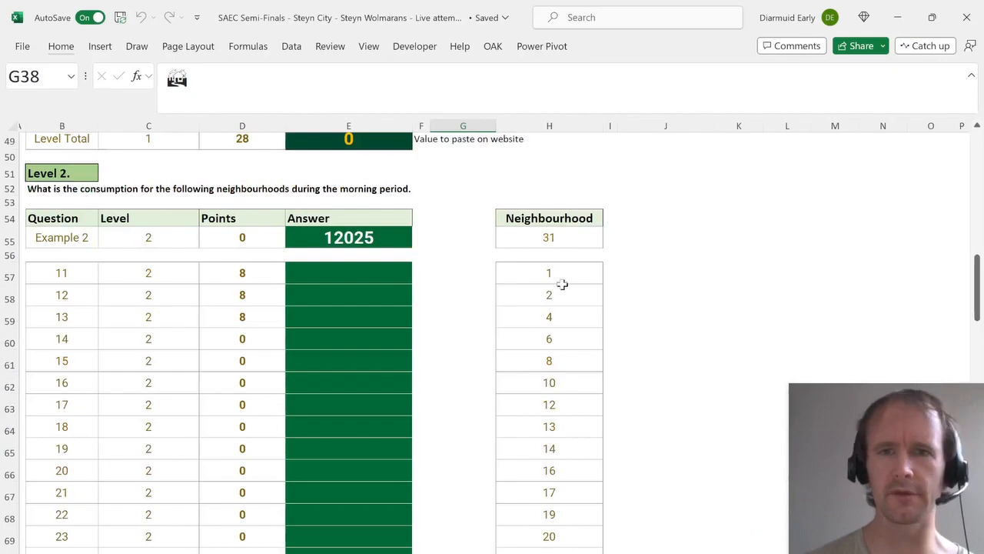
Check the morning energy values for each building type and skim the questions of the remaining levels.
scroll(562, 285, up, 12)
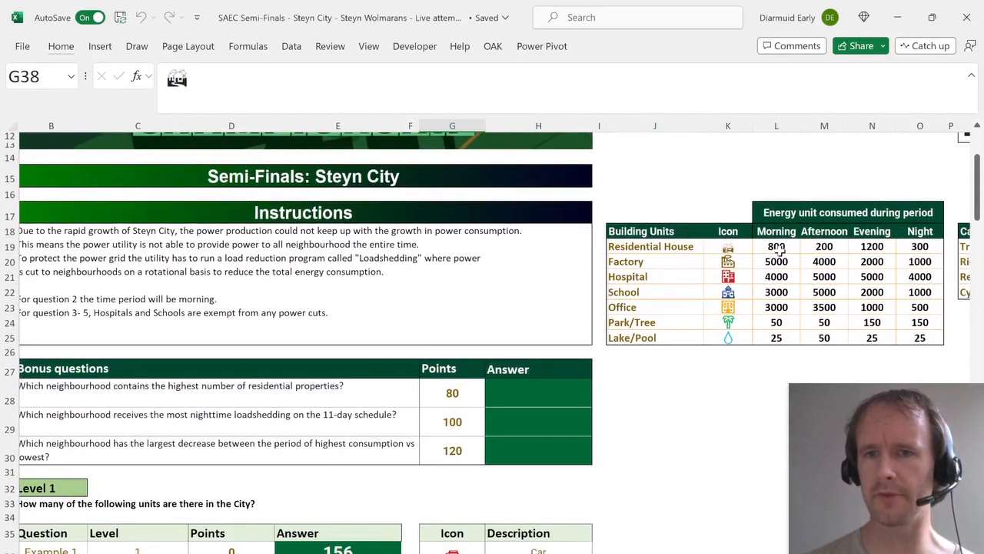
click(779, 248)
click(792, 262)
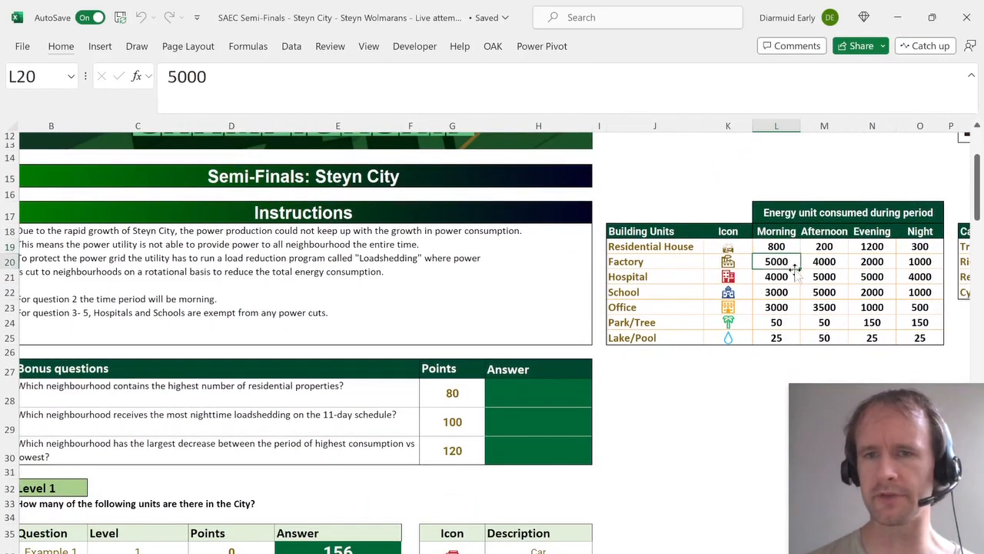
click(794, 278)
click(795, 293)
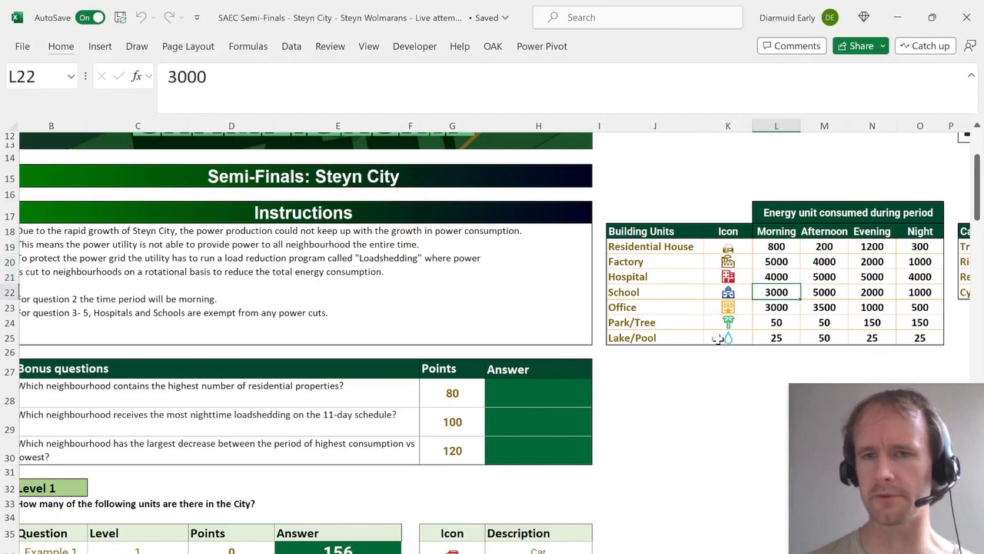
scroll(334, 351, left, 1)
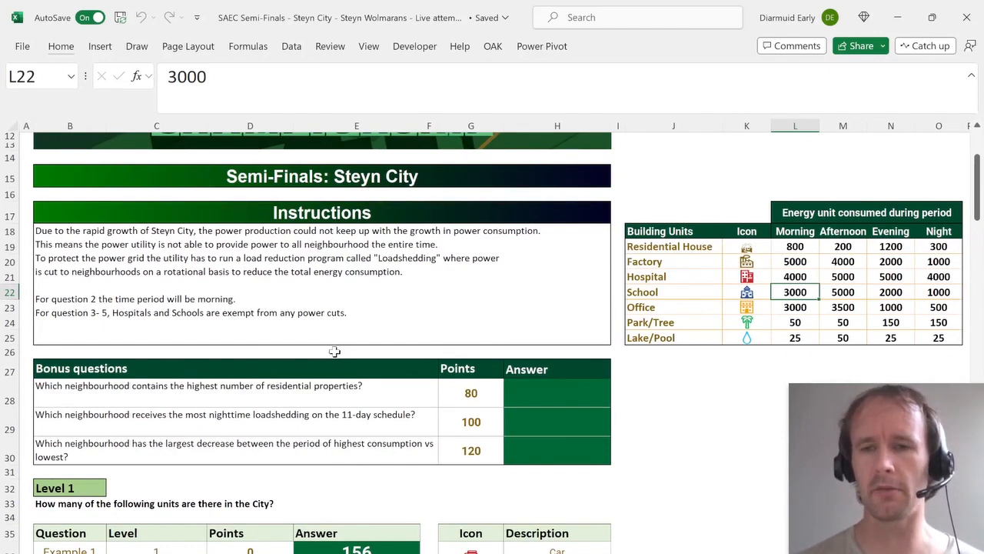
scroll(334, 351, down, 20)
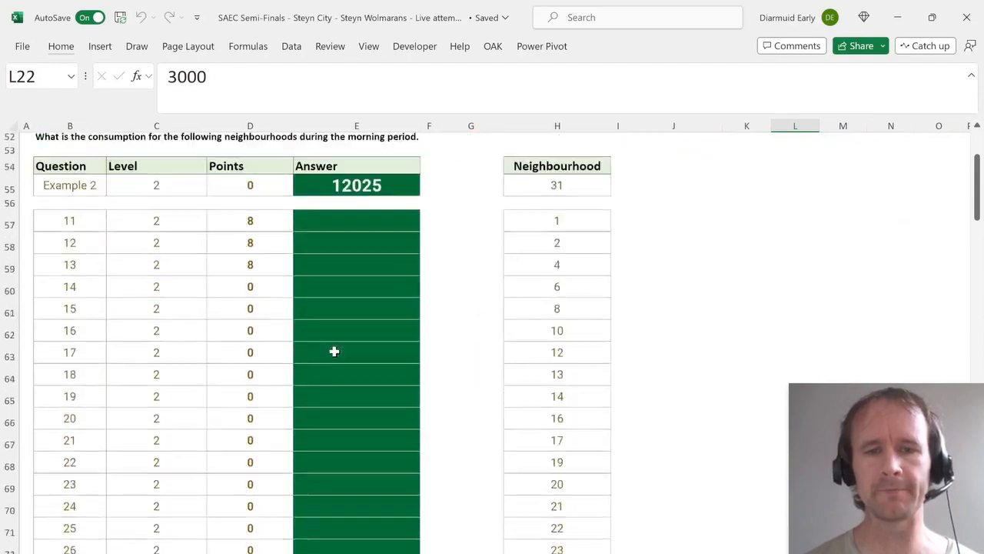
scroll(334, 352, down, 16)
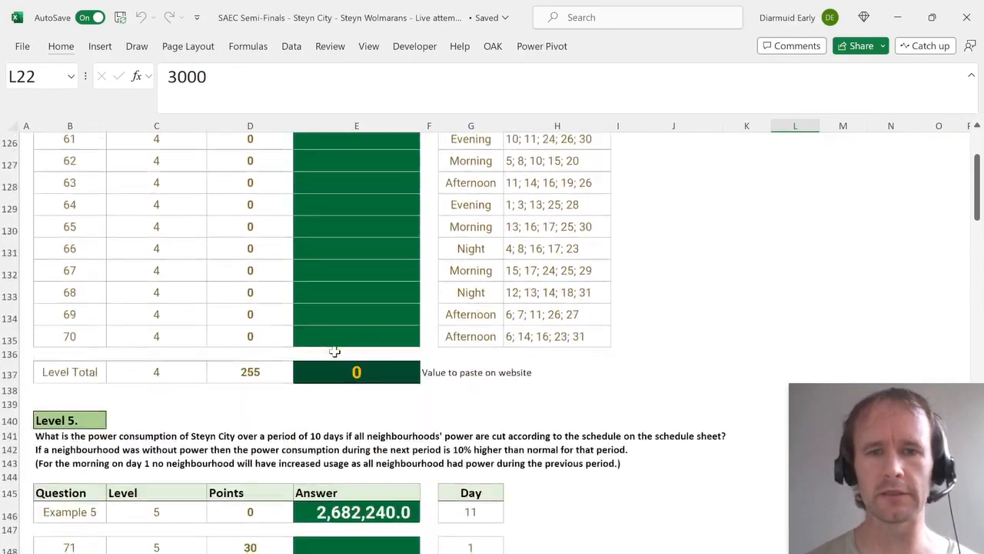
scroll(335, 351, up, 20)
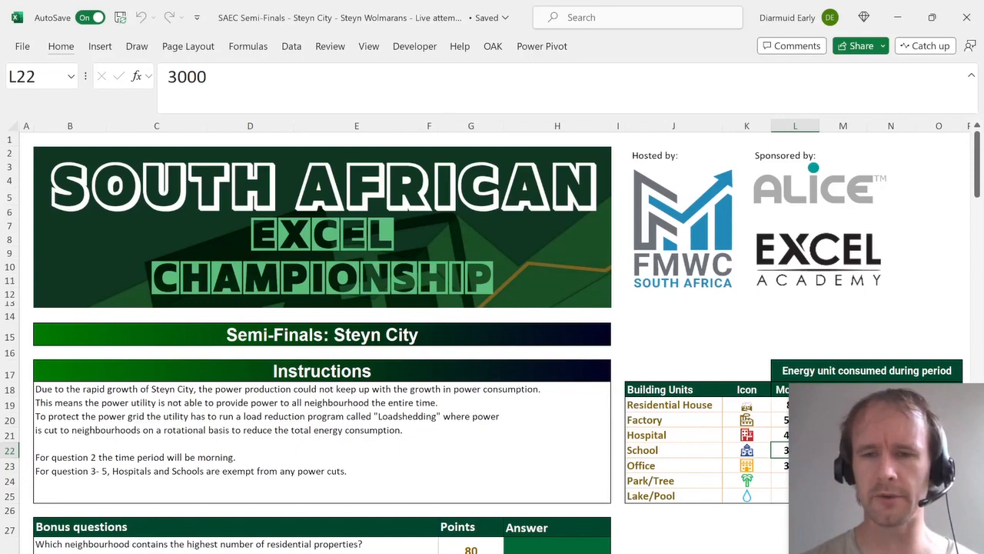
key(alt+Tab)
scroll(423, 467, down, 3)
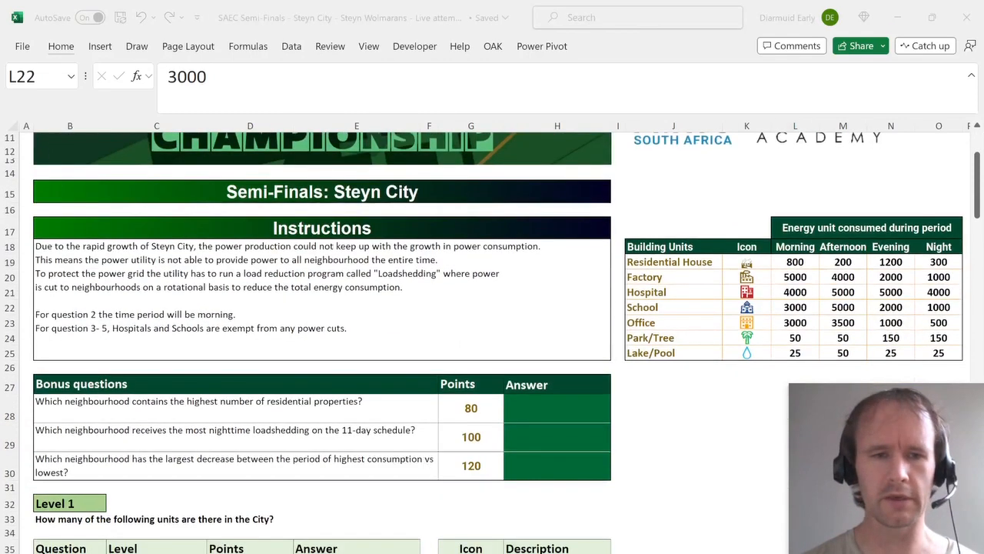
key(alt+Tab)
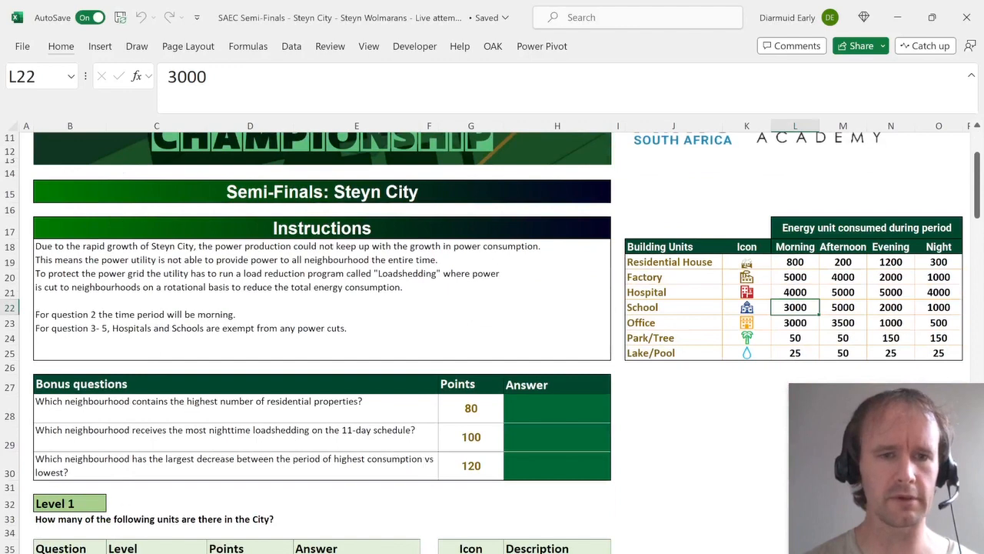
Name the whole city map range A1:BI27 "mp", leaving out the column-letter and row-number labels.
key(ctrl+Page_Down)
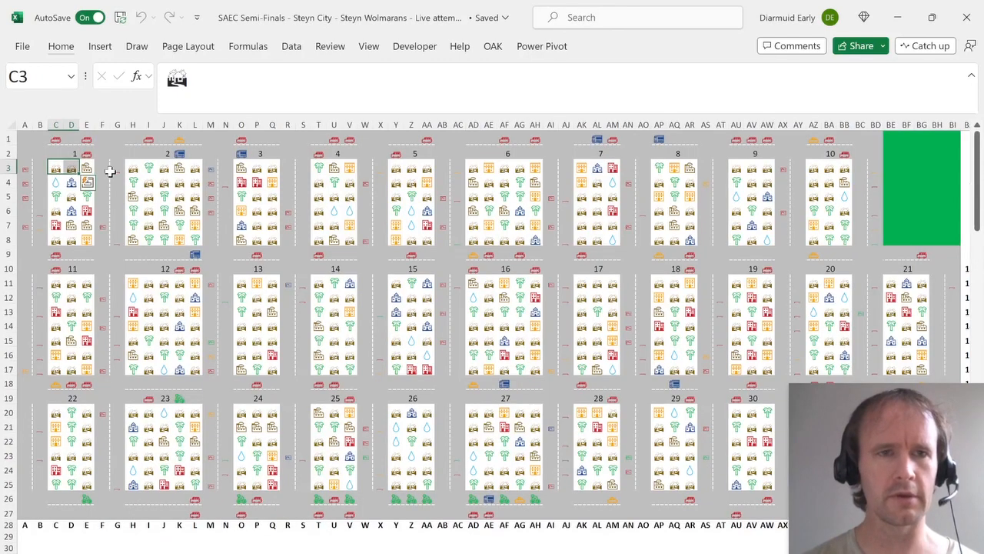
click(24, 136)
key(shift+Right)
key(shift+Right)
key(shift+Right)
key(shift+Right)
key(shift+Right)
key(shift+Right)
key(shift+Right)
key(shift+Right)
key(shift+Right)
key(shift+Right)
key(shift+Right)
key(shift+Right)
key(shift+Right)
key(shift+Right)
key(shift+Right)
key(shift+Right)
key(shift+Right)
key(shift+Right)
key(shift+Right)
key(shift+Right)
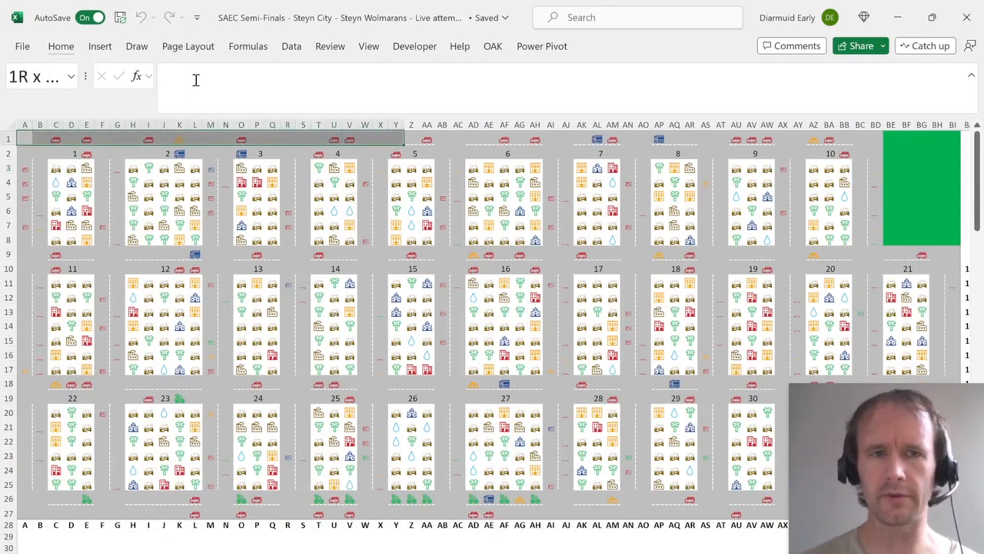
key(shift+Right)
key(shift+Right)
key(shift+Right)
key(shift+Right)
key(shift+Right)
key(shift+Right)
key(shift+Right)
key(shift+Right)
key(shift+Right)
key(shift+Right)
key(shift+Right)
key(shift+Right)
key(shift+Right)
key(shift+Right)
key(shift+Right)
key(shift+Right)
key(shift+Right)
key(shift+Right)
key(shift+Right)
key(shift+Right)
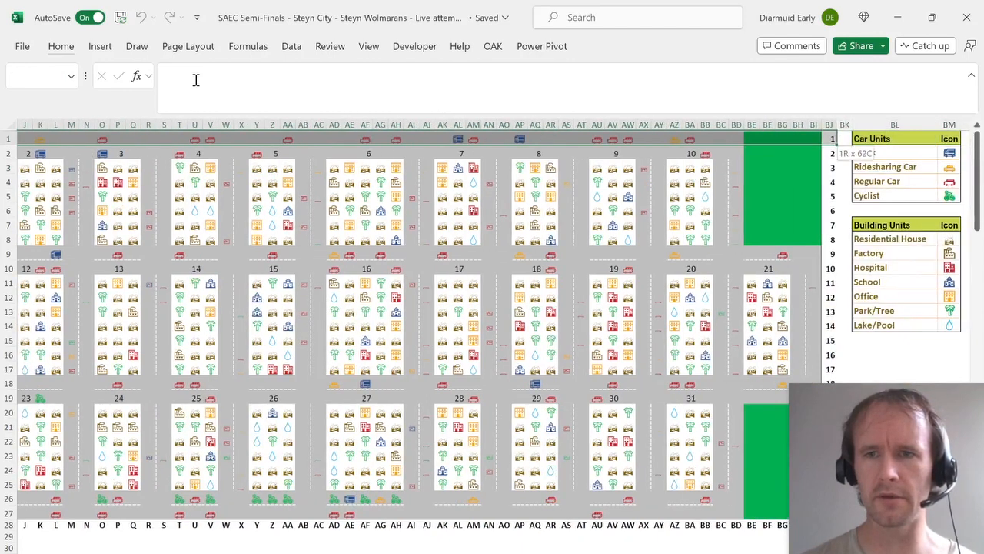
key(shift+Down)
key(shift+Down)
key(shift+Down)
key(shift+Down)
key(shift+Down)
key(shift+Down)
key(shift+Down)
key(shift+Down)
key(shift+Down)
key(shift+Down)
key(shift+Down)
key(shift+Down)
key(shift+Down)
key(shift+Down)
key(shift+Down)
key(shift+Down)
key(shift+Down)
key(shift+Down)
key(shift+Down)
key(shift+Down)
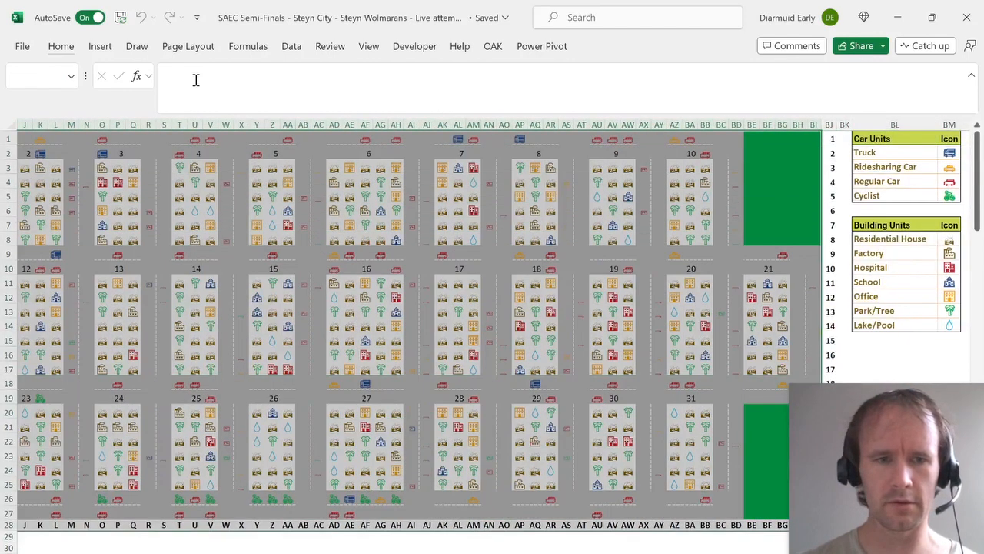
key(shift+Up)
key(alt+F3)
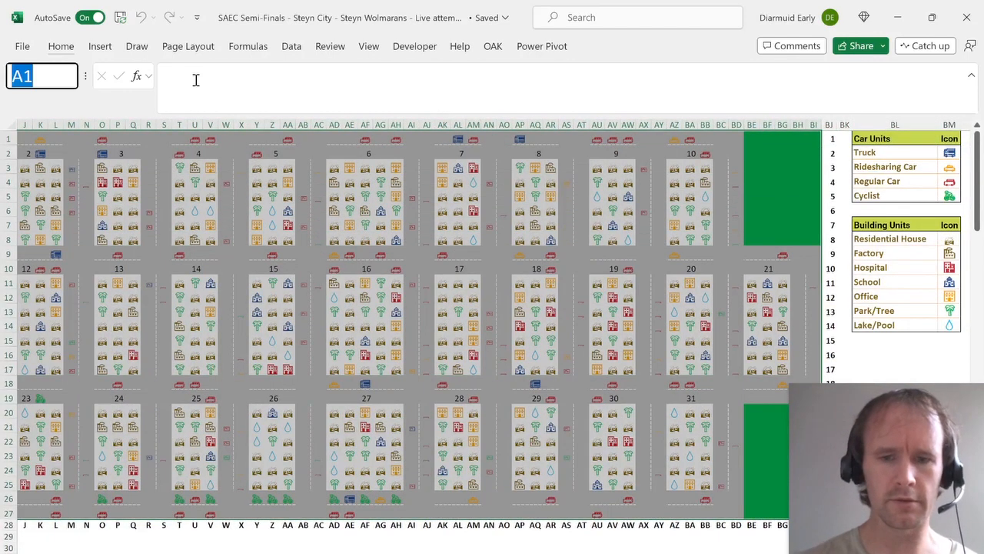
text(mp)
key(Return)
Duplicate the city map's layout below the original starting at A30, keeping only the formatting without the icons.
key(Down)
key(Down)
key(Down)
key(Down)
key(Down)
key(Down)
key(Down)
key(Down)
key(Down)
key(Down)
key(Down)
key(Down)
key(Down)
key(Down)
key(Down)
key(Down)
key(Down)
key(Down)
key(Down)
key(Down)
key(Down)
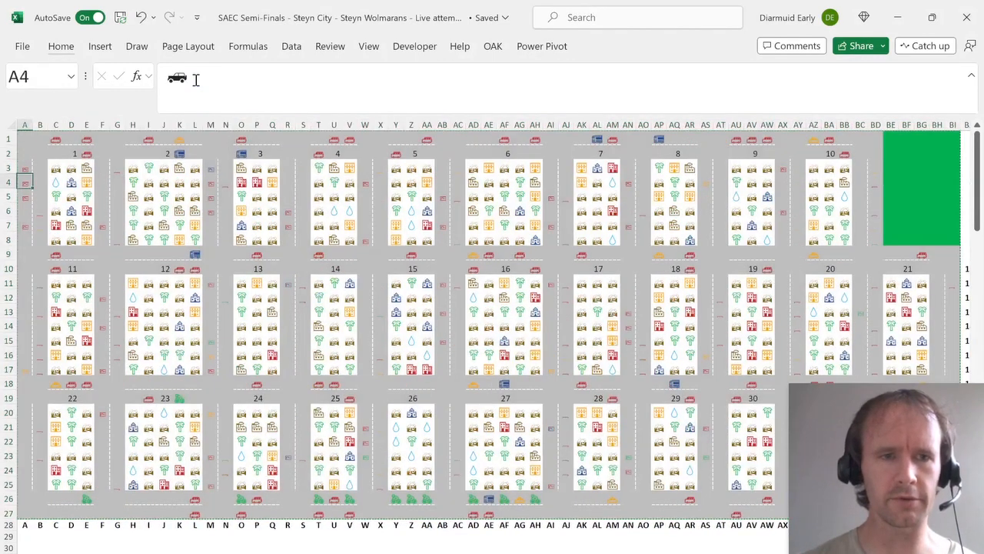
key(ctrl+v)
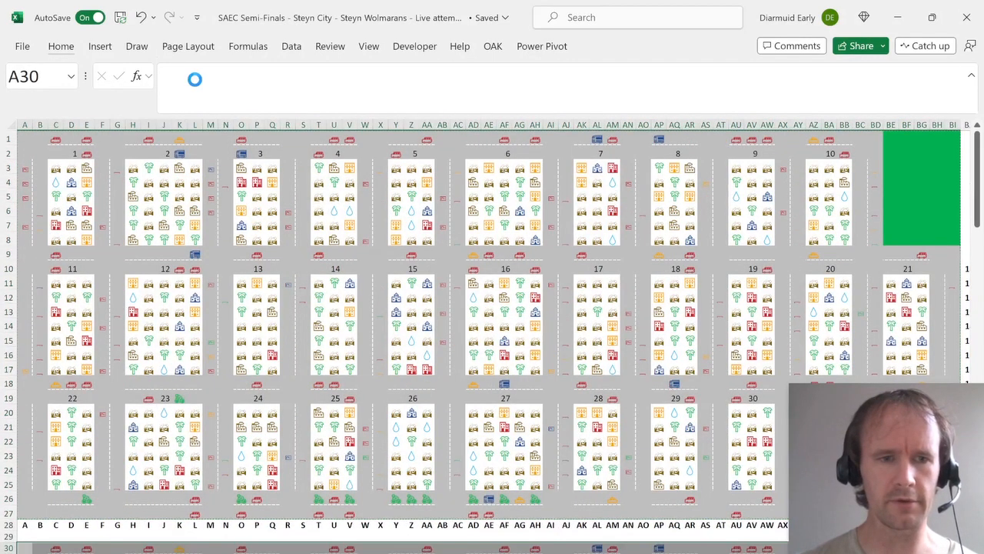
key(ctrl+z)
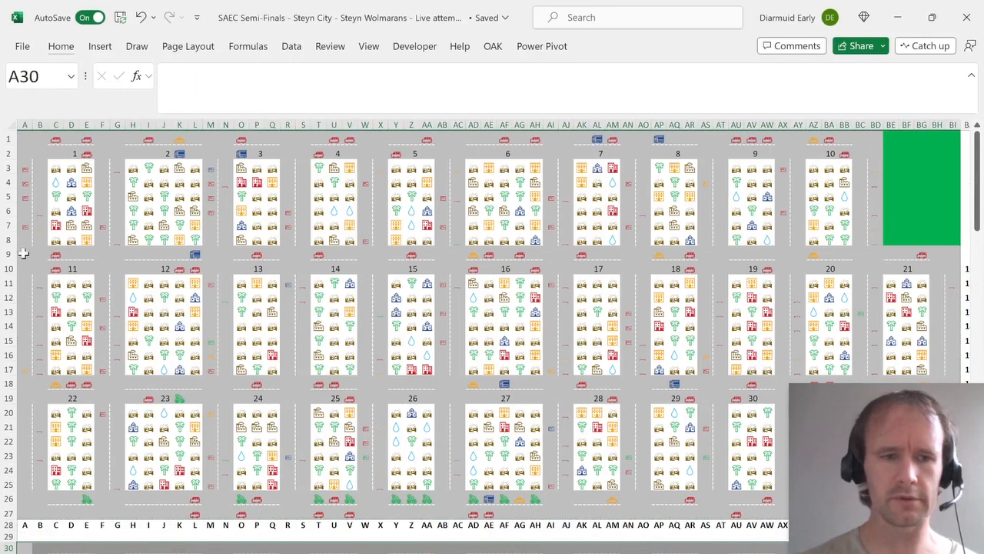
scroll(54, 447, down, 3)
click(56, 450)
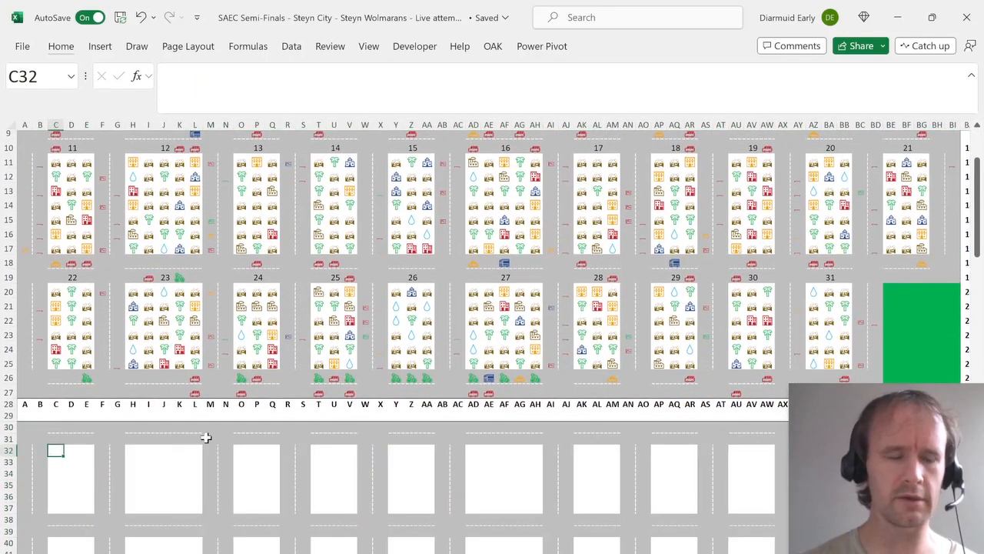
key(shift+Down)
key(shift+Right)
key(shift+Down)
key(shift+Down)
key(shift+Down)
key(shift+Right)
key(shift+Down)
text(=)
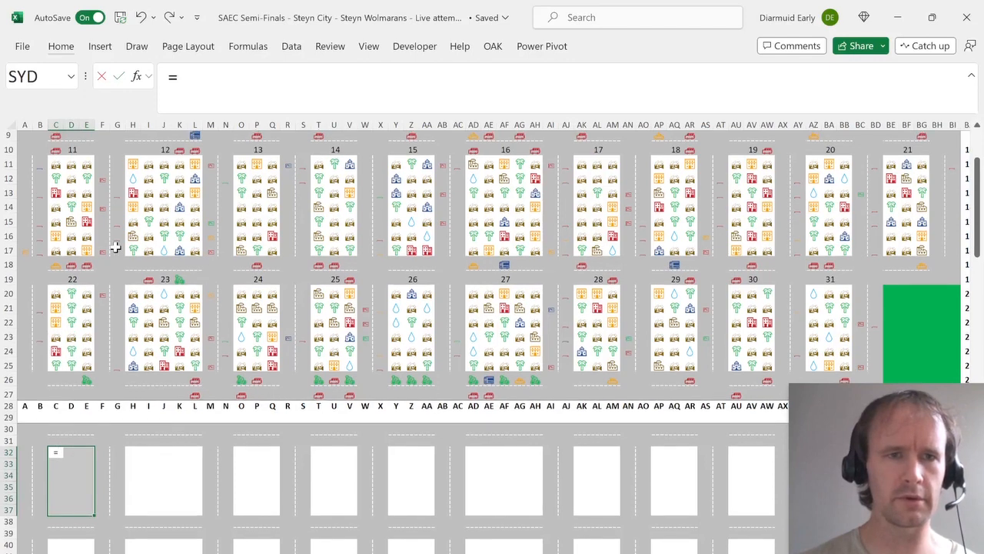
scroll(115, 246, up, 1)
key(Escape)
key(Left)
key(Right)
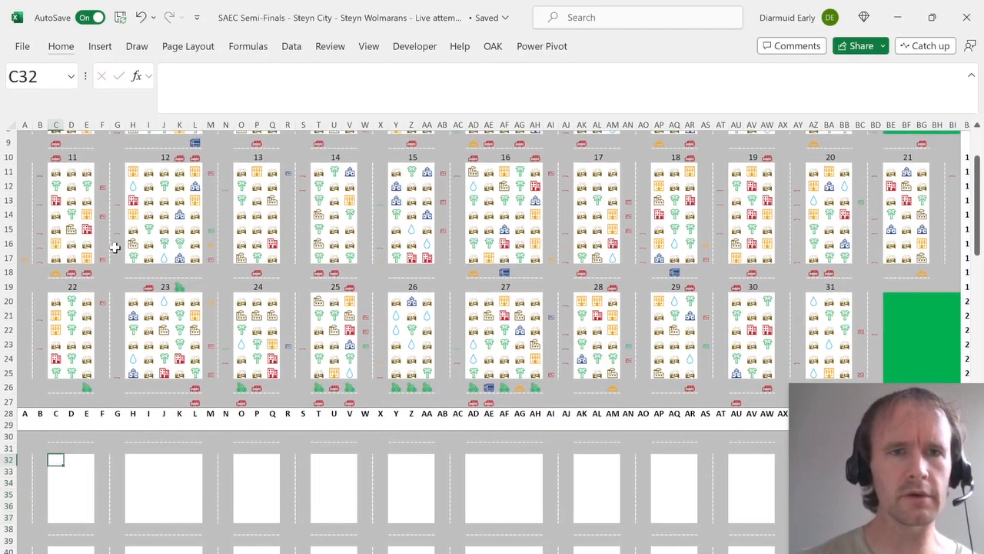
Enter =SUM(C2:E2) in C32 so the first block of the duplicate map picks up its neighbourhood number.
click(167, 157)
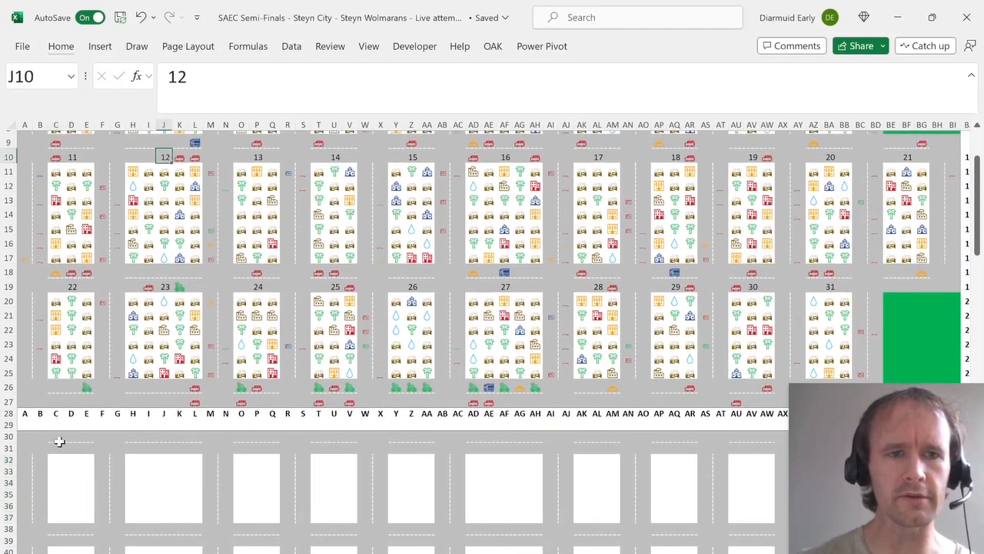
scroll(59, 441, up, 3)
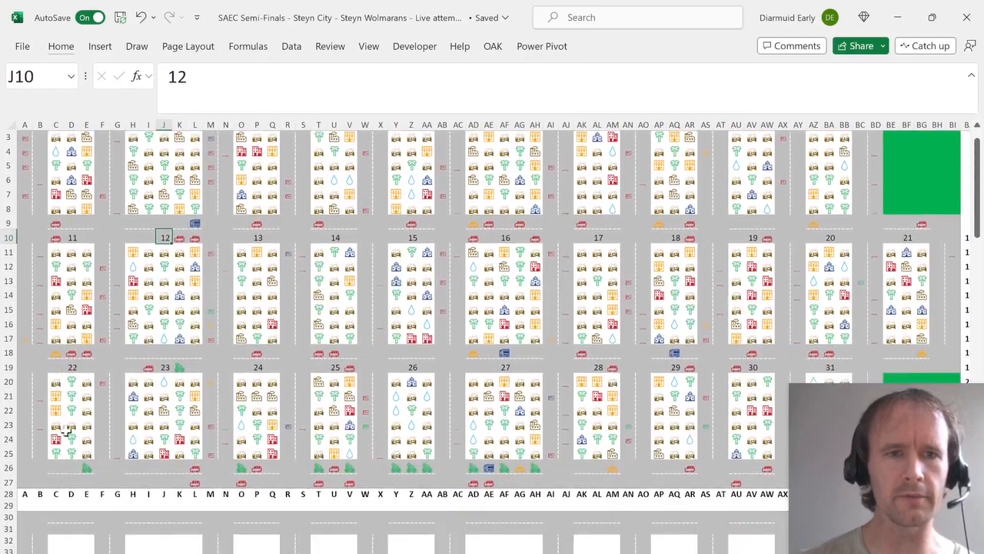
scroll(68, 435, up, 1)
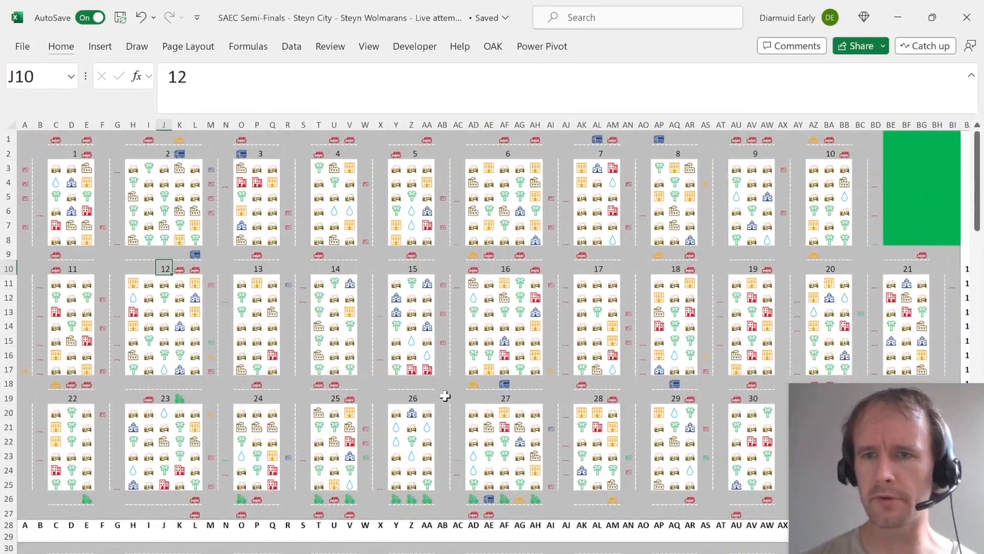
scroll(72, 497, down, 2)
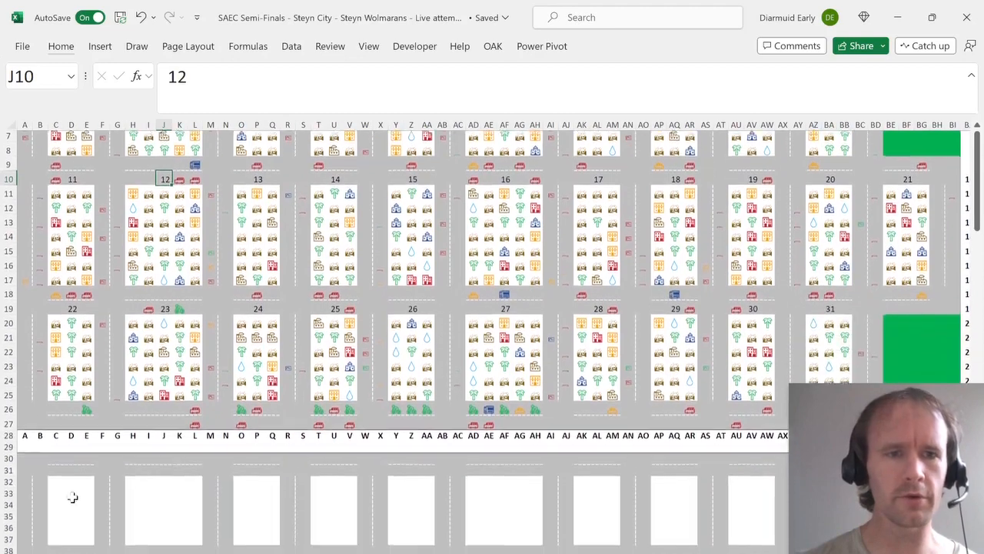
scroll(72, 497, down, 1)
click(52, 462)
text(=sum()
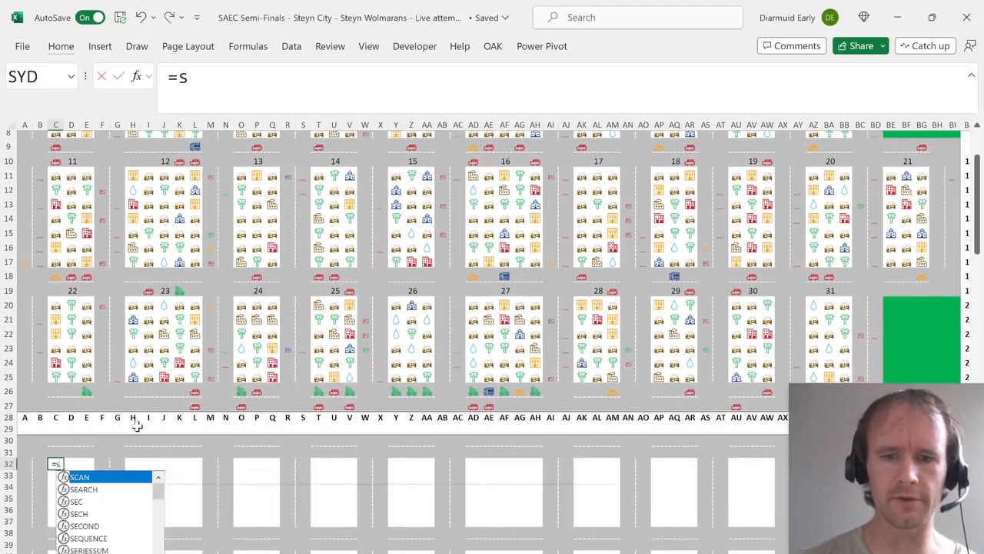
scroll(146, 413, up, 3)
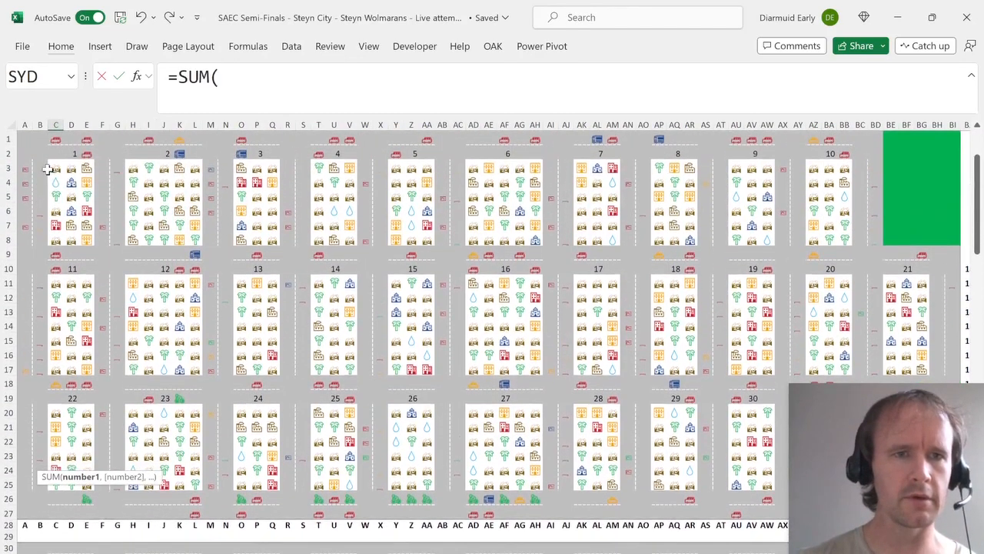
click(56, 154)
drag(56, 154, 86, 154)
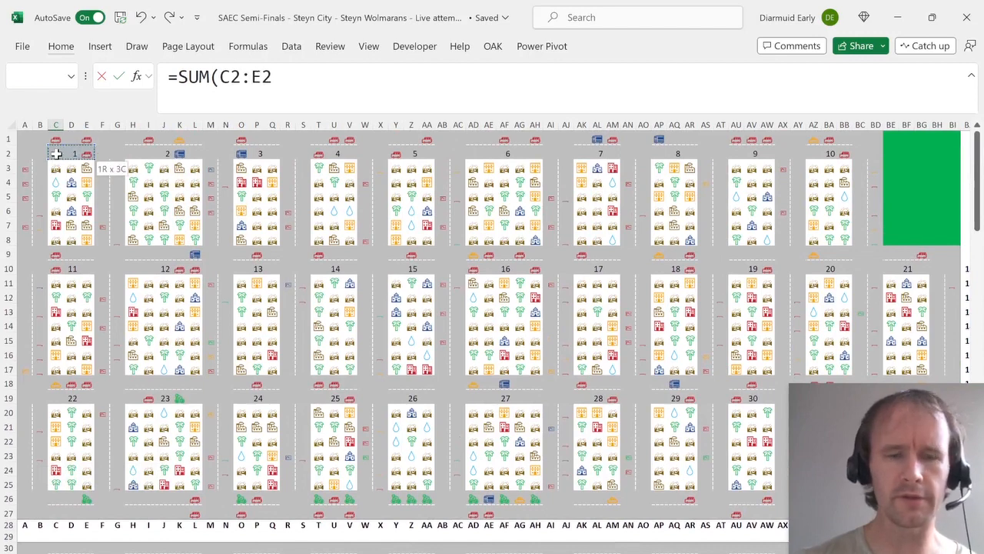
text())
key(Return)
Fill D32 and E32 with formulas that repeat the cell to their left.
key(Up)
key(Right)
text(=)
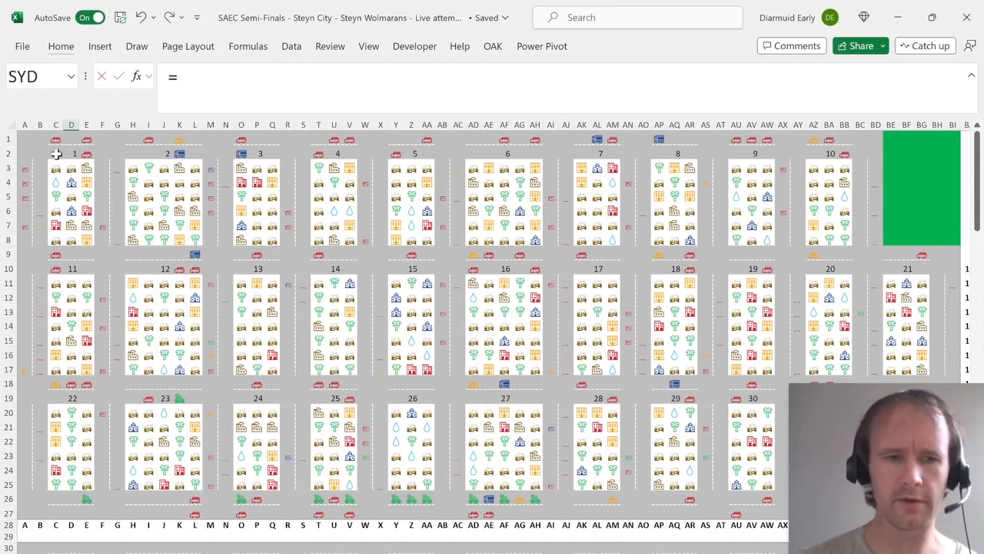
key(Return)
key(Up)
key(Right)
Fill C33:E37 with a formula that repeats the cell directly above.
key(Down)
key(Left)
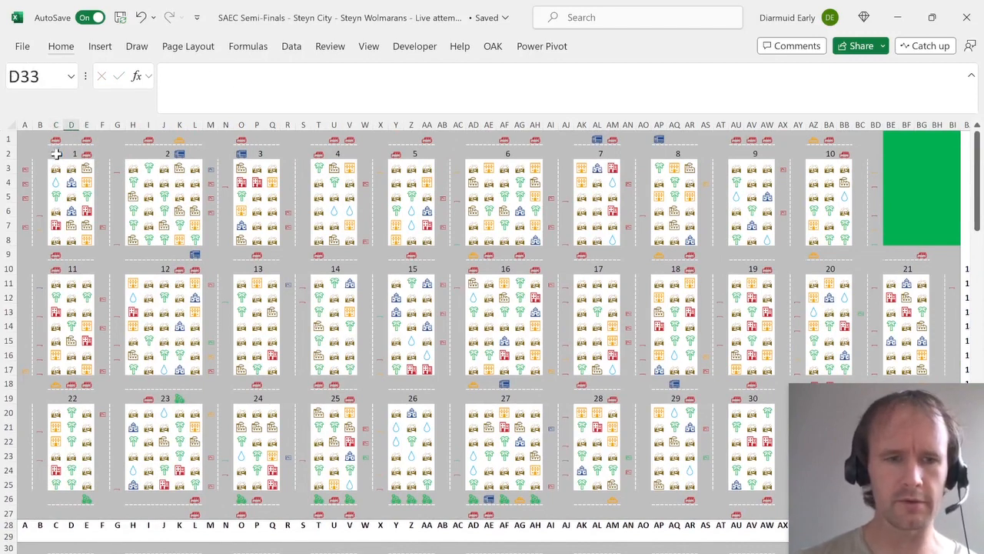
key(Left)
key(shift+Right)
key(shift+Right)
key(shift+Down)
key(shift+Down)
key(shift+Down)
key(shift+Down)
key(shift+Down)
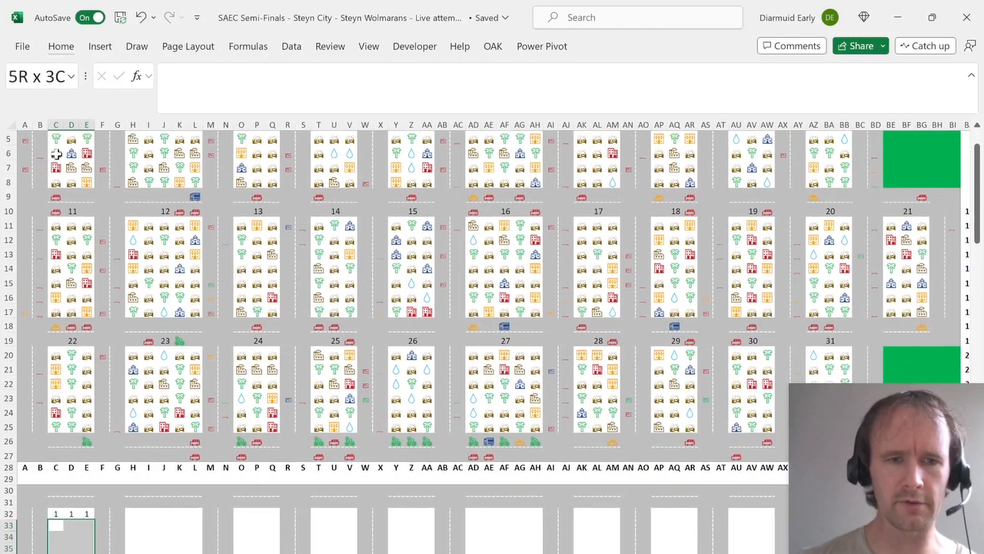
text(=)
key(Up)
key(ctrl+Return)
Copy the numbered block C32:E37 to C40 and C49 to label the first neighbourhoods of the two lower rows.
key(Up)
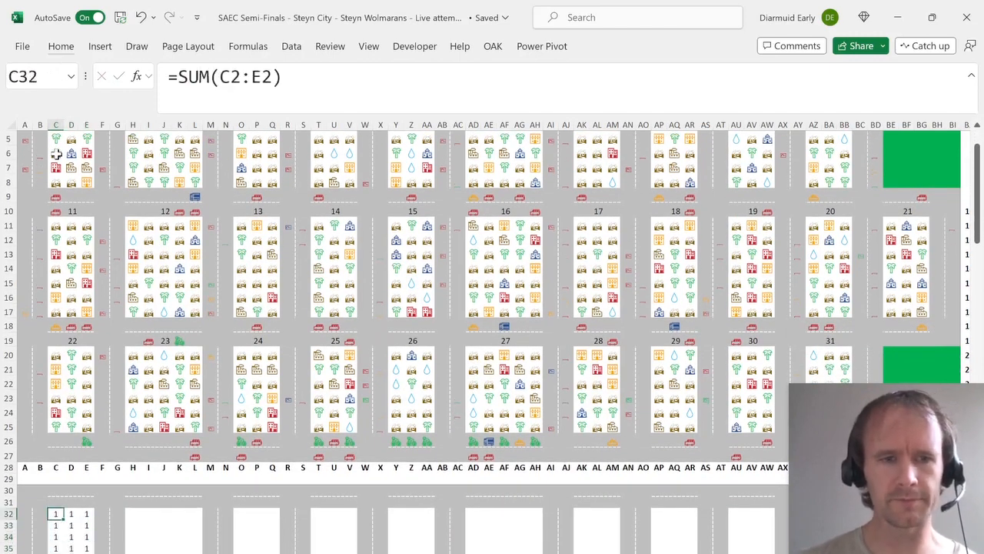
key(shift+Down)
key(shift+Down)
key(shift+Down)
key(shift+Down)
key(shift+Down)
key(shift+Right)
key(shift+Right)
key(ctrl+c)
scroll(145, 353, down, 4)
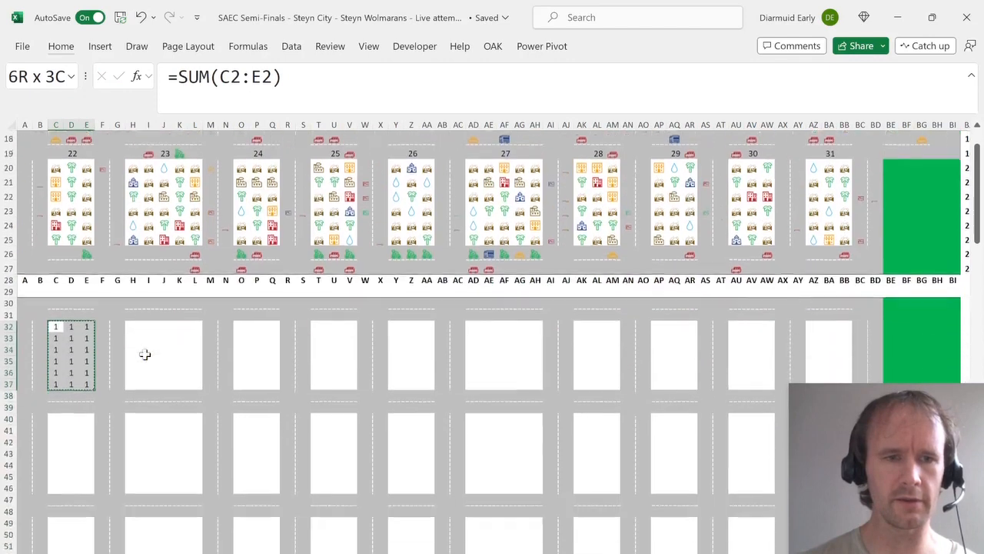
scroll(144, 354, down, 1)
click(48, 396)
key(ctrl+v)
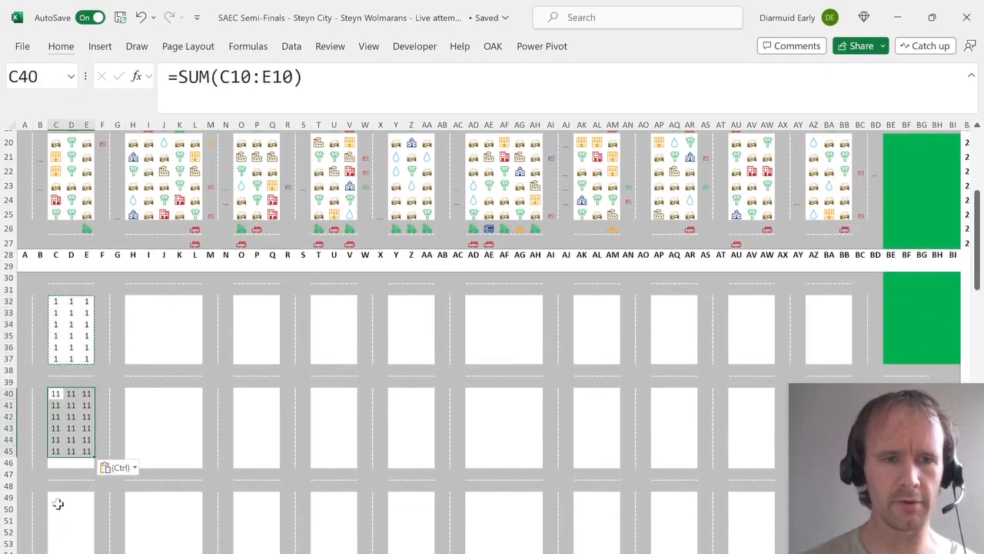
click(55, 501)
key(Return)
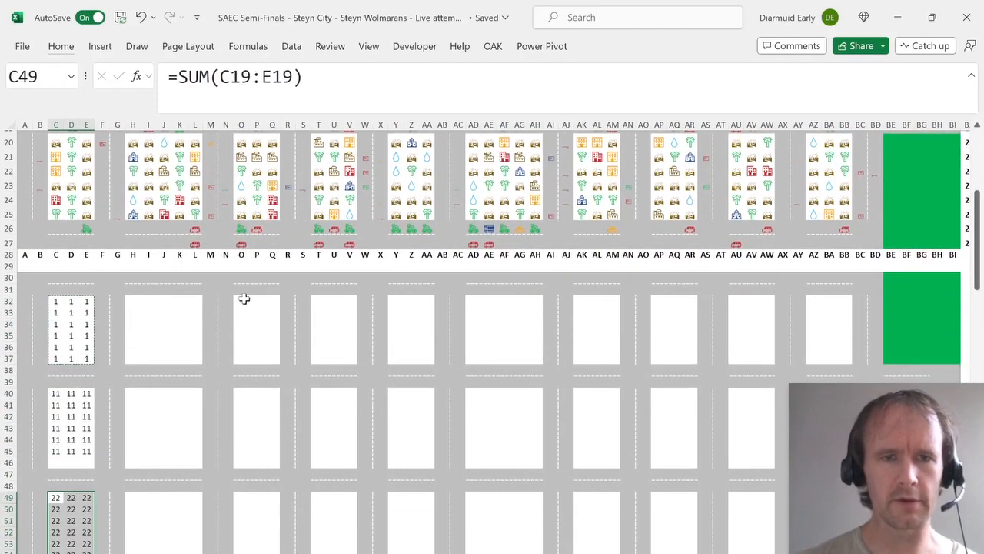
Paste the copied block at O32, T32, Y32, AD32, AK32, AP32, AU32 and AZ32 to number neighbourhoods 3 to 10.
click(242, 301)
key(ctrl+v)
click(318, 300)
key(ctrl+v)
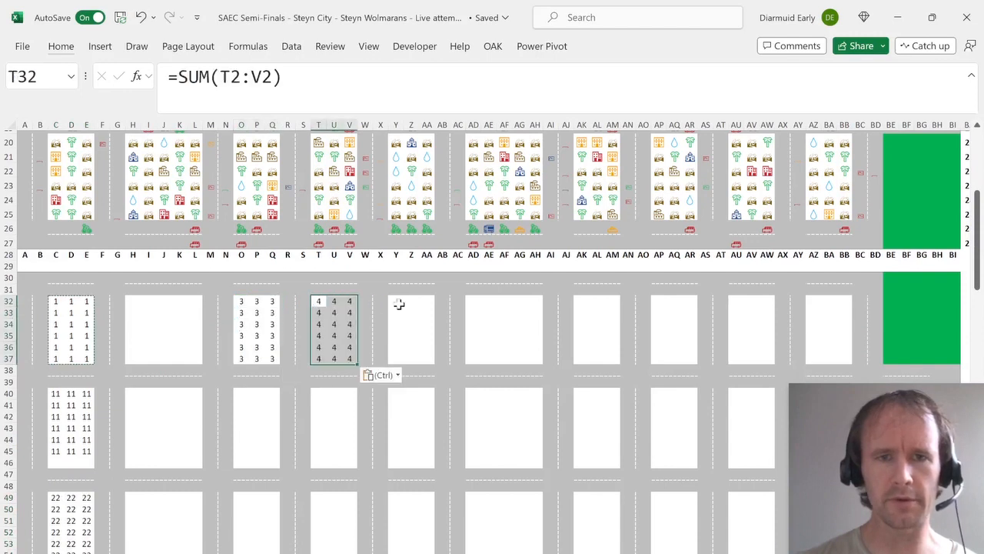
click(397, 301)
key(ctrl+v)
click(472, 301)
key(ctrl+v)
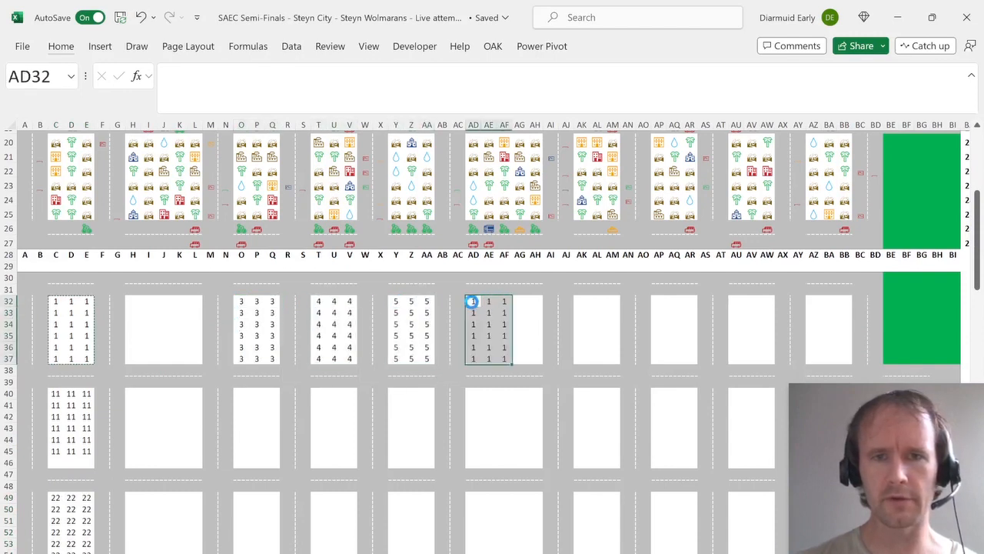
click(581, 301)
key(ctrl+v)
click(656, 301)
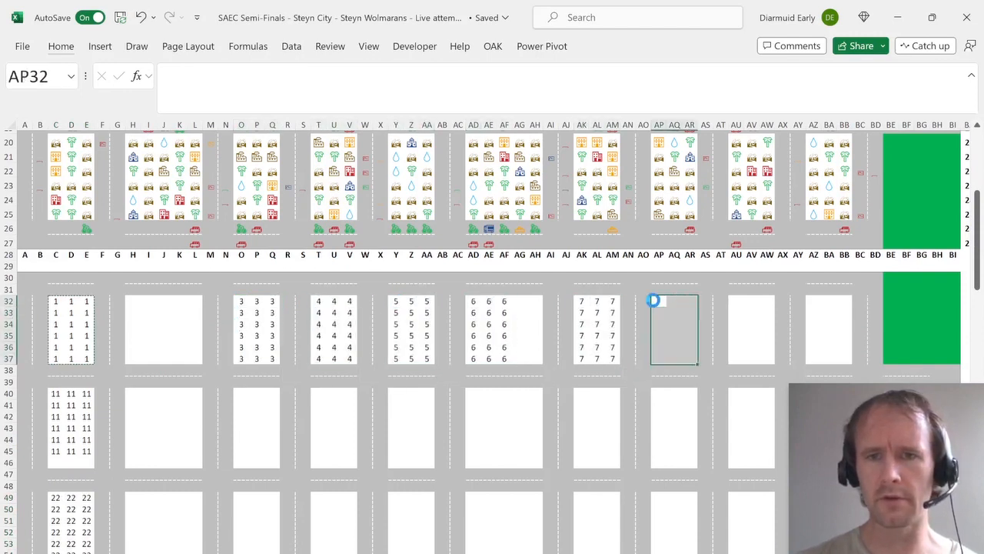
key(ctrl+v)
click(736, 300)
key(ctrl+v)
click(812, 301)
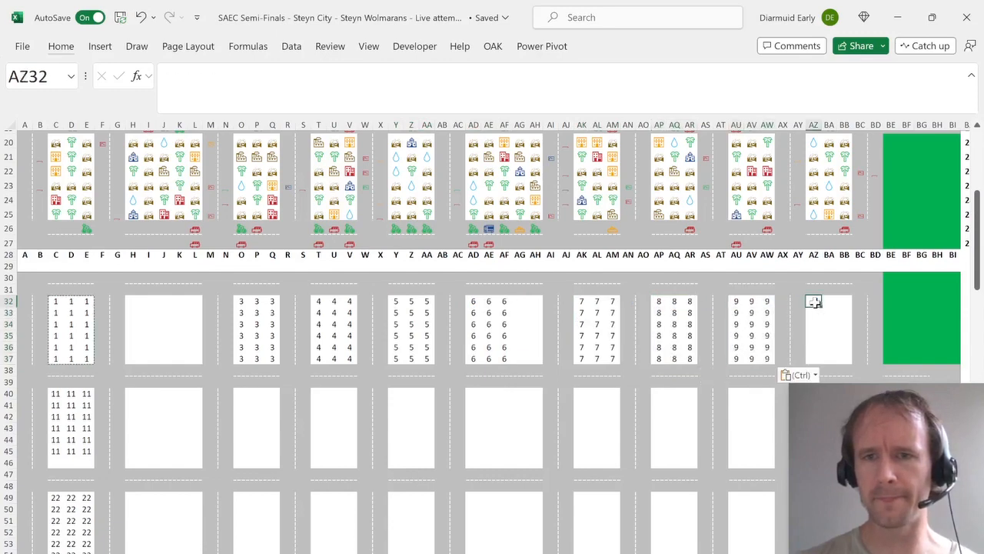
key(ctrl+v)
Paste the block at H32 and fill its formulas across to column L to cover the wider neighbourhood 2.
click(132, 301)
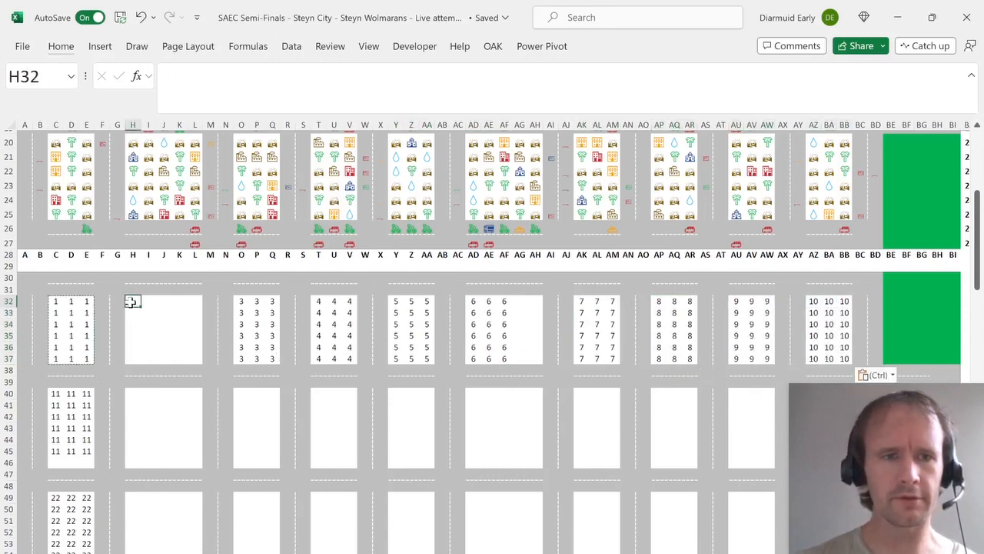
key(ctrl+v)
key(Right)
key(ctrl+shift+Down)
key(shift+Right)
key(shift+Right)
key(shift+Right)
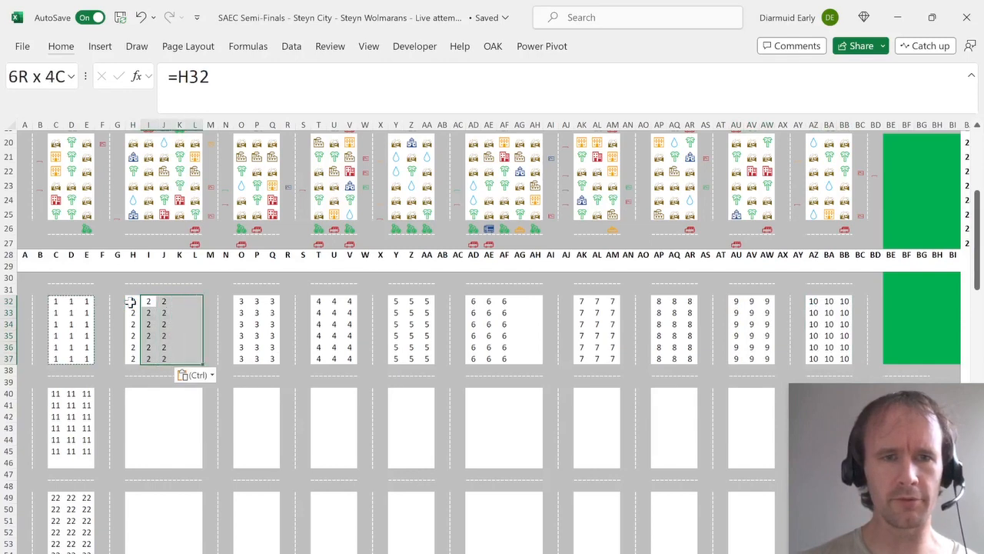
key(ctrl+r)
key(Left)
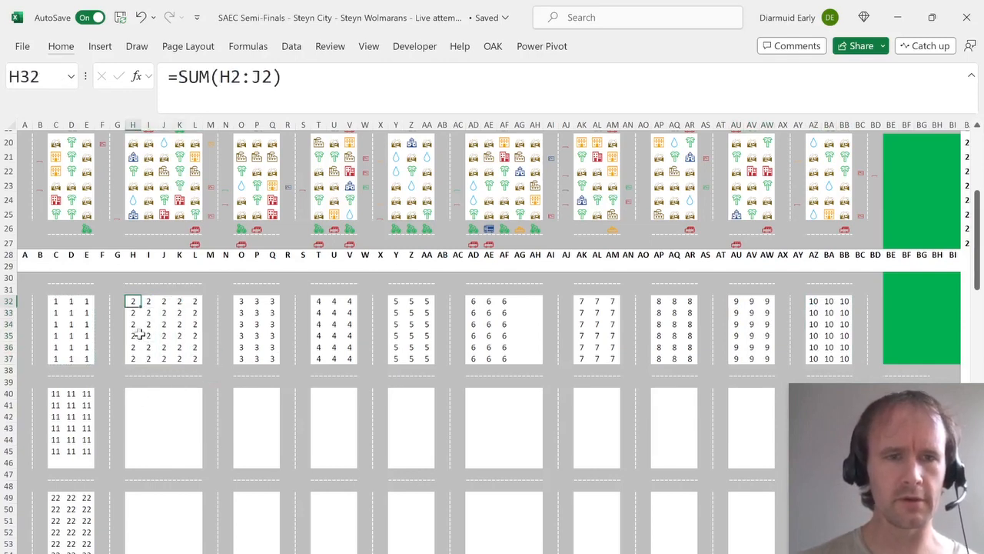
Copy the five-column block H32:L37 to H40 to number neighbourhood 12.
key(ctrl+shift+Down)
key(shift+Right)
key(shift+Right)
key(shift+Right)
key(shift+Right)
key(ctrl+c)
key(ctrl+Down)
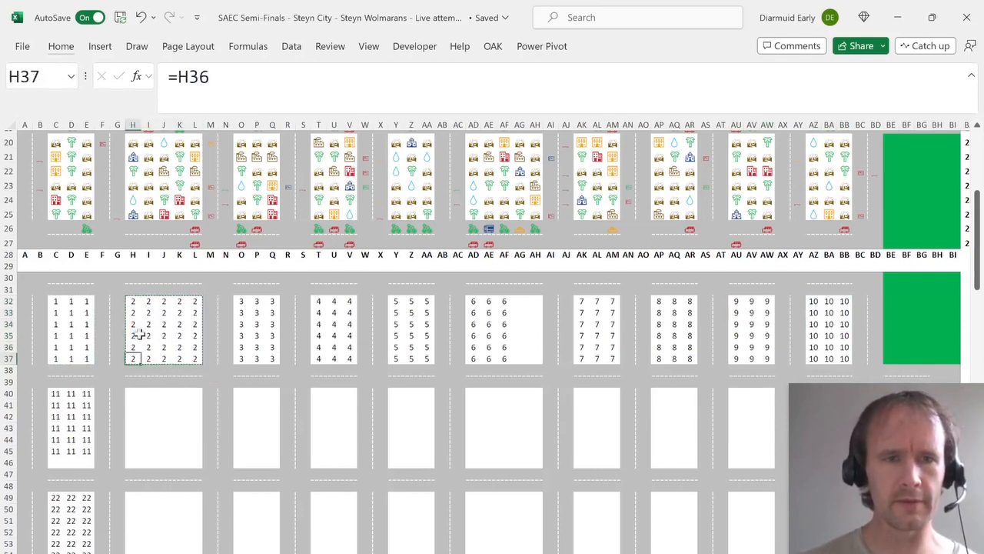
key(Down)
key(Down)
key(Down)
key(ctrl+v)
Copy the range O32:BB37 to O40 to number the remaining neighbourhoods of the second row through column BB.
click(240, 300)
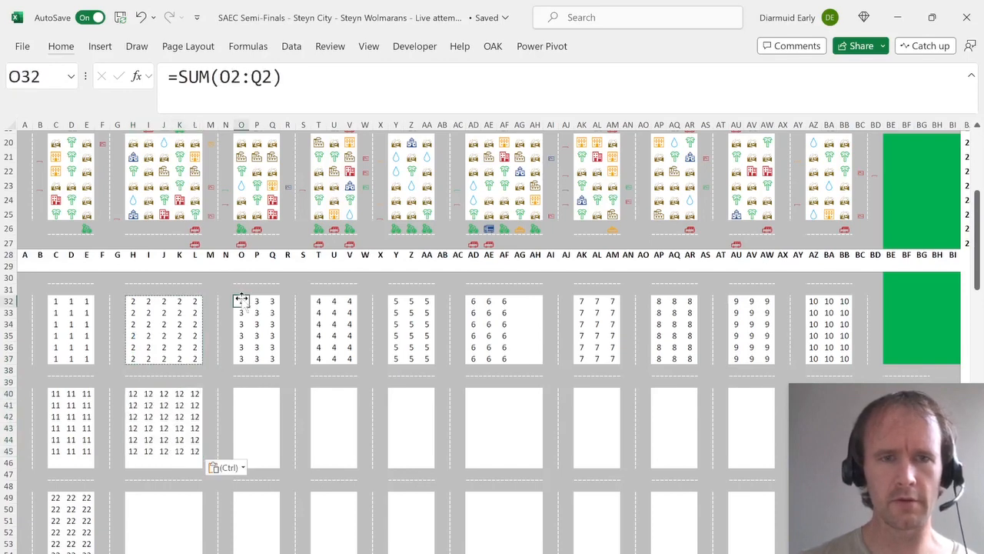
key(ctrl+shift+Down)
key(shift+Right)
key(shift+Right)
key(shift+Right)
key(shift+Right)
key(shift+Right)
key(shift+Right)
key(shift+Right)
key(shift+Right)
key(shift+Right)
key(shift+Right)
key(shift+Right)
key(shift+Right)
key(shift+Right)
key(shift+Right)
key(shift+Right)
key(shift+Right)
key(shift+Right)
key(shift+Right)
key(shift+Right)
key(shift+Right)
key(shift+Right)
key(shift+Right)
key(shift+Right)
key(shift+Right)
key(shift+Right)
key(shift+Right)
key(shift+Right)
key(shift+Right)
key(shift+Right)
key(shift+Right)
key(shift+Right)
key(shift+Right)
key(shift+Right)
key(shift+Right)
key(shift+Right)
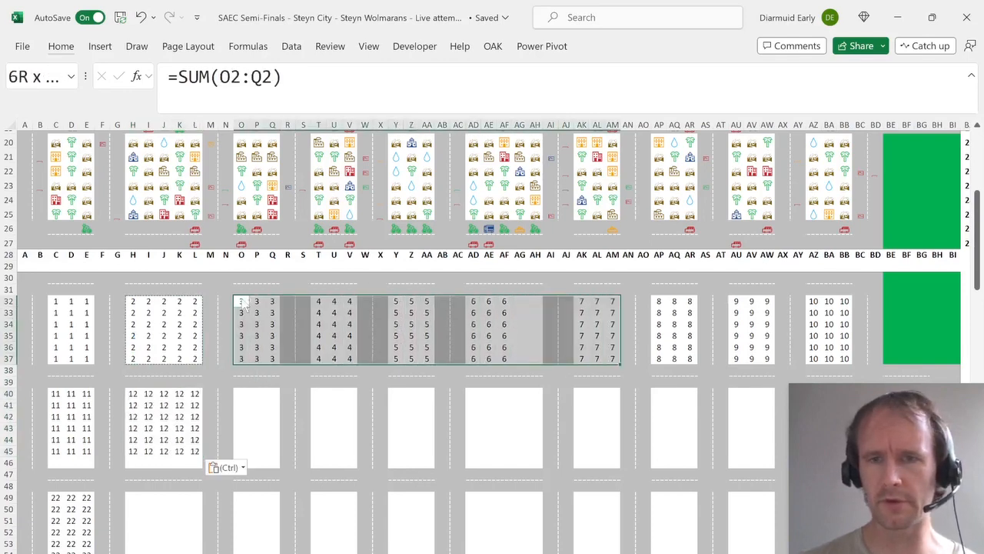
key(ctrl+c)
key(Down)
key(Down)
key(Down)
key(Down)
key(Down)
key(Down)
key(Down)
key(Down)
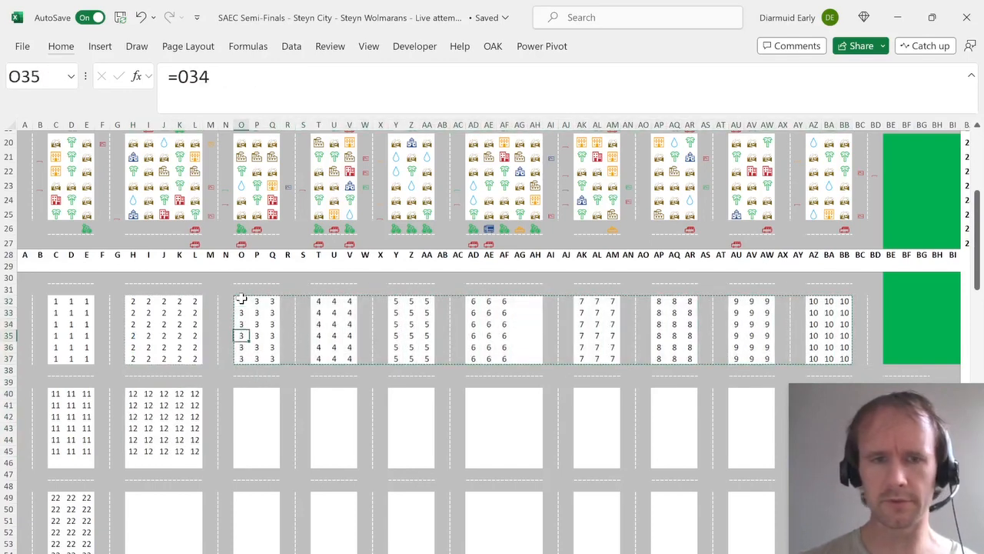
key(ctrl+v)
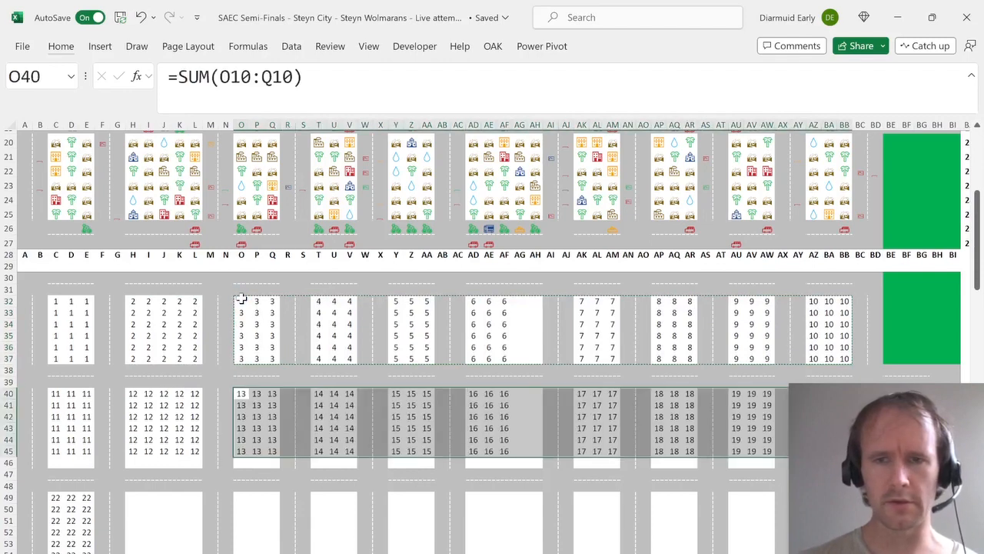
Copy the range H40:BB45 to H49 to number the third row of neighbourhoods through column BB.
key(shift+Left)
key(shift+Left)
key(shift+Left)
key(shift+Left)
key(shift+Left)
key(shift+Left)
key(shift+Left)
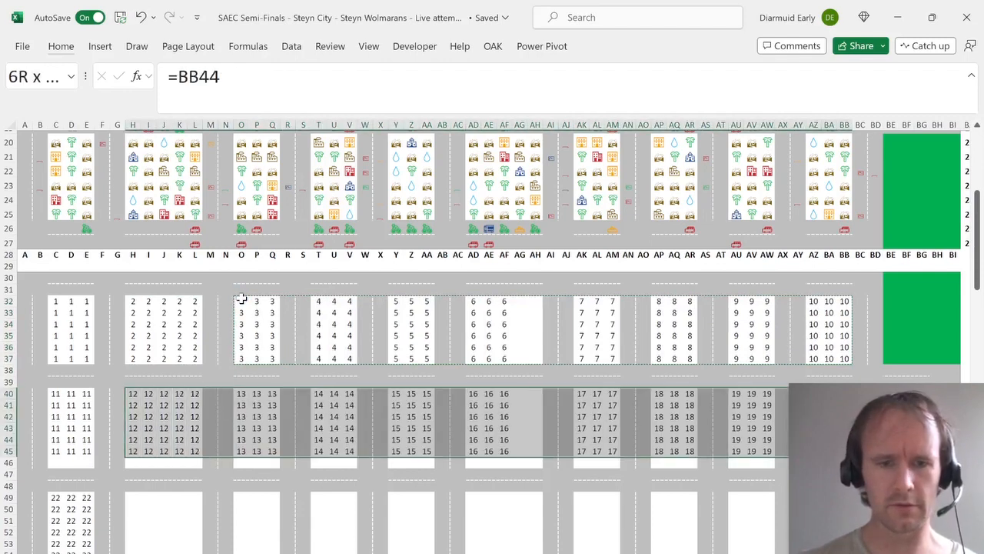
key(ctrl+Down)
key(ctrl+Down)
key(ctrl+Up)
key(Down)
key(Down)
key(Down)
key(Down)
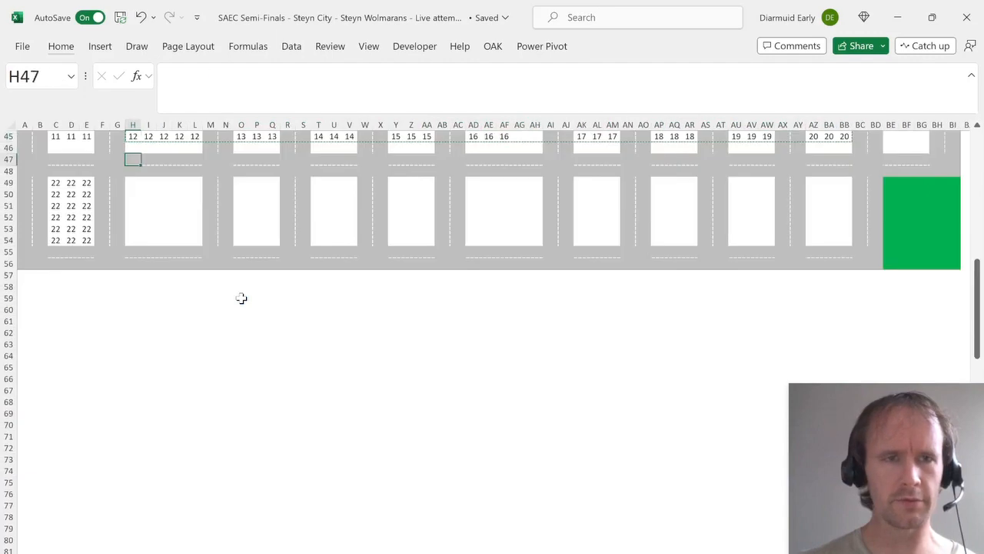
key(ctrl+v)
Fill the row 45 formulas down into row 46 from column C through BB to complete the second row of neighbourhoods.
key(Up)
key(Up)
key(Up)
key(Left)
key(Left)
key(Left)
key(Left)
key(Left)
key(Up)
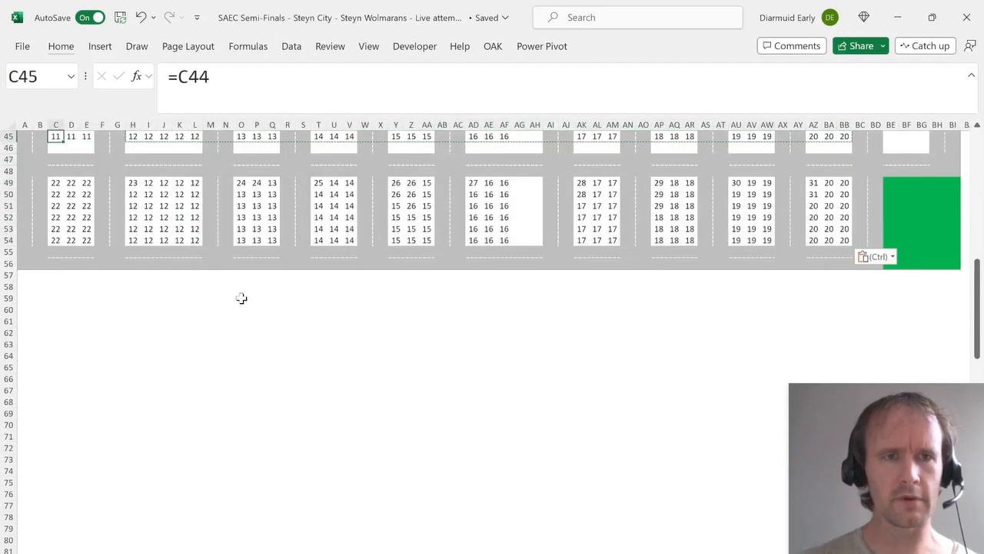
key(ctrl+shift+Right)
key(ctrl+shift+Right)
key(ctrl+shift+Right)
key(ctrl+shift+Right)
key(ctrl+shift+Right)
key(ctrl+shift+Right)
key(ctrl+shift+Right)
key(ctrl+shift+Right)
key(ctrl+shift+Right)
key(ctrl+shift+Right)
key(ctrl+shift+Right)
key(ctrl+shift+Right)
key(ctrl+shift+Right)
key(ctrl+shift+Right)
key(ctrl+shift+Right)
key(ctrl+shift+Right)
key(ctrl+shift+Right)
key(ctrl+shift+Right)
key(ctrl+shift+Right)
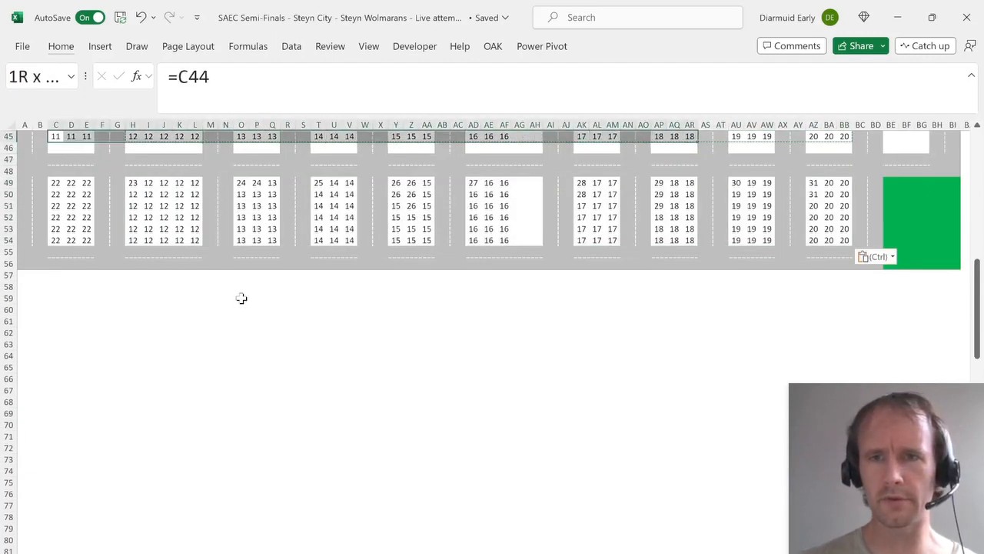
key(shift+Down)
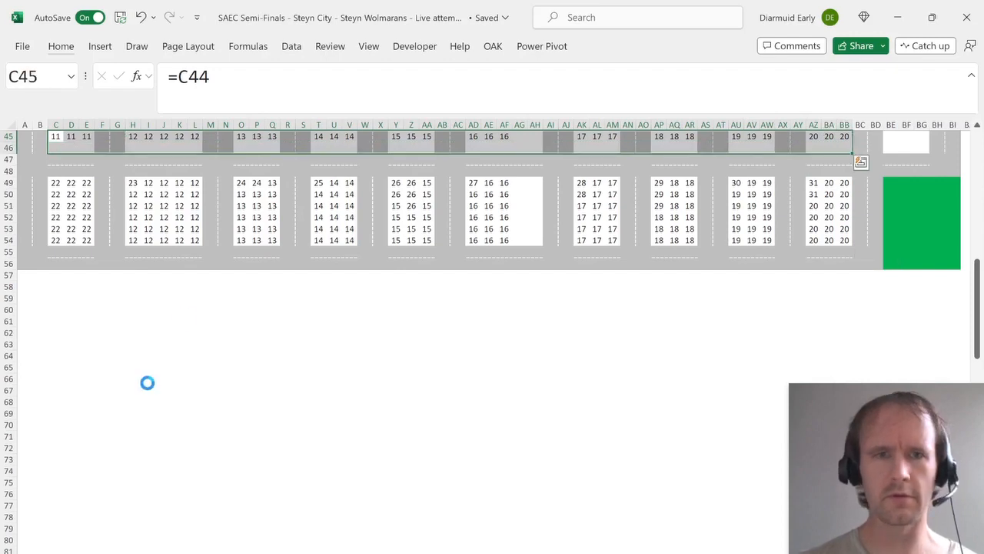
key(ctrl+d)
Fill the numbers in AF32:AF54 across to column AH to complete the wider neighbourhoods 6, 16 and 27.
scroll(448, 270, up, 7)
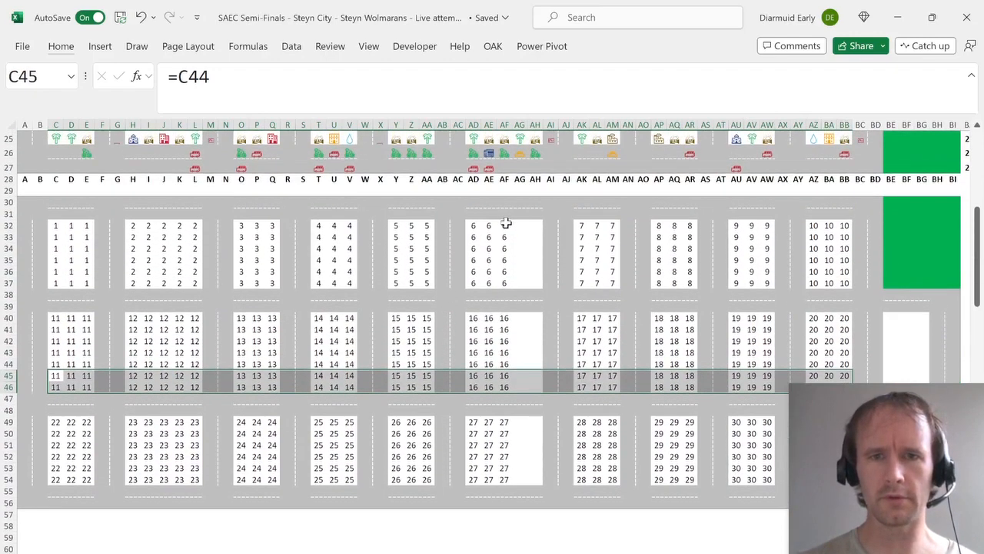
drag(506, 223, 536, 478)
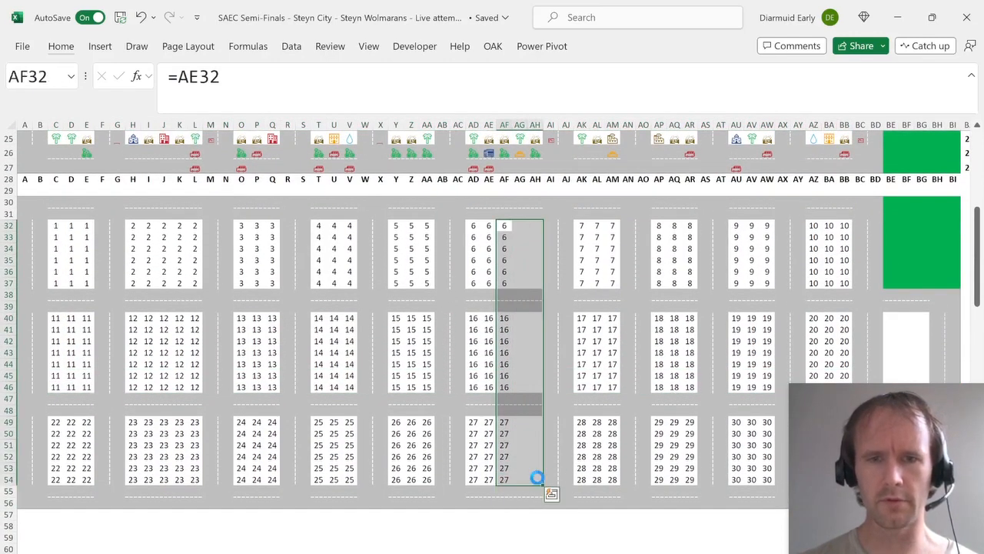
key(ctrl+r)
Copy the block AZ40:BB46 to BE40 to number neighbourhood 21.
scroll(610, 307, right, 5)
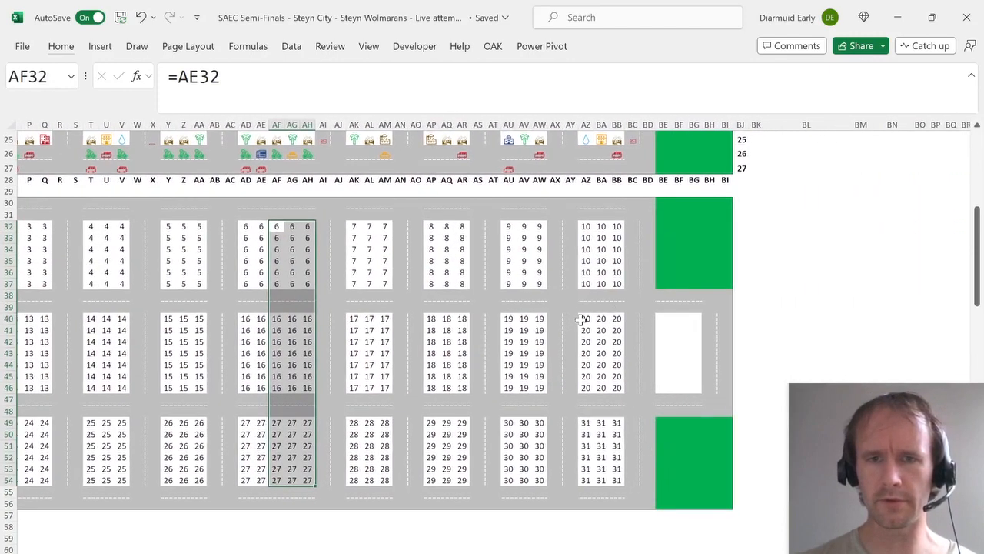
drag(582, 319, 617, 388)
key(ctrl+c)
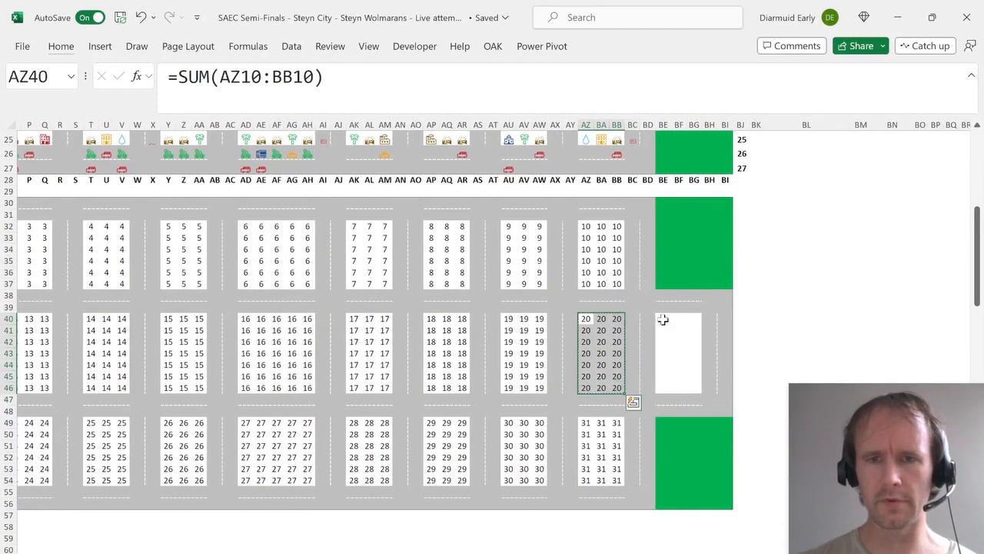
click(663, 319)
key(ctrl+v)
Name the whole neighbourhood number map A30:BI56 as nb.
click(723, 502)
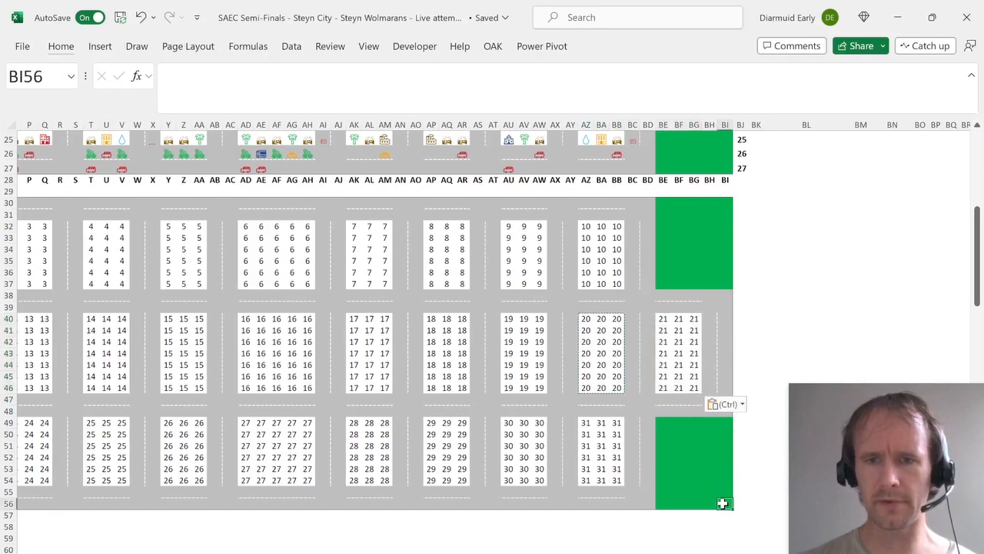
shift+click(724, 203)
key(shift+Home)
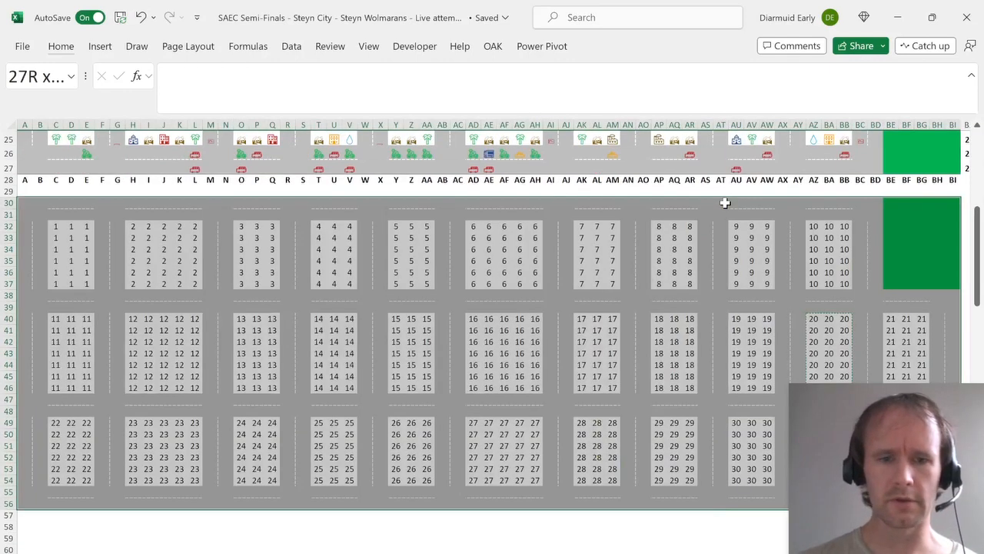
key(alt+F3)
text(nb)
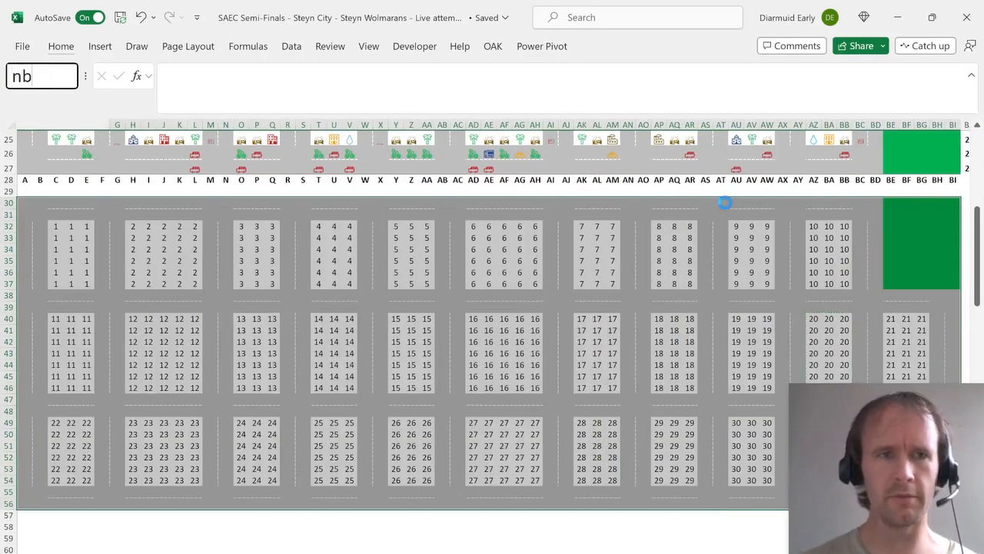
key(Return)
List the neighbourhood numbers from C61 downwards with =SEQUENCE(31).
scroll(260, 419, down, 4)
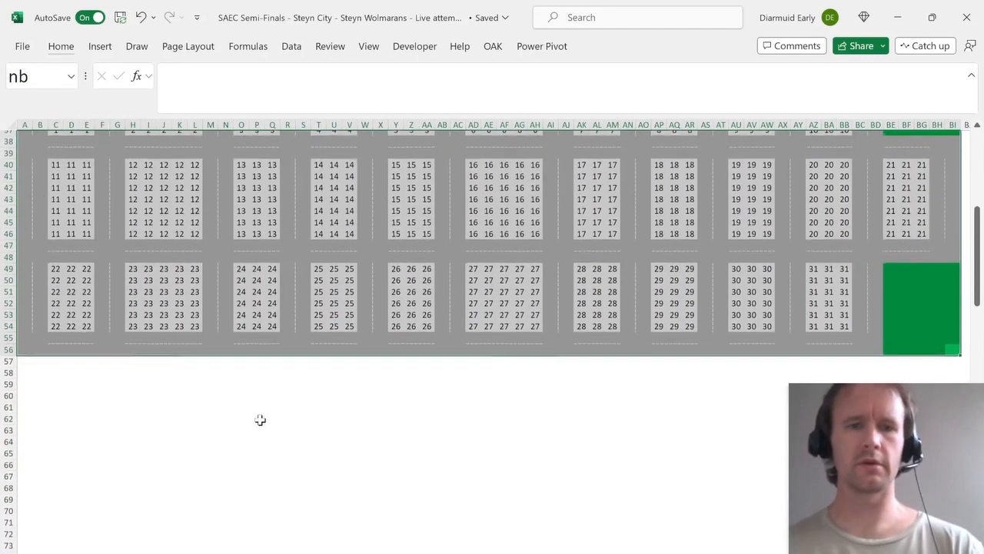
click(58, 403)
text(=seq)
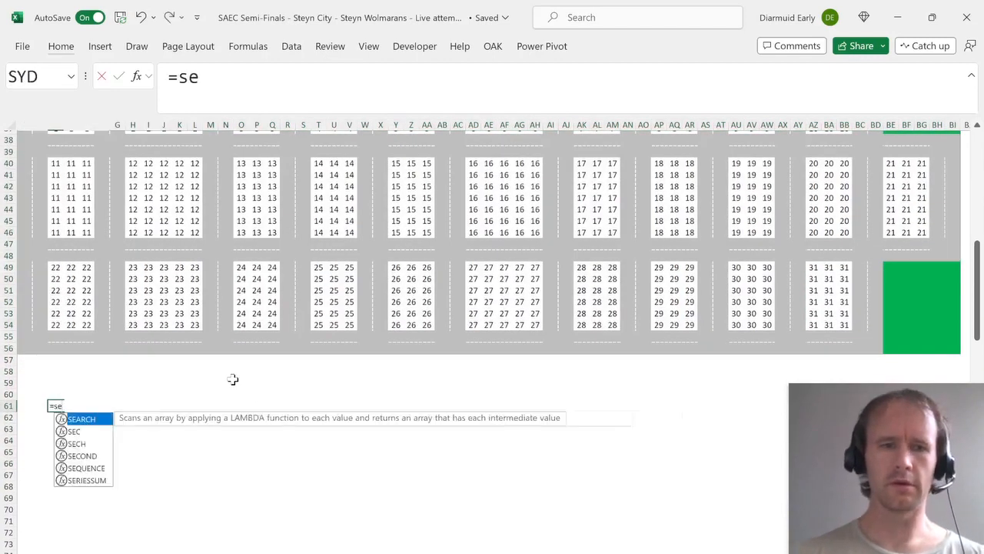
key(Tab)
key(Return)
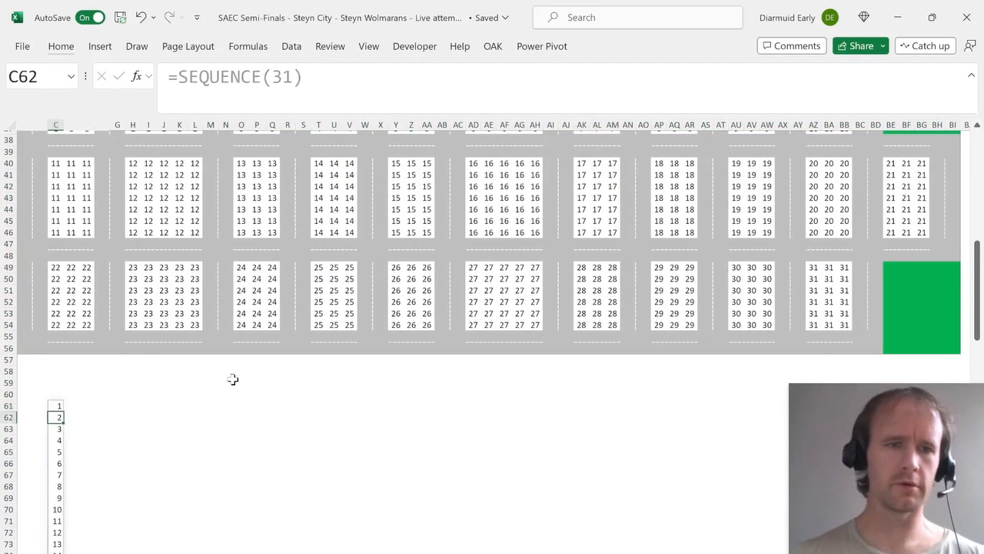
Copy the seven building icons K19:K25 from the instructions sheet and paste them transposed at D60 as column headers.
key(Up)
key(Up)
key(Right)
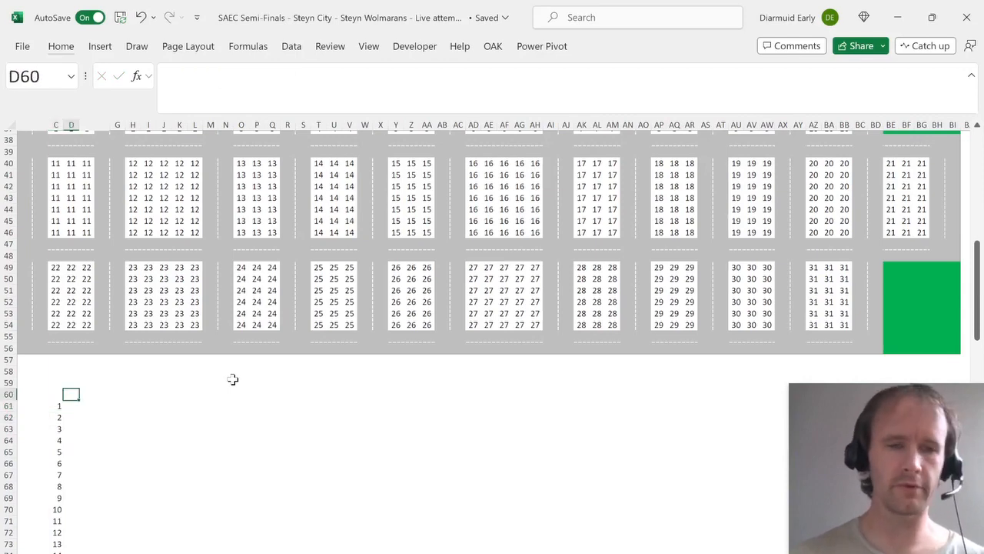
key(ctrl+Page_Up)
key(Left)
key(Up)
key(Up)
key(Up)
key(Up)
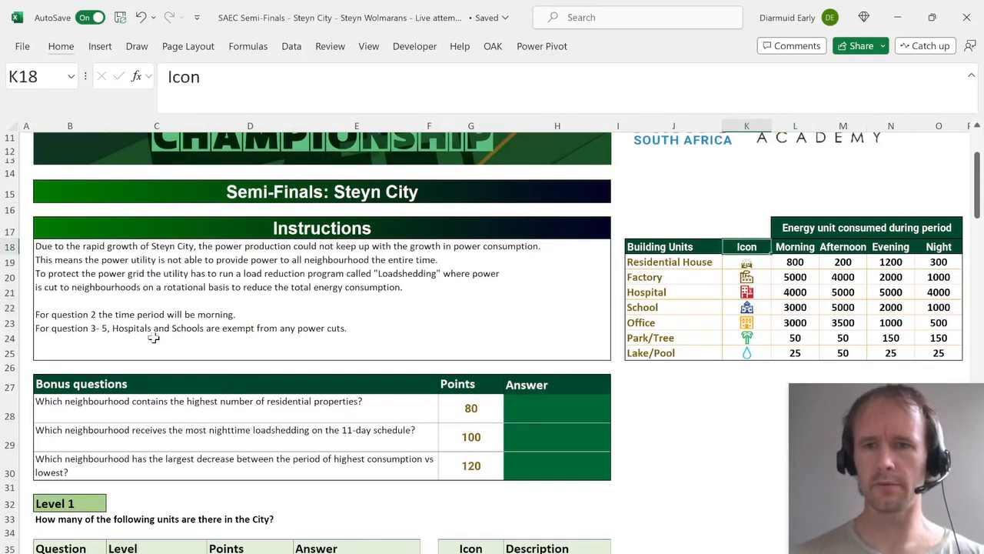
key(Down)
key(ctrl+shift+Down)
key(ctrl+Page_Down)
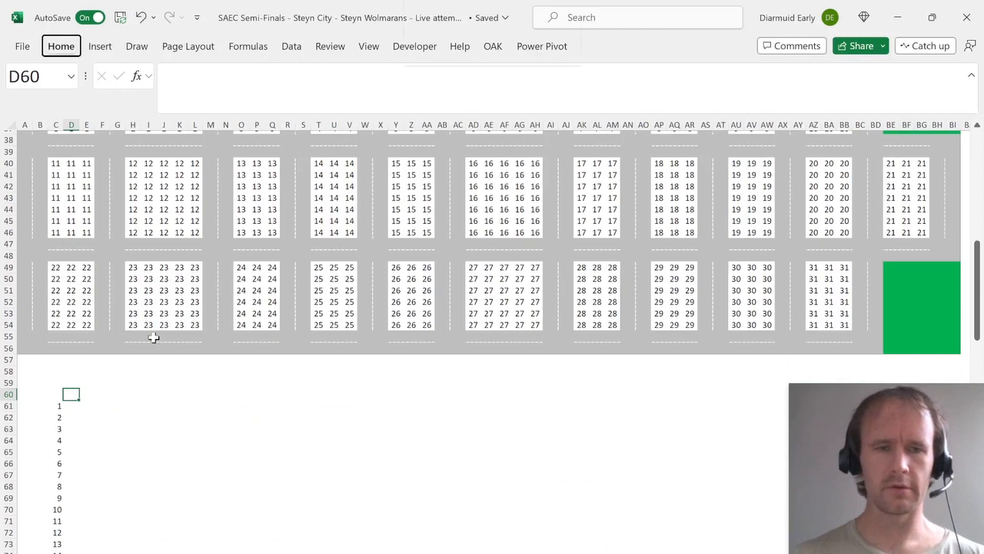
key(ctrl+v)
Enter =COUNTIFS(mp,D60:J60,nb,C61#) in D61 to count each icon type per neighbourhood.
key(Down)
text(=coutn)
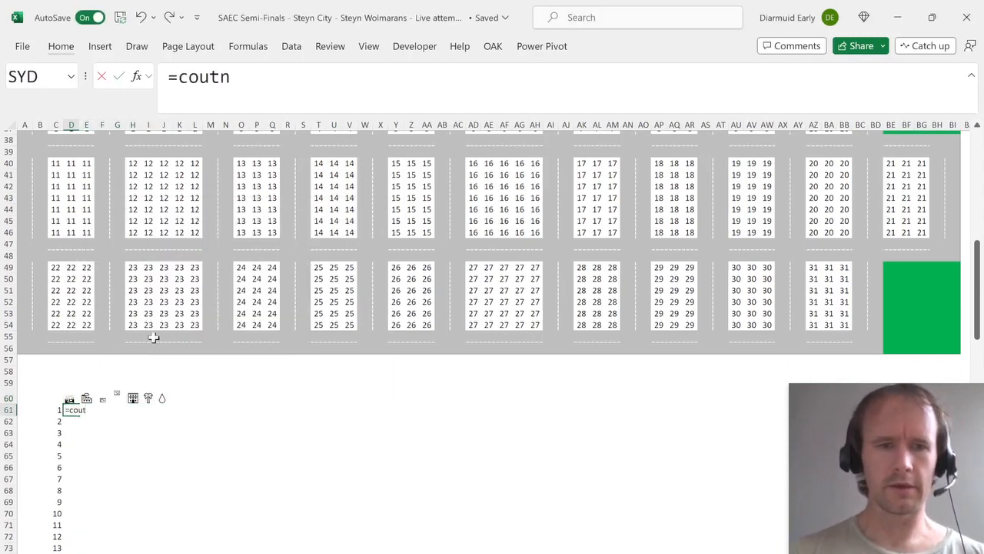
text(ifs)
key(Tab)
key(Left)
text(=count)
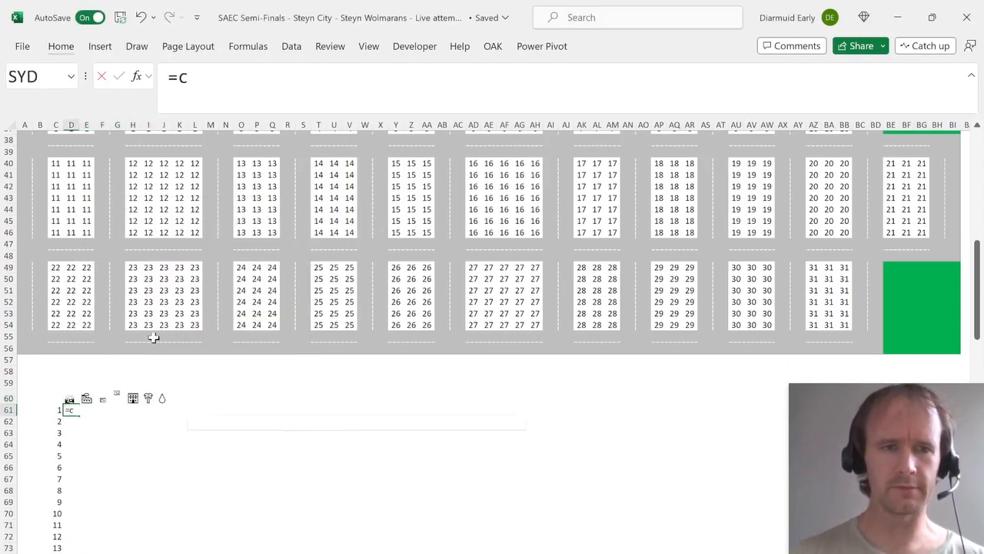
text(ifs)
key(Tab)
text(mp,)
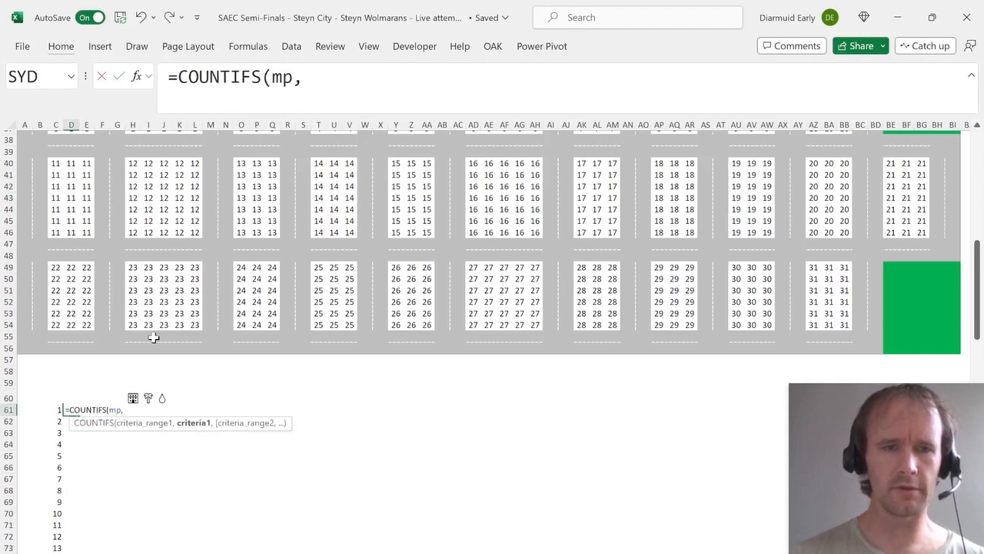
key(Up)
key(ctrl+shift+Right)
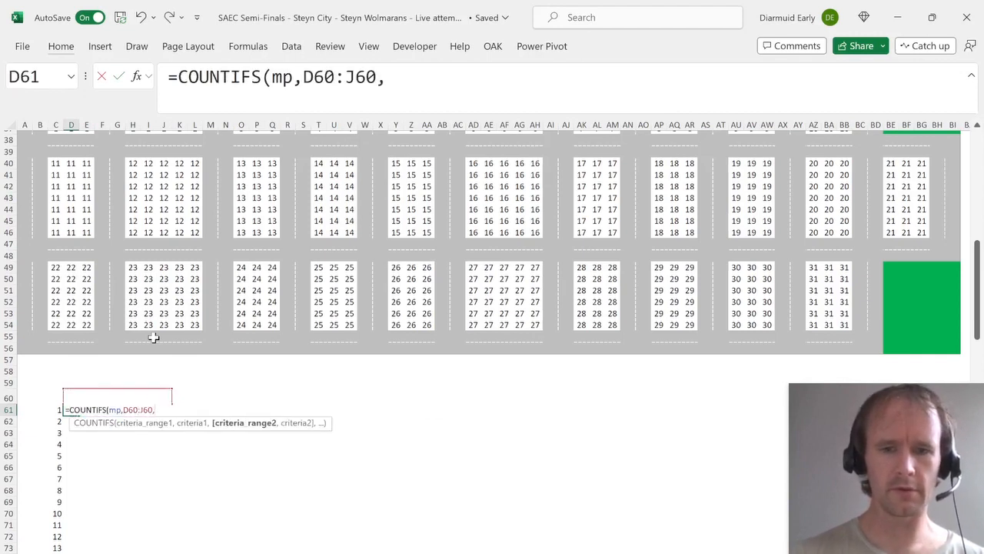
text(nb,)
key(Left)
scroll(153, 337, down, 5)
text(#)
key(Return)
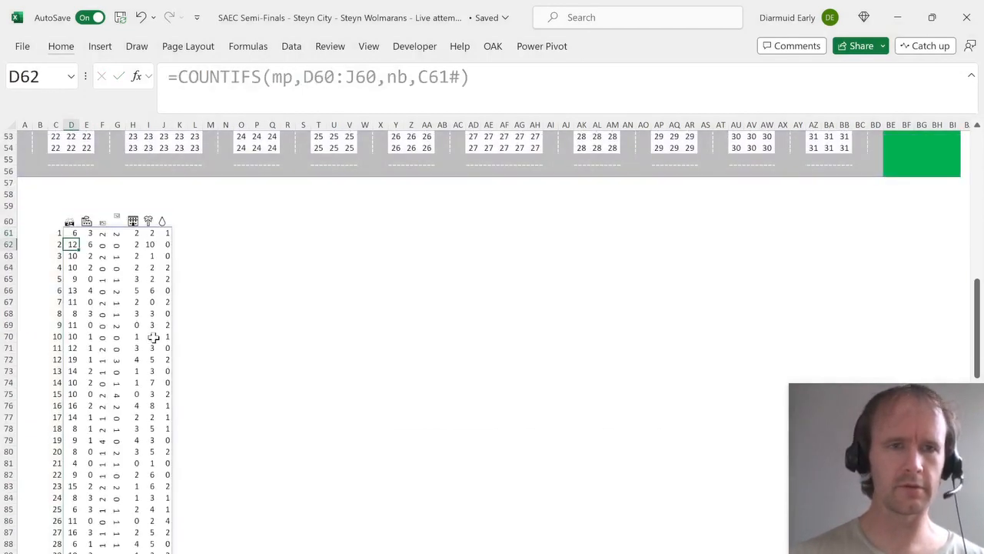
Apply the formatting of D61 to the whole spilled count range so no numbers are rotated.
key(Up)
key(Right)
key(Left)
key(ctrl+slash)
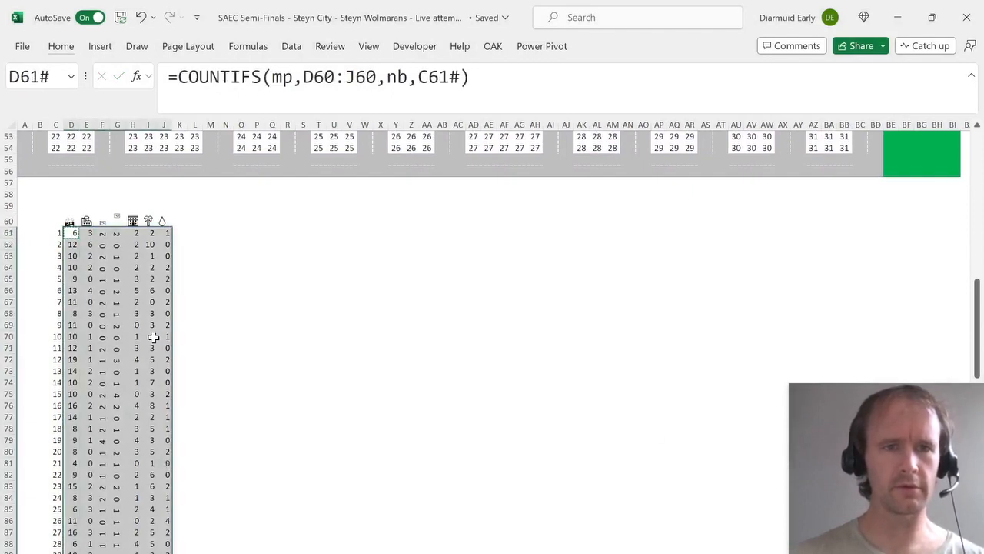
key(alt+e)
key(s)
key(t)
key(Return)
Copy the icons K19:K25 again and paste them transposed at D60 with their original formatting.
key(Up)
key(Right)
key(Right)
key(Right)
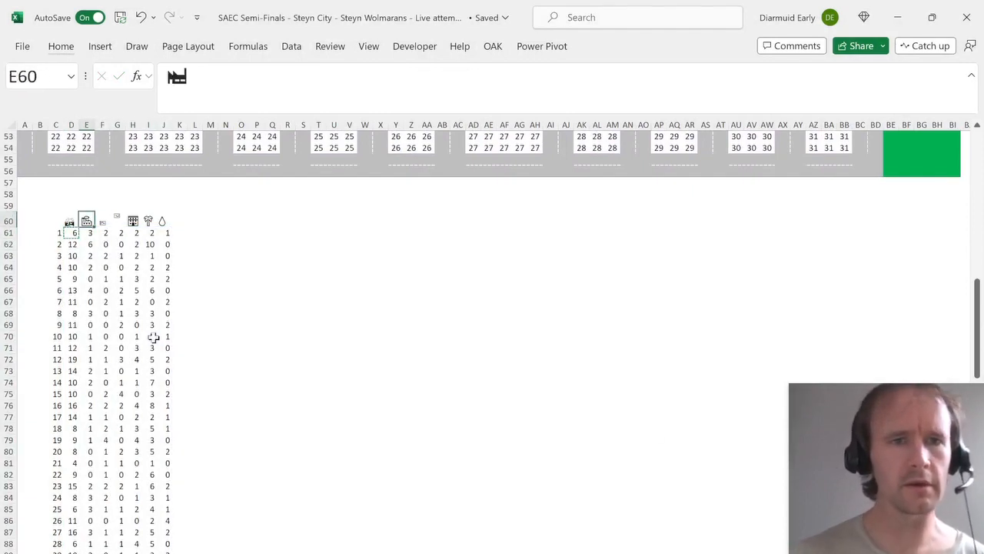
key(Left)
key(ctrl+Page_Up)
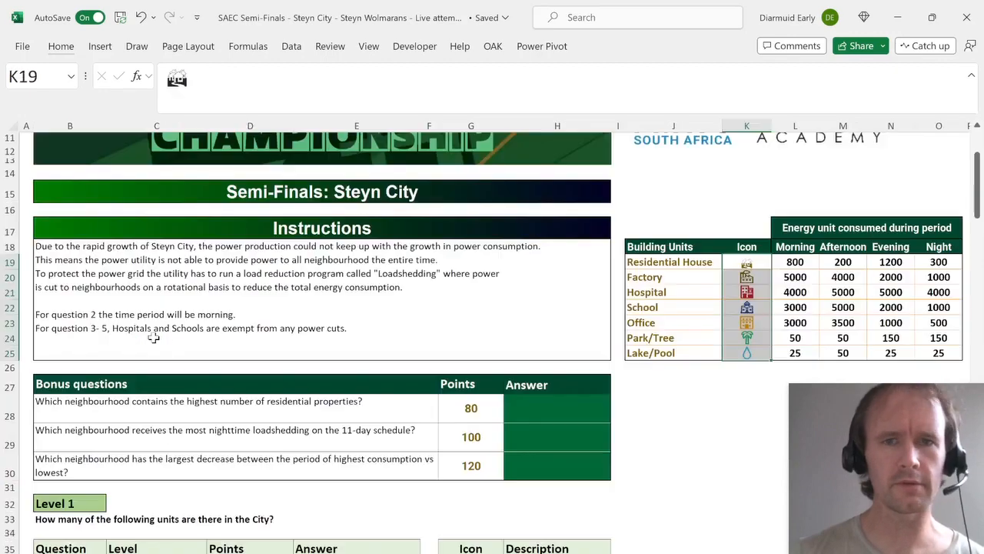
key(ctrl+Page_Down)
key(Left)
key(Left)
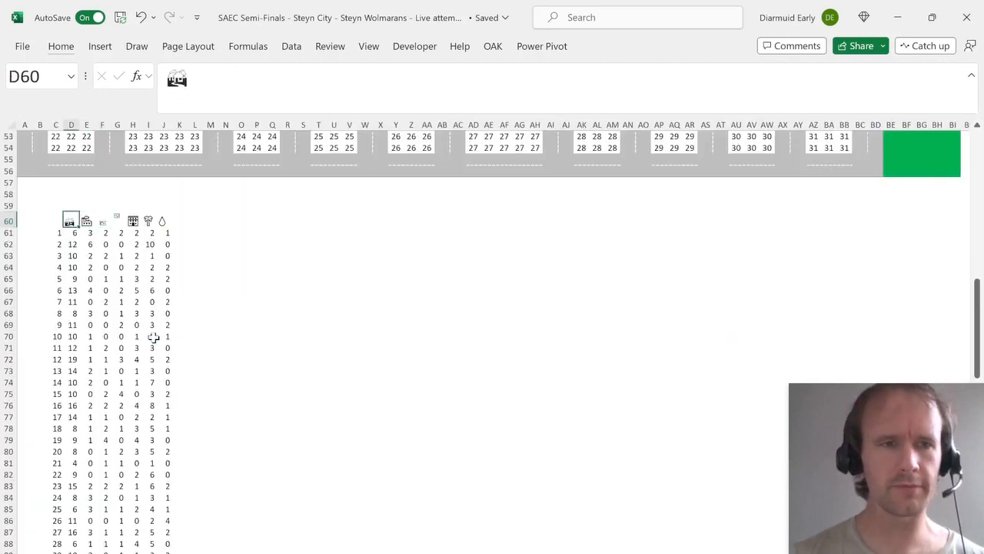
key(alt)
key(e)
key(s)
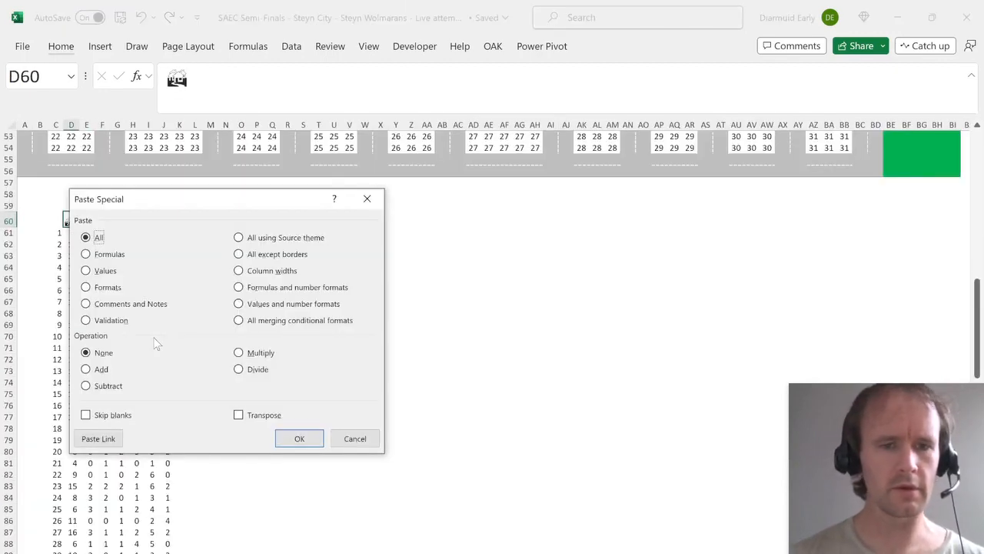
key(Return)
key(Right)
key(Down)
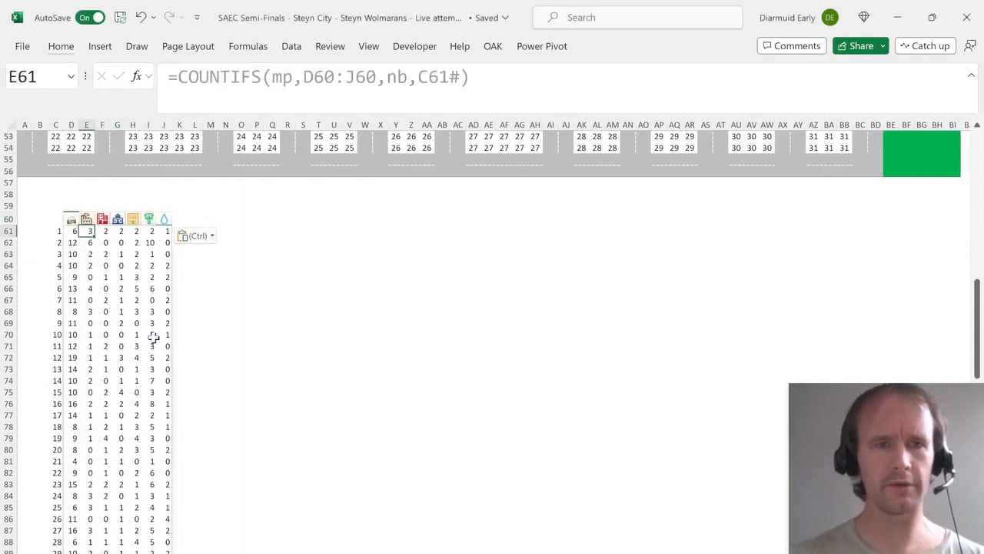
Compare the energy consumption table on the instructions sheet with the layout of the building count table.
key(Up)
key(Right)
key(Right)
key(Down)
key(Right)
key(Right)
key(Right)
key(Up)
key(Right)
key(Down)
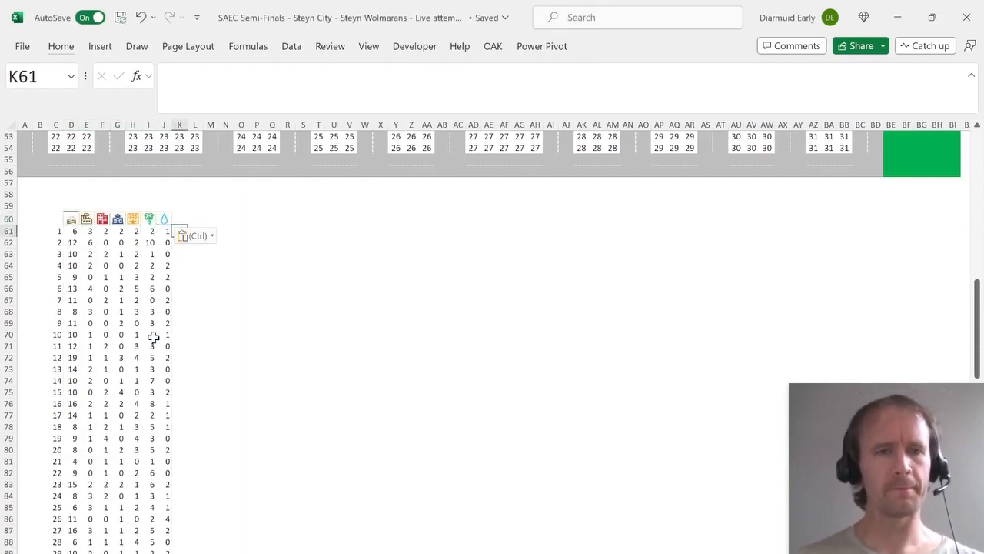
key(ctrl+Page_Up)
key(Right)
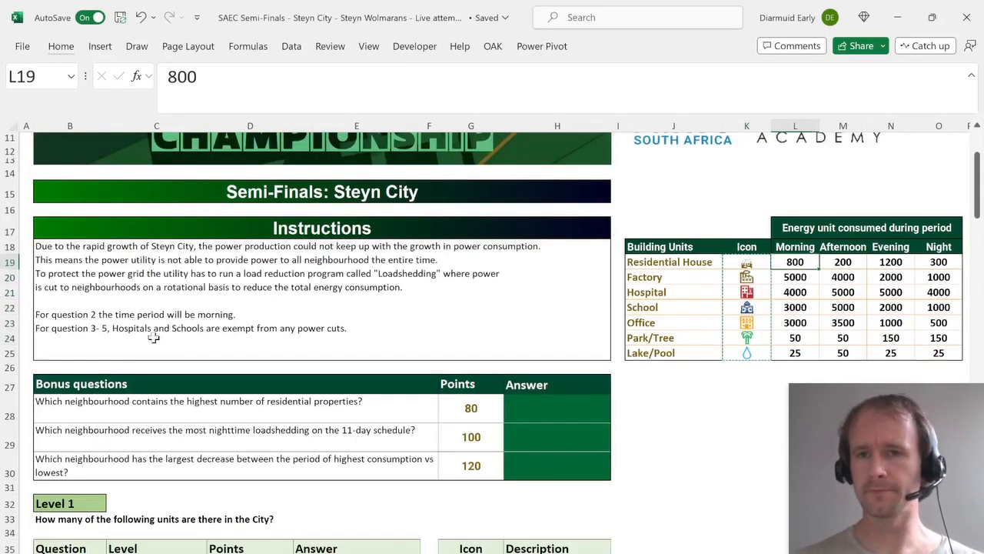
key(Up)
key(ctrl+Page_Down)
key(ctrl+Page_Up)
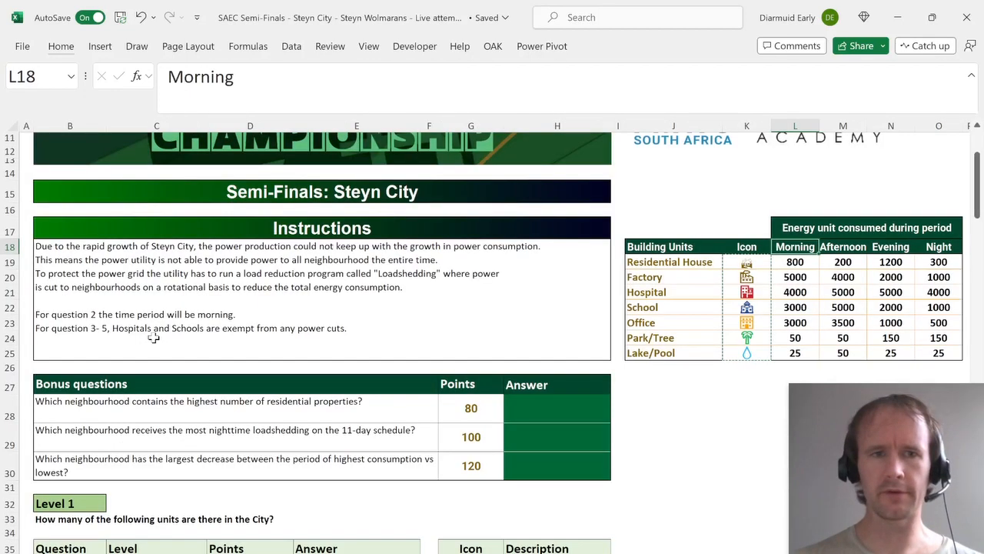
key(ctrl+Page_Down)
key(Left)
key(Left)
key(Left)
key(Left)
key(Left)
key(Left)
key(Left)
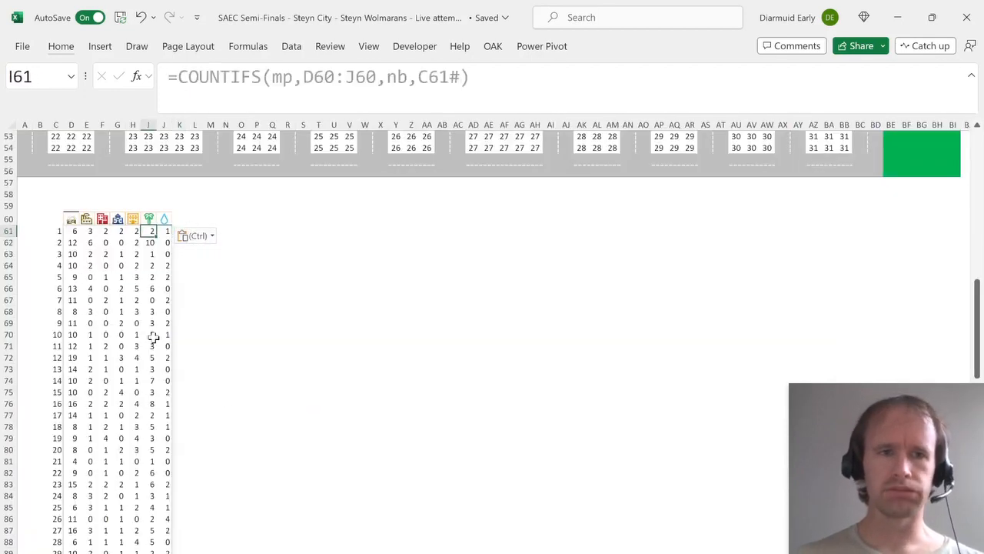
Insert four rows above the building icon headers in row 60 to make room for the energy figures.
key(Up)
key(shift+Down)
key(shift+Down)
key(shift+Down)
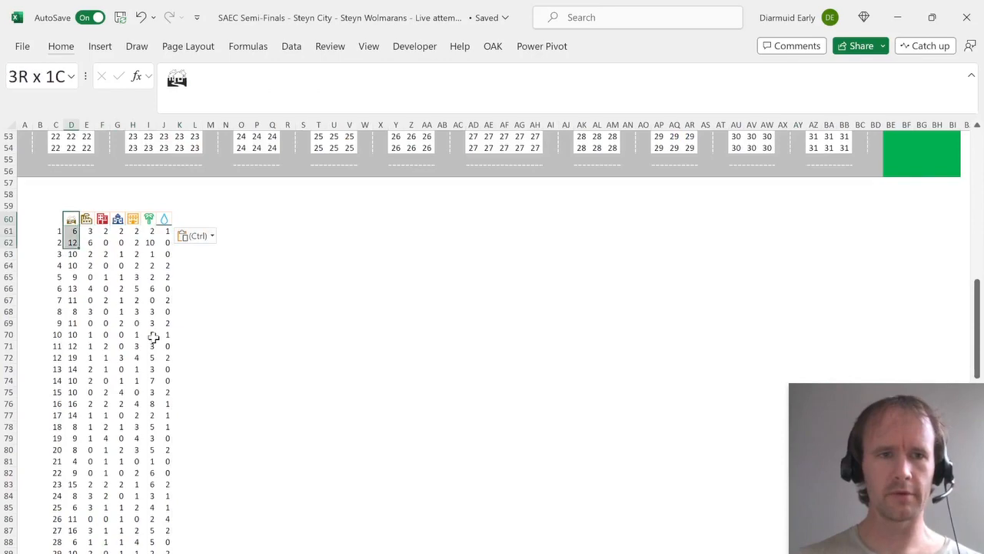
key(shift+Up)
key(shift+Up)
key(shift+Up)
key(ctrl+Page_Up)
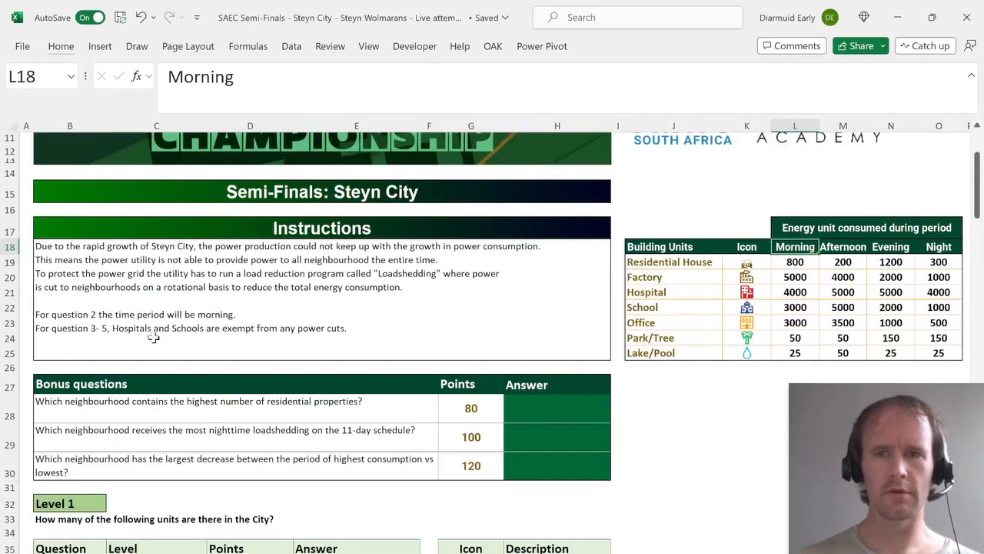
key(Down)
key(ctrl+shift+Down)
key(ctrl+shift+Right)
key(ctrl+c)
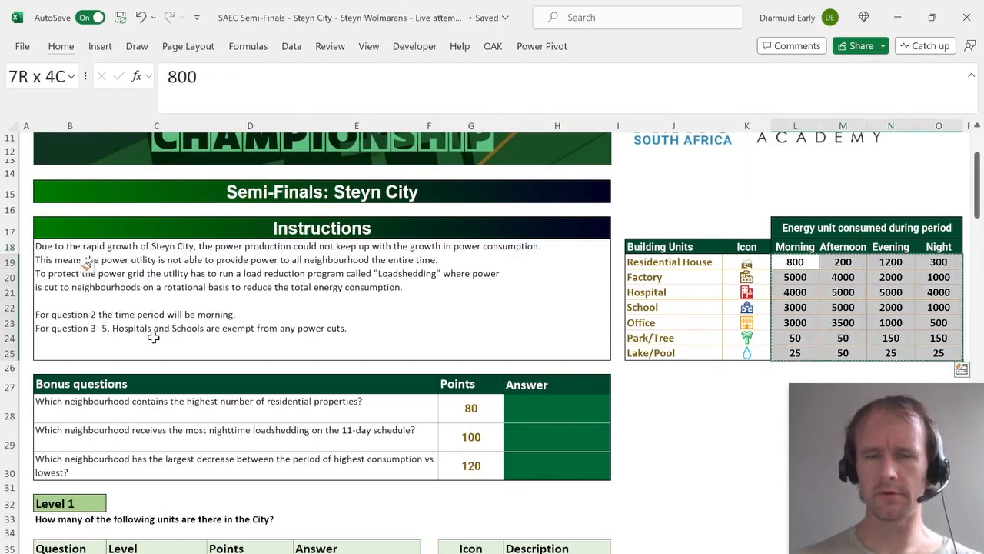
Enter =TRANSPOSE(Case!L19:O25) in D58 to bring in the energy units per period and building type.
key(ctrl+Page_Down)
key(Up)
key(Up)
key(Down)
key(Up)
text(=tra)
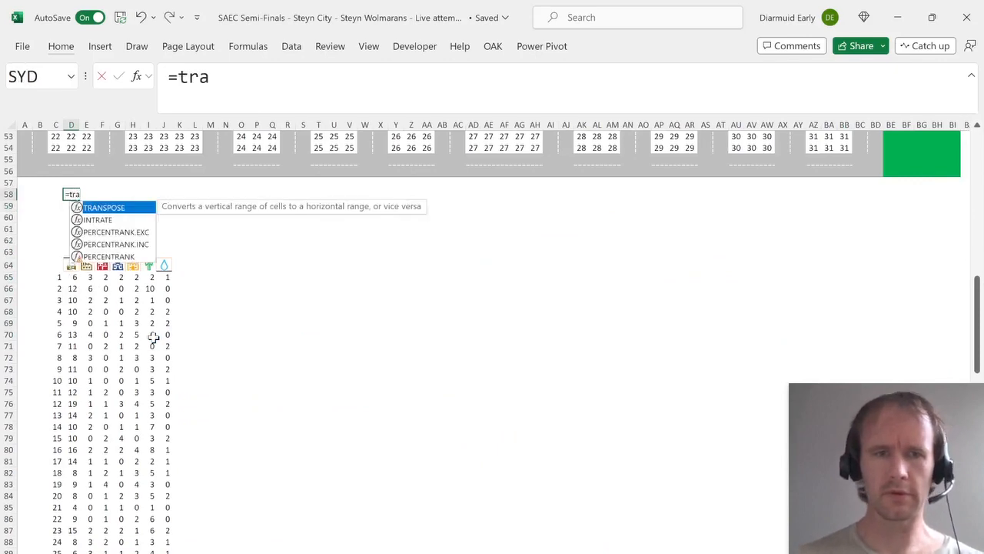
text(n)
key(Tab)
key(ctrl+Page_Up)
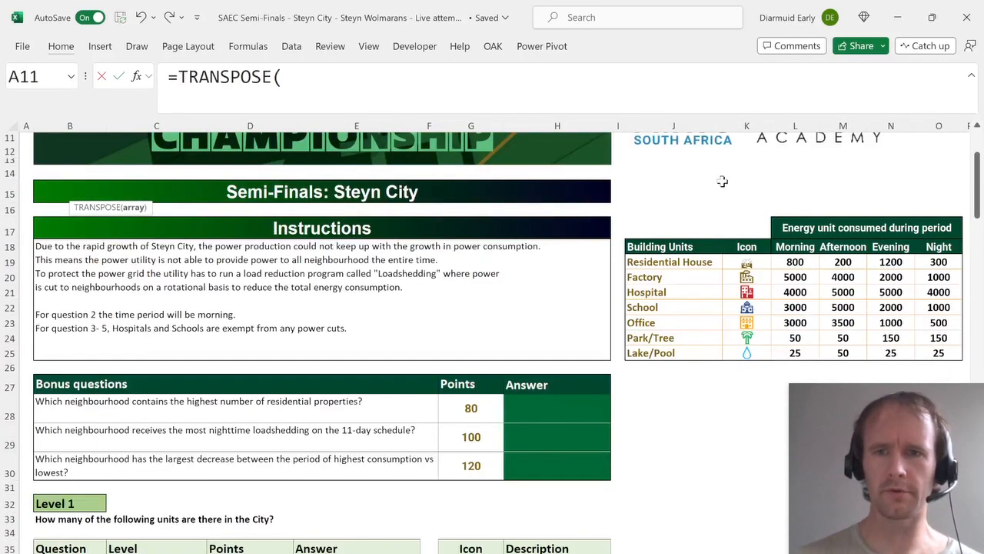
click(789, 263)
key(ctrl+shift+Down)
key(ctrl+shift+Right)
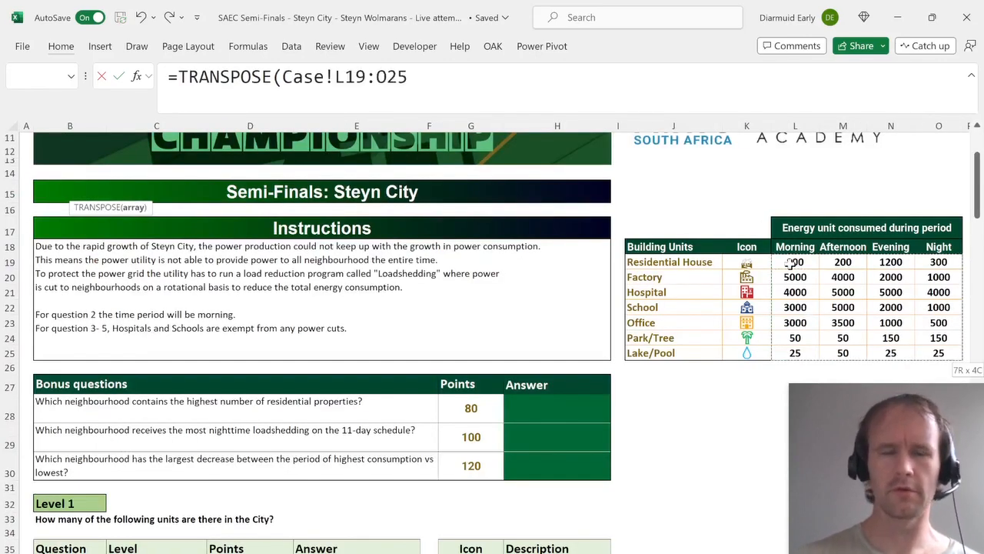
key(Return)
key(Up)
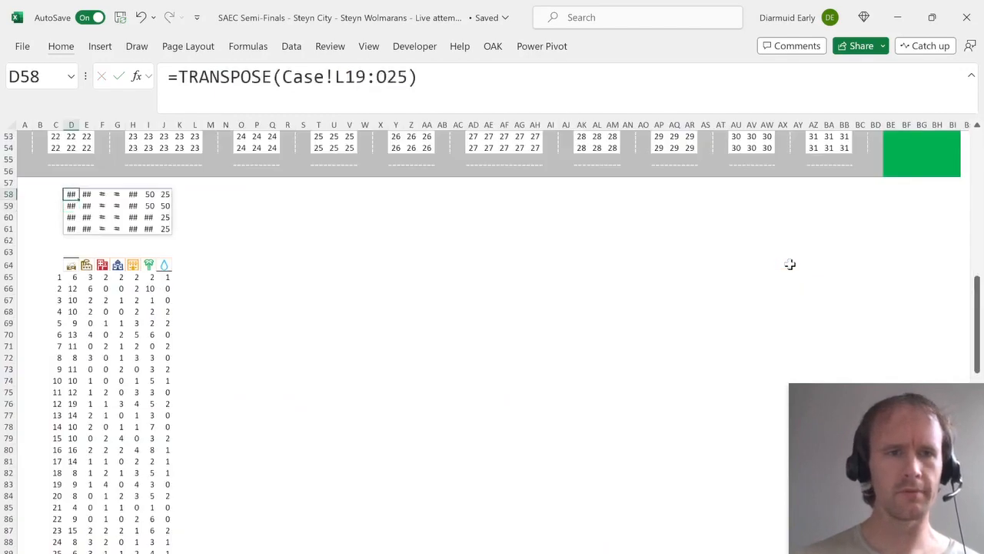
Copy the formatting of D65 onto the transposed energy figures in D58:J61.
key(Down)
key(Down)
key(Down)
key(Down)
key(Down)
key(Down)
key(Down)
key(ctrl+c)
key(Up)
key(Up)
key(Up)
key(Up)
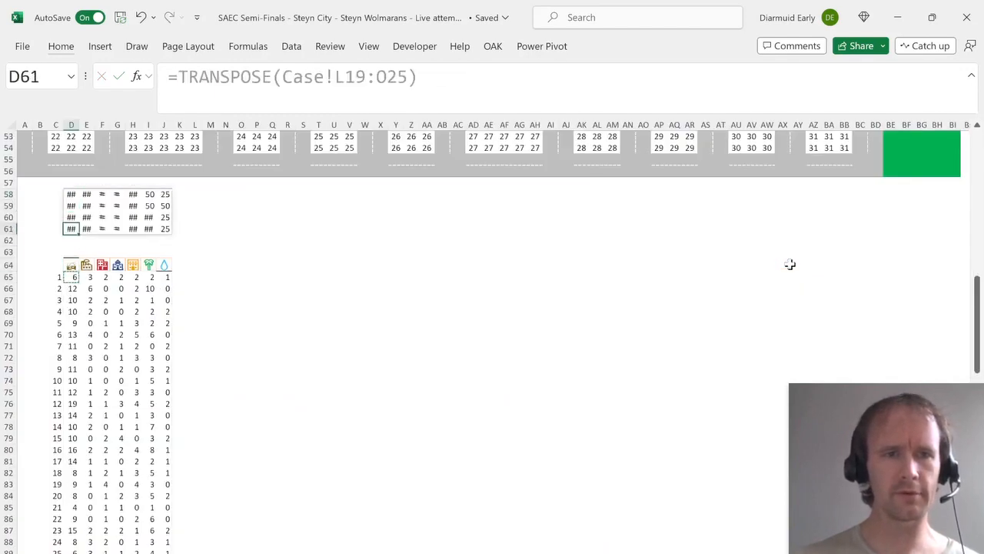
key(ctrl+shift+Up)
key(ctrl+shift+Right)
key(alt+e)
key(s)
key(t)
key(Return)
Autofit the column widths to the energy figures in D58:J61.
key(alt)
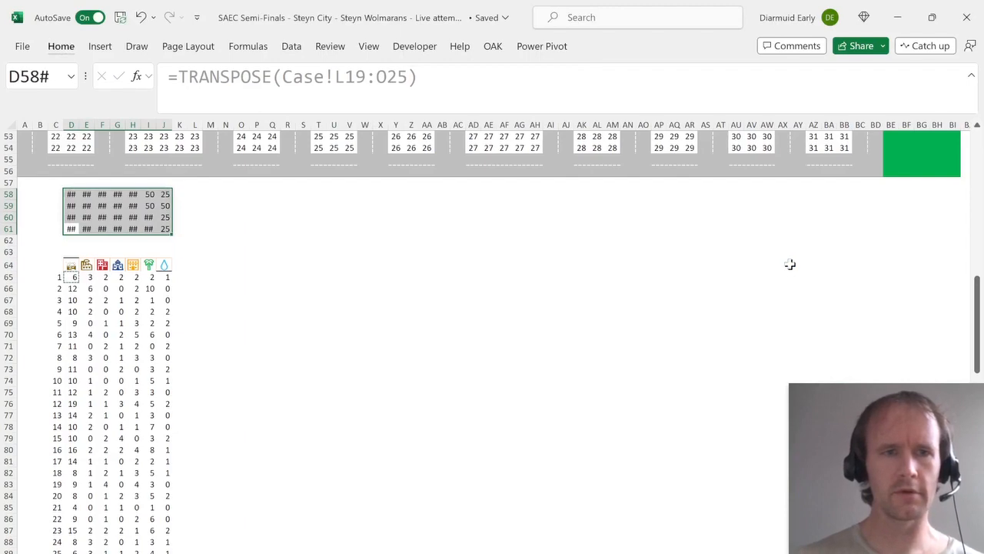
key(h)
key(o)
key(i)
key(Right)
key(Down)
key(Down)
key(Down)
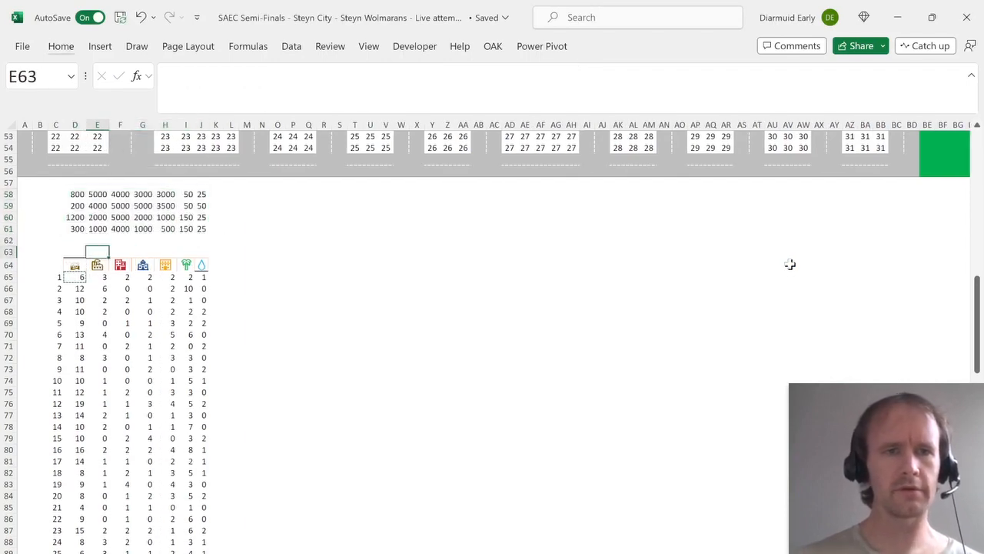
Copy the period names L18:O18 from the instructions sheet and paste them transposed at C58 as row labels.
key(Left)
key(Up)
key(Up)
key(Up)
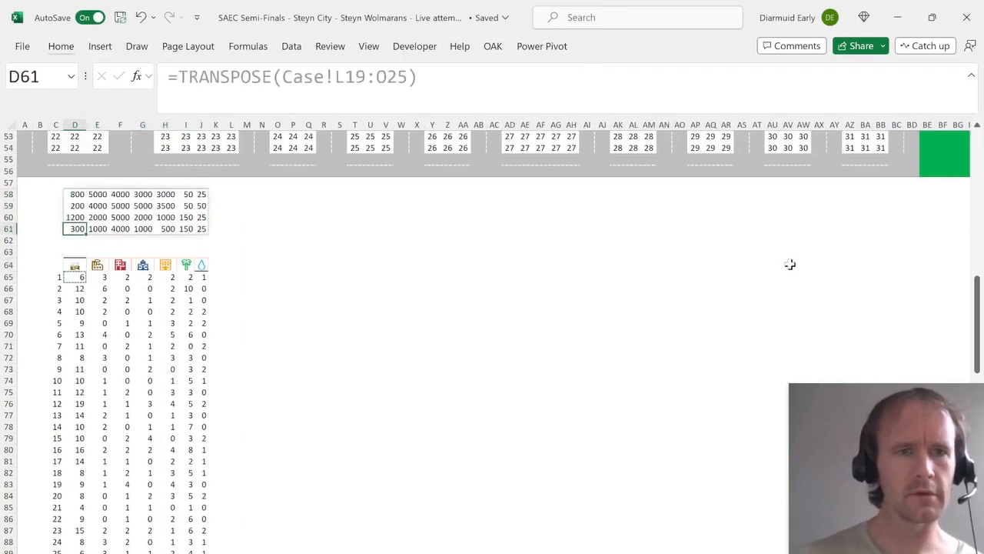
key(Up)
key(Up)
key(Up)
key(ctrl+bracketleft)
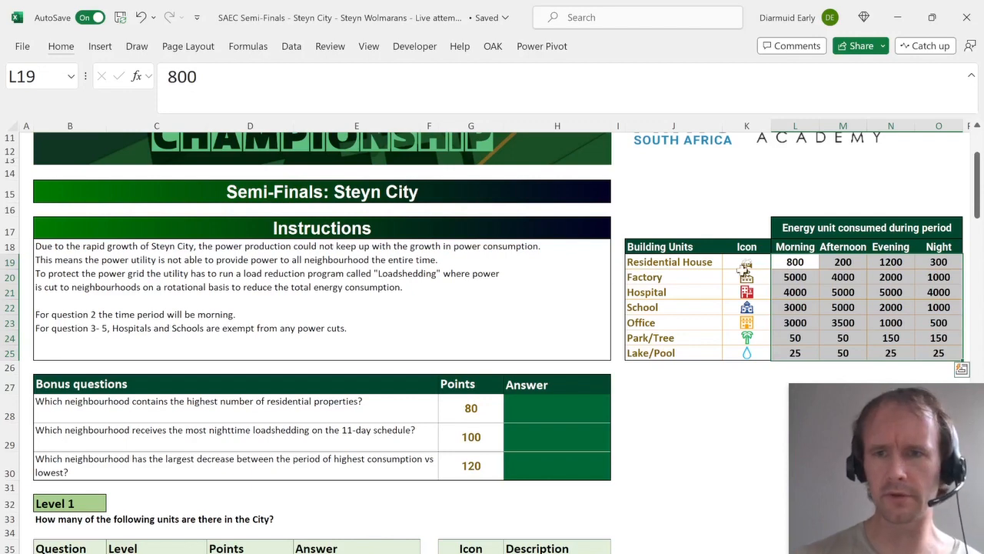
key(ctrl+q)
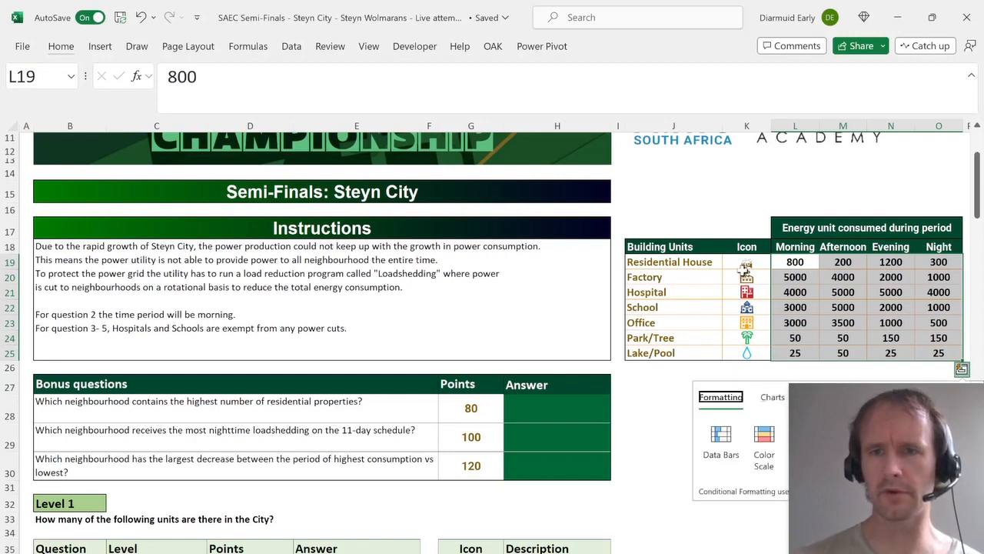
key(Escape)
key(Up)
key(shift+Right)
key(shift+Right)
key(shift+Right)
key(ctrl+Page_Down)
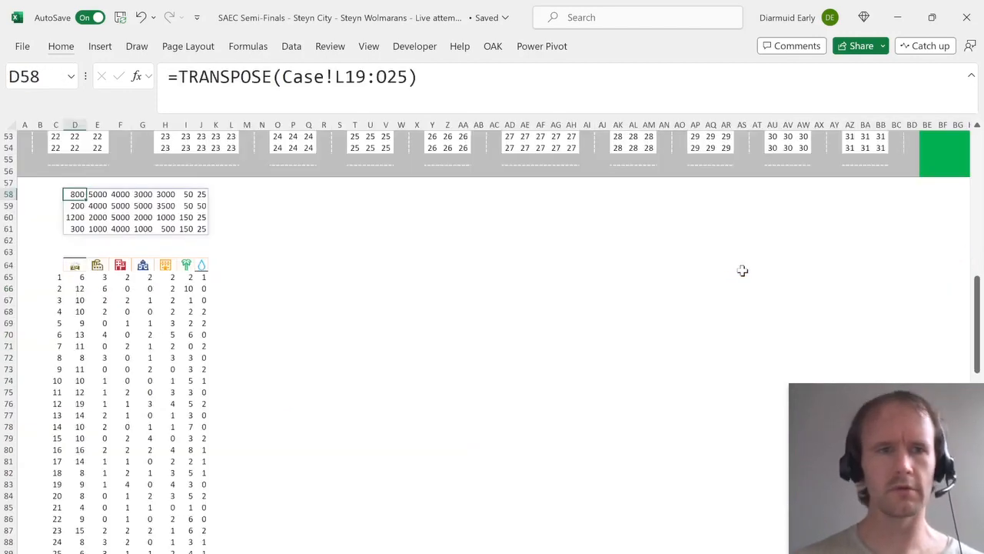
key(Left)
key(h)
key(v)
key(t)
Enter the period headers M, A, E and N in K64:N64 beside the building icon headers.
key(Right)
key(Right)
key(Right)
key(Down)
key(Down)
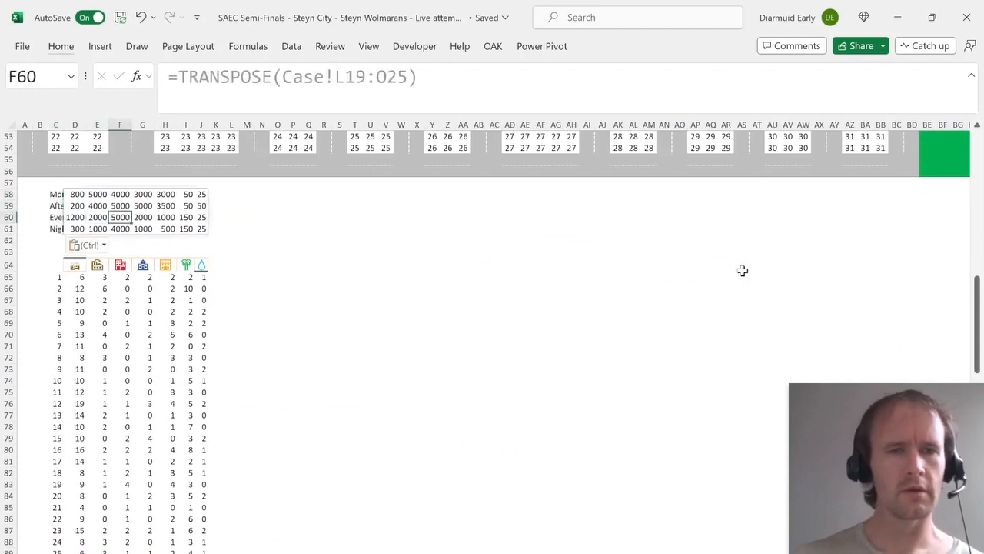
key(Down)
key(Down)
key(Down)
key(Right)
key(Right)
key(Down)
key(Right)
key(Right)
key(Right)
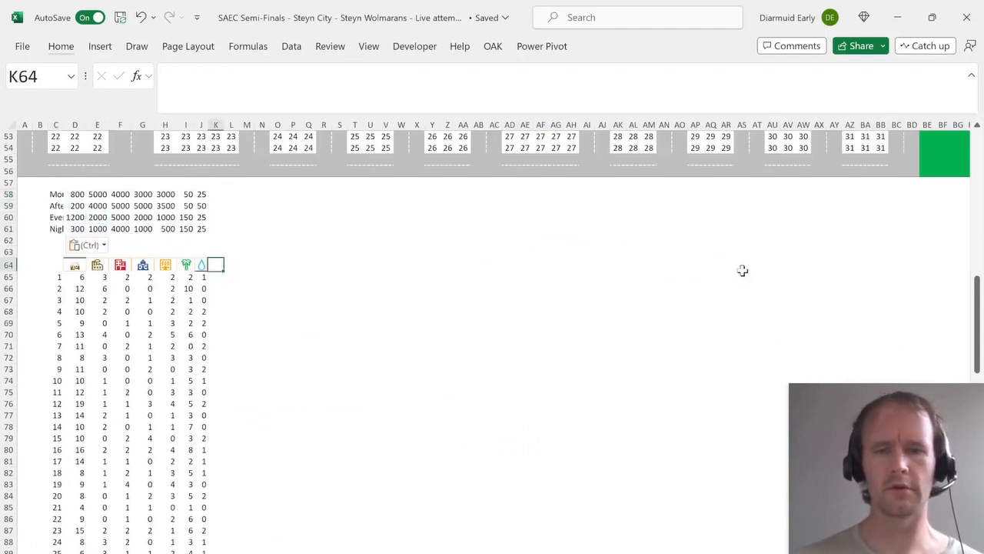
text(M)
key(Right)
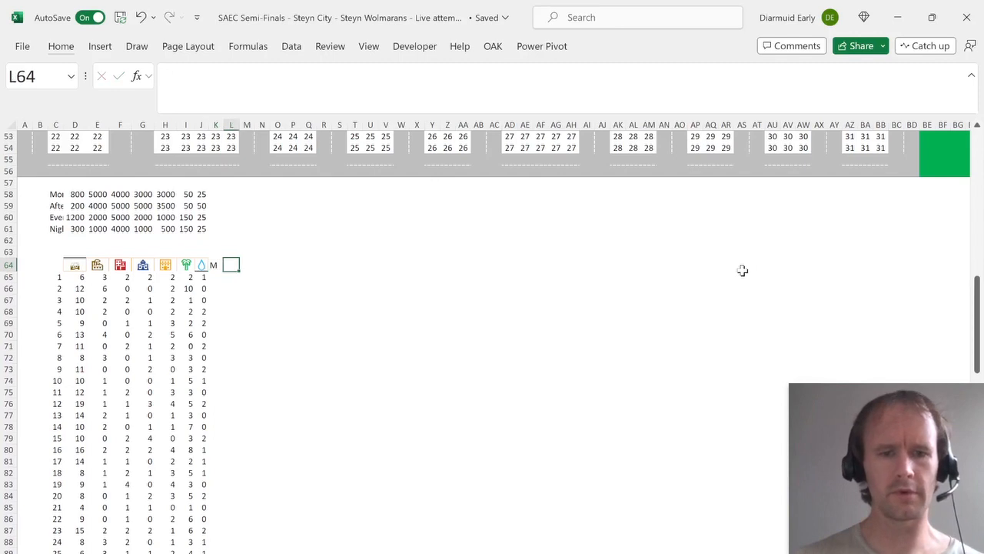
text(A)
key(Tab)
text(E)
key(Tab)
text(N)
key(Return)
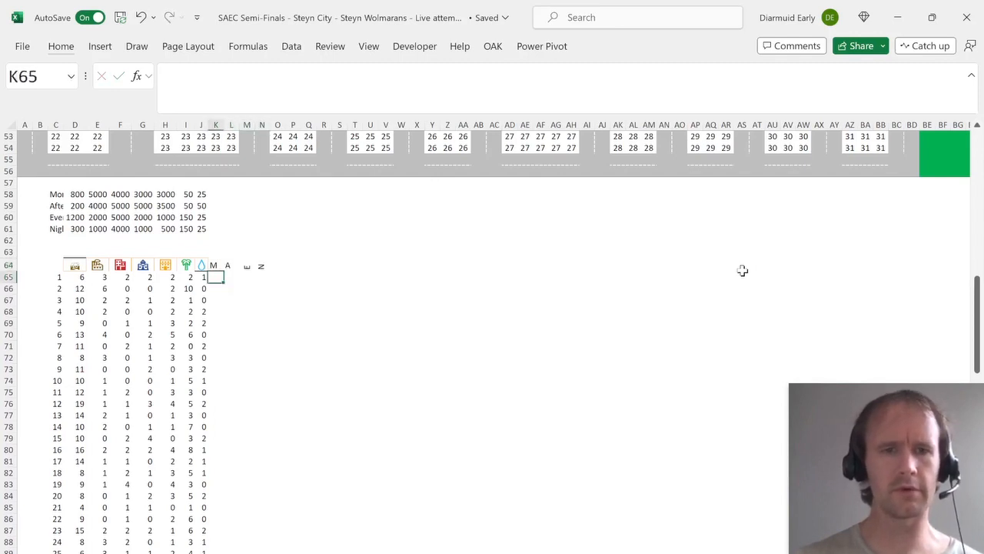
Start a SUMPRODUCT formula in K65 with the column-locked building counts $D65:$J65 as the first array.
text(=)
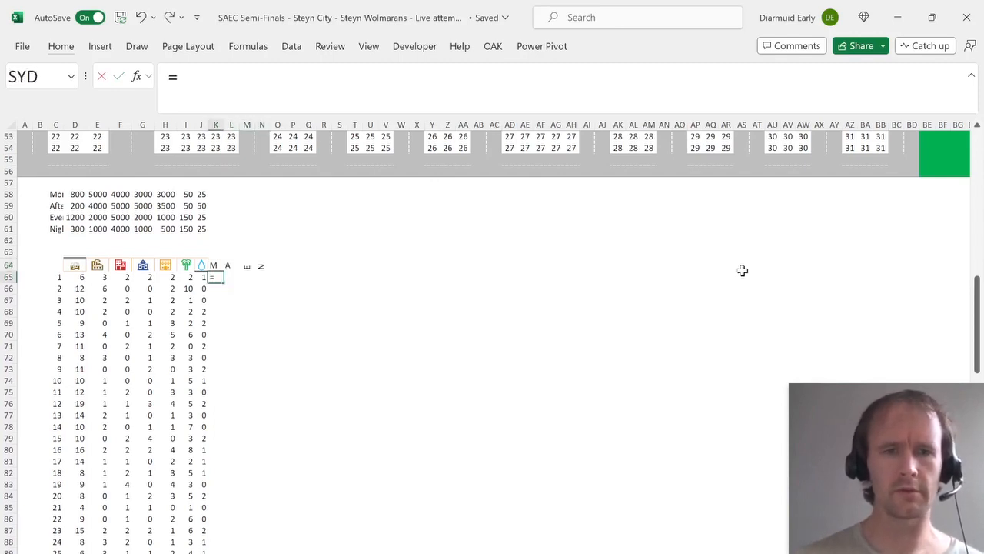
text(sump)
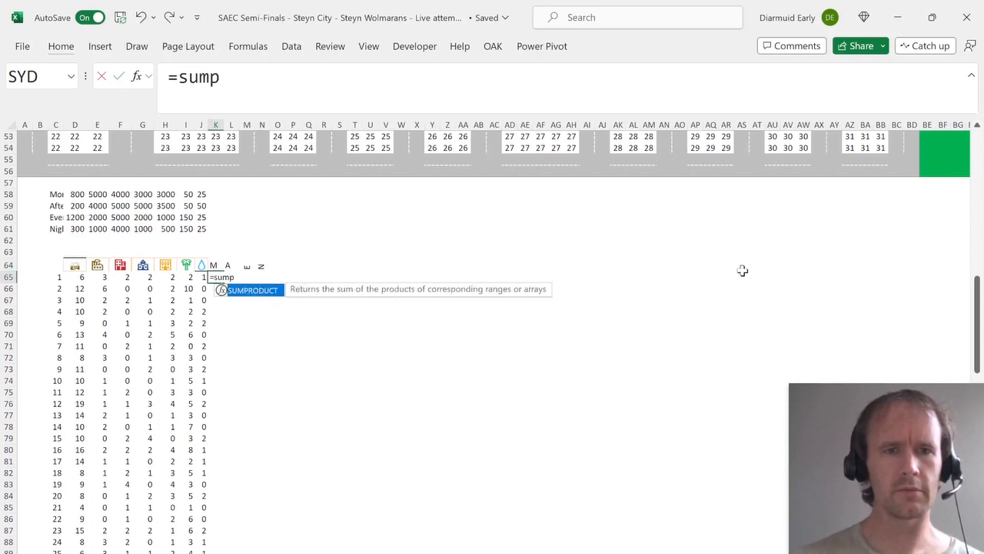
key(Tab)
key(Left)
key(shift+Left)
key(shift+Left)
key(shift+Left)
key(shift+Left)
key(shift+Left)
key(shift+Left)
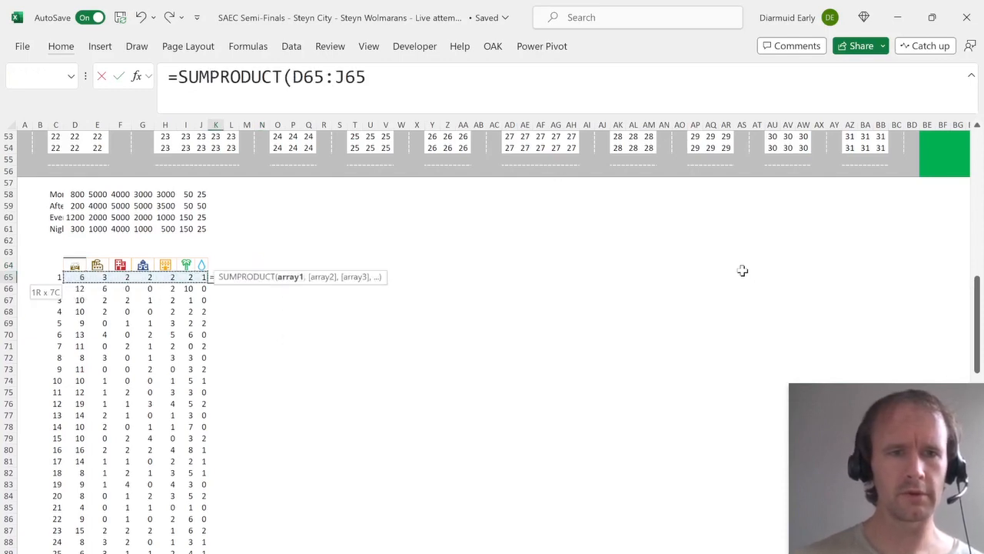
key(F4)
key(F4)
key(F4)
text(,)
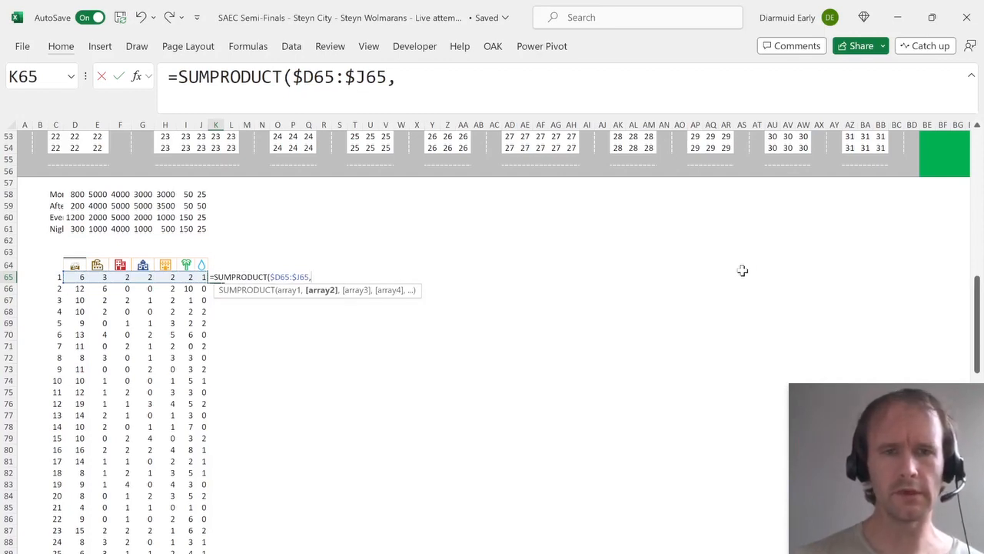
Add an XLOOKUP as the second SUMPRODUCT array, looking up K$64 in the period names $C$58:$C$61.
text(xl)
key(Tab)
key(Up)
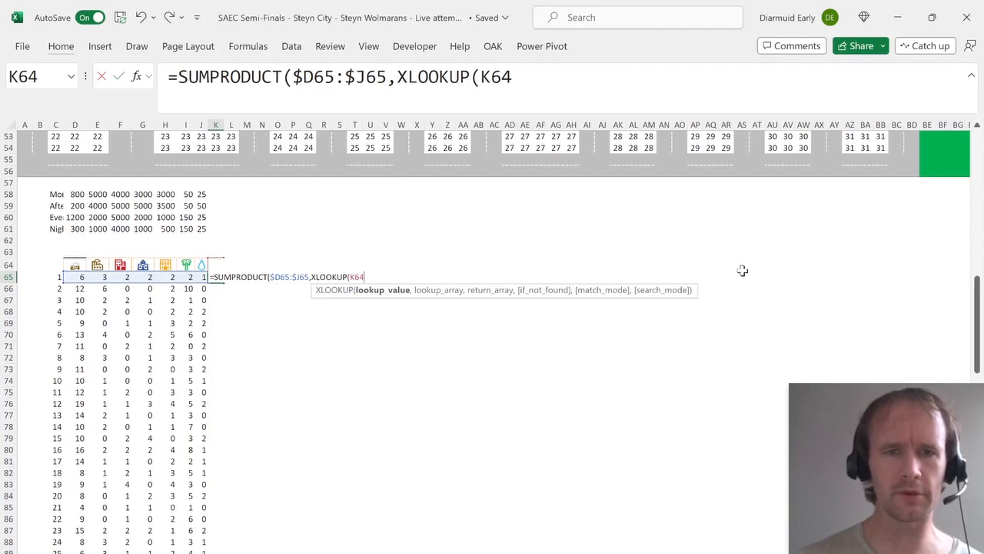
key(F4)
key(F4)
text(,)
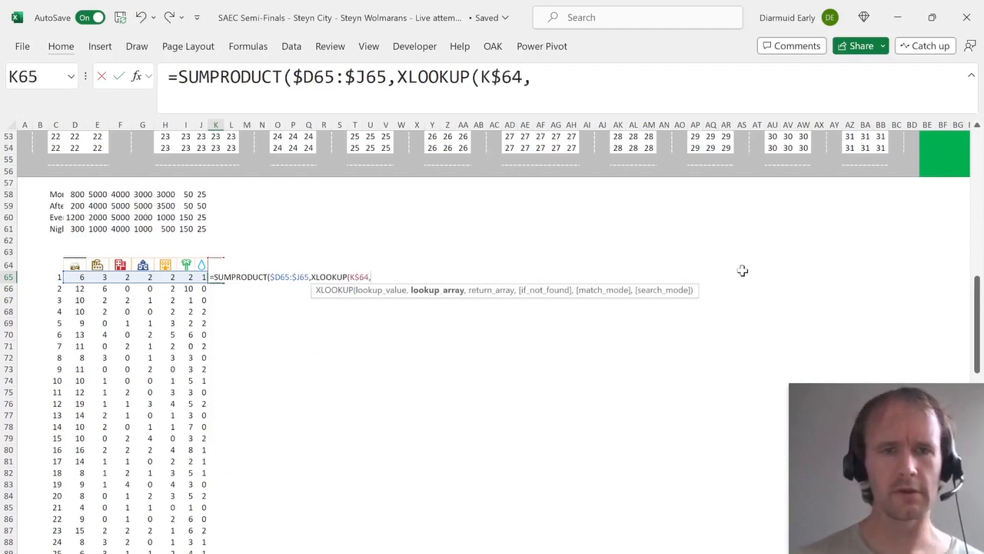
key(Up)
key(Up)
key(Up)
key(Left)
key(Left)
key(Left)
key(Up)
key(Left)
key(Left)
key(Left)
key(Left)
key(Left)
key(shift+Up)
key(shift+Up)
key(shift+Up)
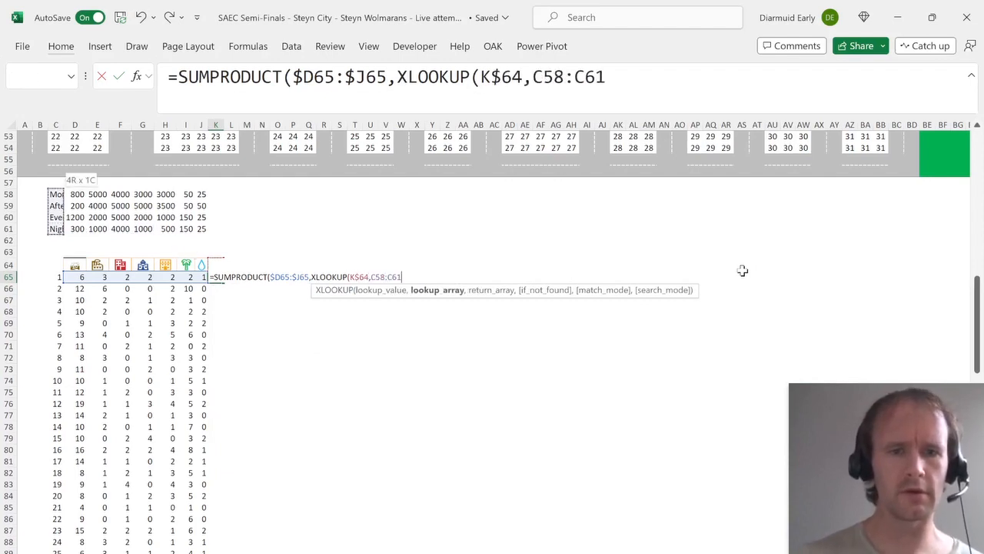
key(F4)
Use the energy figures $D$58# as the XLOOKUP return array and complete the formula in K65.
text(,)
key(Up)
key(Left)
key(Up)
key(Up)
key(Up)
key(Left)
key(Left)
key(Left)
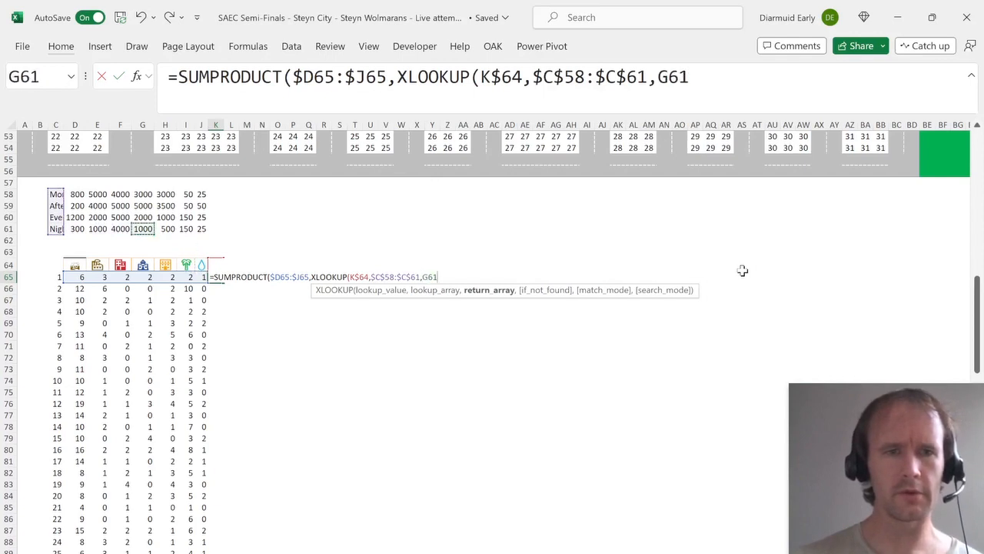
key(Left)
key(Left)
key(Left)
key(ctrl+shift+Up)
key(ctrl+shift+Right)
key(F4)
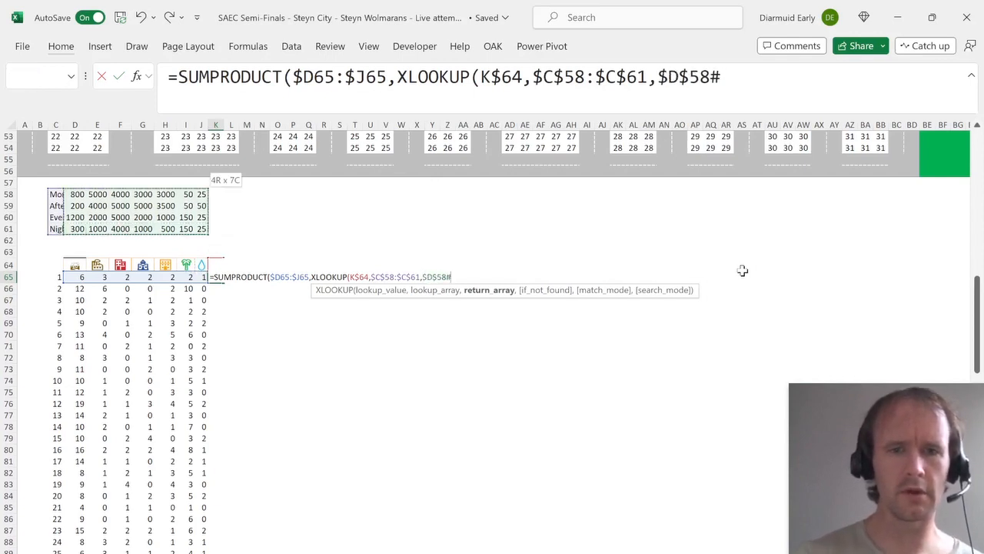
text())
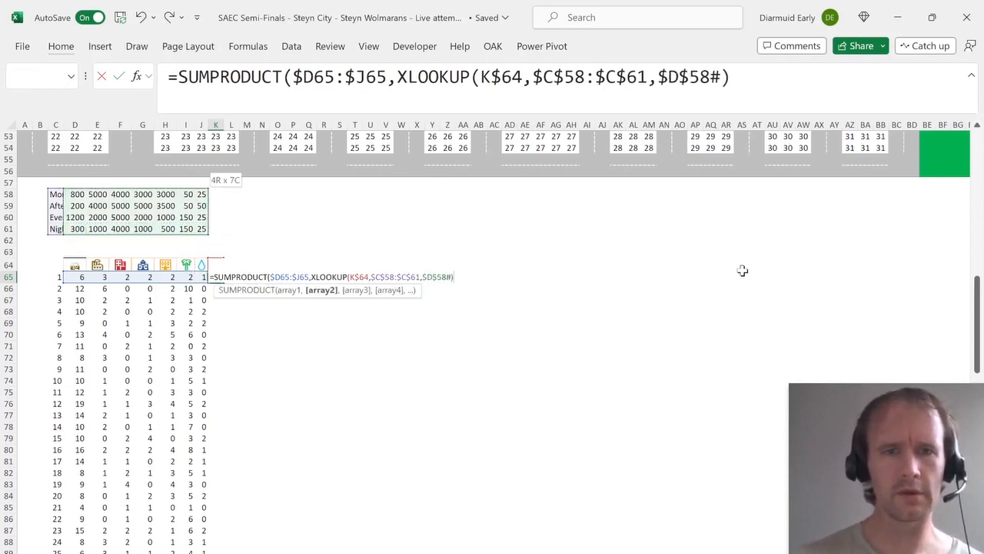
key(Return)
Copy the period names C58:C61 and paste them transposed at K64, replacing the single-letter headers.
key(Up)
key(Up)
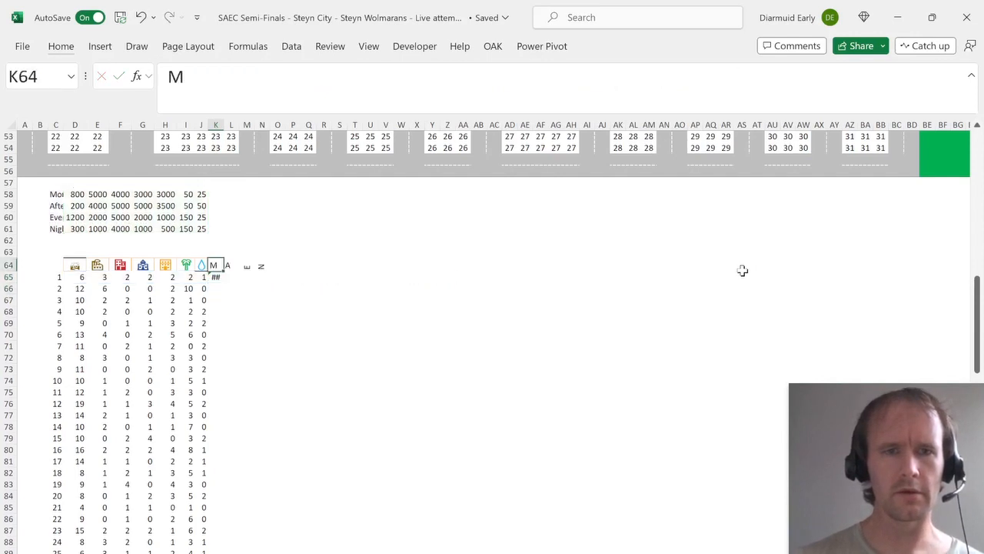
key(Up)
key(Left)
key(Up)
key(Up)
key(Left)
key(Left)
key(Left)
key(Left)
key(Left)
key(Left)
key(Left)
key(Up)
key(Up)
key(Up)
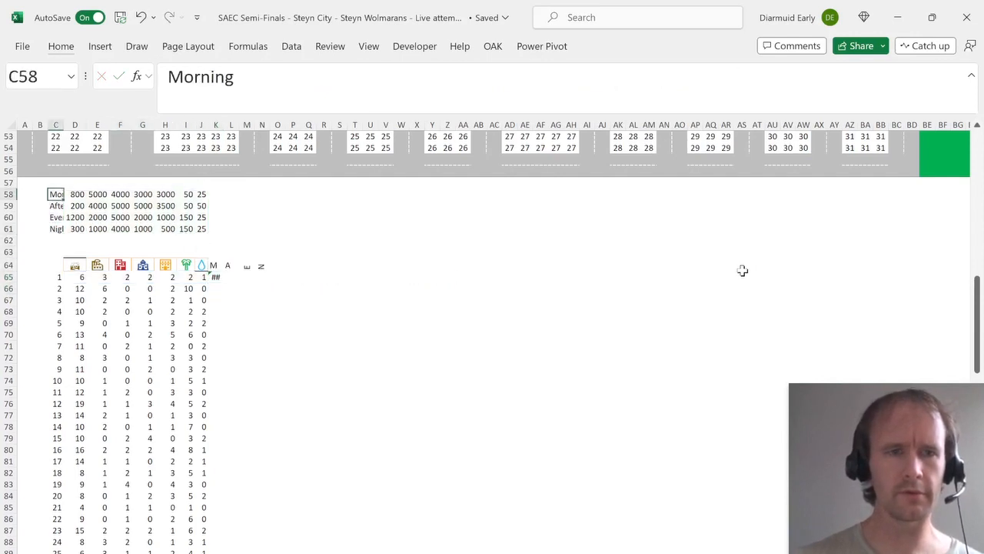
key(shift+Down)
key(shift+Down)
key(shift+Down)
key(ctrl+c)
key(Right)
key(Right)
key(Right)
key(Down)
key(Down)
key(Down)
key(Down)
key(Down)
key(Right)
key(Right)
key(Right)
key(Down)
key(Right)
key(Right)
key(Right)
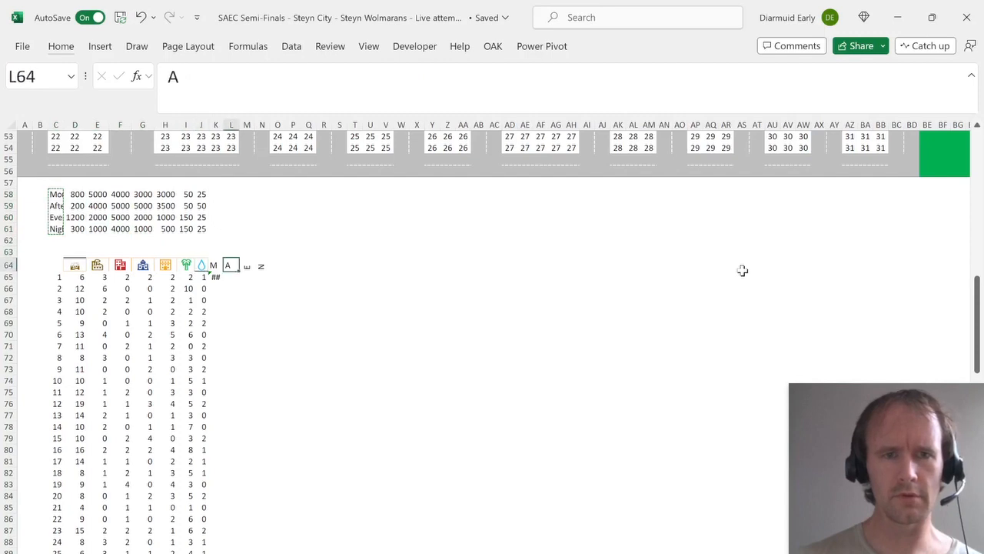
key(Left)
key(alt)
key(h)
key(v)
key(t)
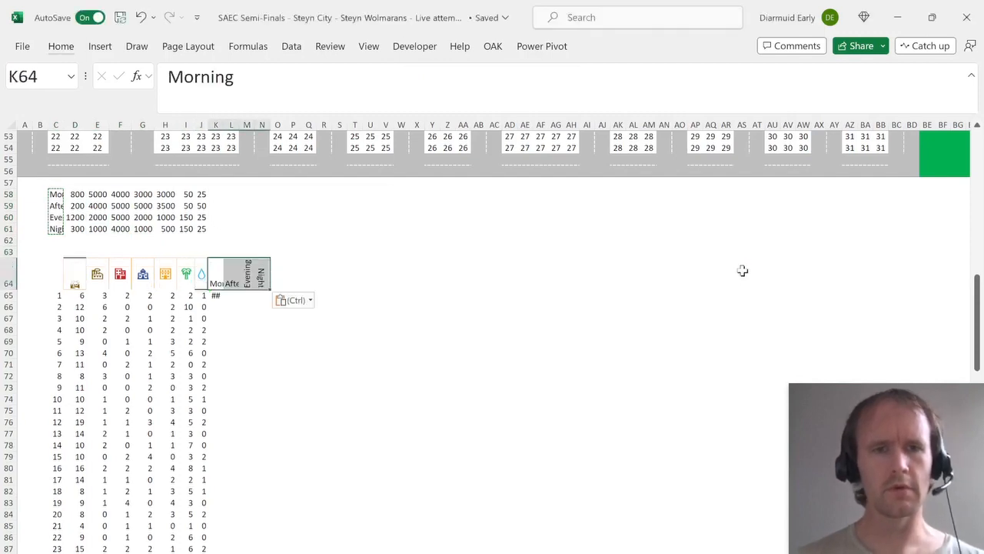
Copy only K64's formatting across the period headers K64:N64 and autofit their column widths.
key(Up)
key(Down)
key(shift+Right)
key(shift+Right)
key(shift+Right)
key(alt)
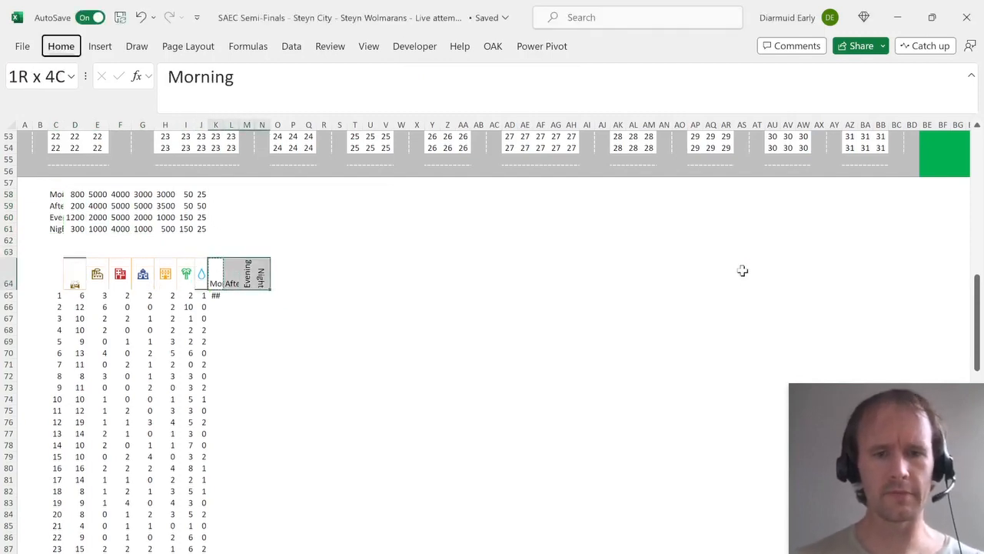
key(h)
key(v)
key(r)
key(alt)
key(h)
key(o)
key(i)
key(Down)
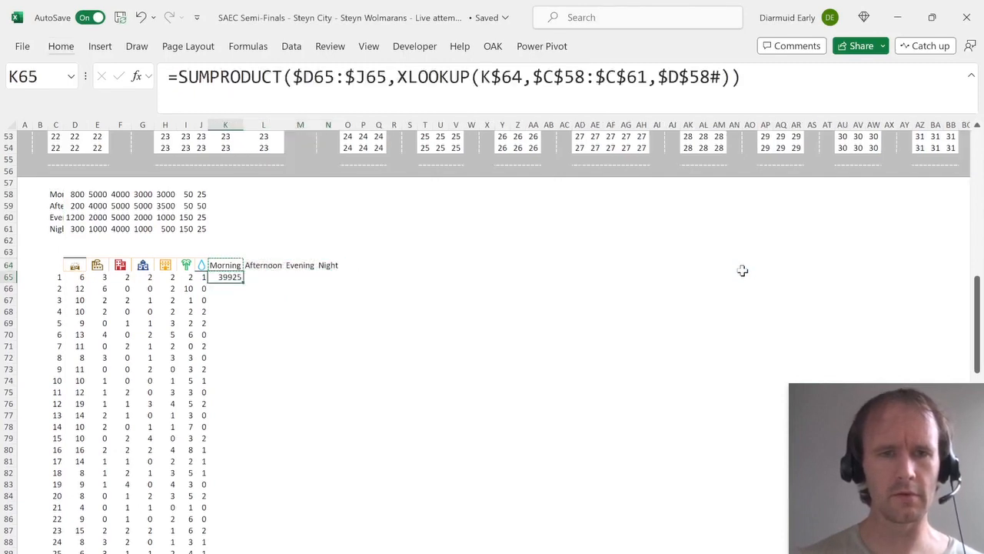
Fill the K65 consumption formula across to N65 and down through row 95 for all neighbourhoods and periods.
key(shift+Right)
key(shift+Right)
key(shift+Right)
key(ctrl+r)
key(Left)
key(ctrl+Down)
key(Right)
key(ctrl+shift+Up)
key(shift+Right)
key(shift+Right)
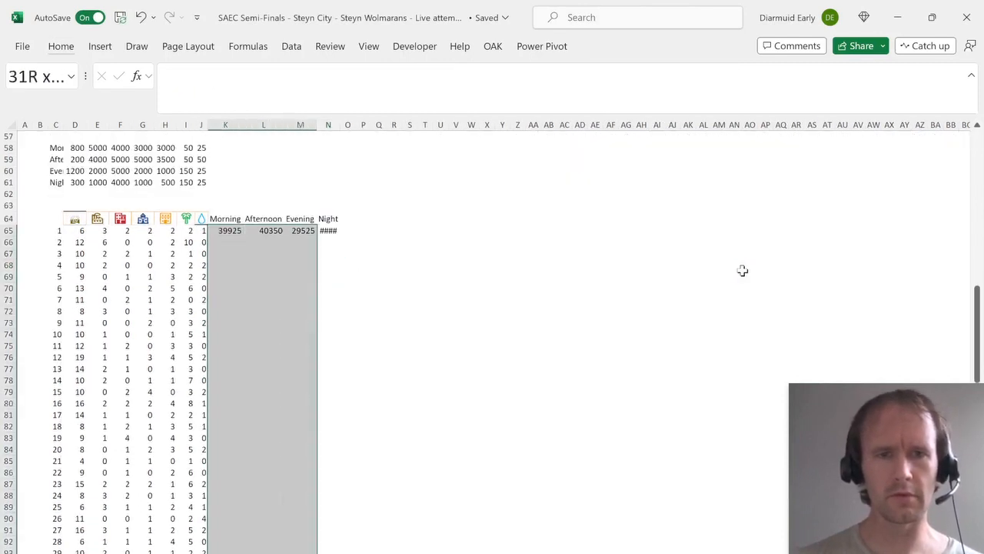
key(shift+Right)
key(ctrl+d)
Autofit columns K to N to both the period headers and the consumption figures in K64:N95.
key(alt)
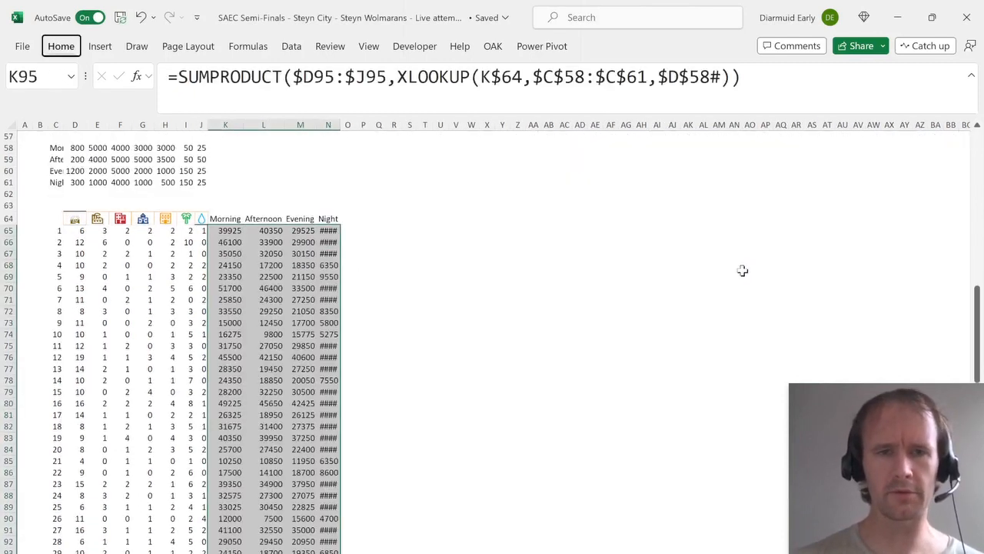
key(h)
key(o)
key(i)
key(Up)
key(ctrl+Up)
key(ctrl+shift+Down)
key(shift+Right)
key(shift+Right)
key(shift+Right)
key(alt)
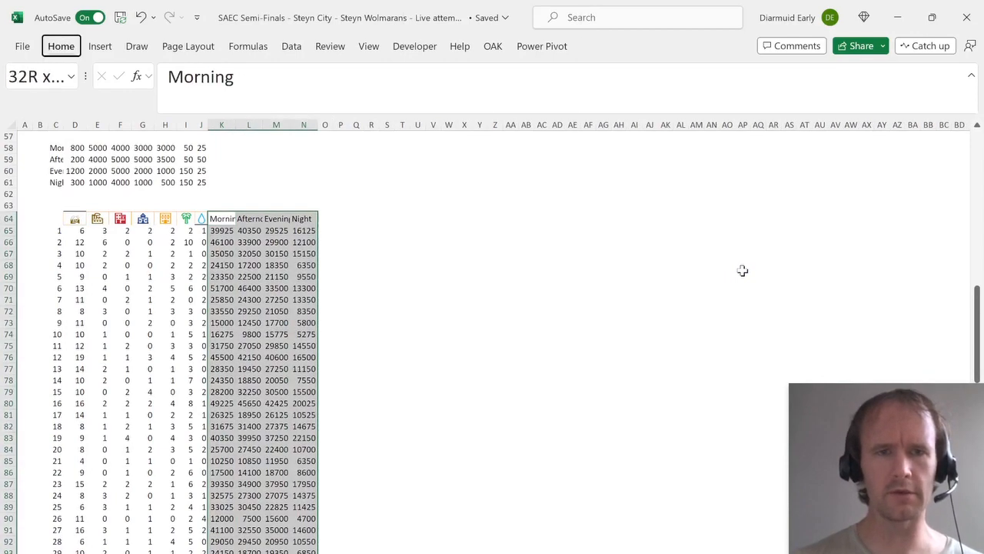
key(h)
key(o)
key(i)
key(Right)
key(Up)
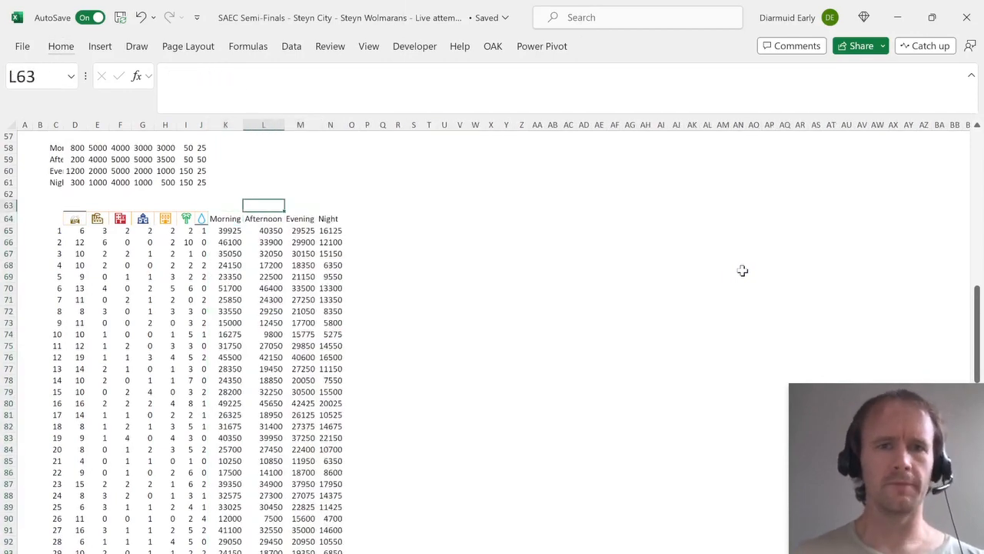
key(Left)
key(Down)
key(Left)
key(Down)
key(Left)
key(Left)
key(ctrl+Left)
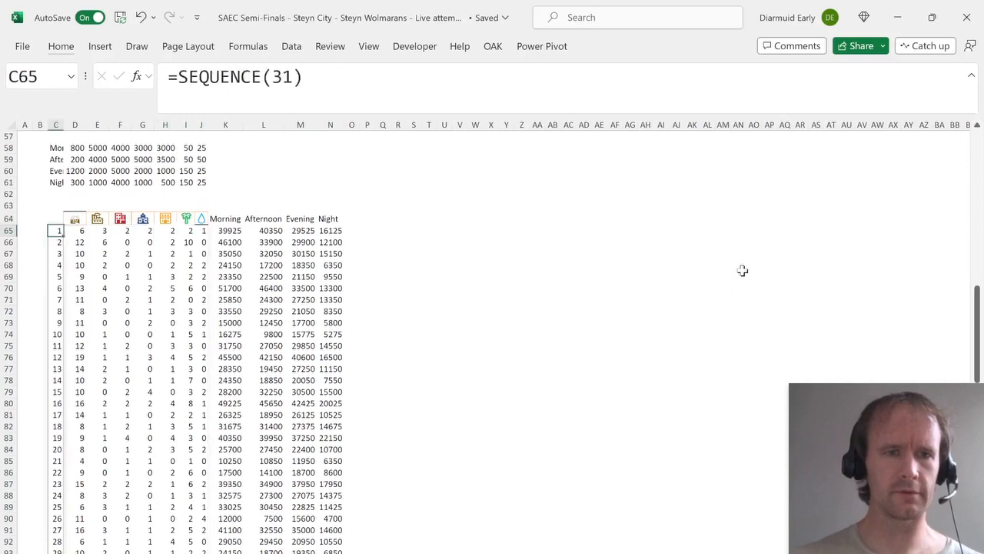
key(ctrl+Down)
key(Down)
key(Right)
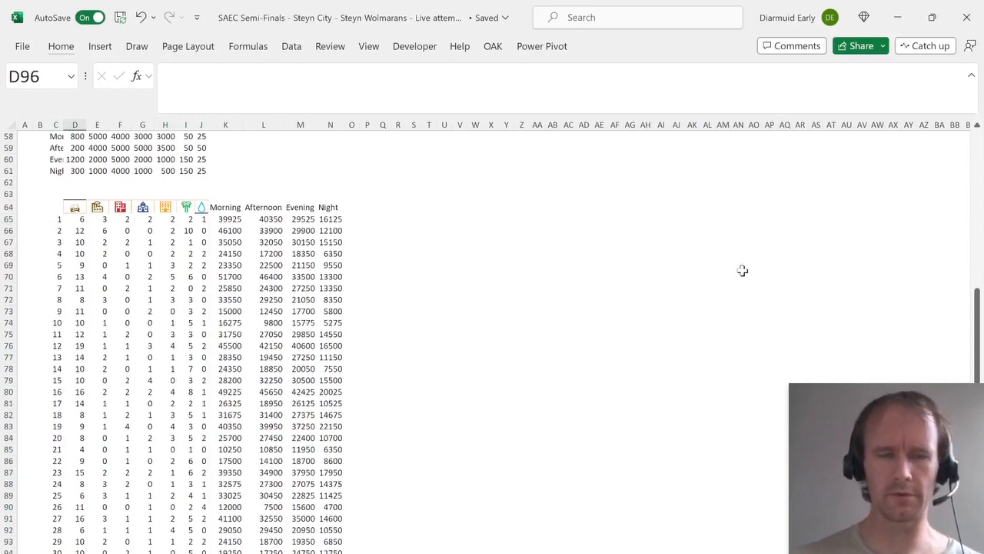
On the instructions sheet, replace the Level 1 example answer in E36 with =COUNTIFS(mp,G36).
key(ctrl+Page_Up)
scroll(376, 444, down, 5)
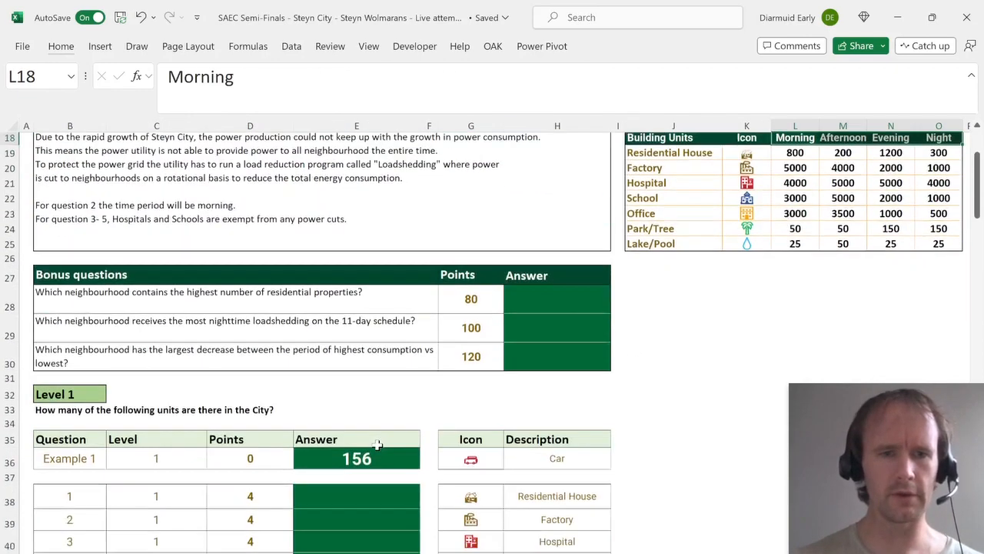
click(356, 368)
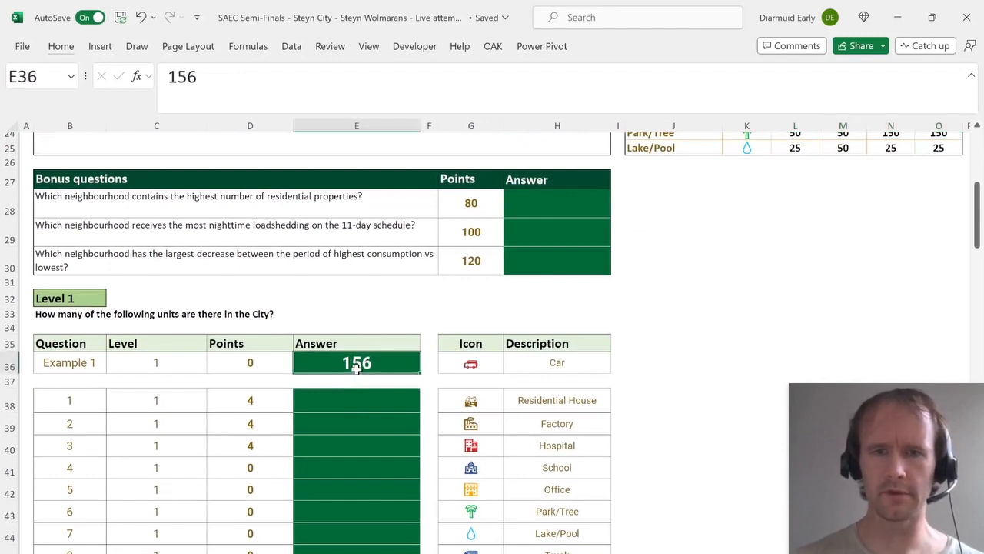
text(=coutn)
key(BackSpace)
key(BackSpace)
text(nti)
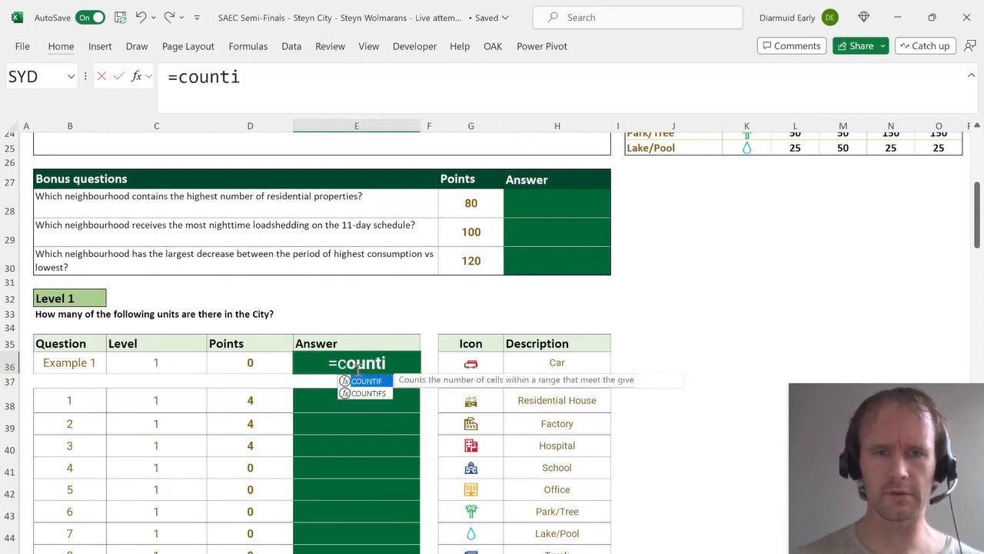
text(fs)
key(Tab)
text(mp,)
key(Right)
key(Right)
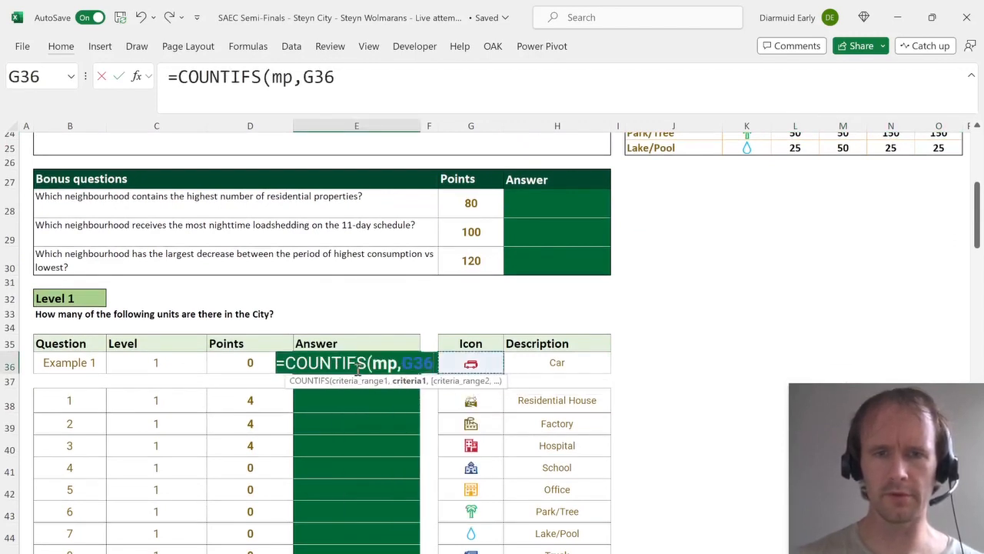
key(Return)
Answer the Level 1 questions by entering =COUNTIFS(mp,G38:G47) in E38 to count every listed icon.
key(Down)
key(Down)
text(=)
key(Escape)
key(Up)
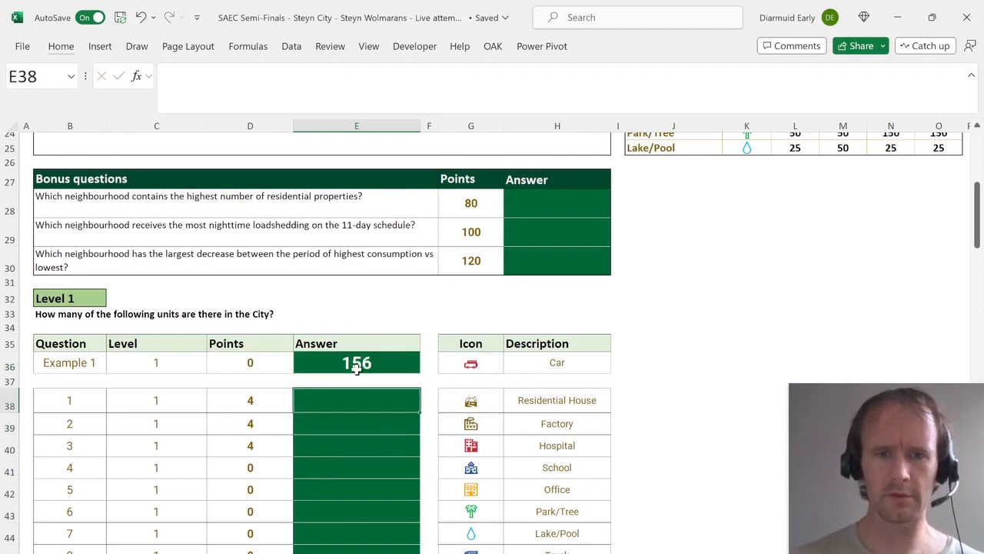
text(=countifs)
key(Tab)
text(m)
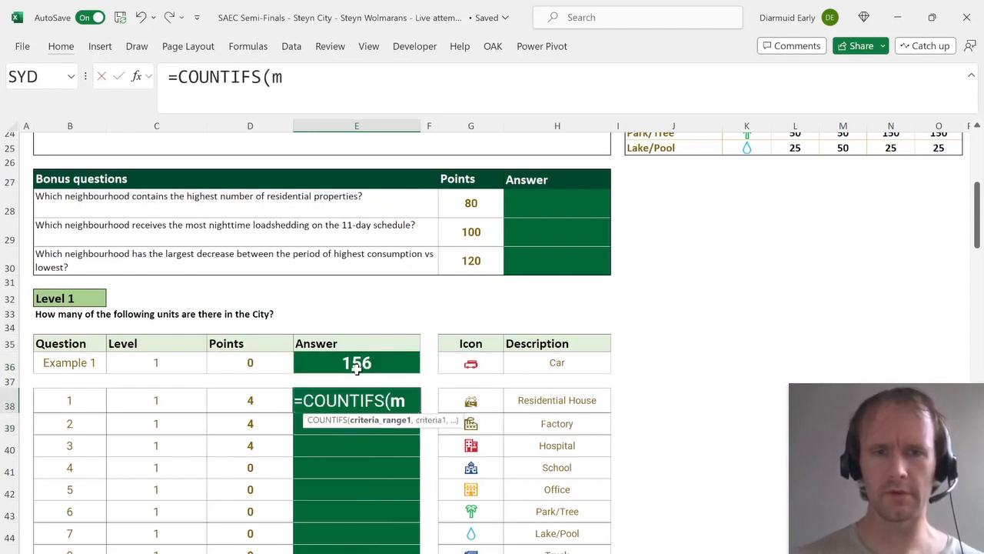
text(p,)
key(Right)
key(Right)
key(ctrl+shift+Down)
key(Return)
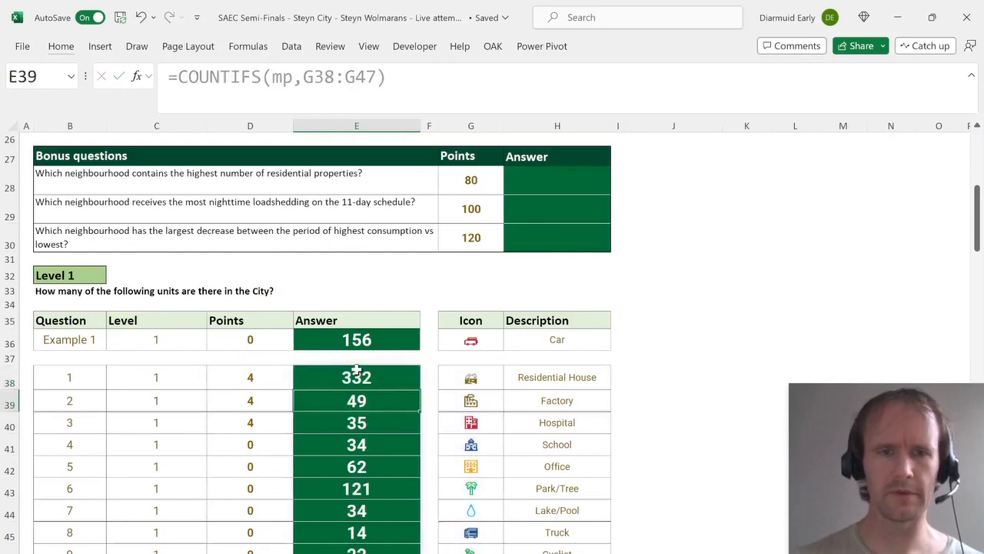
Review the Level 2 morning consumption question and the matching neighbourhood consumption table on the Map sheet.
scroll(356, 370, down, 8)
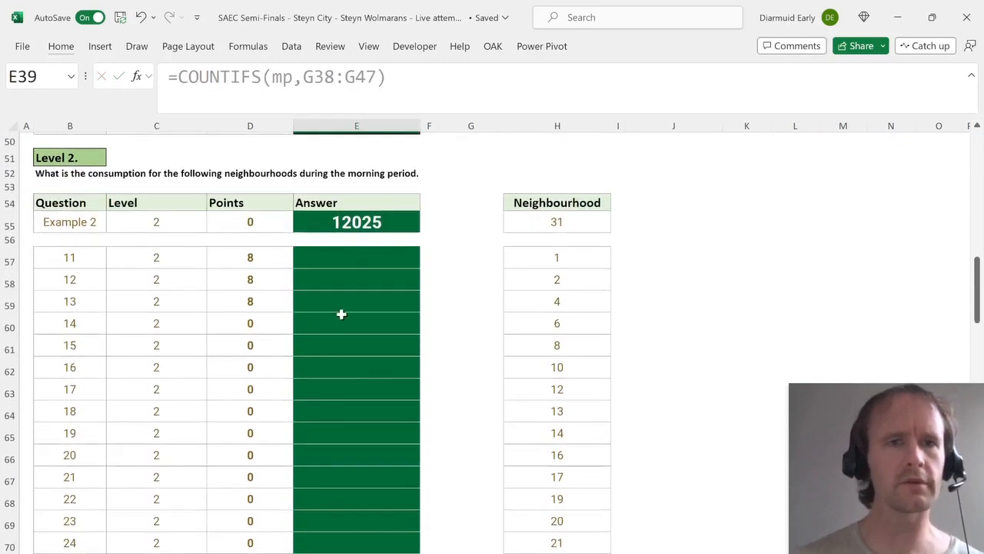
click(359, 258)
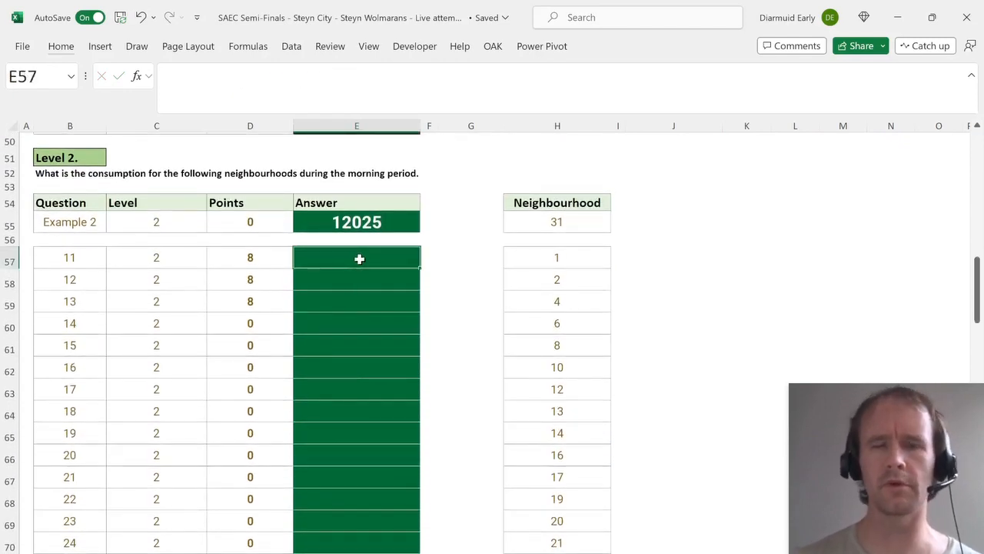
key(Up)
key(Up)
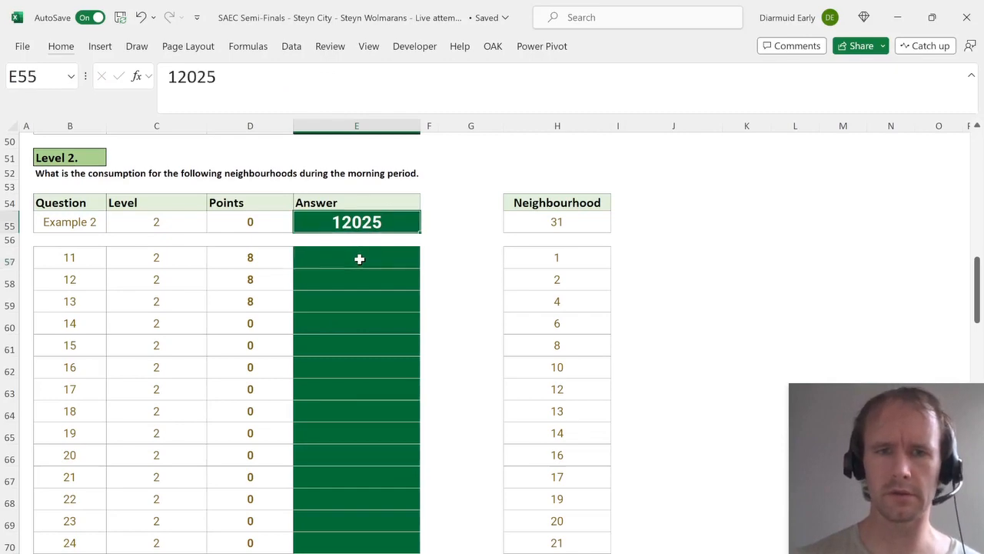
key(ctrl+Page_Down)
key(Up)
key(Right)
key(Right)
key(Right)
key(Right)
key(Right)
key(Right)
key(Right)
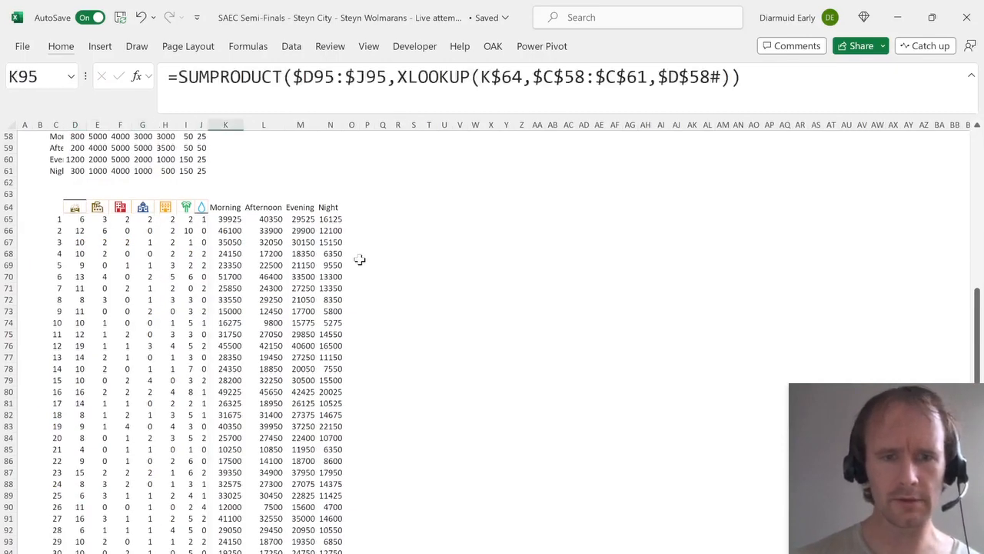
key(ctrl+Page_Up)
key(Left)
key(Down)
key(Down)
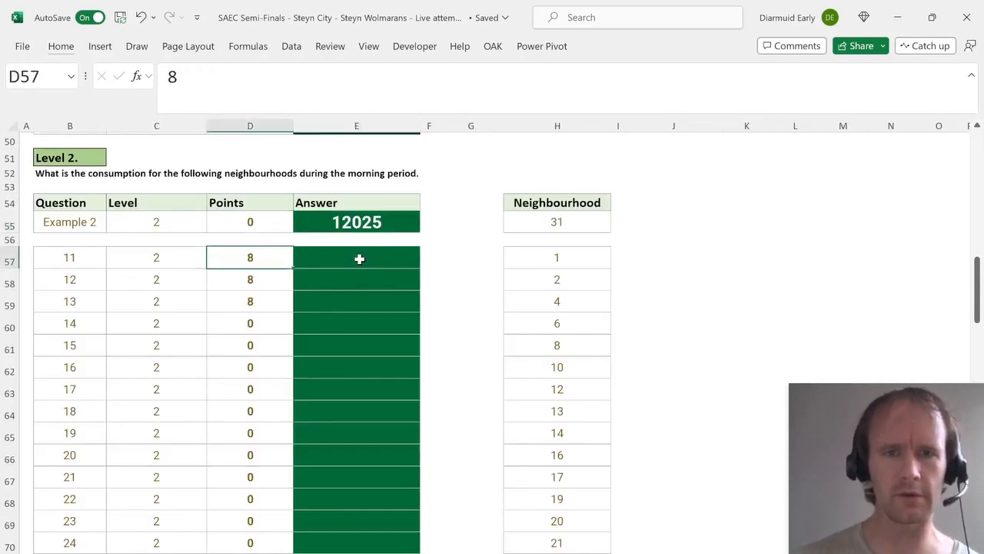
Answer the first Level 2 question in E57 with =XLOOKUP(H57,Map!$C$65#,Map!$K$65:$K$95).
key(ctrl+Down)
key(Right)
key(ctrl+Up)
key(Down)
key(Down)
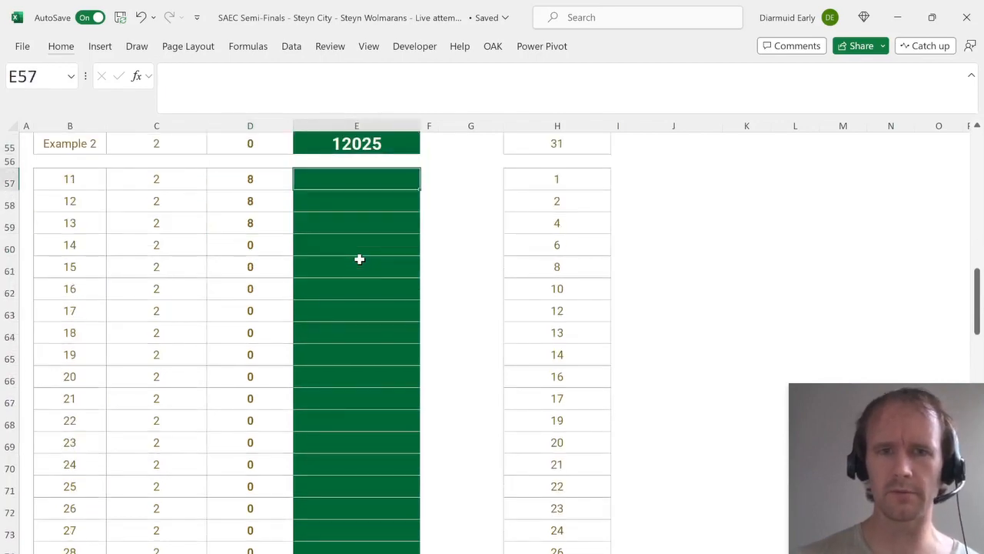
text(=c)
key(BackSpace)
text(xl)
key(Tab)
key(Right)
key(Right)
key(Right)
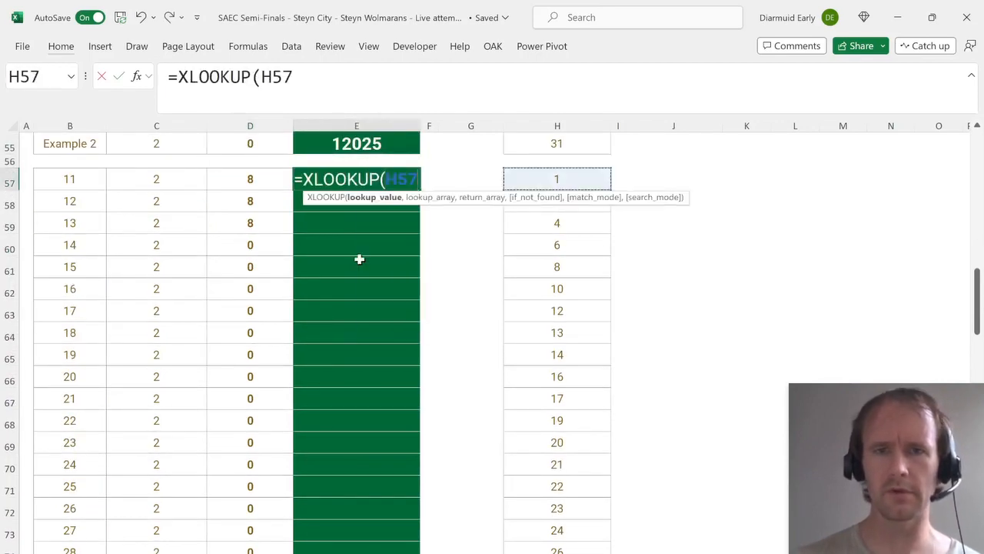
text(,)
key(ctrl+Page_Down)
click(50, 219)
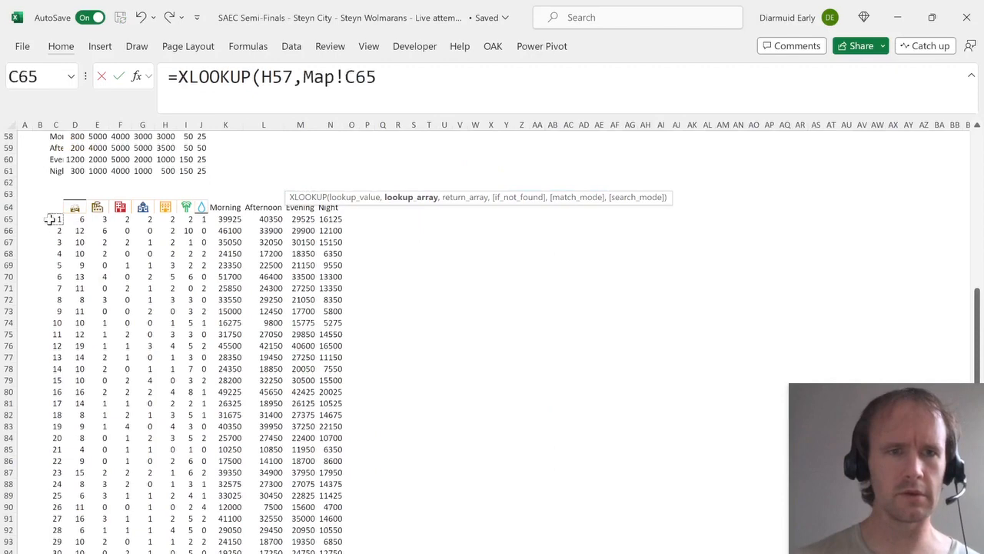
key(F4)
text(,)
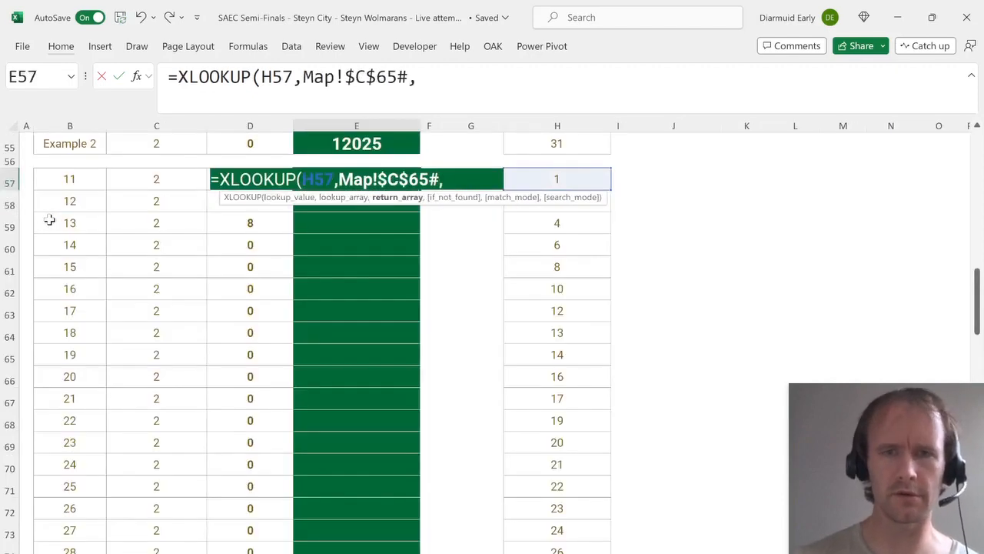
click(231, 222)
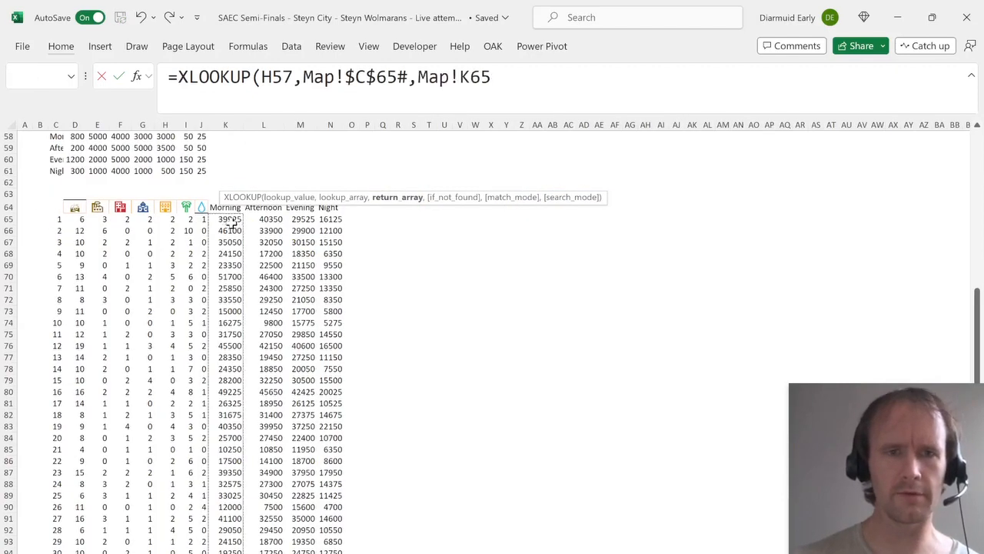
key(F4)
text())
key(Return)
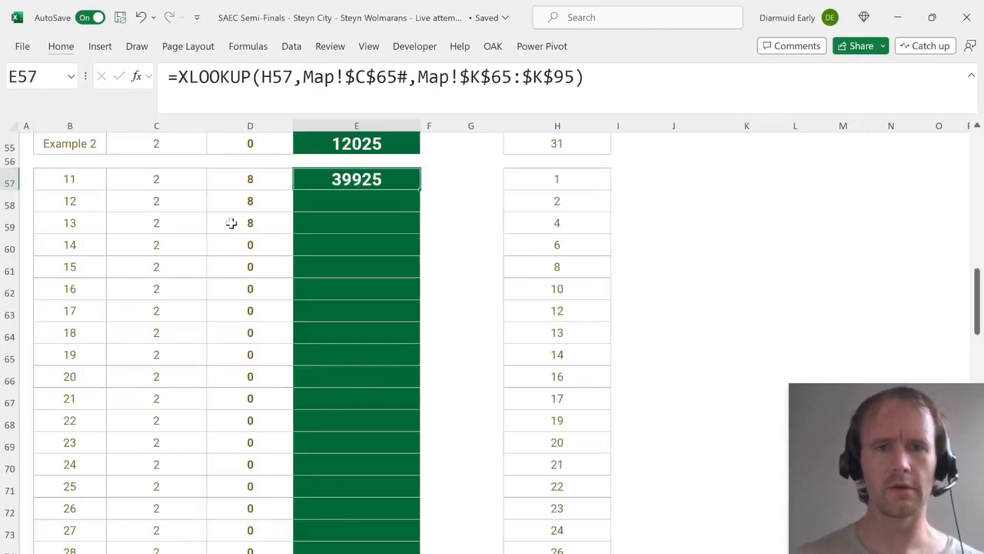
Extend the E57 lookup value to H57:H76 so one formula answers every Level 2 question.
double_click(285, 75)
click(576, 183)
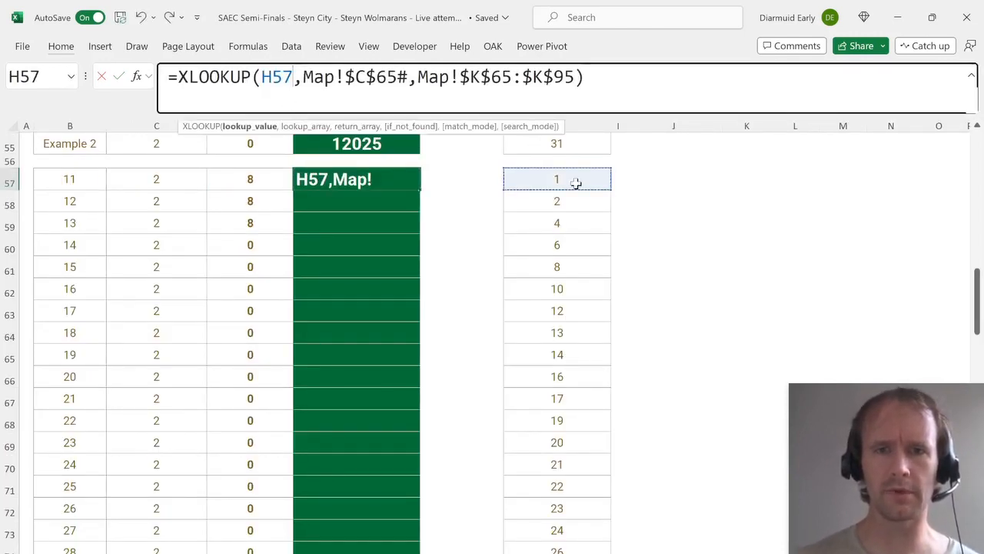
key(ctrl+shift+Down)
key(Return)
key(ctrl+Down)
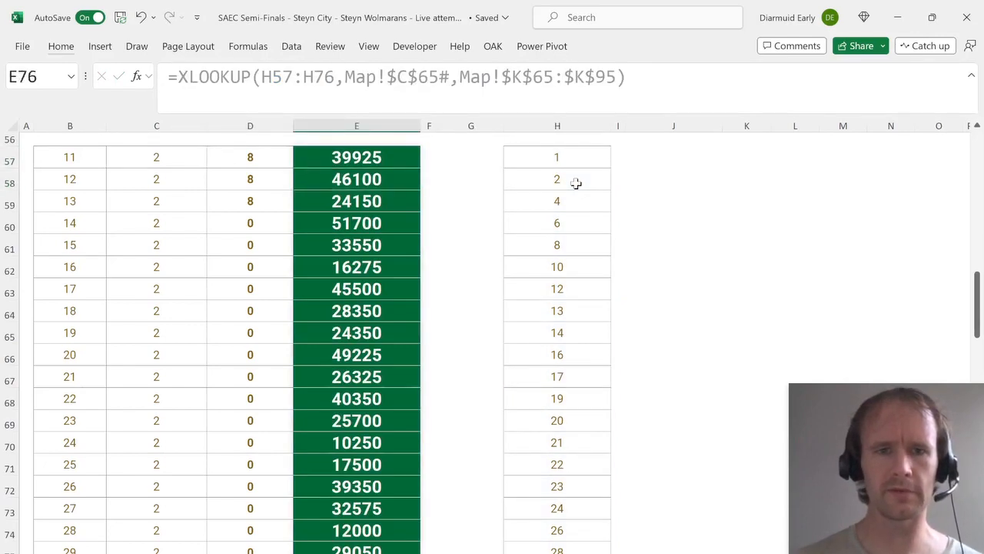
For Level 3, mark the hospital and school columns on the Map sheet with x in F63 and G63.
scroll(401, 406, down, 6)
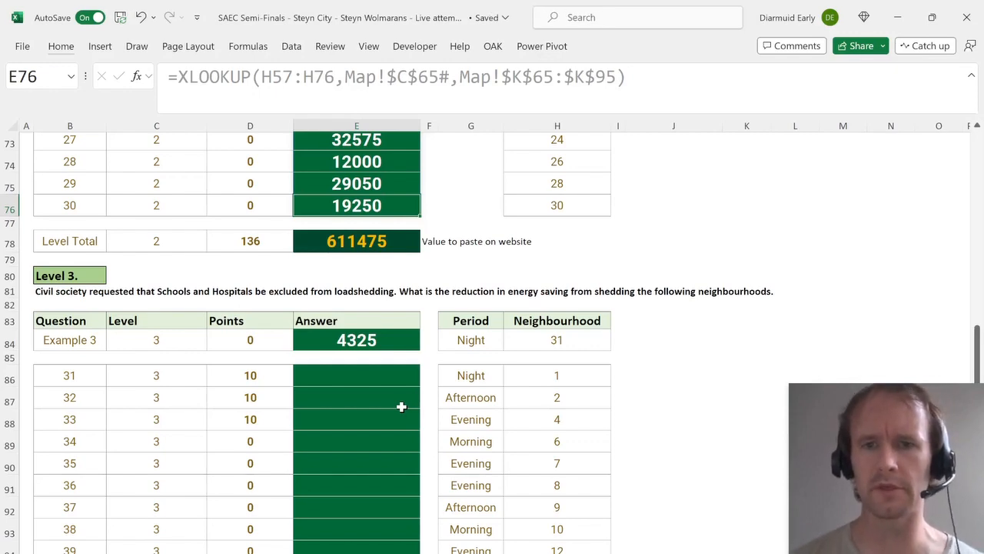
scroll(401, 406, down, 1)
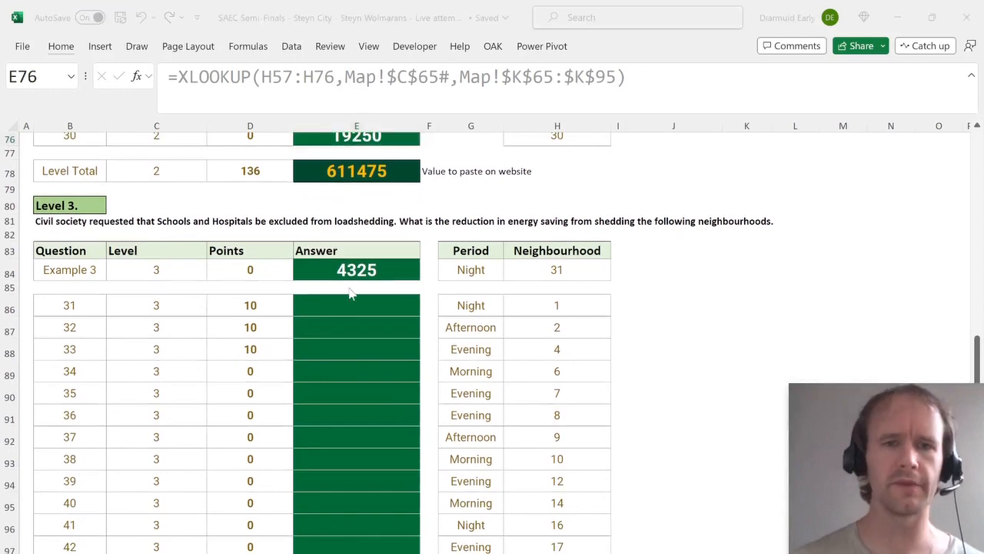
click(352, 306)
key(ctrl+Page_Down)
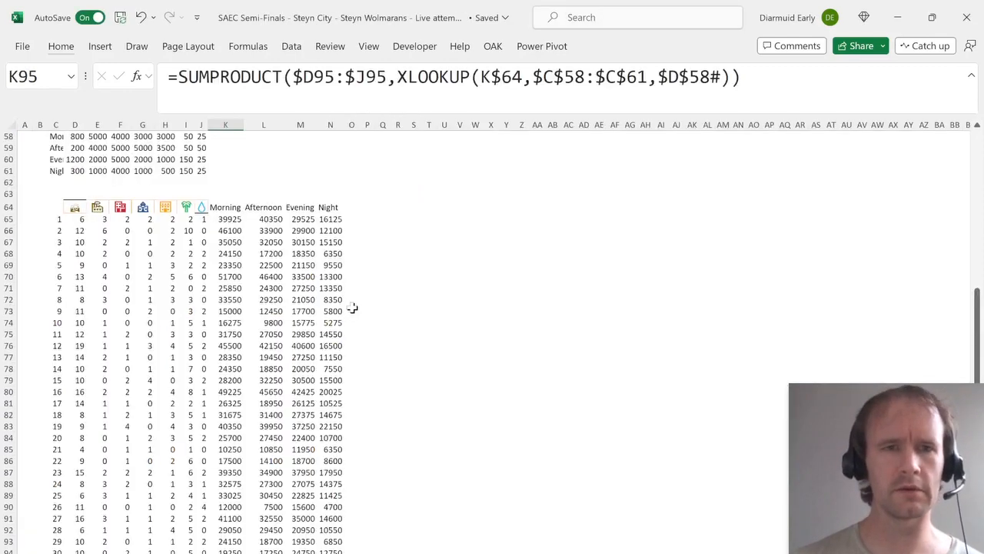
click(142, 193)
double_click(142, 193)
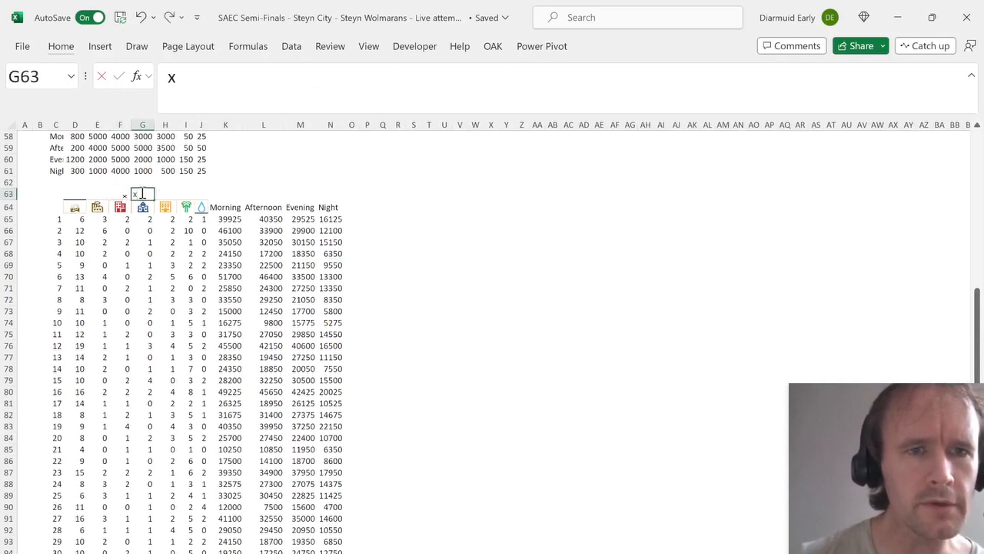
key(Return)
Label the existing consumption block with the heading Full power in K63.
key(Right)
key(Right)
key(Right)
key(Right)
key(Down)
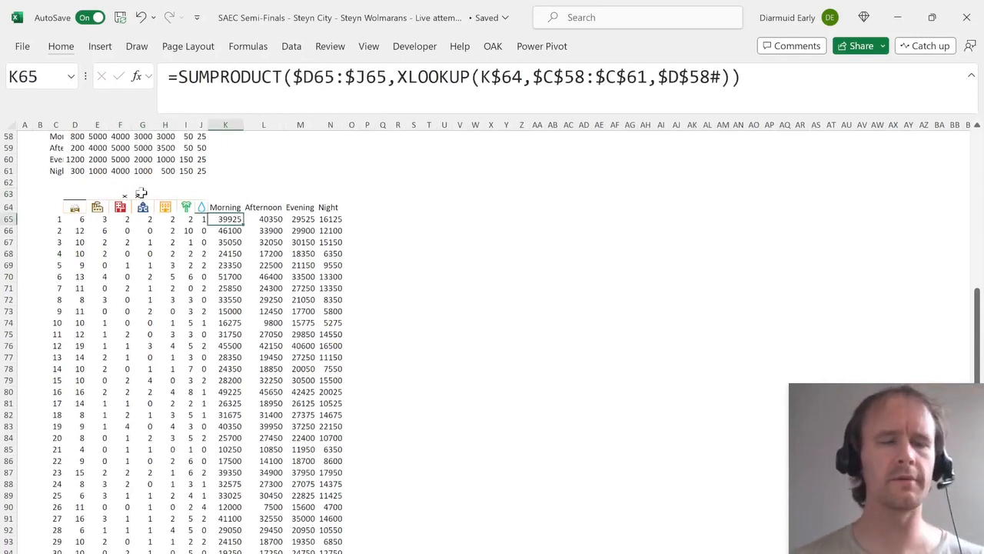
key(Up)
key(Right)
key(Right)
key(Right)
key(Right)
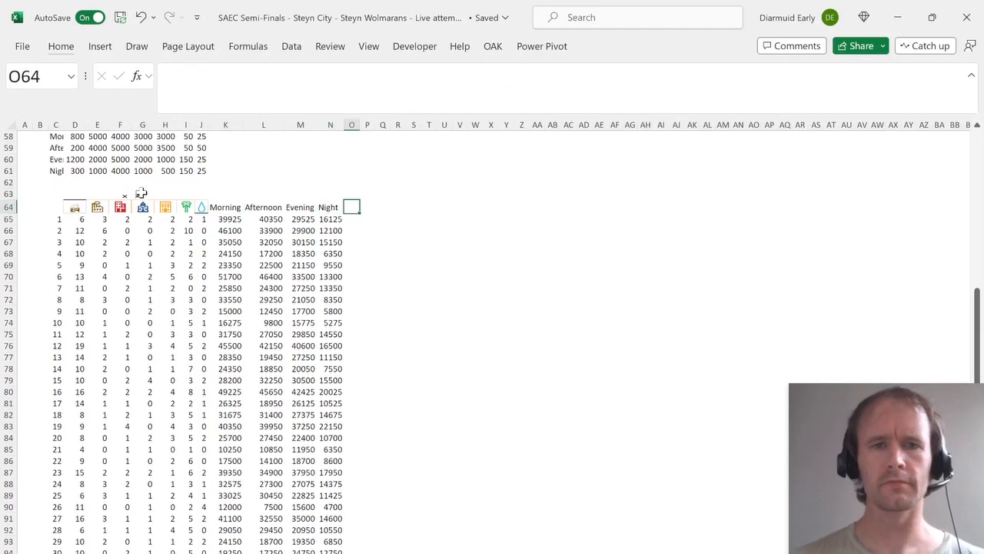
key(Up)
key(Left)
key(Left)
key(Left)
key(Left)
text(Full)
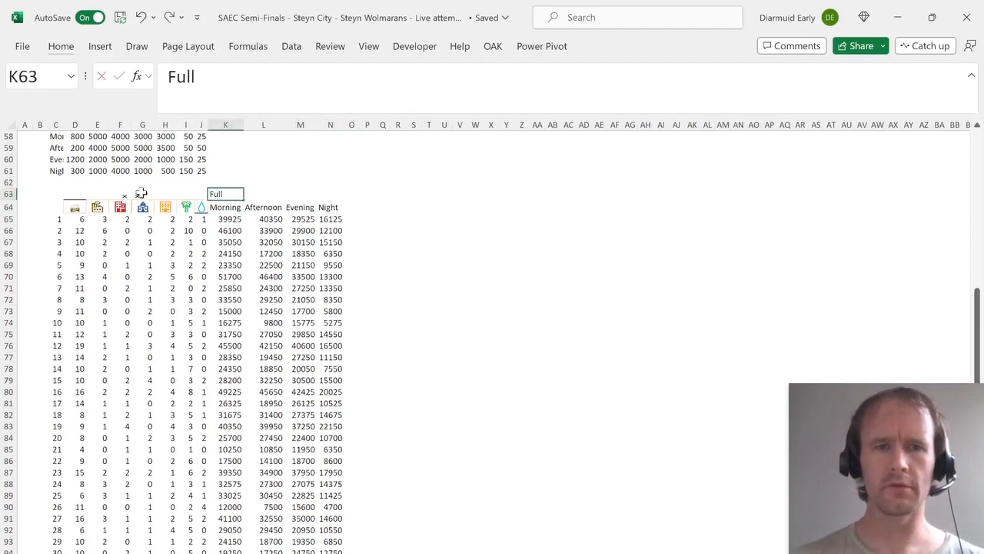
text( power)
Add the heading Load shed in O63 for a second consumption block.
key(Right)
key(Right)
key(Right)
key(Right)
text(L)
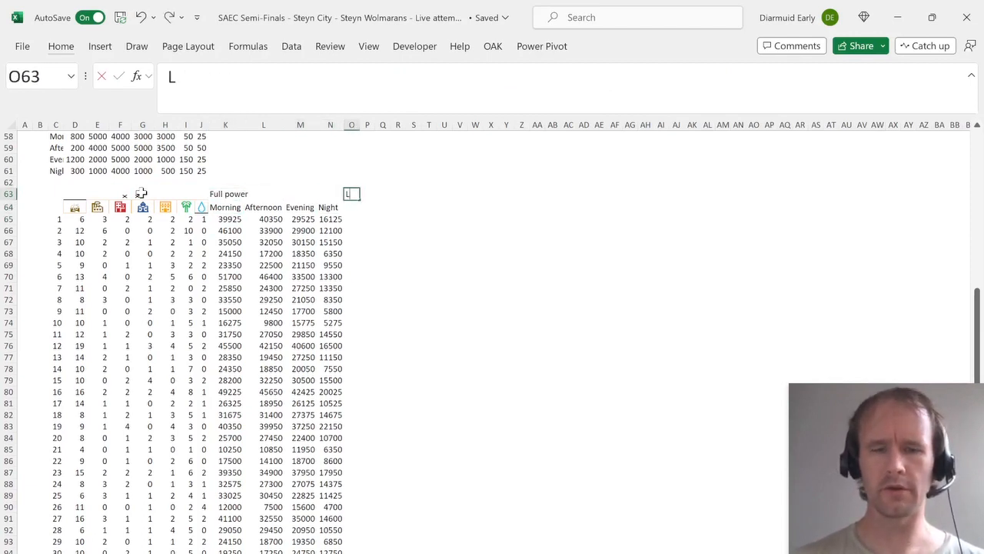
text(oad shed)
key(Return)
Copy the period headers Morning to Night from K64:N64 to O64:R64 under the Load shed heading.
key(Left)
key(Left)
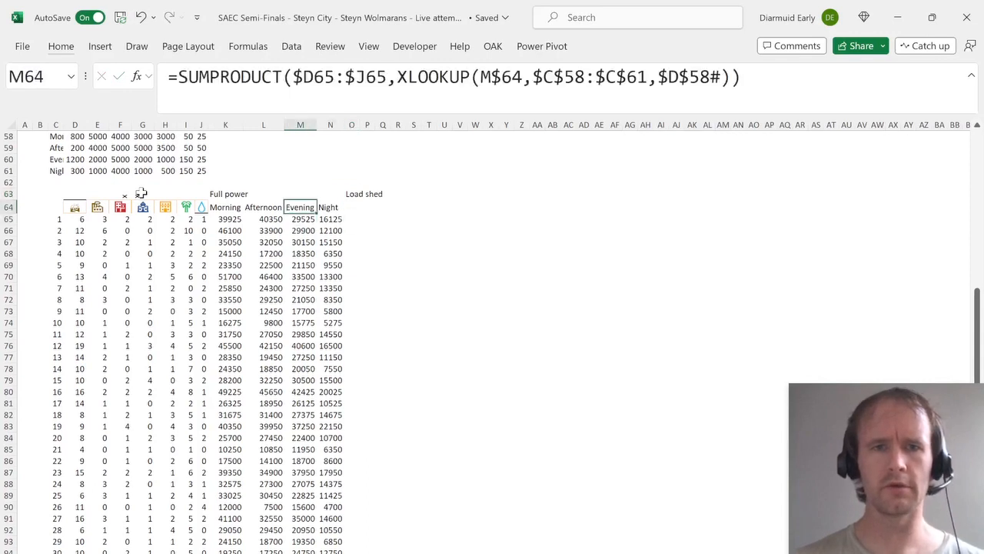
key(Left)
key(Left)
key(shift+Right)
key(shift+Right)
key(shift+Right)
key(ctrl+c)
key(Right)
key(Right)
key(Right)
key(Right)
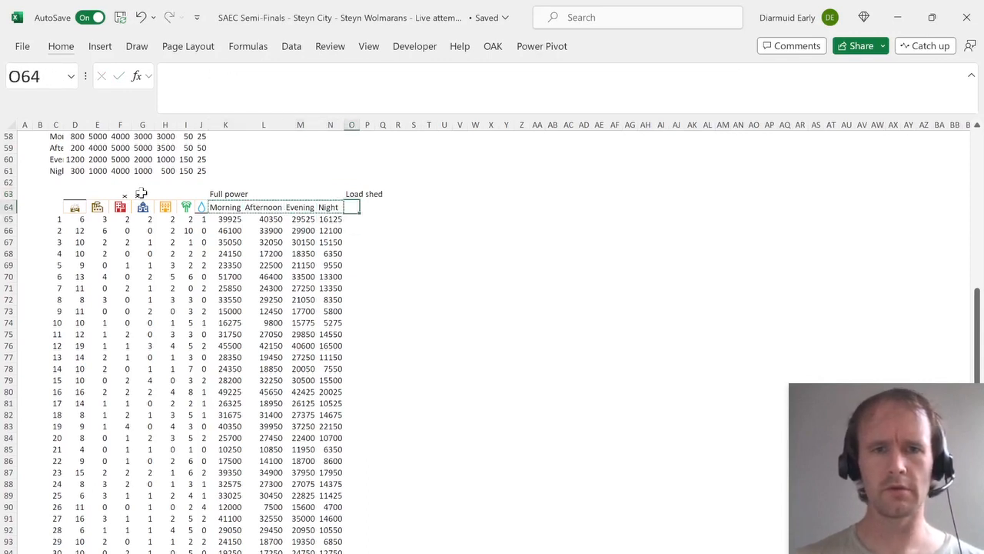
key(ctrl+v)
Recheck the Level 3 question and copy the K65 SUMPRODUCT formula text unchanged into O65.
key(ctrl+Page_Down)
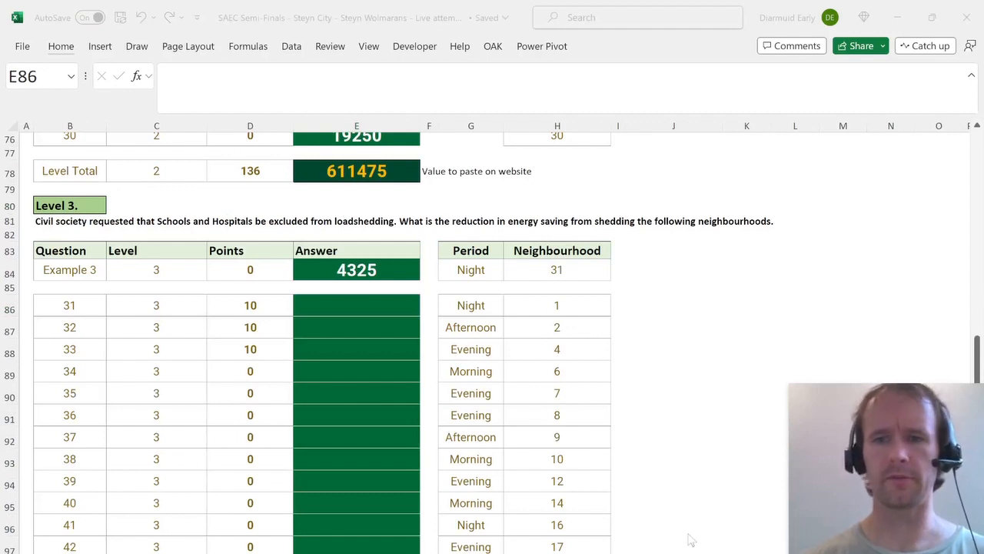
click(327, 312)
key(ctrl+Page_Down)
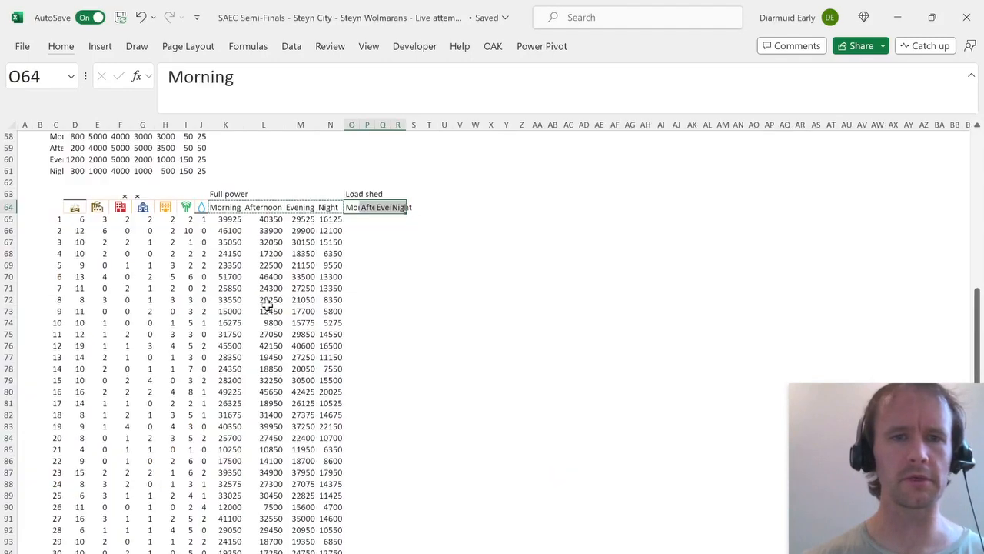
key(ctrl+Page_Up)
key(ctrl+Page_Down)
key(Up)
key(Down)
key(Down)
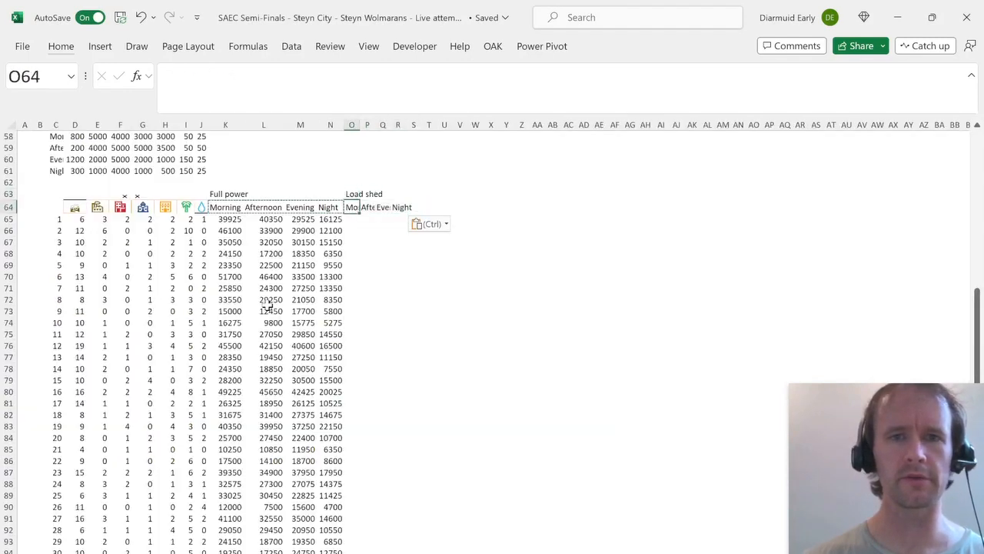
key(Left)
key(Left)
key(Left)
key(Left)
key(Left)
key(Right)
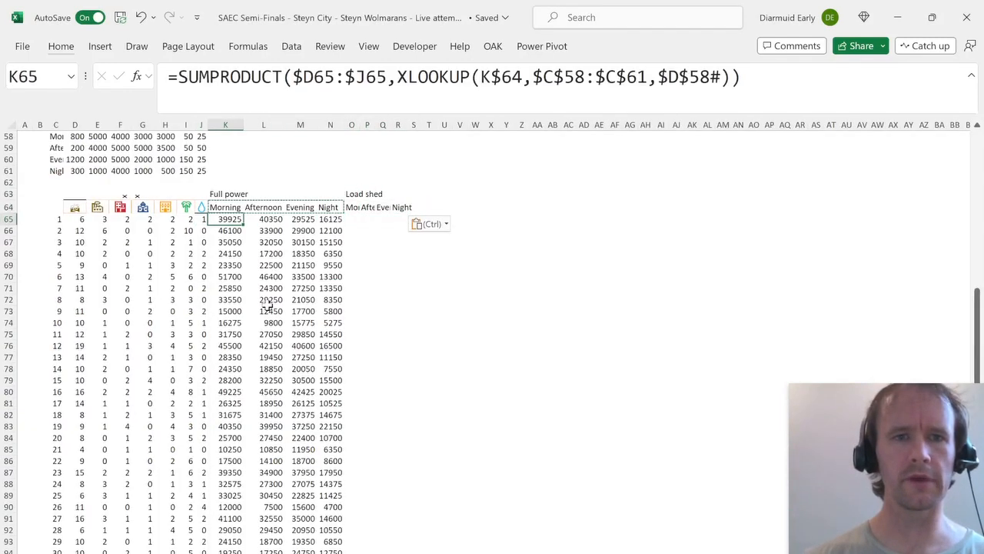
drag(770, 72, 132, 68)
key(ctrl+c)
key(Escape)
key(Right)
key(Right)
key(Right)
key(Right)
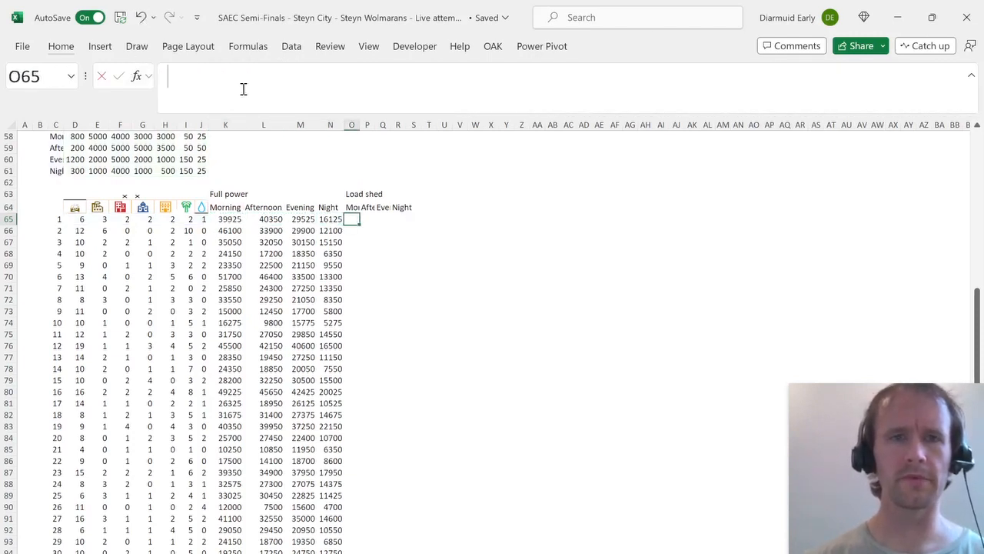
key(ctrl+v)
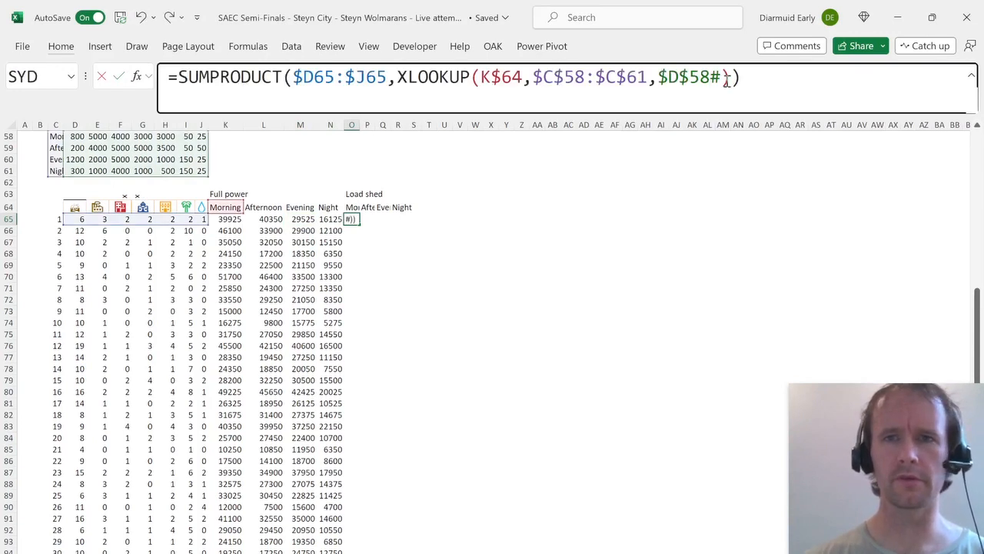
Add $D$63:$J$63 as a third array in the O65 SUMPRODUCT formula to restrict it to flagged columns.
text(,--()
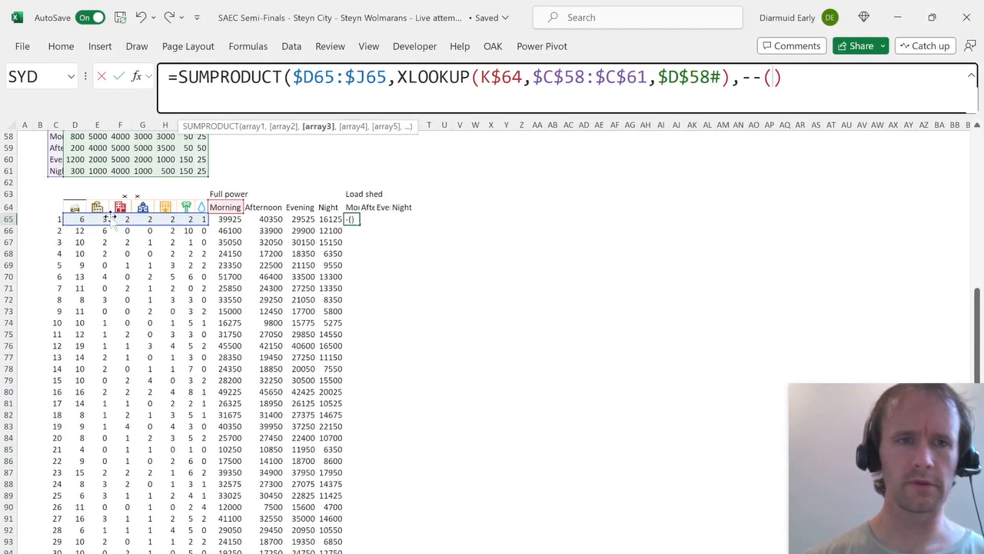
key(BackSpace)
key(BackSpace)
key(BackSpace)
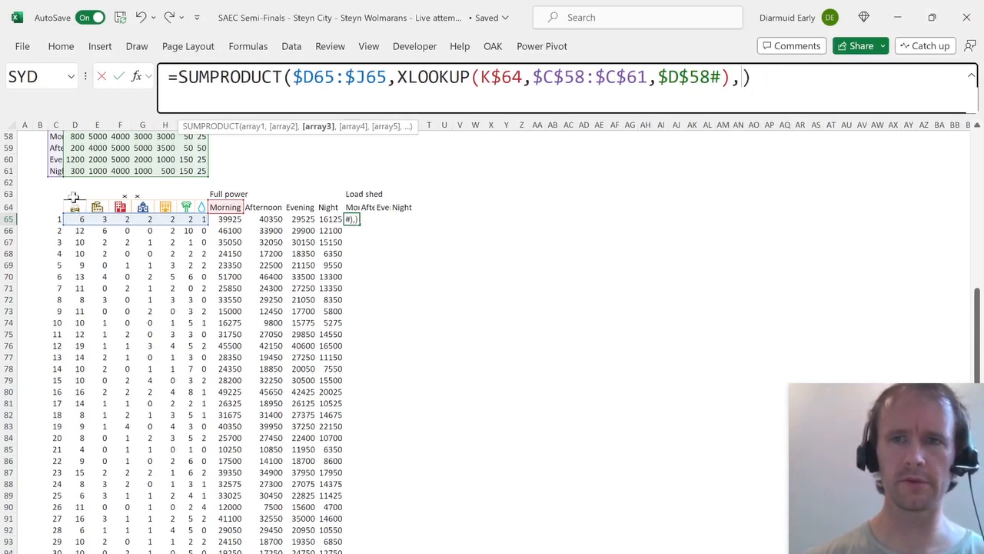
drag(74, 198, 198, 195)
key(F4)
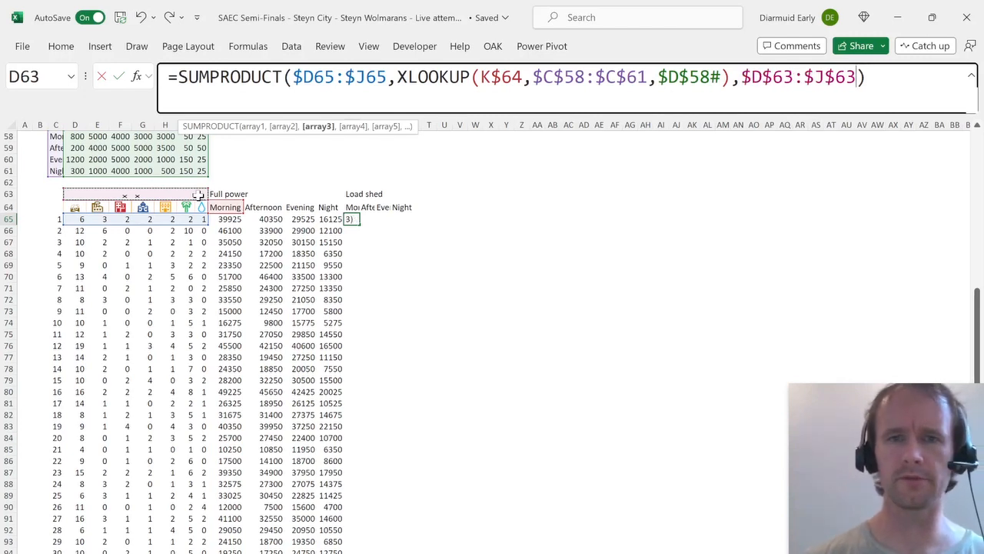
key(ctrl+Return)
Replace the x marks above the school and hospital columns with 1 in G63 and F63.
key(Up)
key(Left)
key(Left)
key(Left)
key(Left)
key(Up)
key(Left)
key(Left)
key(Left)
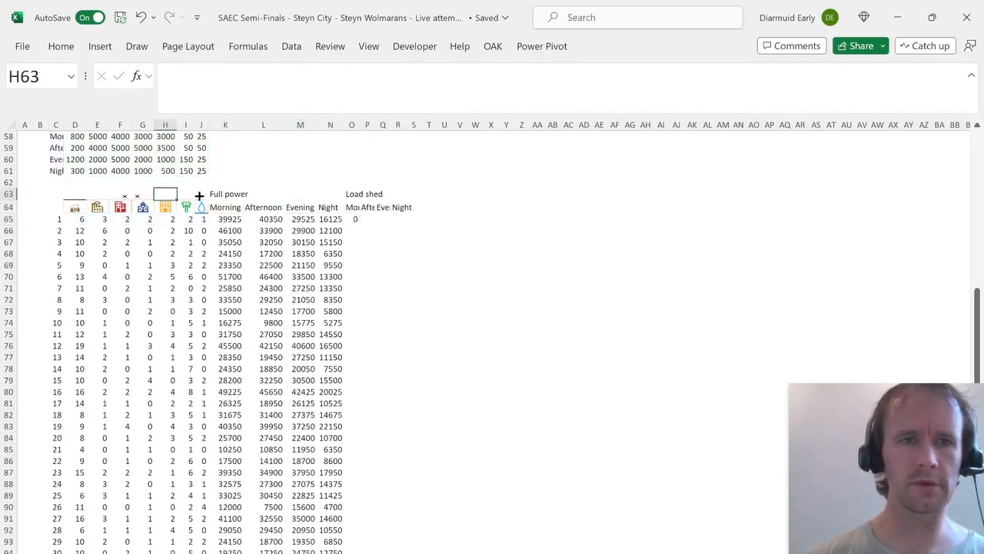
key(Left)
text(1)
key(Left)
text(1)
Copy K65:N95 and paste only its formats onto the Load shed block starting at O65.
key(Down)
key(Right)
key(Right)
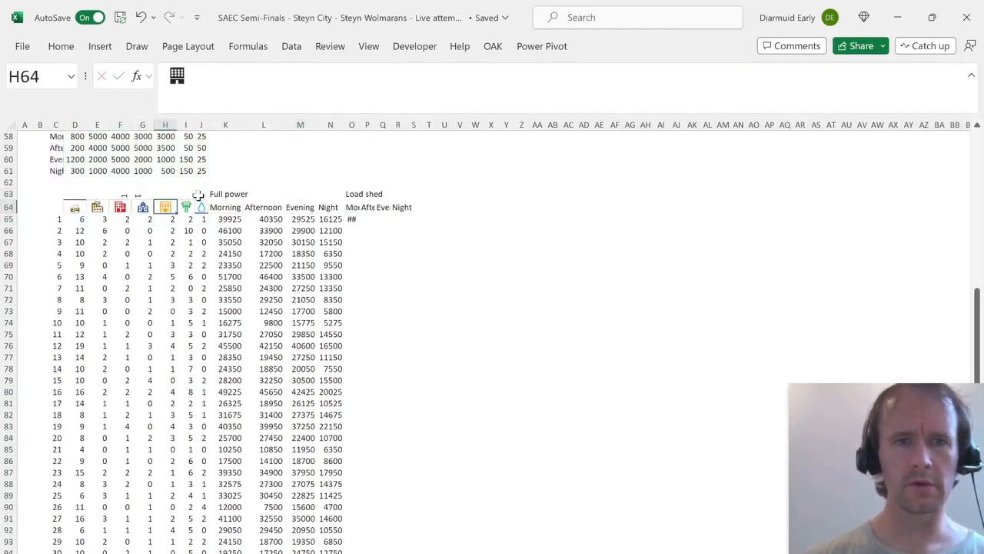
key(Right)
key(Right)
key(Right)
key(Right)
key(Down)
key(Left)
key(ctrl+shift+Down)
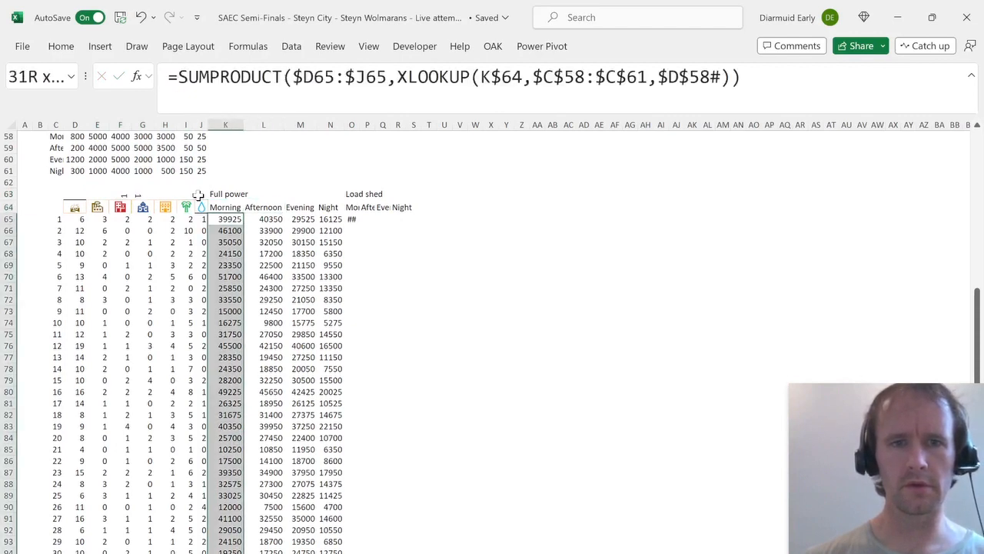
key(shift+Right)
key(shift+Right)
key(shift+Right)
key(ctrl+c)
key(ctrl+Right)
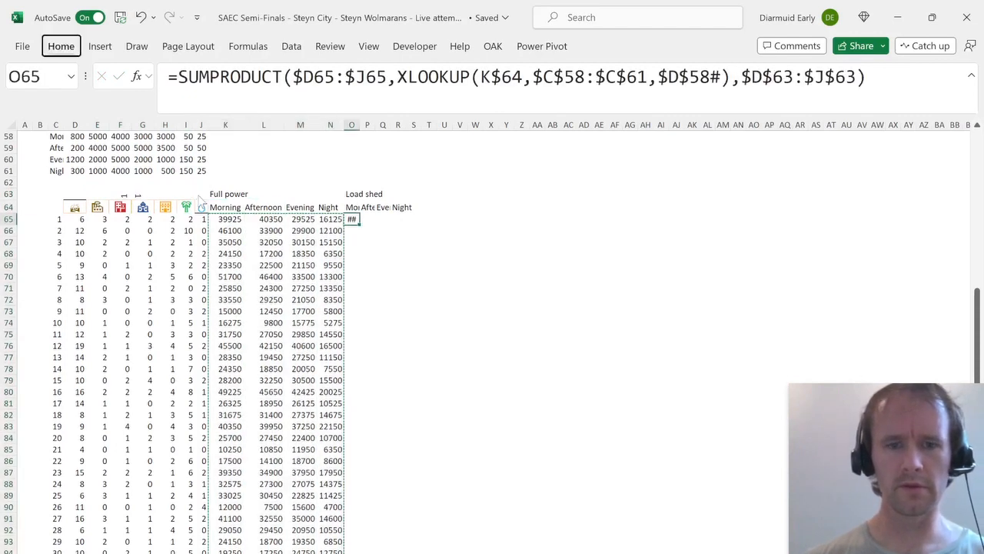
key(e)
key(s)
key(t)
key(Return)
Apply the copied column widths of K:N to the Load shed columns O:R.
key(alt+e)
key(s)
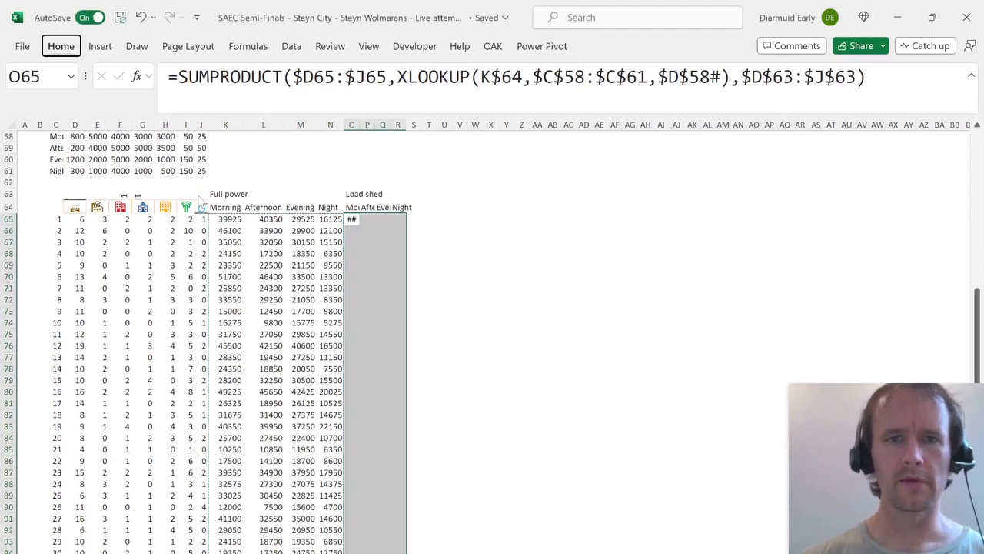
key(w)
key(Return)
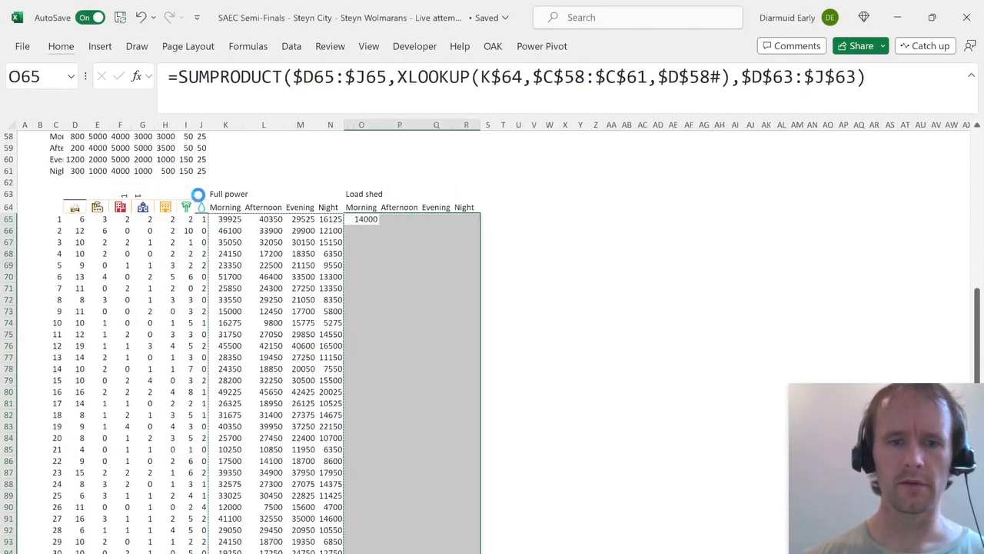
Fill the O65 load shed formula down and across the selected block O65:R95.
key(ctrl+d)
key(ctrl+r)
key(Down)
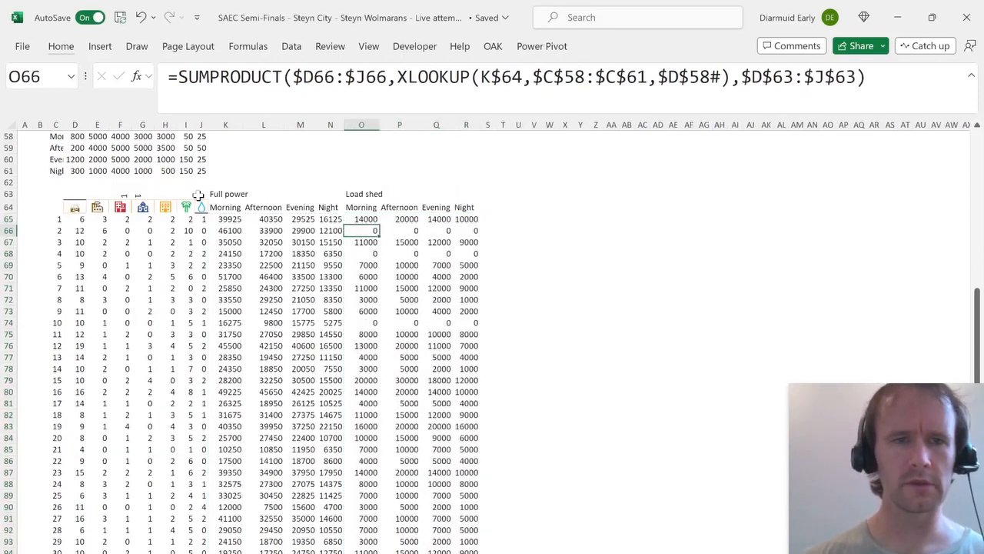
Examine neighbourhood 2's building counts in row 66 against its Load shed values.
key(Left)
key(Left)
key(Left)
key(Left)
key(Left)
key(Left)
key(Left)
key(Left)
key(Left)
key(Left)
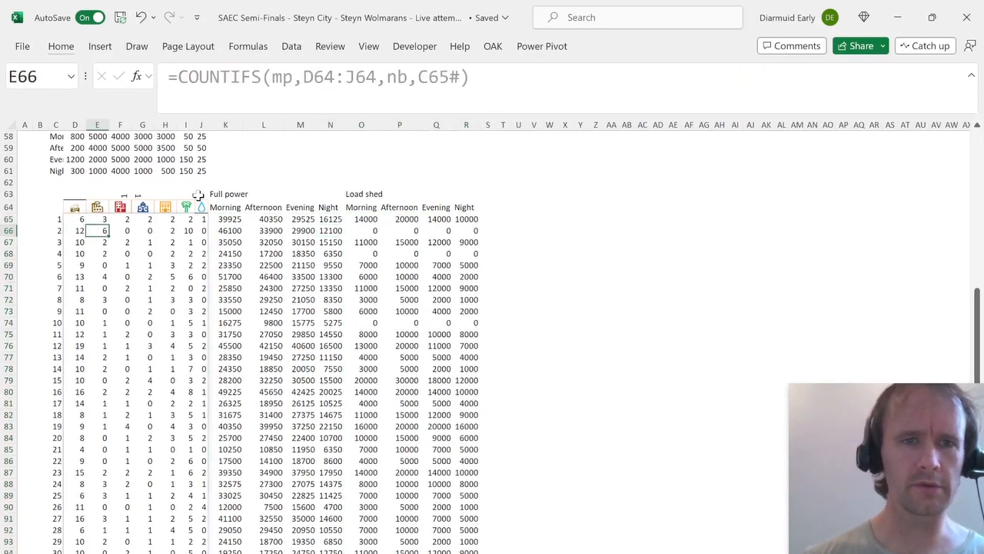
key(Right)
key(ctrl+Right)
Recheck the Level 3 question against the load shed formula in O65 on the Map sheet.
key(ctrl+Page_Up)
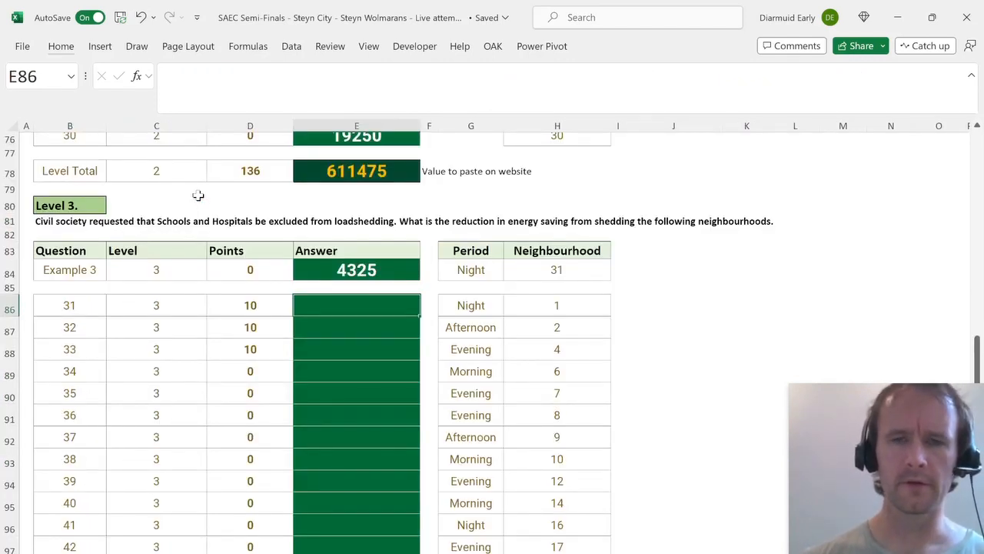
key(ctrl+Page_Down)
key(Left)
key(Left)
key(Left)
key(Up)
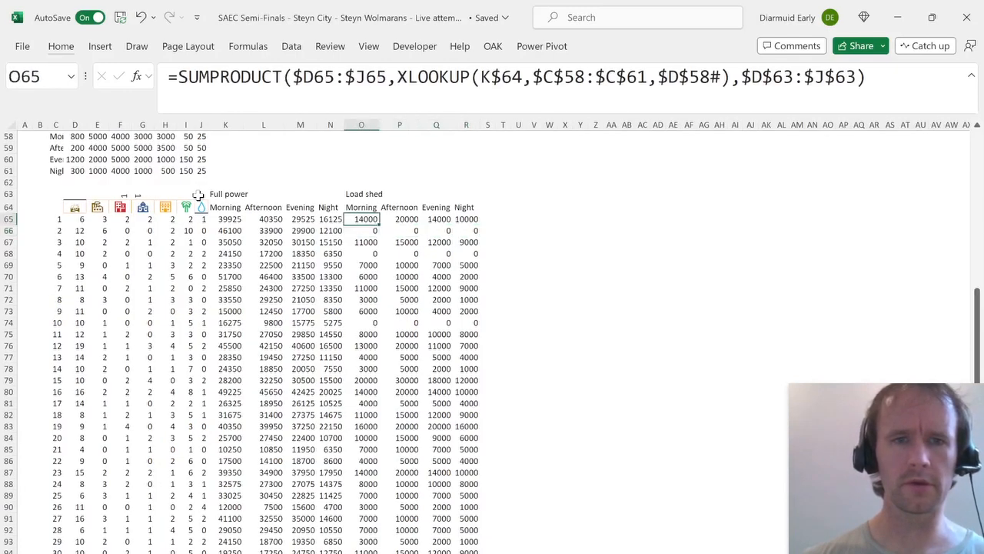
key(ctrl+Page_Up)
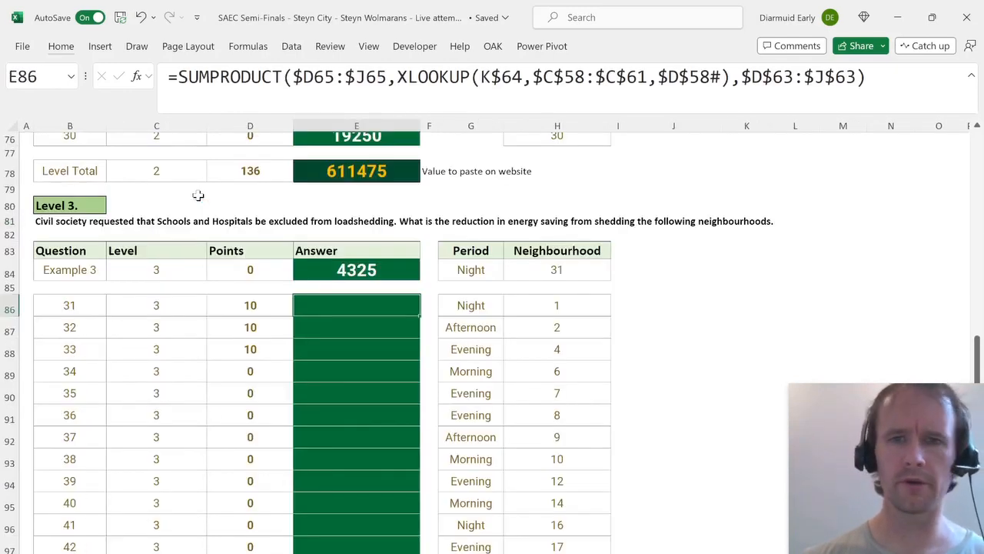
Begin a SUM formula in answer cell E86 for question 31.
key(Down)
key(Up)
key(F2)
text(=sum)
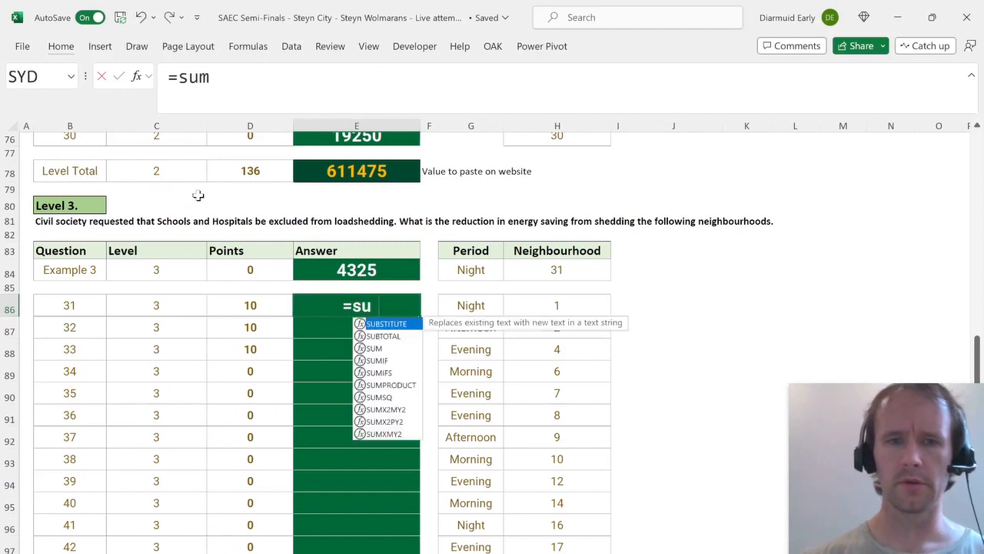
key(Tab)
key(Left)
key(F2)
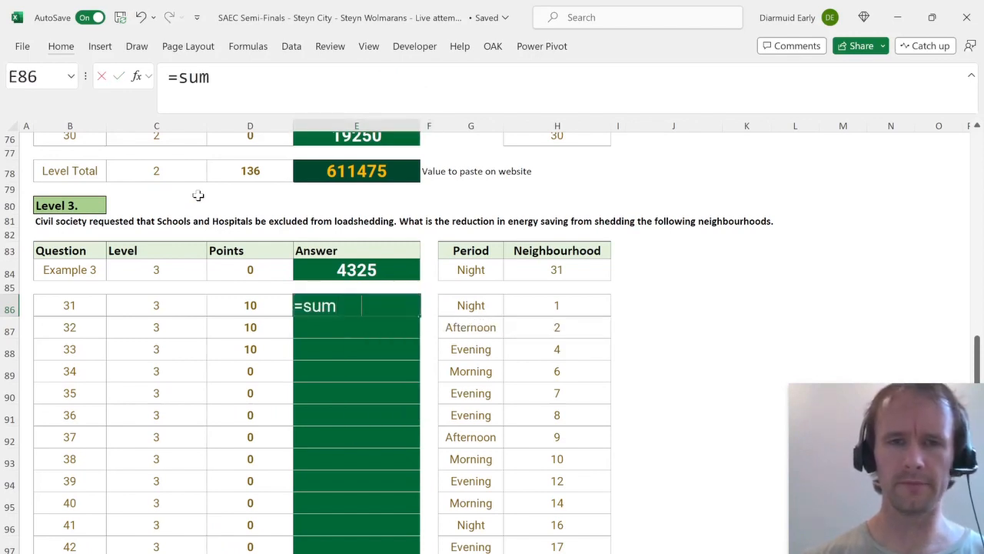
key(BackSpace)
text(m)
key(Tab)
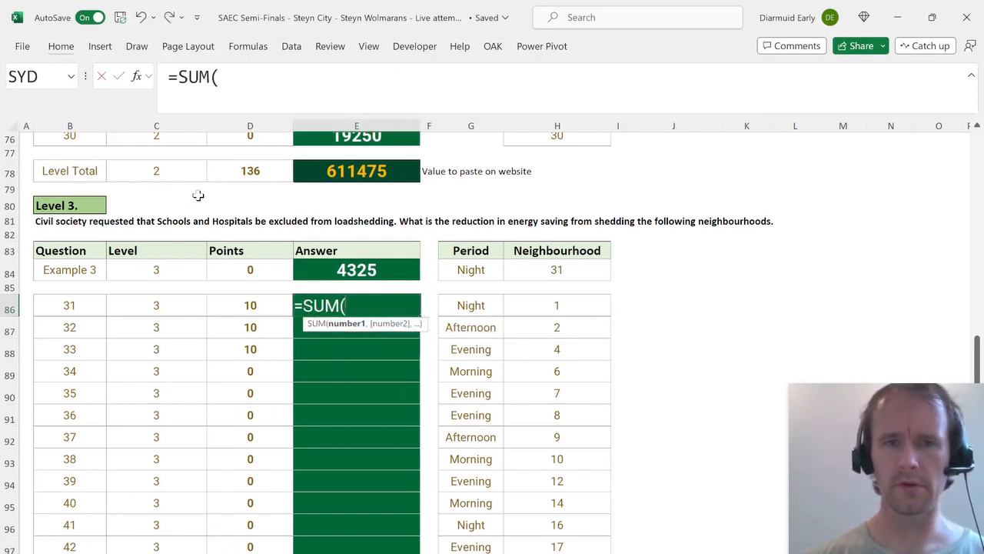
Open a first condition on period G86 in the SUM, leaving its comparison range blank and adding a line break.
text(()
key(Right)
key(Right)
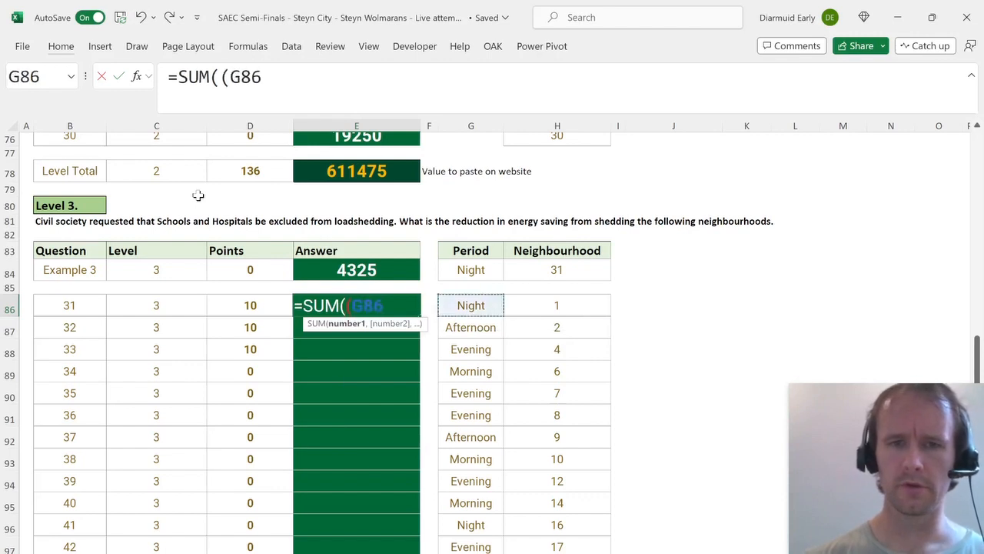
text(=)
key(alt+Return)
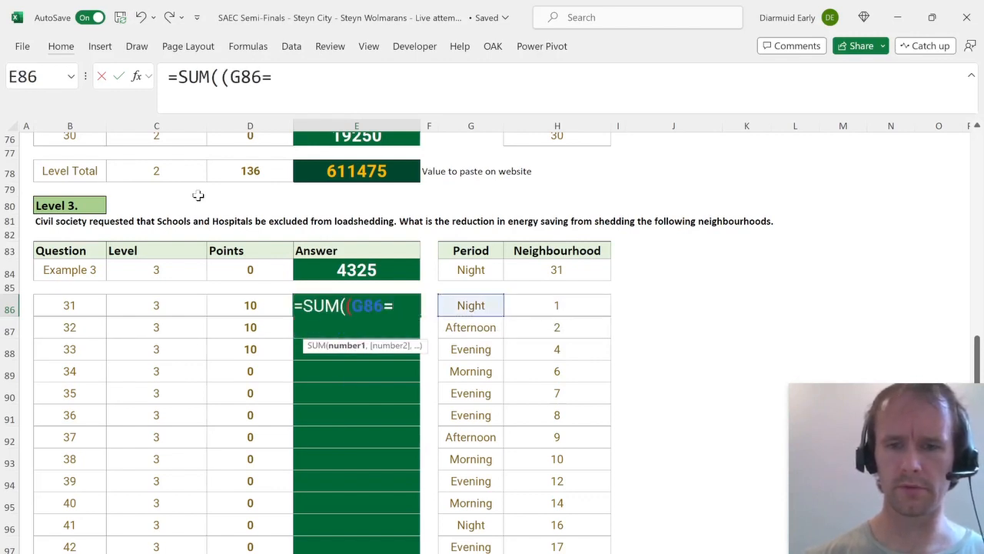
Close the period condition and multiply it by a neighbourhood condition comparing H86 with the spilled list Map!C65#.
text()*()
key(Right)
key(Right)
key(Right)
key(Right)
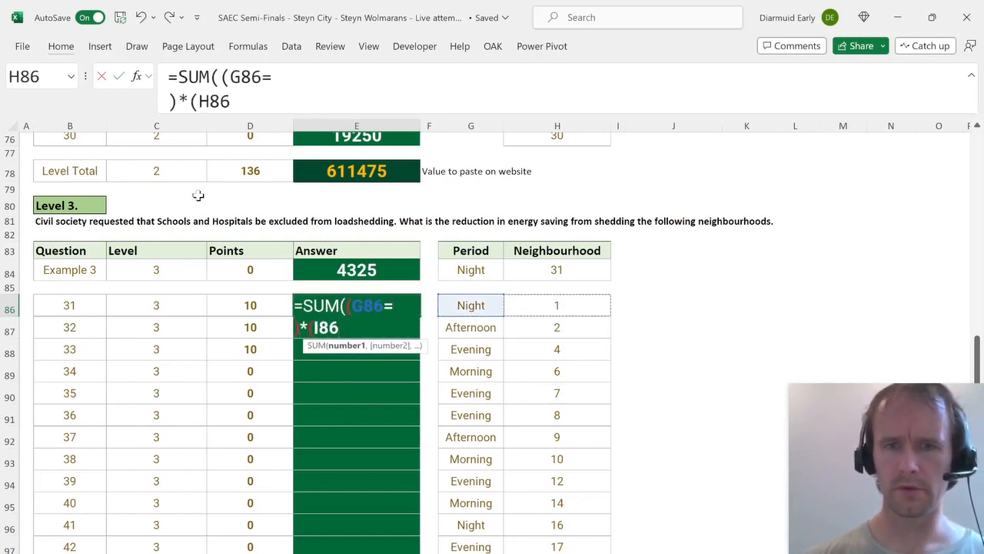
key(Left)
text(=)
key(ctrl+Page_Down)
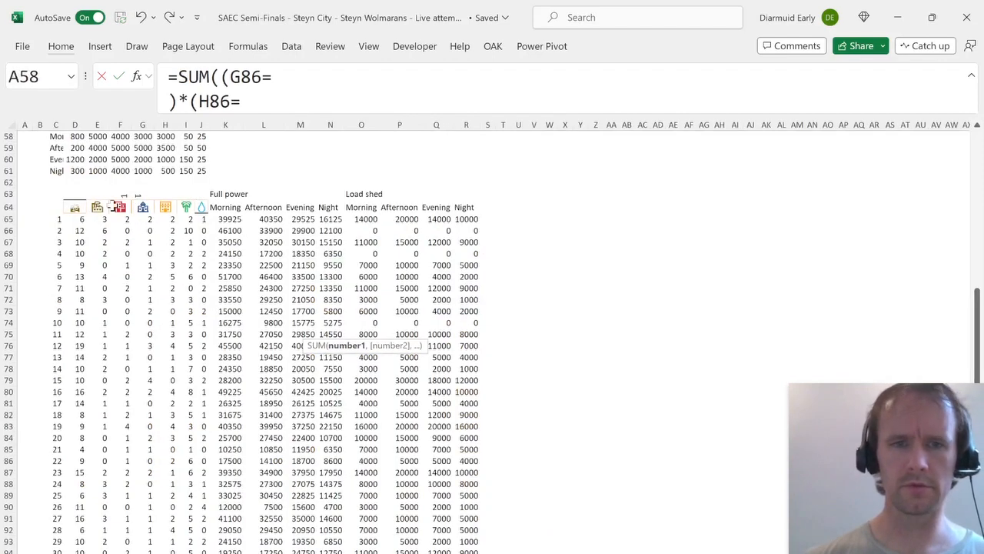
click(55, 228)
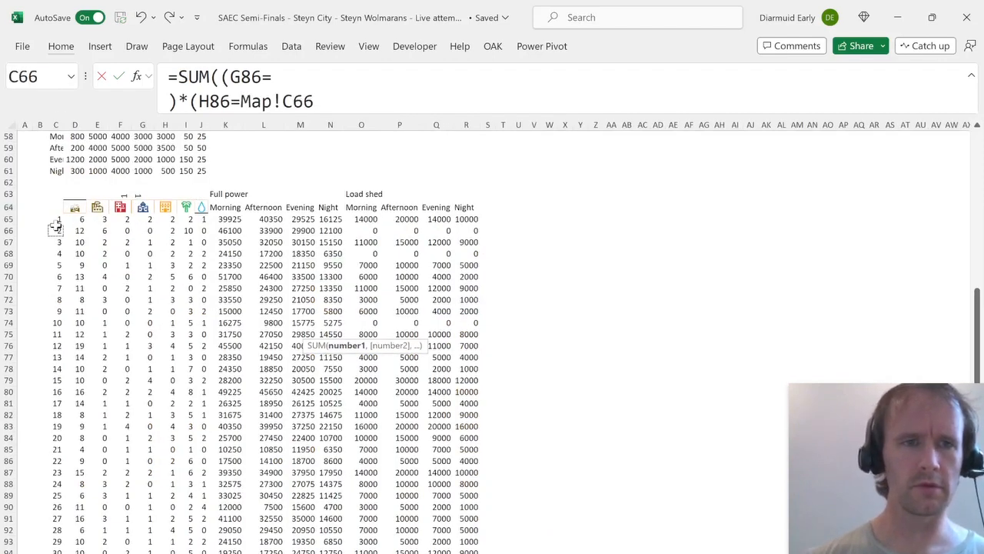
click(55, 221)
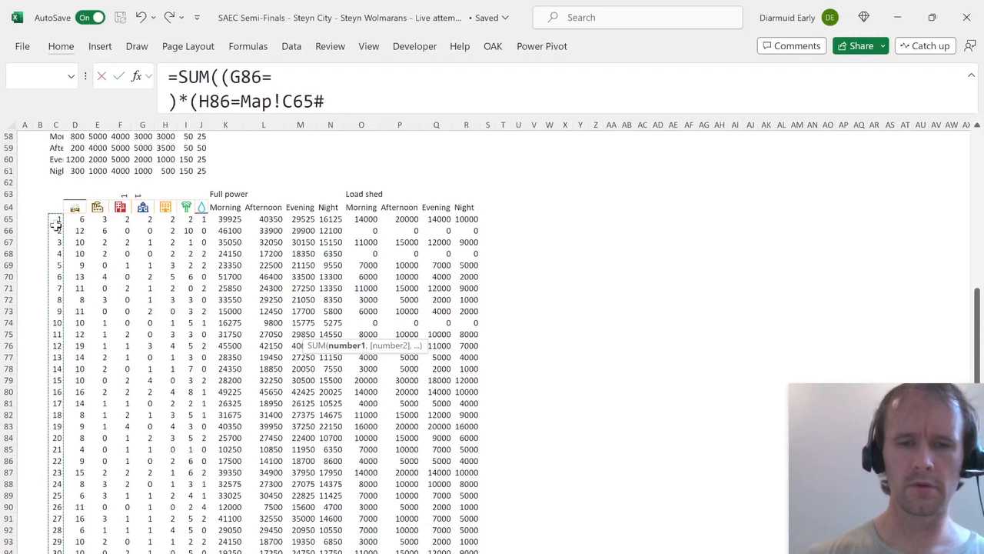
text()*()
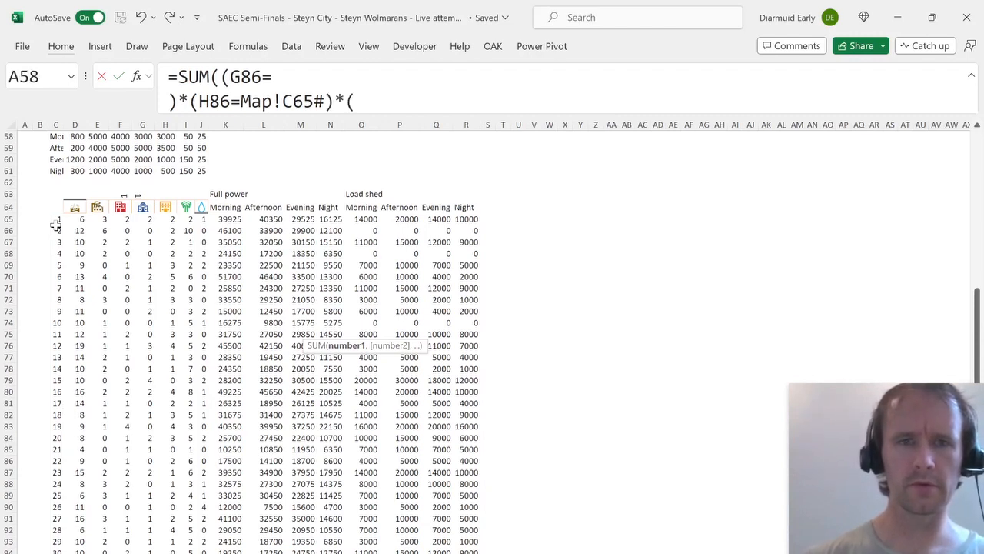
key(BackSpace)
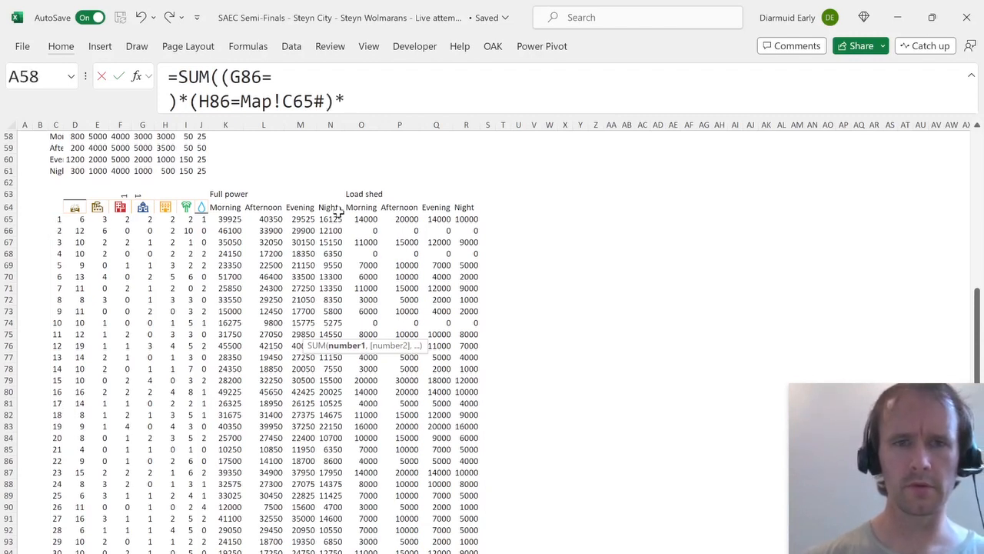
Multiply the conditions by the full power range Map!K65:N95, followed by a minus sign.
click(352, 220)
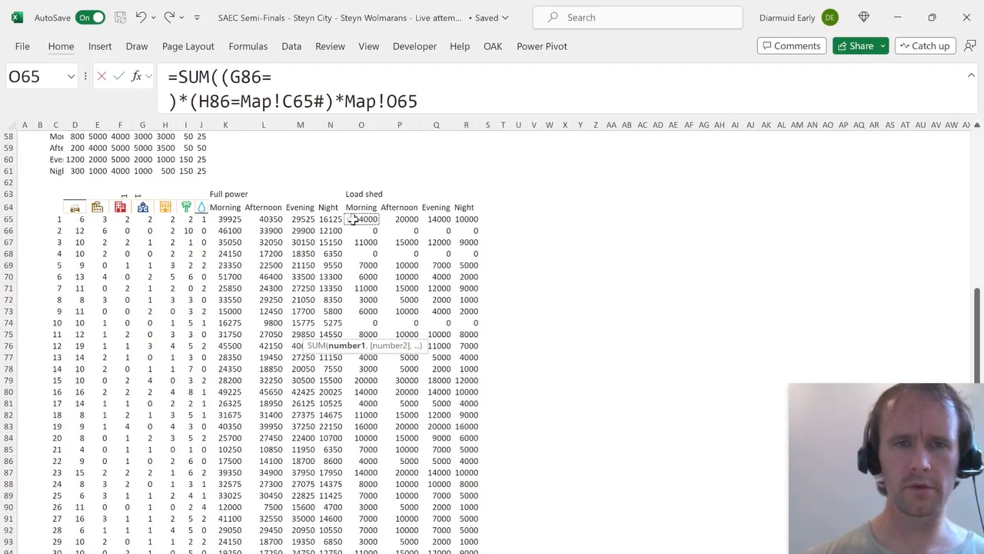
key(Left)
key(Left)
key(Left)
key(Left)
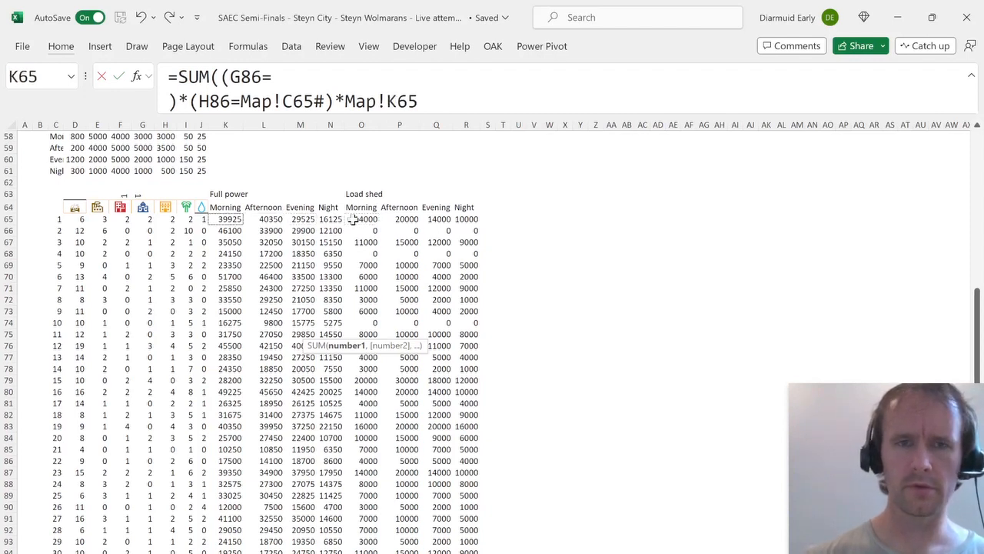
key(ctrl+shift+Down)
key(shift+Right)
key(shift+Right)
key(shift+Right)
text(-)
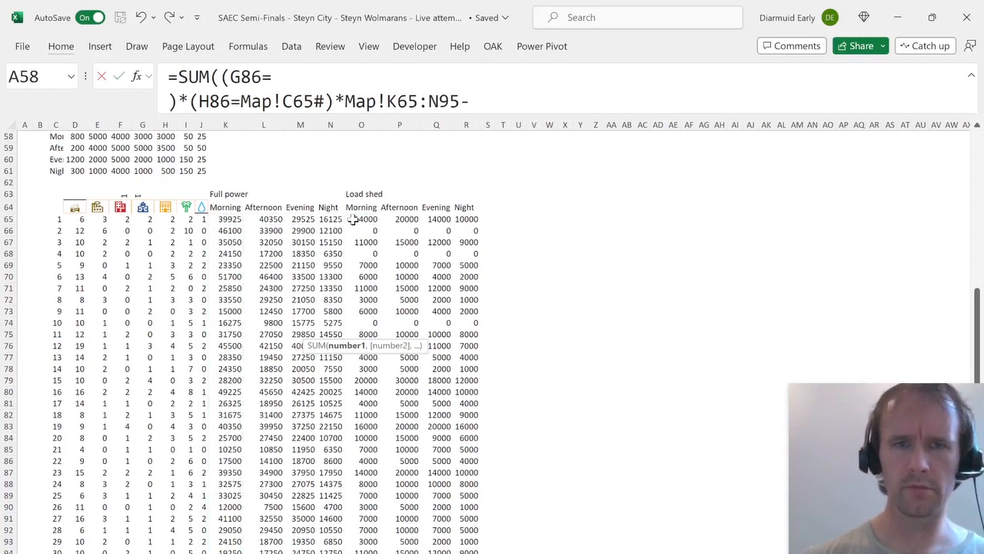
Subtract the load shed range Map!O65:R95 and open a parenthesis before Map!K65:N95 to group the difference.
click(352, 219)
key(ctrl+shift+Down)
key(shift+Right)
key(shift+Right)
key(shift+Right)
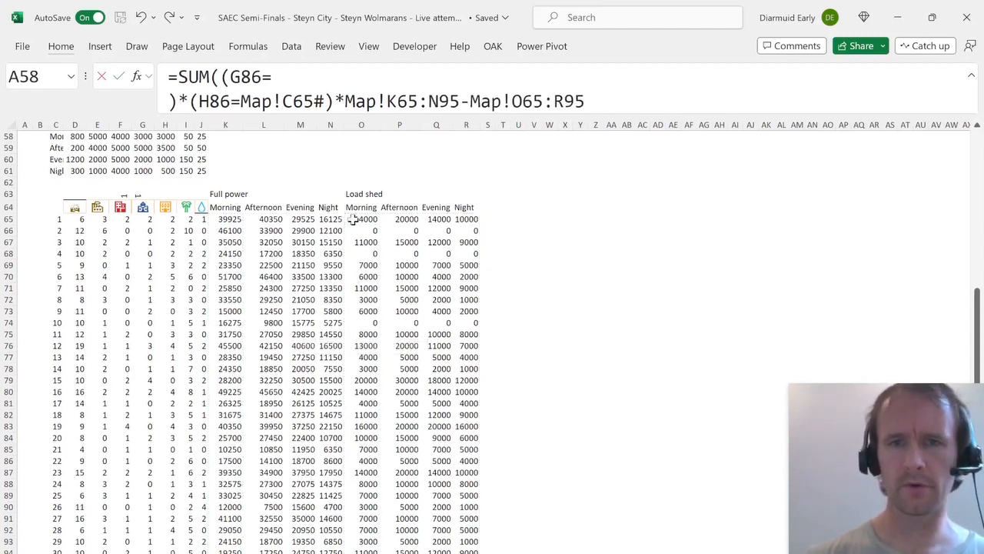
click(346, 101)
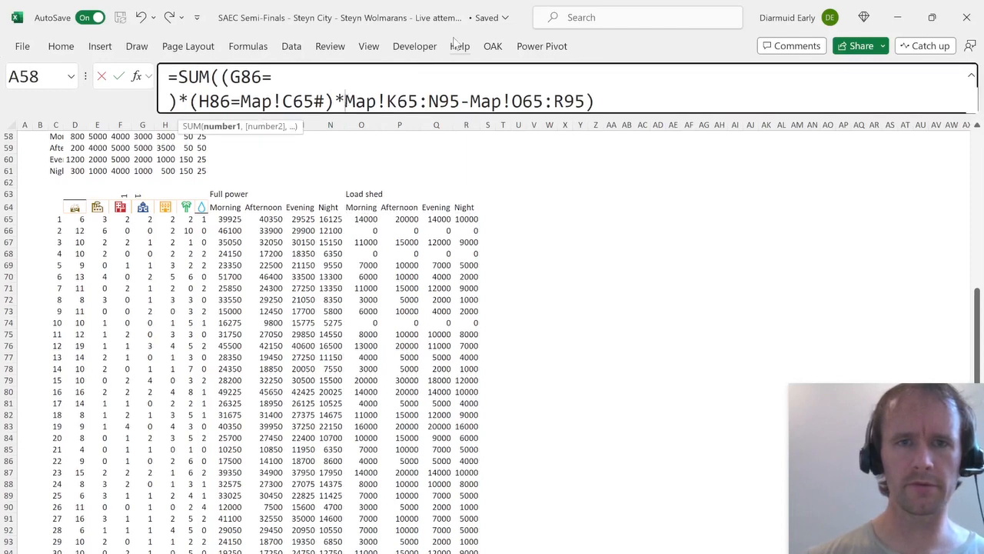
text(()
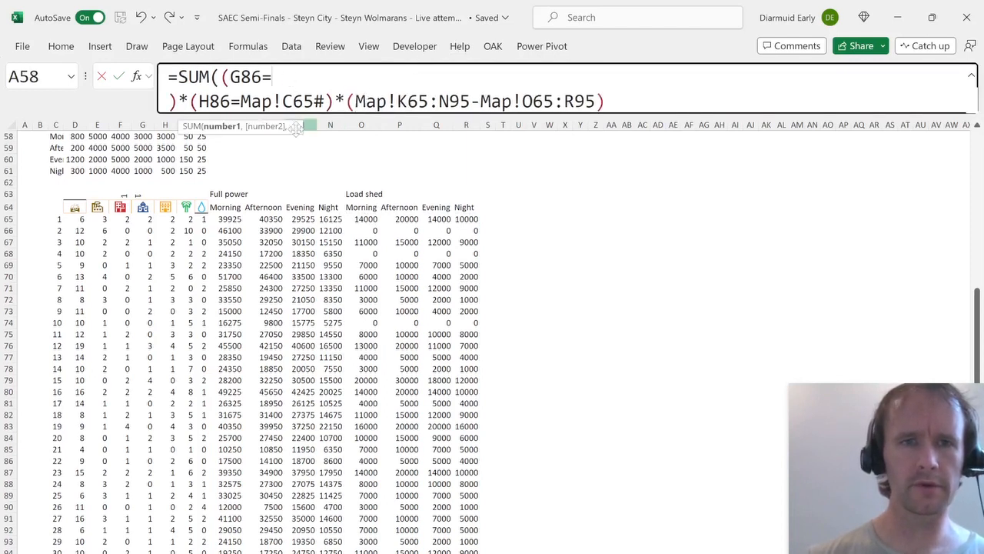
Complete the period condition with Map!$O$64:$R$64 and make the neighbourhood reference absolute as Map!$C$65#.
click(360, 207)
key(ctrl+shift+Right)
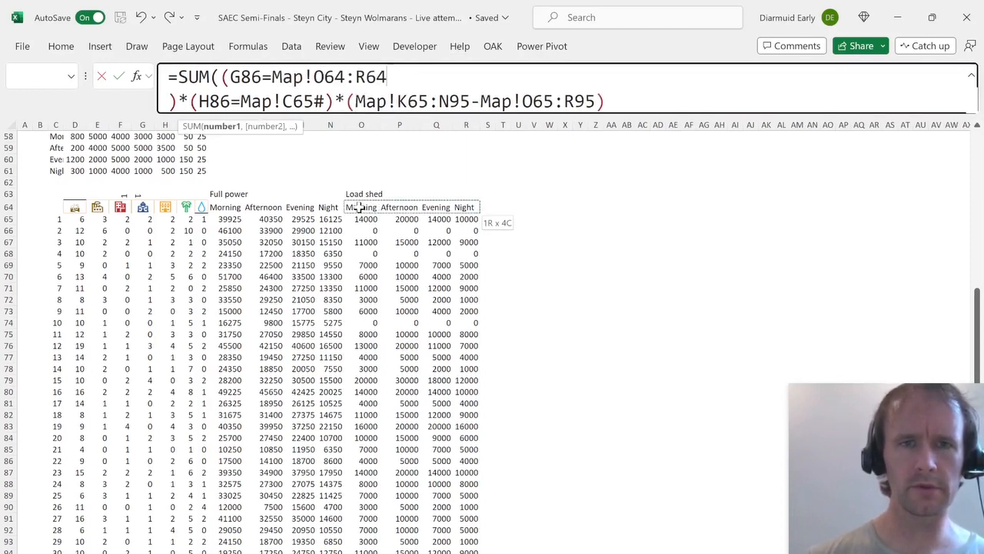
key(F4)
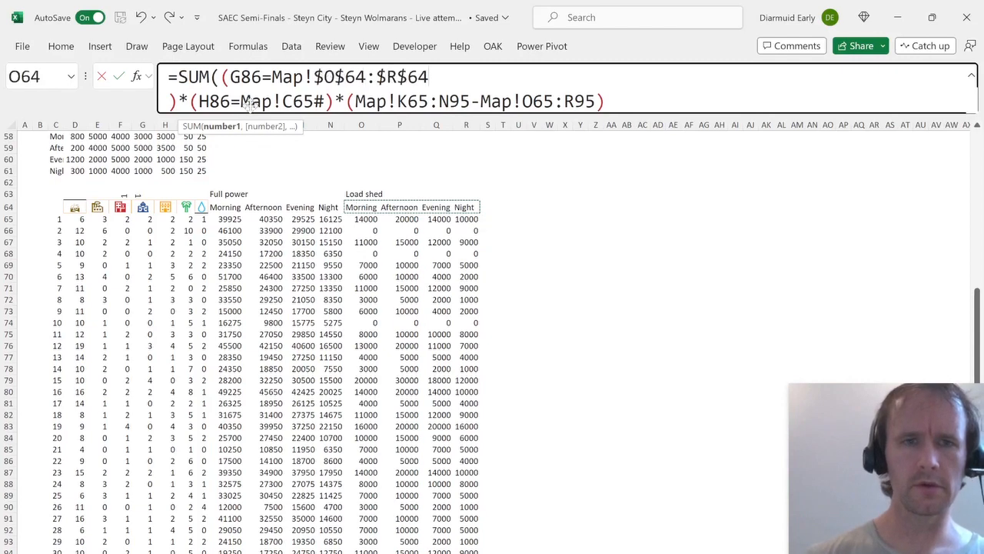
click(304, 102)
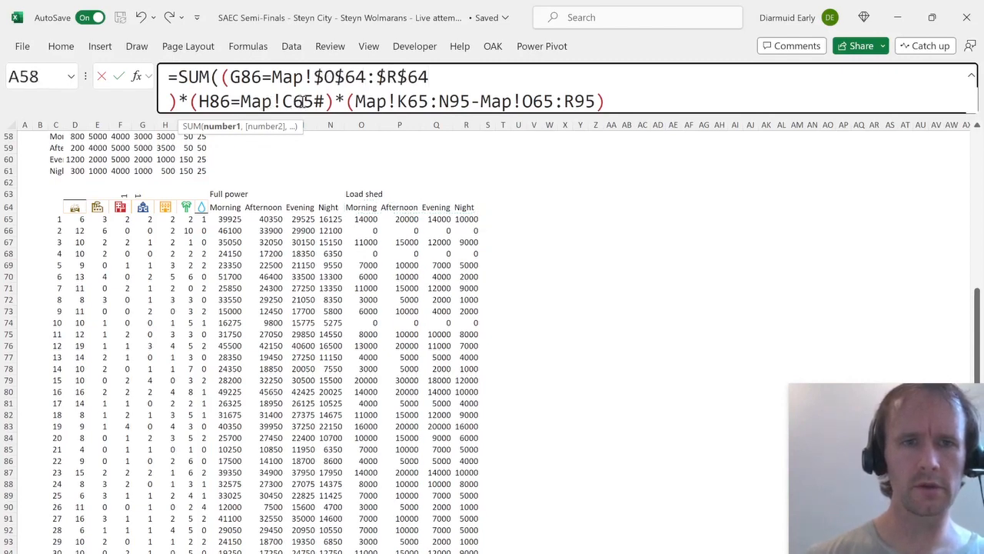
key(F4)
Remove the line break from the E86 formula and enter the completed SUM.
click(465, 73)
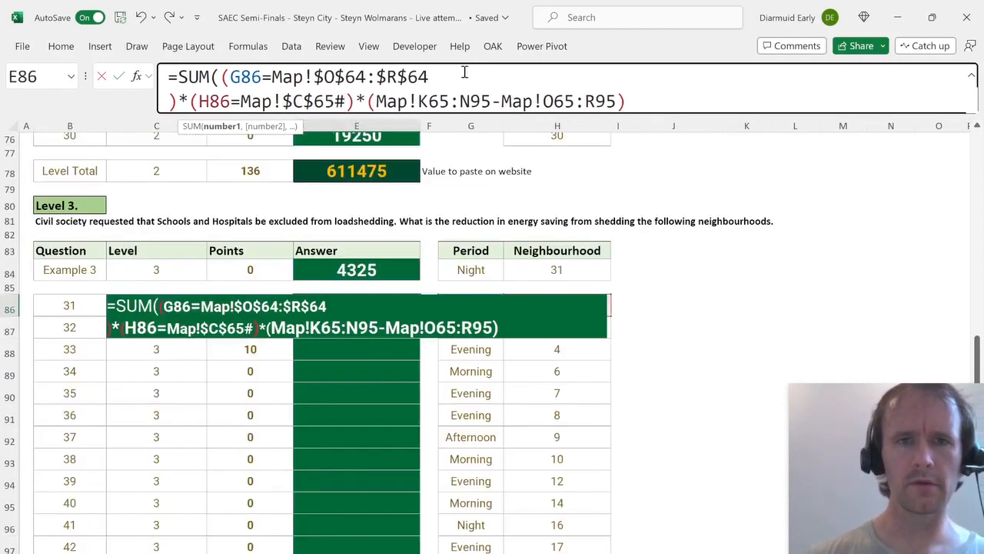
key(Delete)
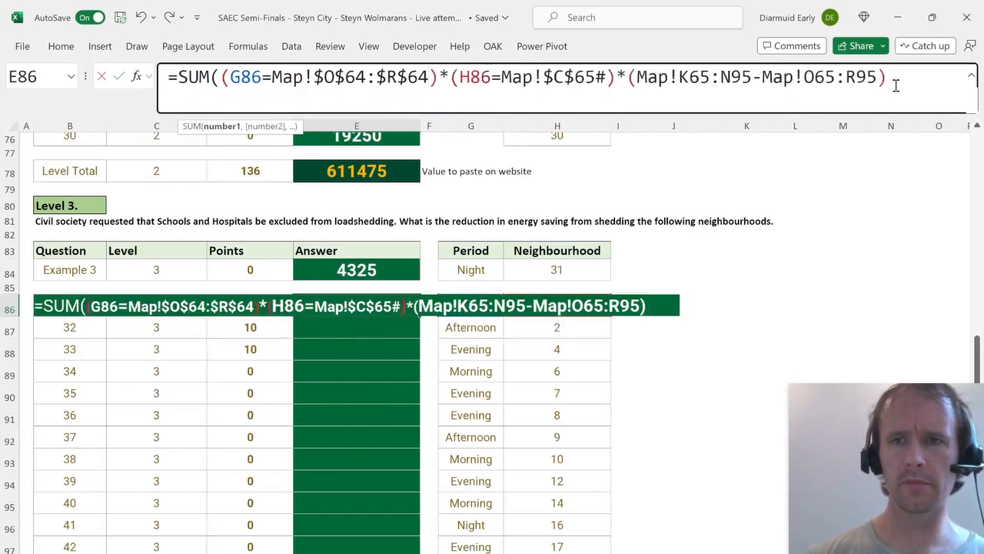
key(ctrl+Return)
Try to copy the E86 formula into the Example 3 answer cell E84.
key(ctrl+c)
key(Up)
key(Up)
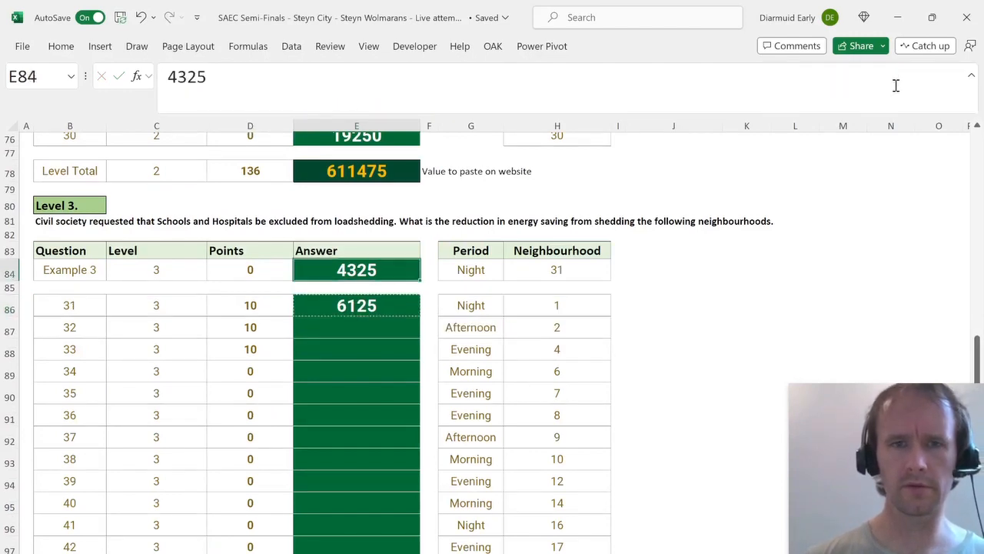
key(ctrl+v)
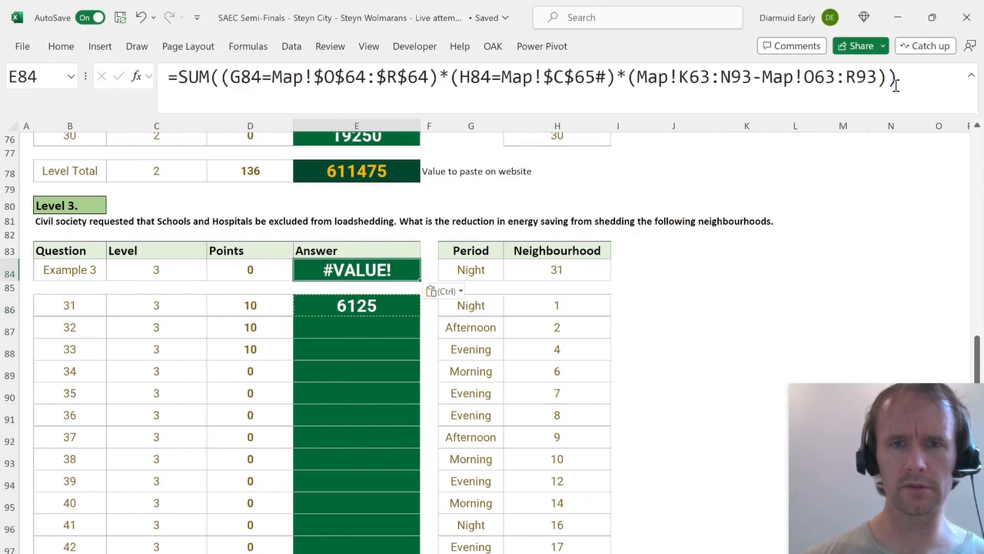
click(637, 87)
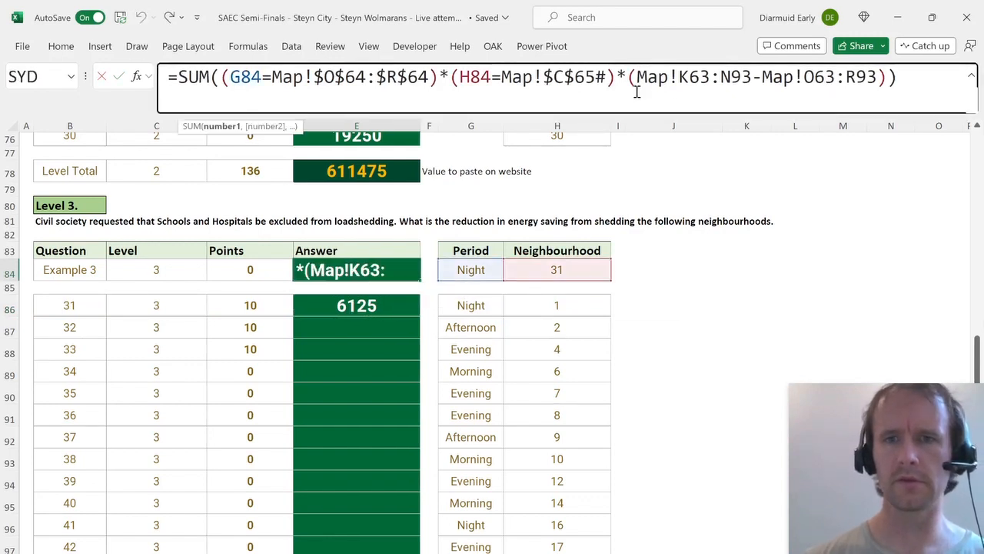
key(Escape)
key(ctrl+z)
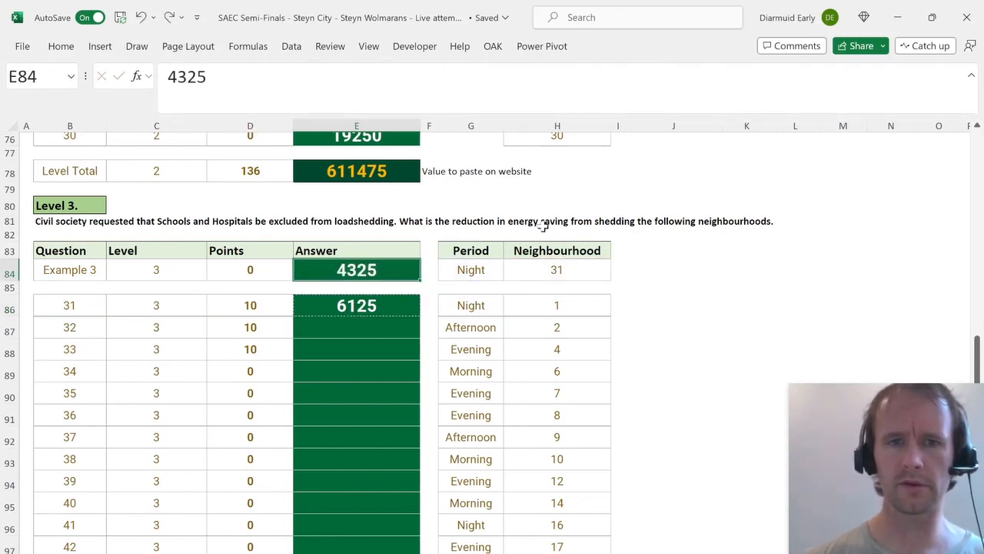
Make the power and load shed ranges in the E86 formula absolute as Map!$K$65:$N$95 and Map!$O$65:$R$95.
click(396, 306)
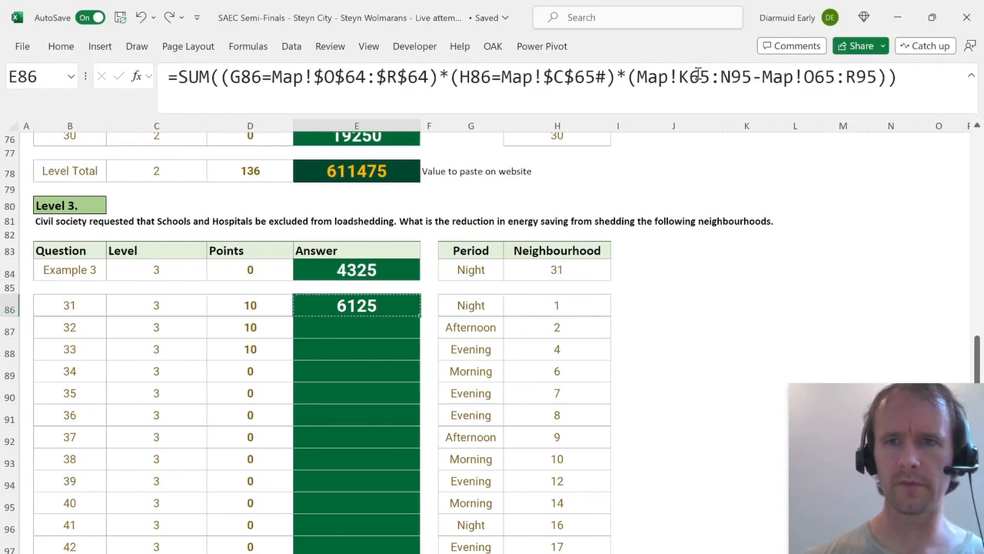
drag(701, 77, 728, 77)
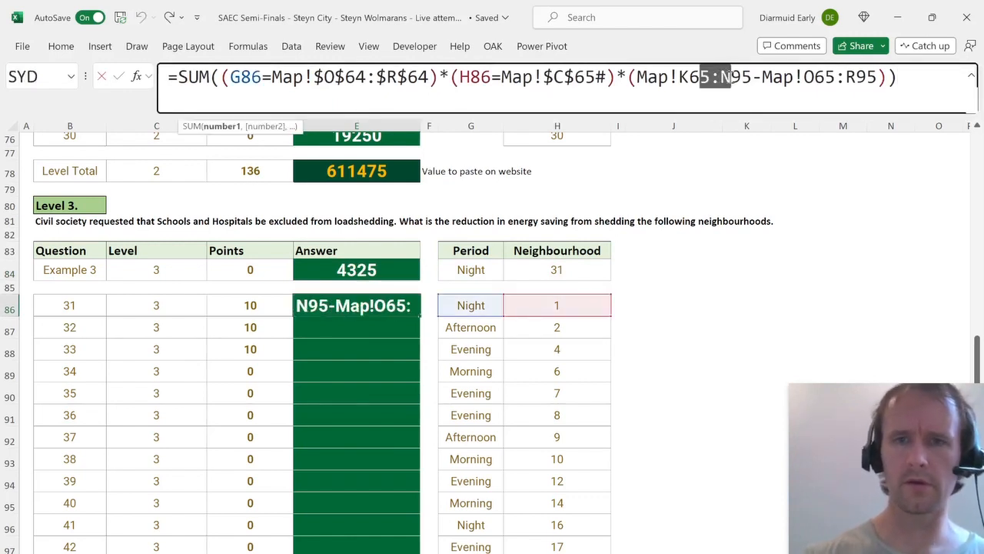
key(F4)
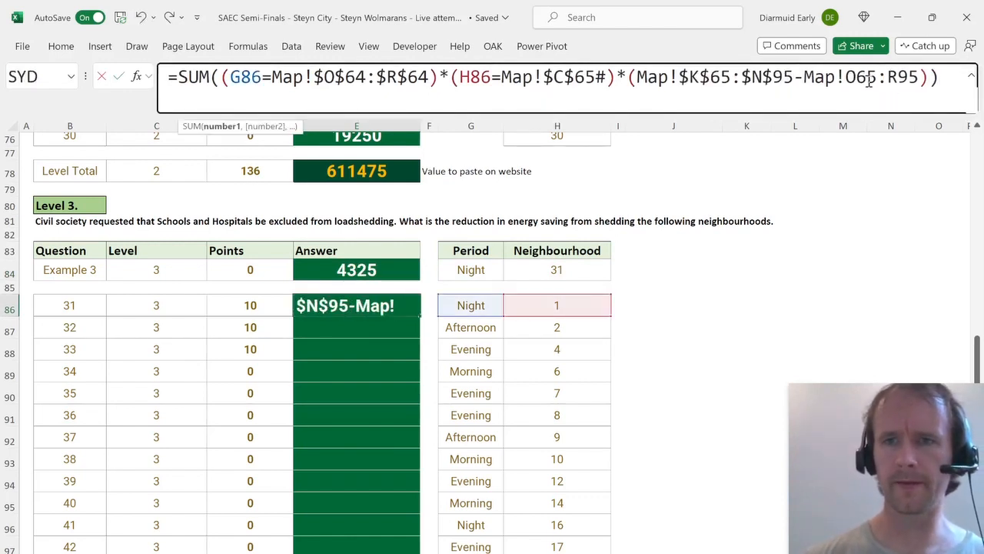
drag(865, 77, 911, 77)
key(F4)
key(ctrl+Return)
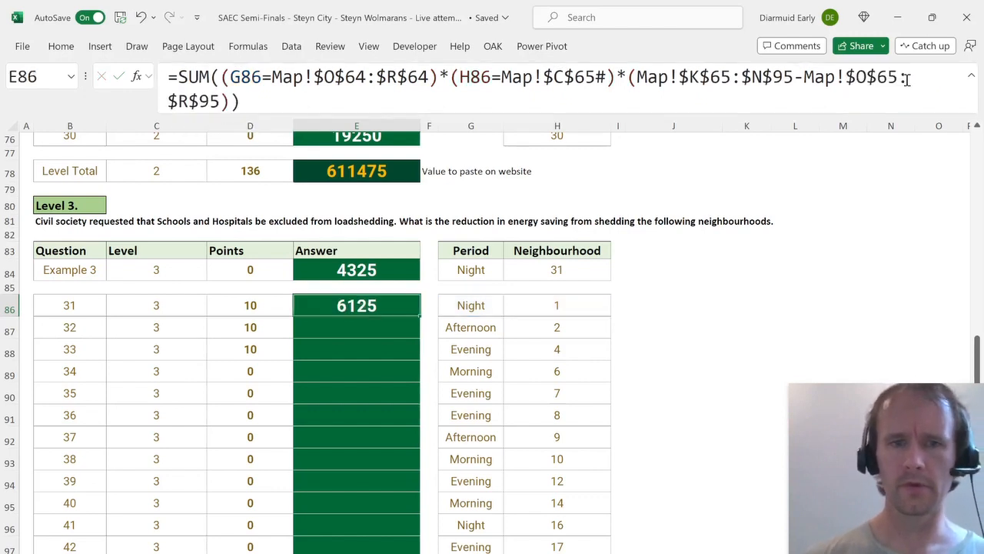
Copy the E86 formula into the Example 3 answer cell E84.
key(ctrl+c)
key(Up)
key(Up)
key(ctrl+v)
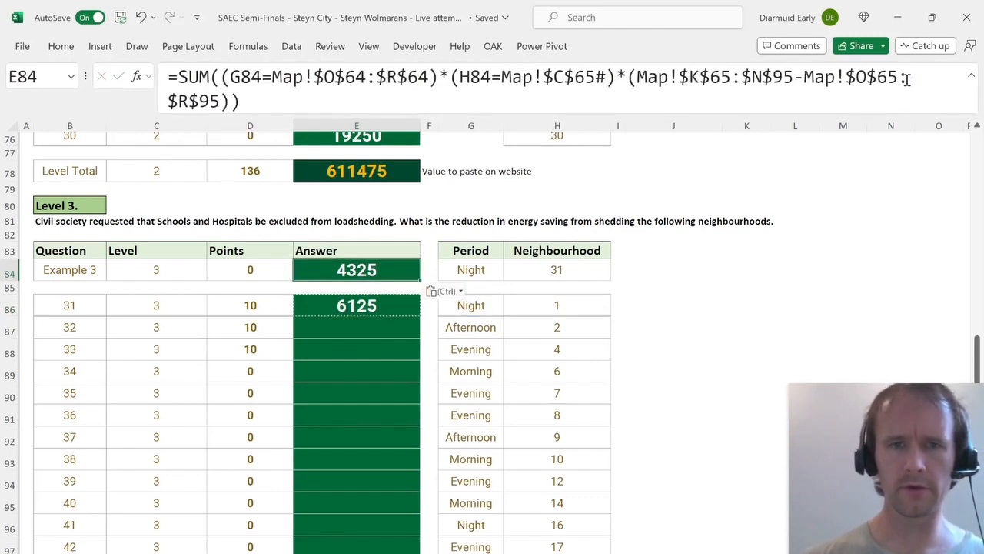
Fill the copied Level 3 formula through the answers for questions 31 to 50, E86:E105.
key(Down)
key(Down)
key(Left)
key(ctrl+Down)
key(Right)
key(ctrl+shift+Up)
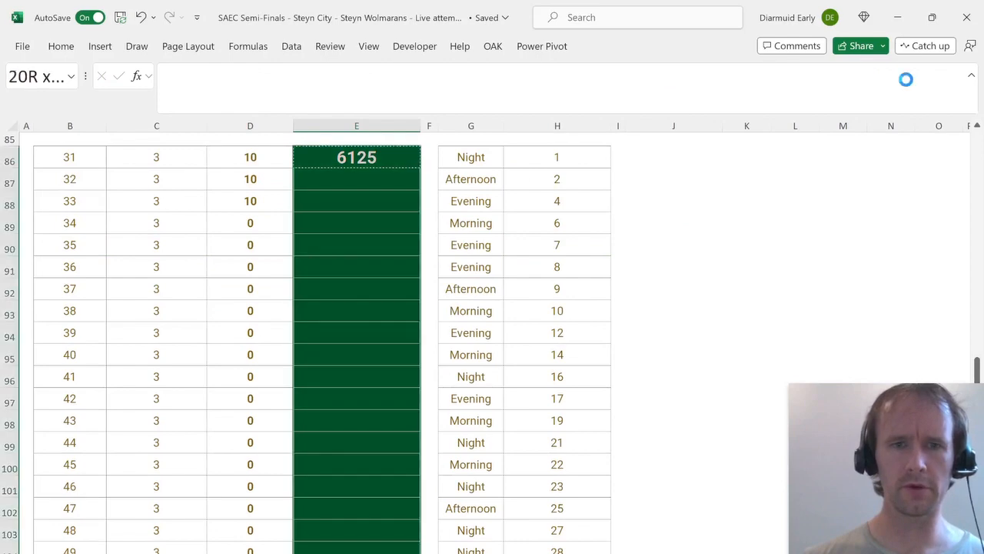
key(ctrl+v)
scroll(524, 412, down, 6)
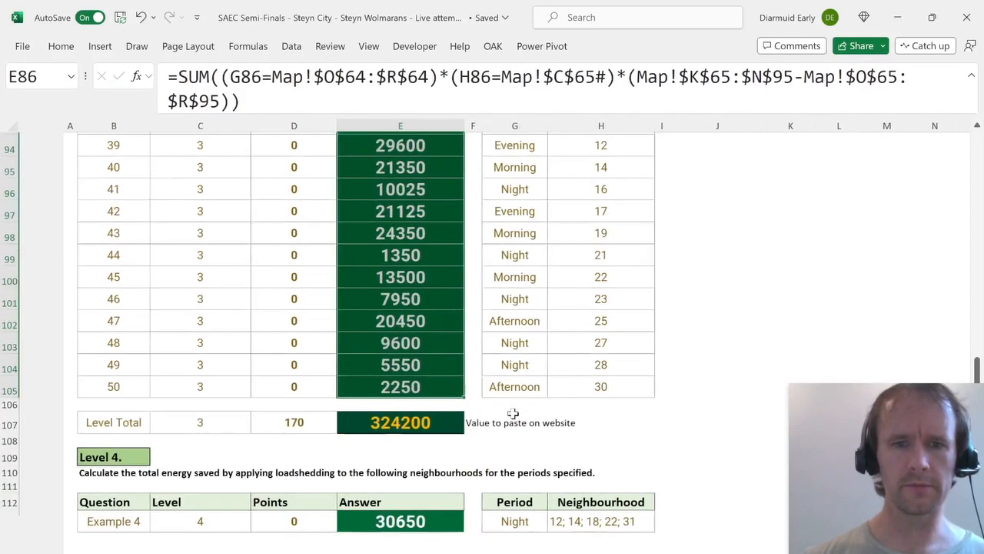
scroll(513, 413, down, 1)
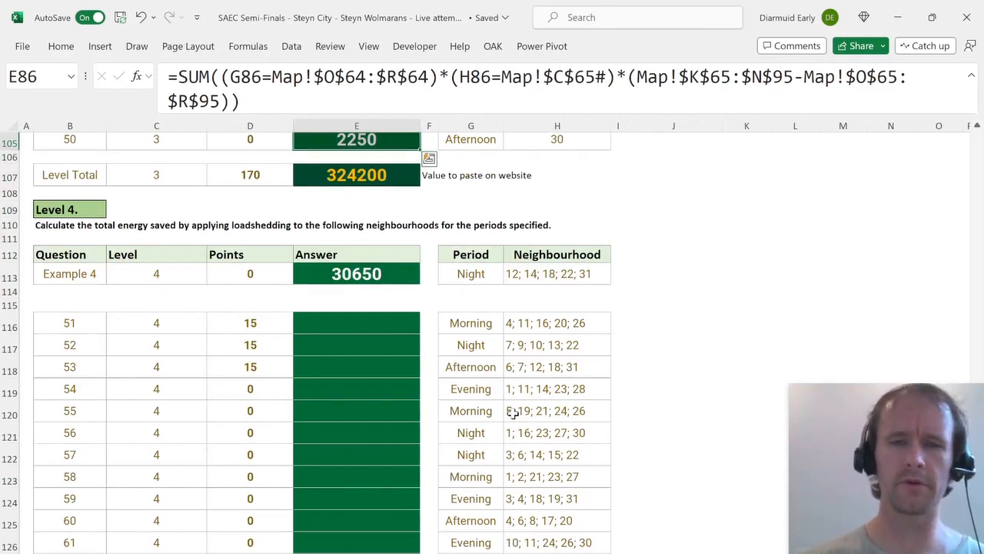
Add the heading "LS save" in S63 on the Map sheet, beside the Load shed table.
click(379, 323)
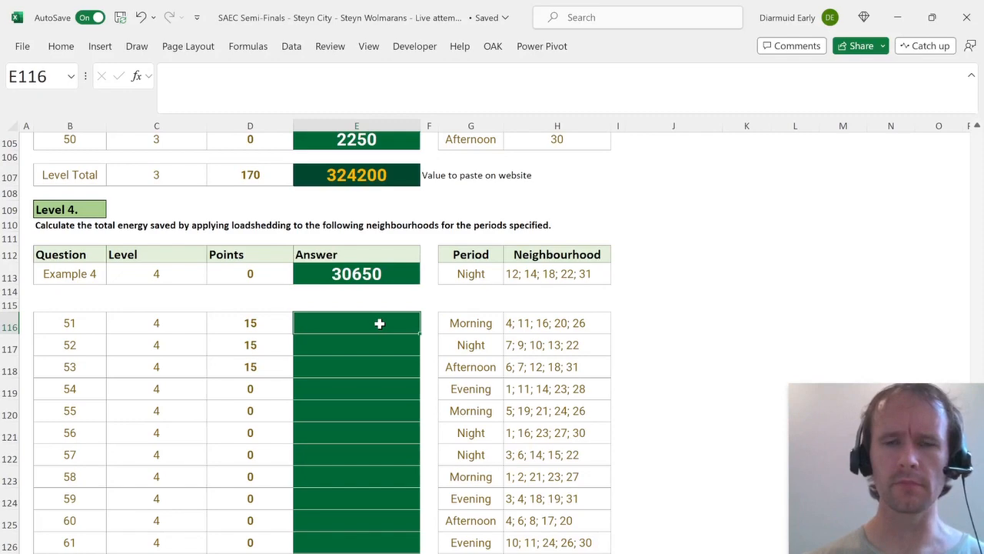
key(ctrl+Page_Down)
key(Up)
key(Right)
key(Right)
key(Right)
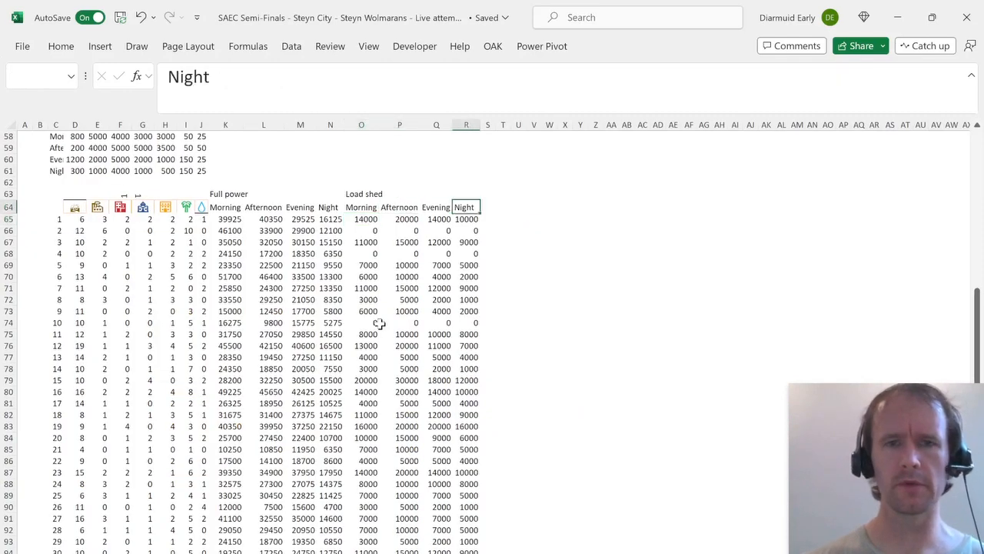
key(Up)
key(Right)
text(LS sav)
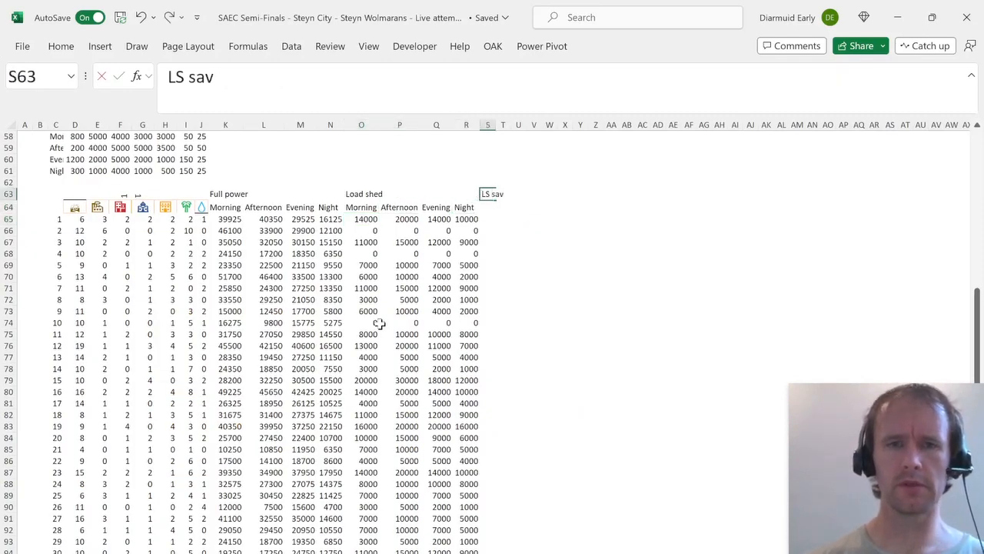
key(Return)
Apply the column widths of the Load shed block to the columns starting at the LS save heading in S63.
key(Left)
key(Left)
key(Left)
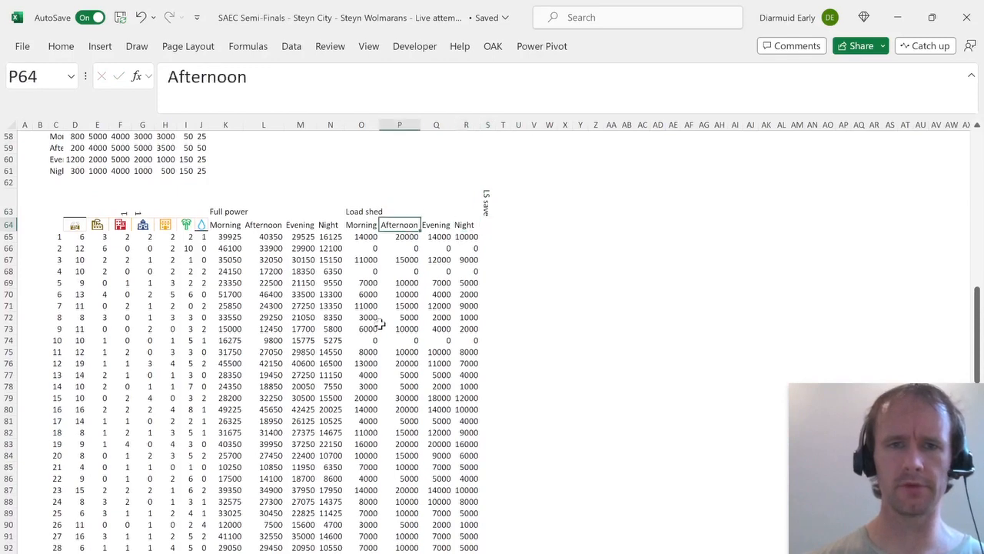
key(Left)
key(Up)
key(ctrl+shift+Down)
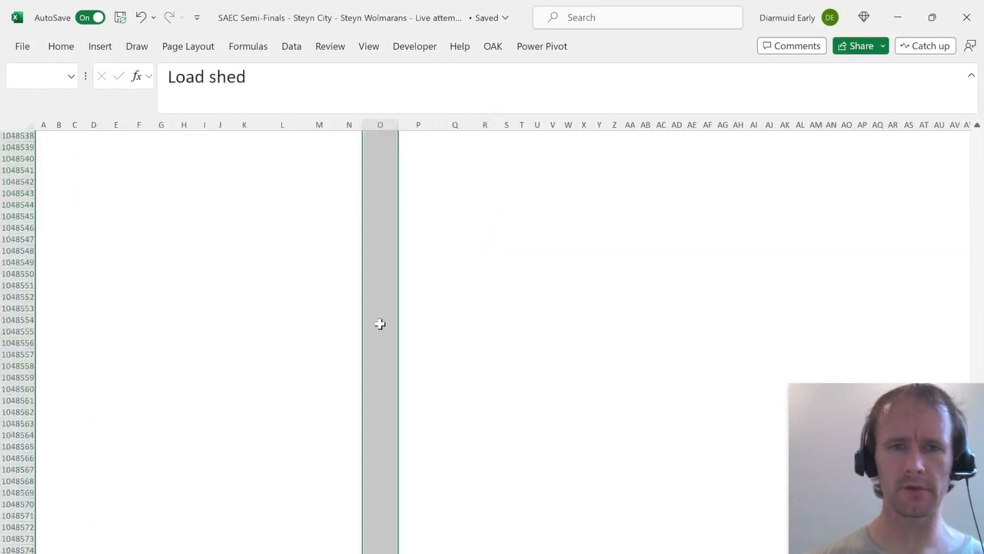
key(ctrl+shift+Up)
key(ctrl+shift+Right)
key(ctrl+c)
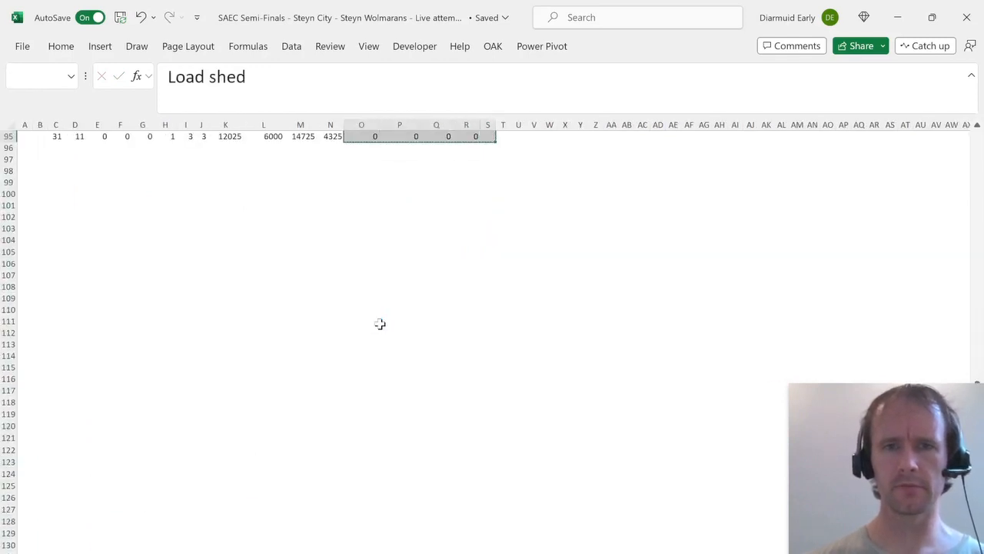
key(ctrl+Right)
key(Right)
key(Left)
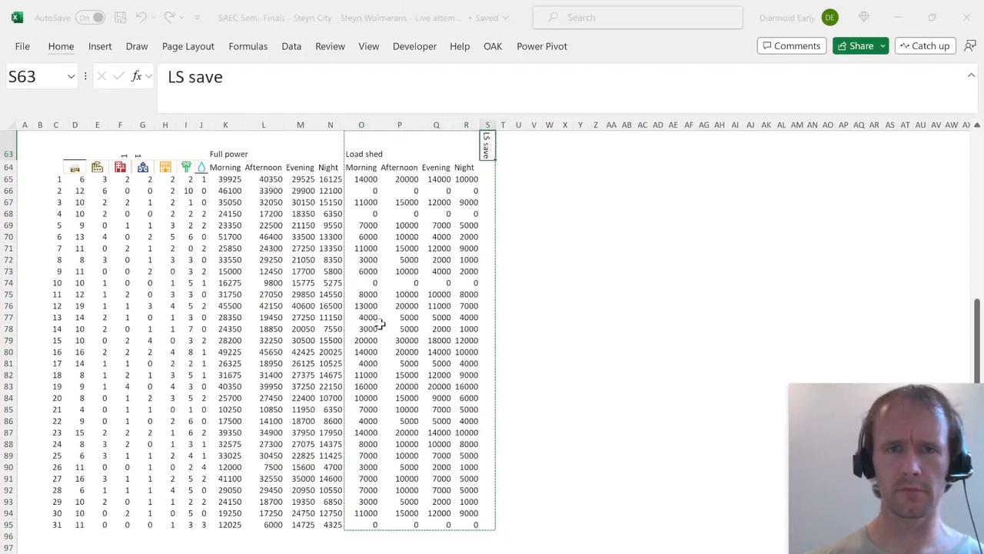
key(w)
key(Return)
Paste only the formatting of the Load shed range O64:R95 onto the LS save block starting at S64.
key(Down)
key(Left)
key(Left)
key(Left)
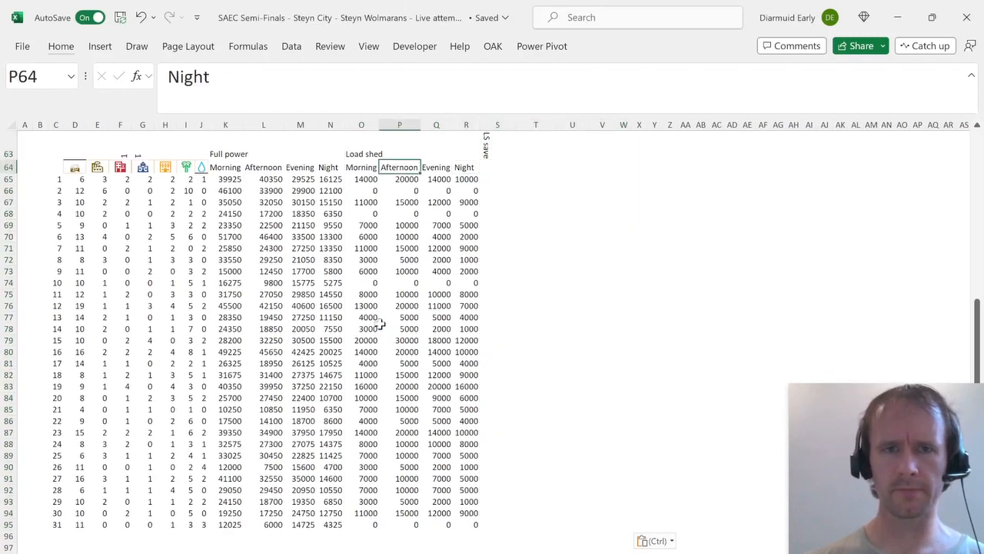
key(Left)
key(ctrl+shift+Down)
key(ctrl+shift+Right)
key(ctrl+c)
key(Right)
key(Right)
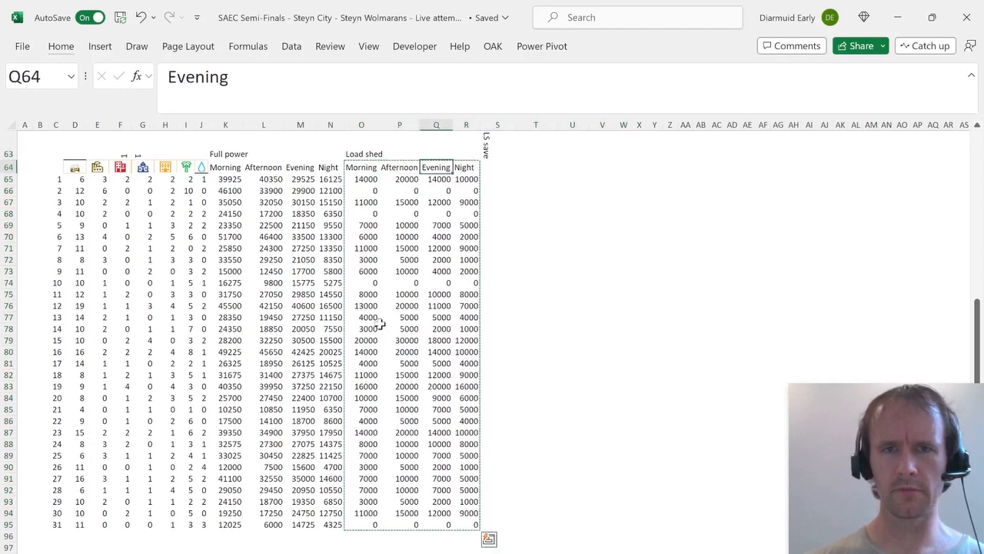
key(Right)
key(Right)
key(ctrl+alt+v)
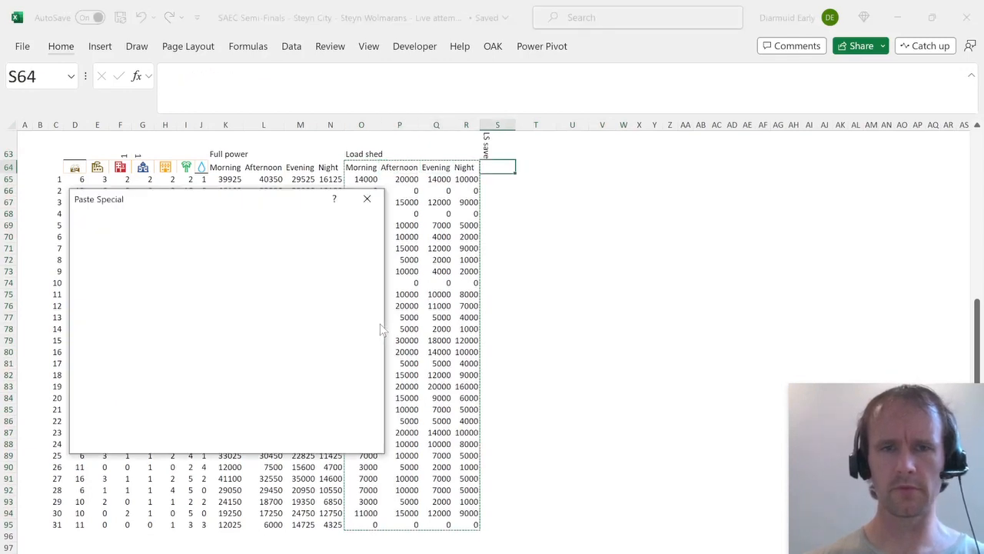
key(t)
key(Return)
Copy the formatting of S64 to the LS save heading in S63.
key(Up)
key(Down)
key(ctrl+c)
key(Up)
key(alt)
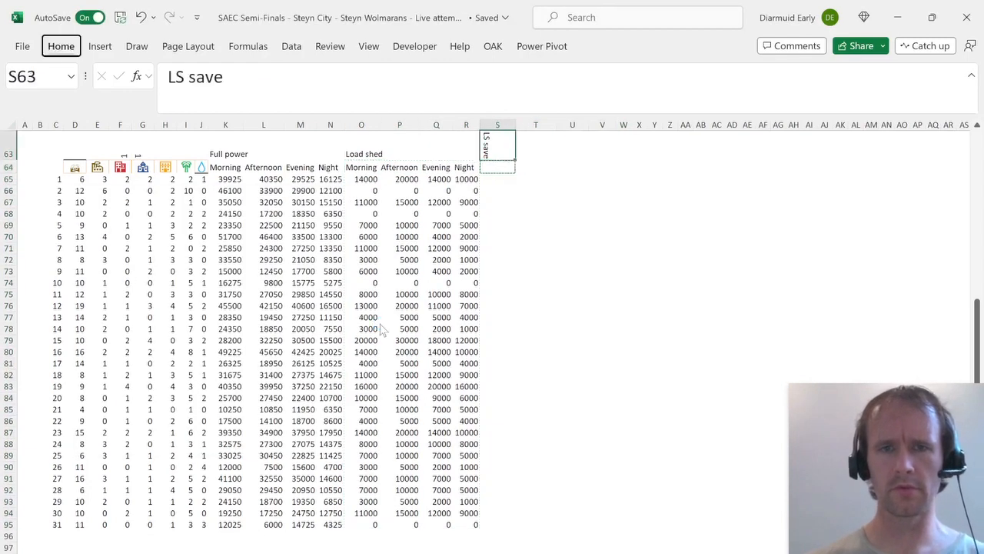
key(h)
key(v)
key(s)
key(t)
key(Return)
Copy the Morning, Afternoon, Evening and Night headings from O64:R64 to S64:V64.
key(Down)
key(Left)
key(shift+Left)
key(shift+Left)
key(shift+Left)
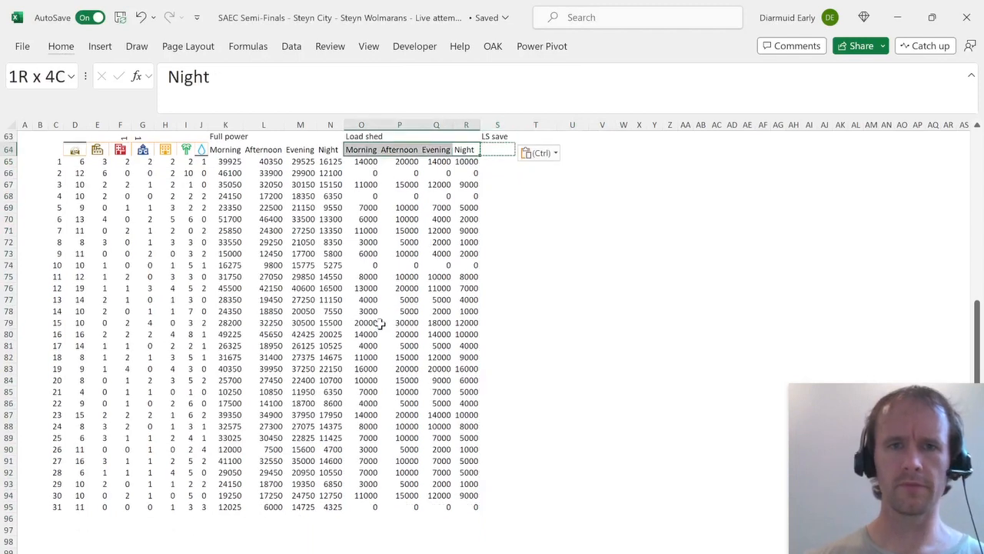
key(ctrl+c)
key(Right)
key(ctrl+v)
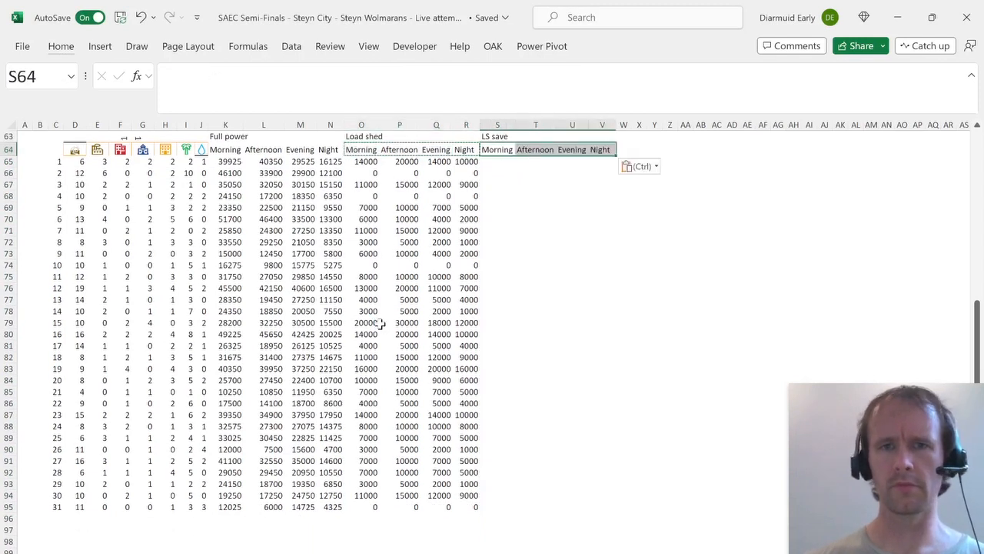
Enter =K65-O65 in S65 to subtract the morning load shed amount from full power for neighbourhood 1.
key(Down)
key(F2)
text(=)
key(Left)
key(Left)
key(Left)
key(Left)
key(Left)
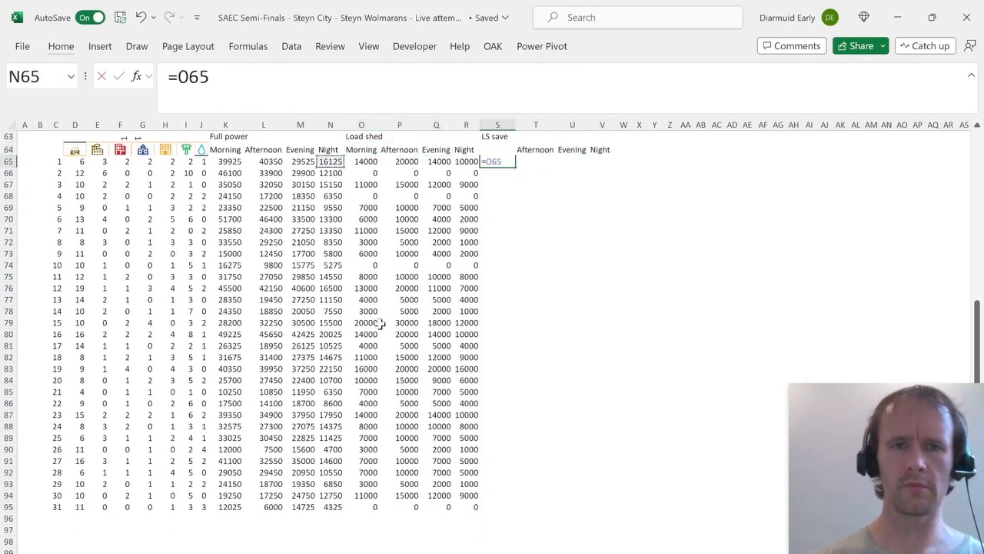
key(Left)
key(Left)
key(Left)
key(Right)
key(Left)
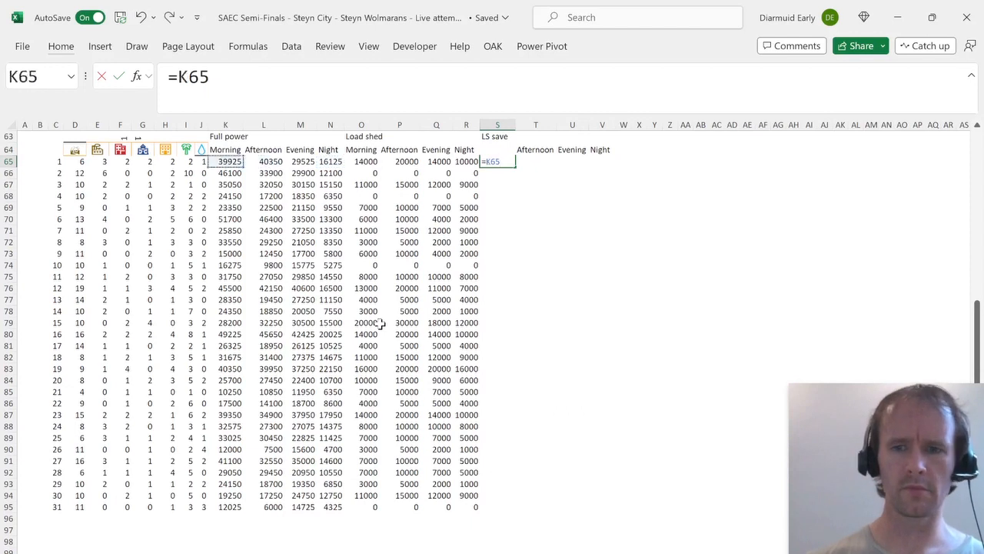
text(-)
key(Left)
key(Left)
key(Left)
key(Left)
key(ctrl+Return)
Fill the S65 subtraction across the four periods and down all 31 neighbourhoods, covering S65:V95.
key(shift+Right)
key(shift+Right)
key(shift+Right)
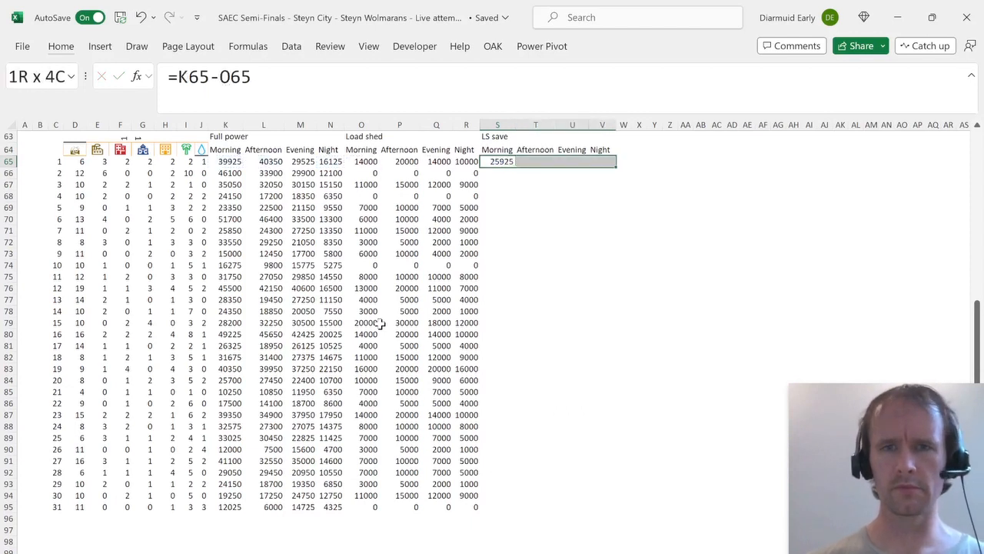
key(ctrl+r)
key(Left)
key(ctrl+Down)
key(Right)
key(ctrl+shift+Up)
key(shift+Right)
key(shift+Right)
key(shift+Right)
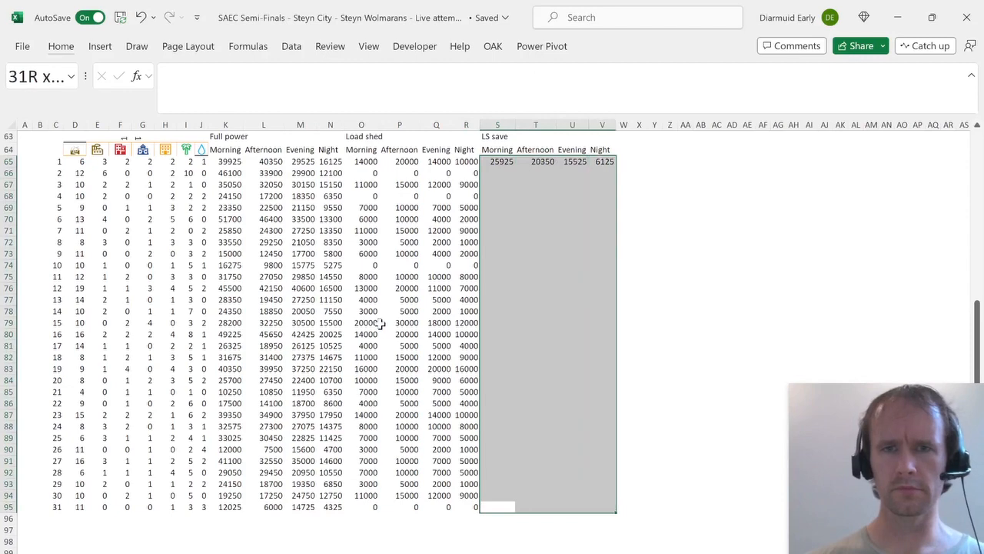
key(ctrl+d)
key(Up)
key(ctrl+Up)
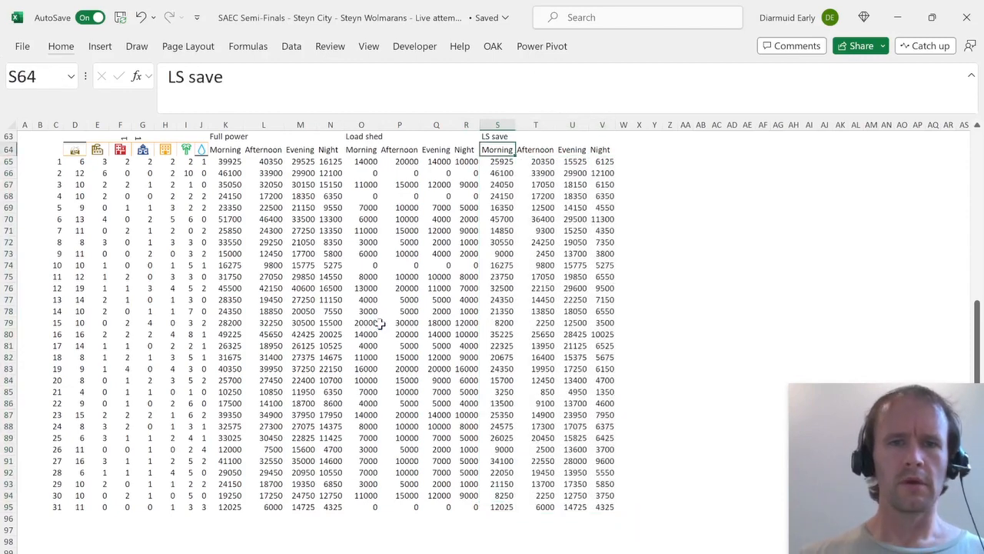
Compare the Level 4 questions with the LS save period headings and amounts on the Map sheet.
key(Down)
key(ctrl+Page_Up)
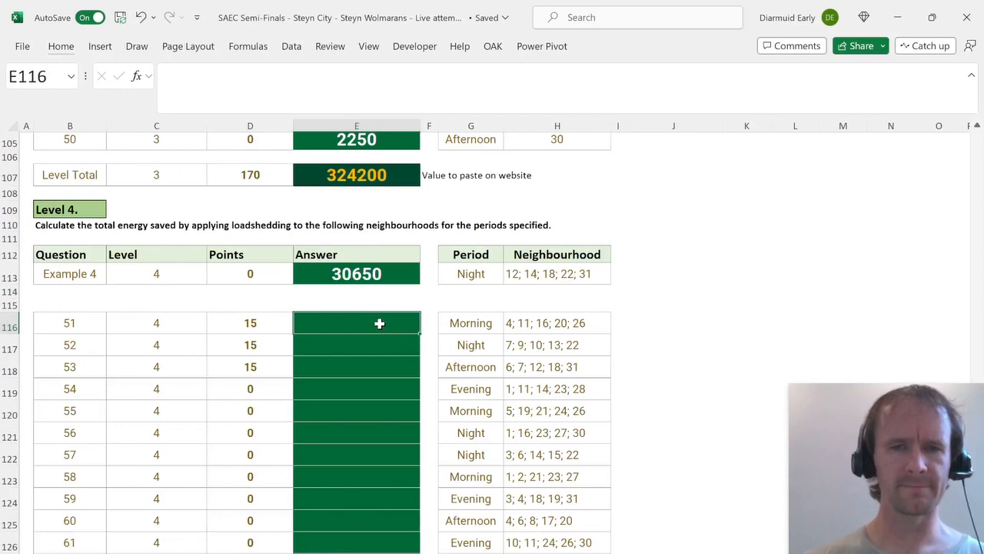
key(ctrl+Page_Down)
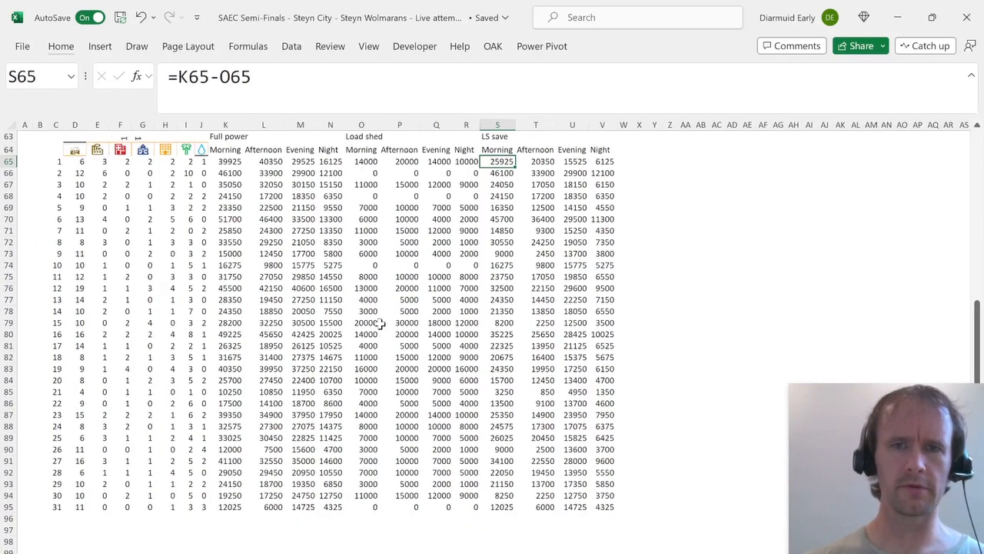
key(Up)
key(Right)
key(Right)
key(Right)
key(ctrl+Page_Up)
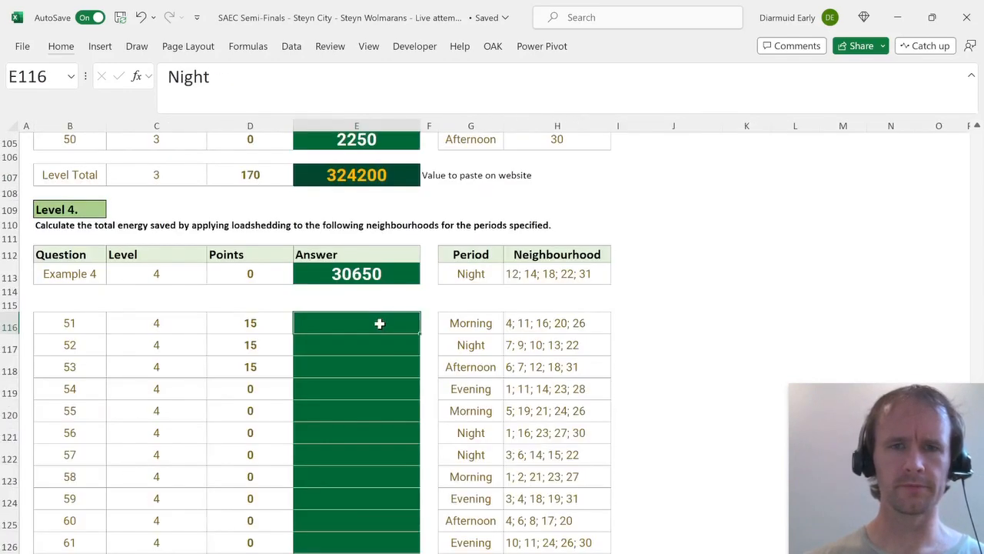
double_click(379, 323)
text(=)
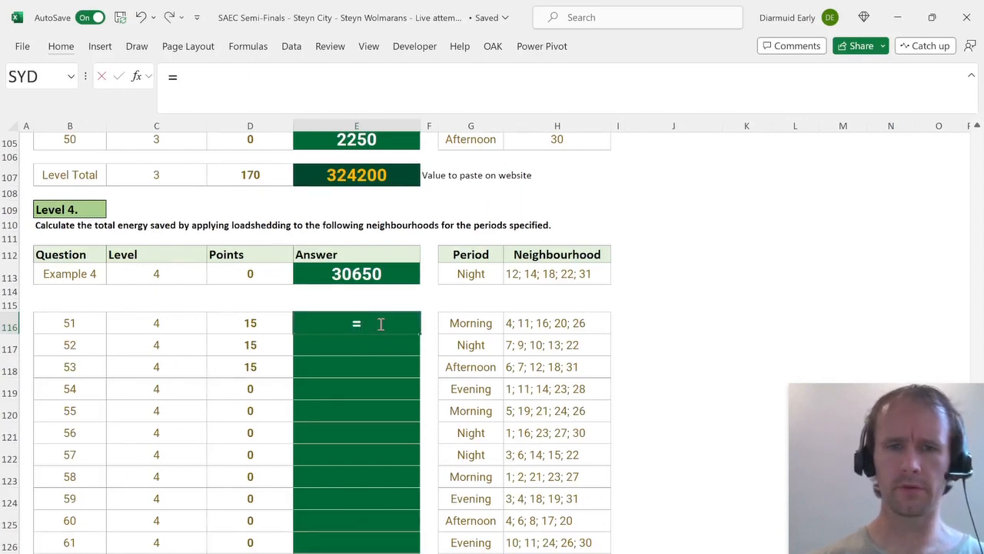
text(fil)
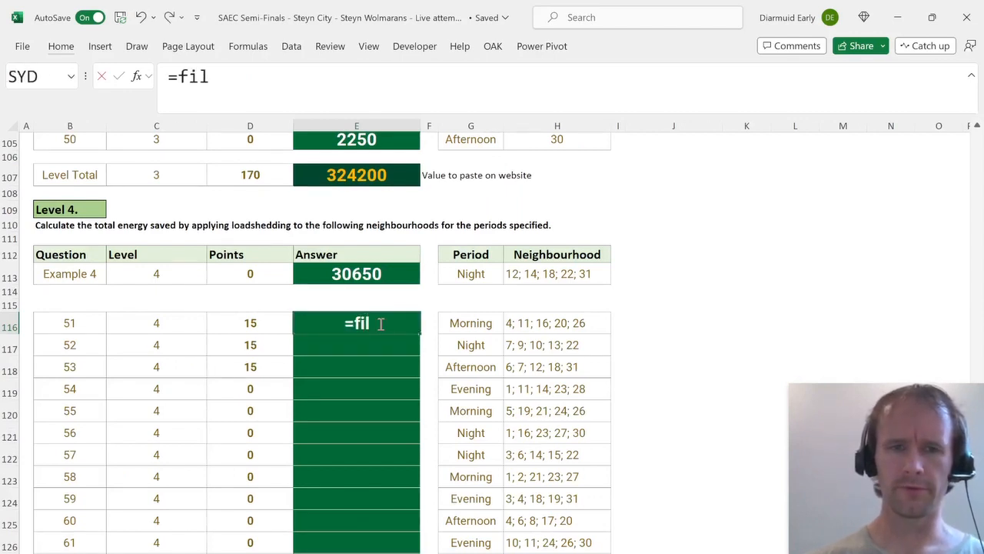
key(Tab)
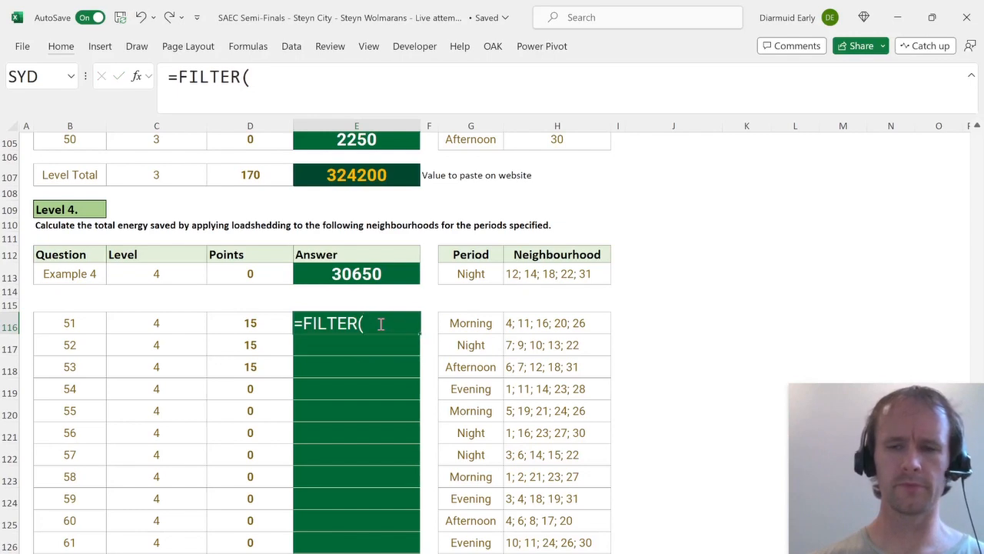
key(Escape)
Begin the question 51 answer in E116 with =SUM(FILTER(XLOOKUP( using the period in G116 as the lookup value.
text(=sum)
key(Tab)
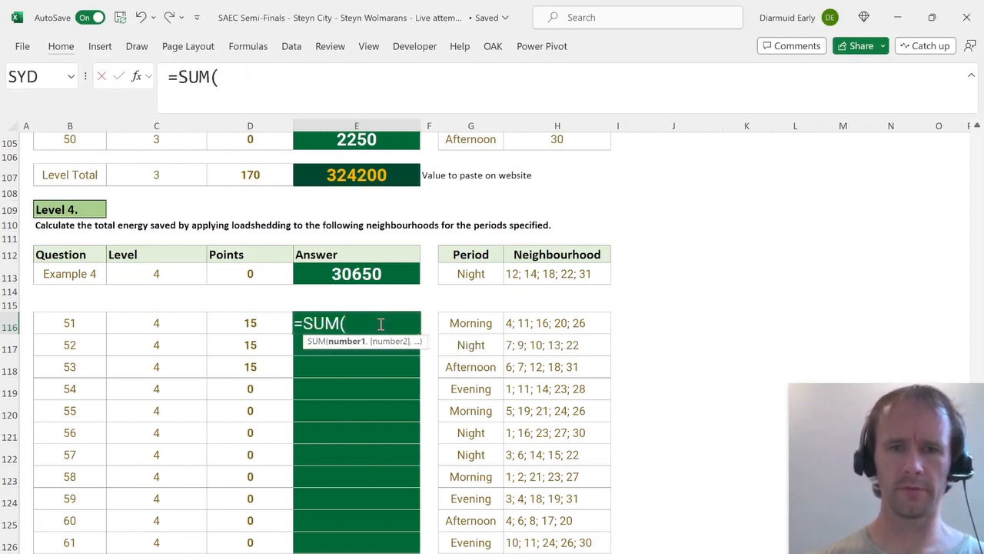
text(fil)
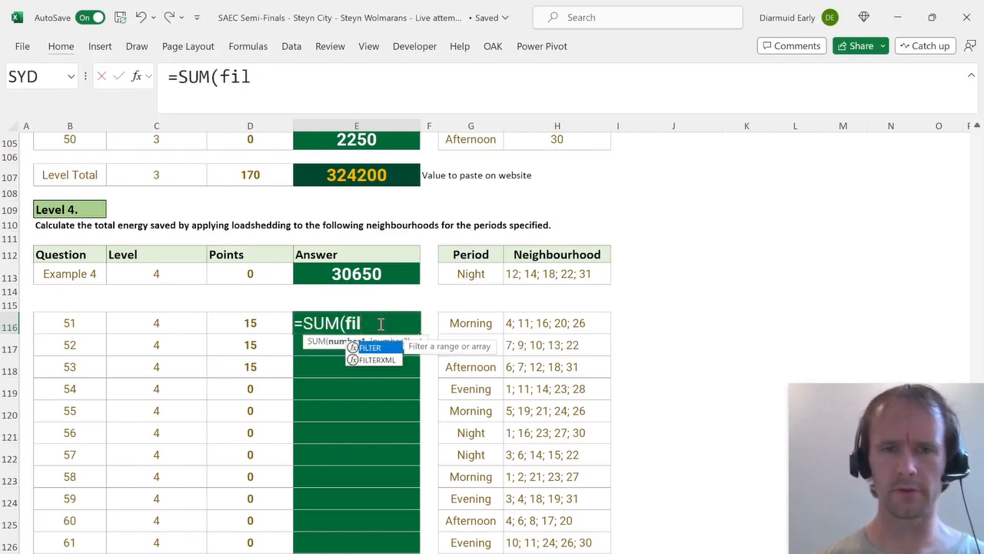
key(Tab)
text(xl)
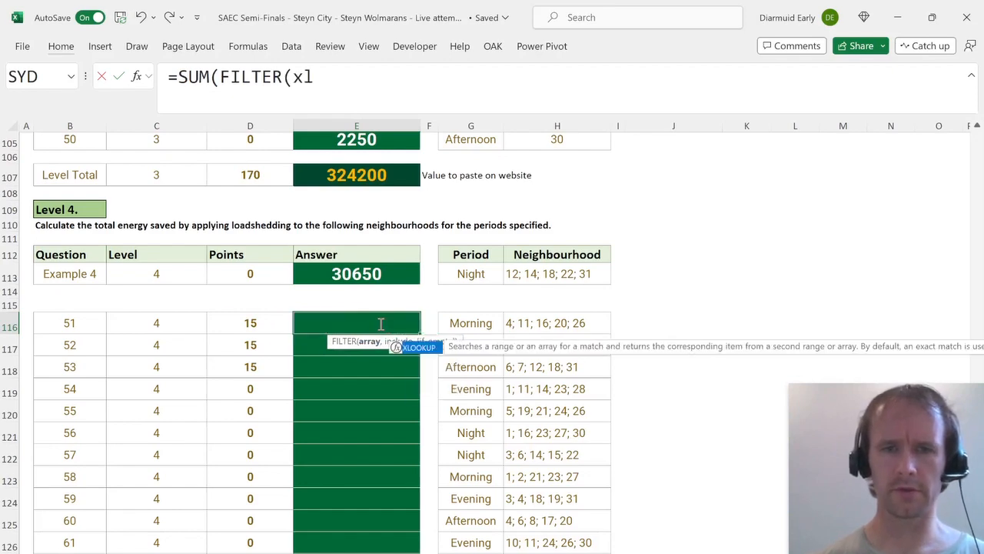
key(Tab)
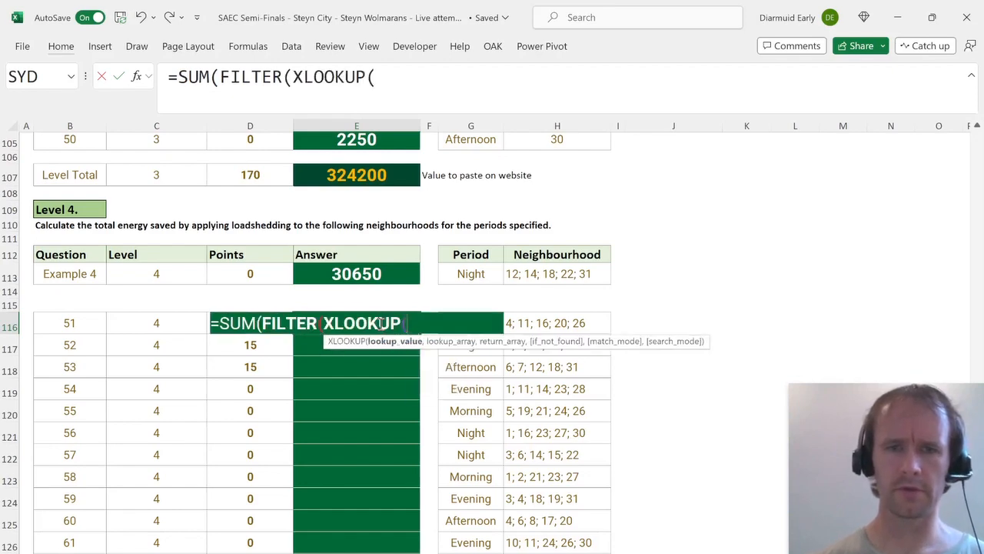
key(Right)
key(Right)
text(,)
Set the XLOOKUP lookup array to the LS save period headings, Map!$S$64:$V$64, as an absolute reference.
key(ctrl+Page_Down)
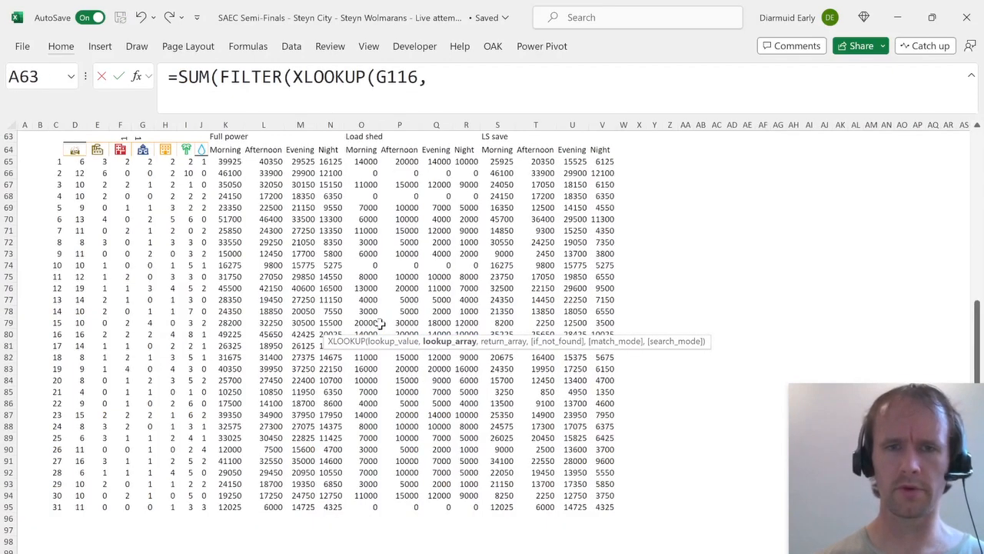
click(498, 148)
key(shift+Right)
key(shift+Right)
key(shift+Right)
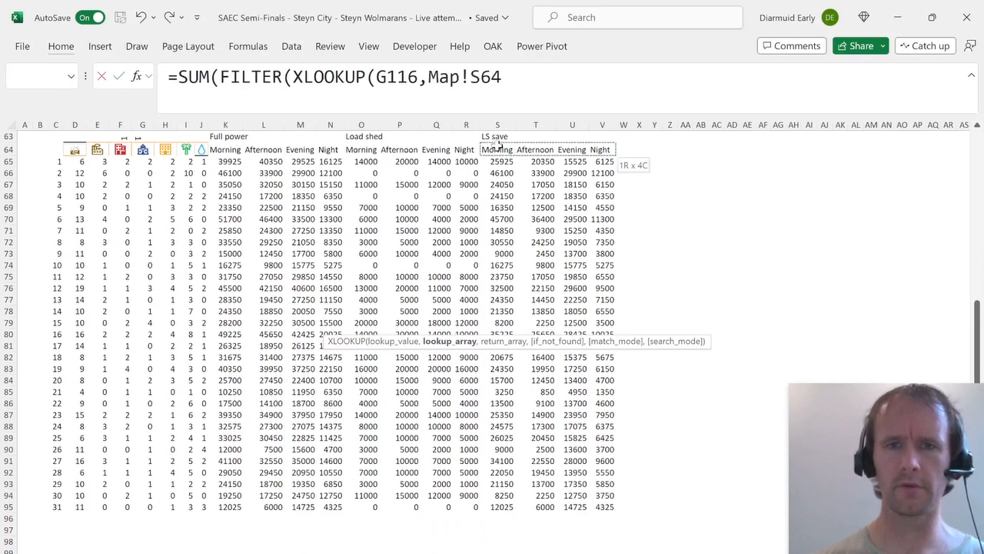
key(F4)
text(,)
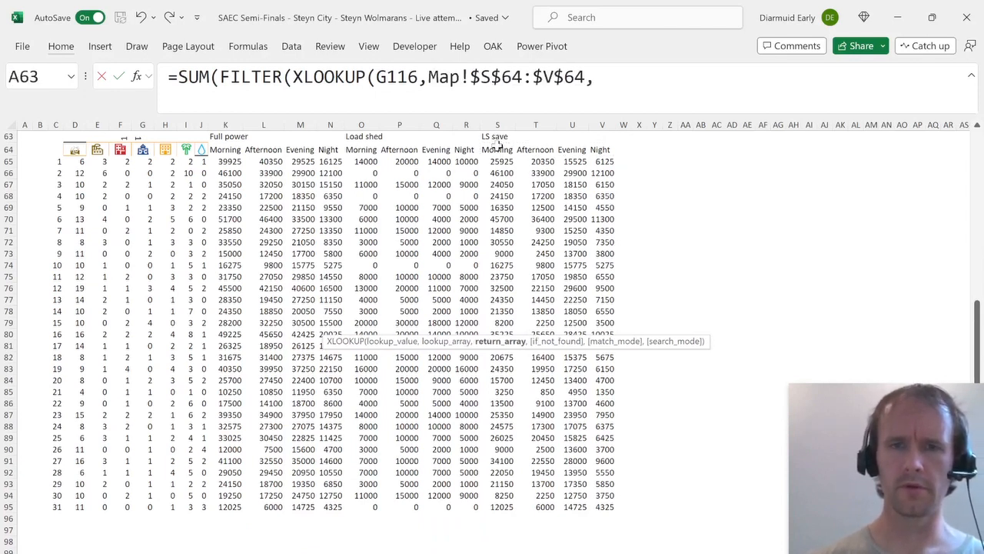
Set the XLOOKUP return array to the LS save amounts Map!$S$65:$V$95 and close the XLOOKUP as FILTER's array.
click(500, 162)
key(ctrl+shift+Down)
key(ctrl+shift+Right)
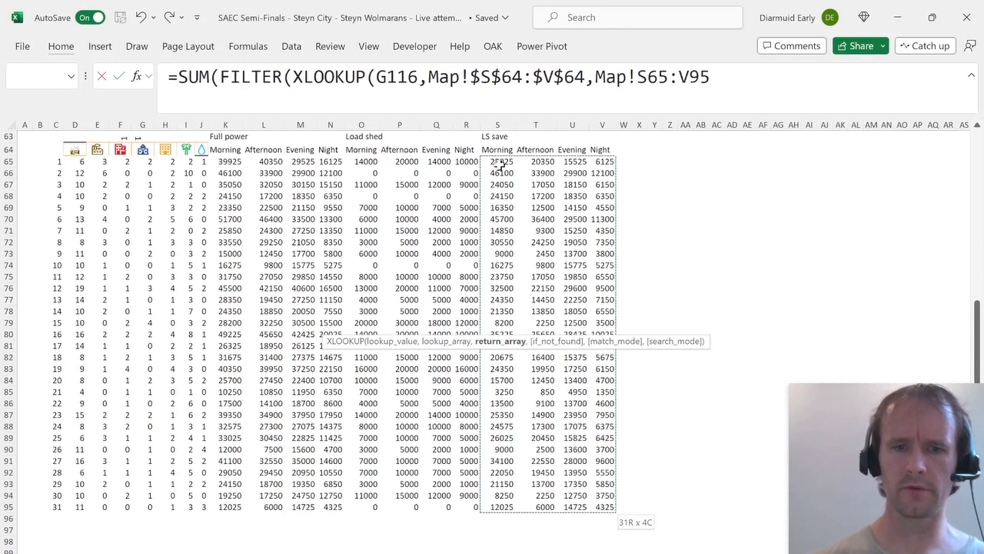
key(F4)
text())
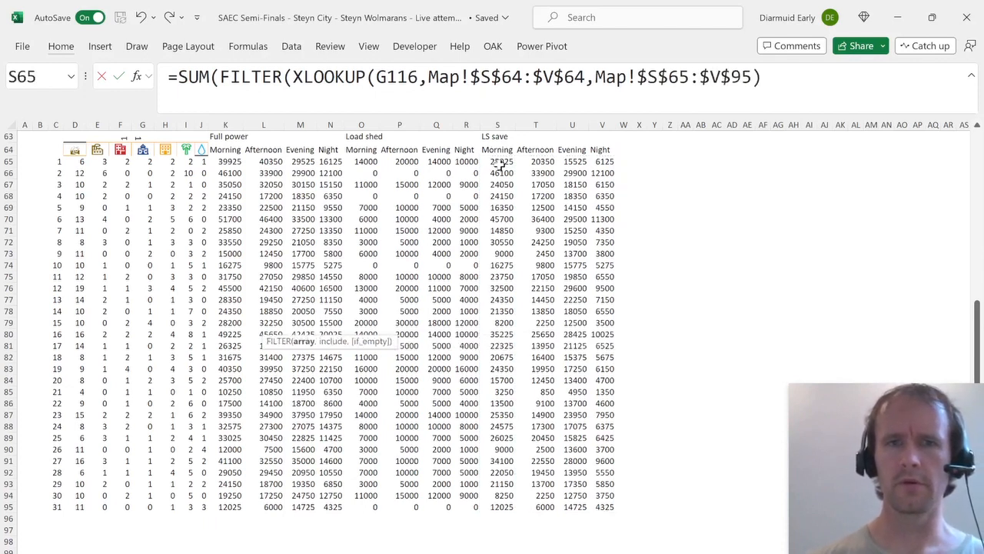
text(,)
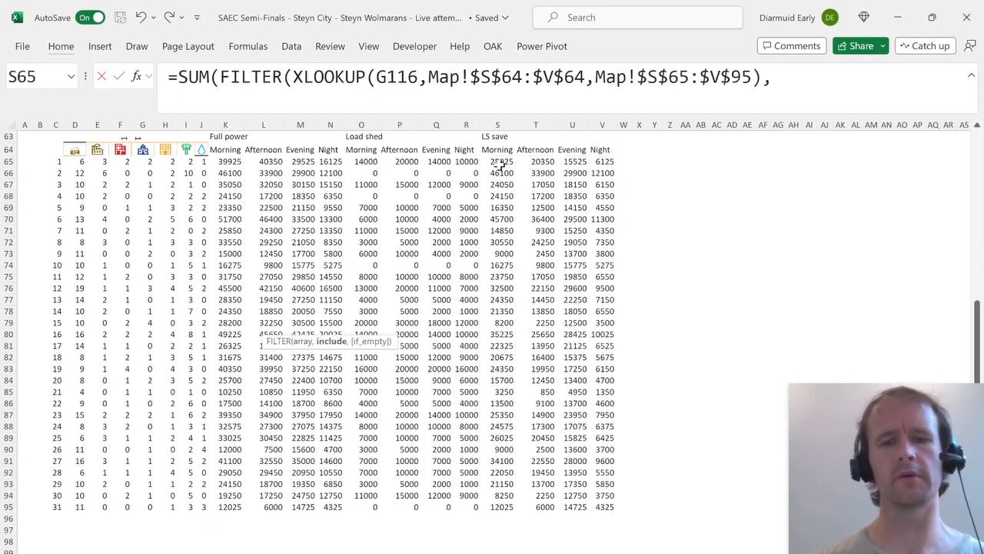
Start FILTER's include argument with ISNUMBER(SEARCH(.
text(isn)
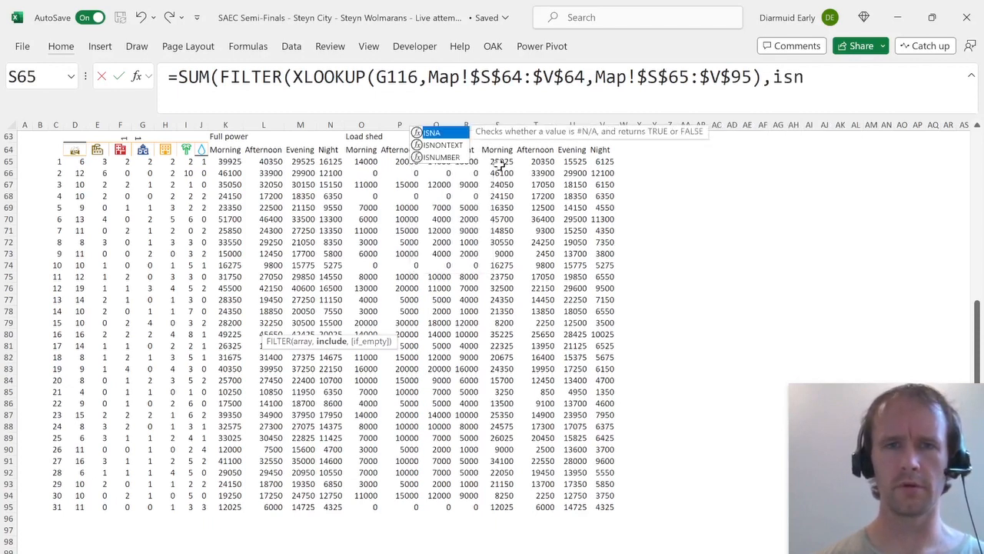
key(Down)
key(Down)
key(Tab)
text(sear)
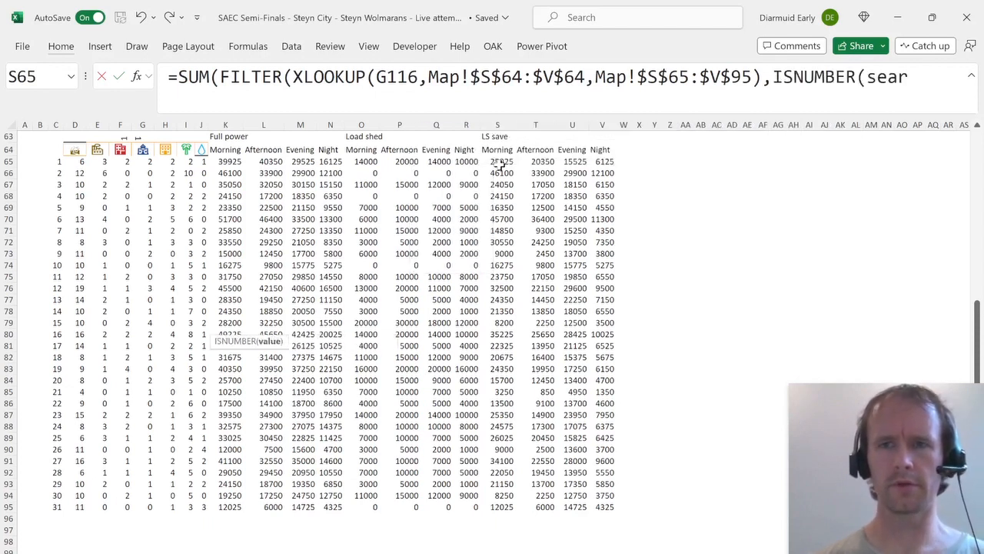
key(Tab)
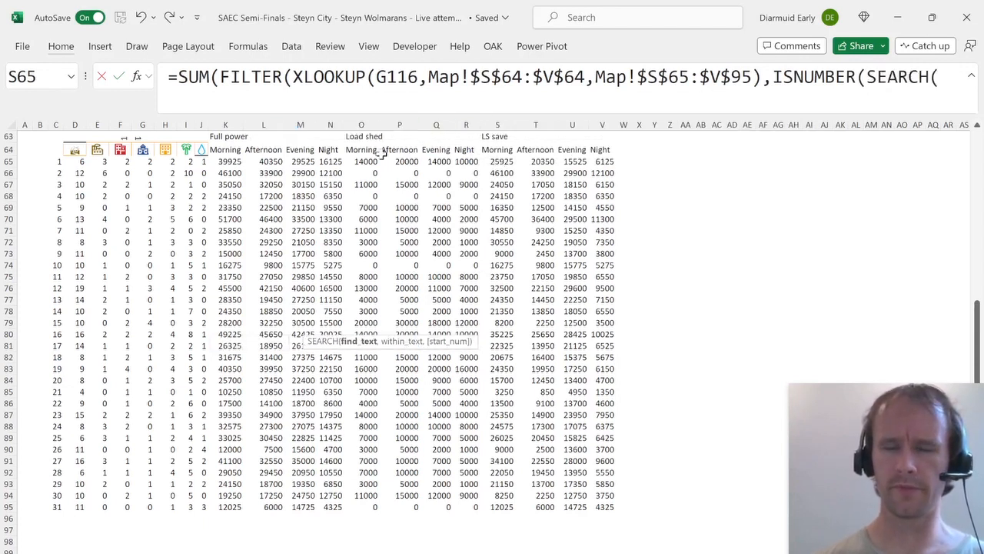
Set SEARCH's find text to "; "&Map!$C$65#&"; " so each neighbourhood number is wrapped in semicolon delimiters.
key(ctrl+Page_Up)
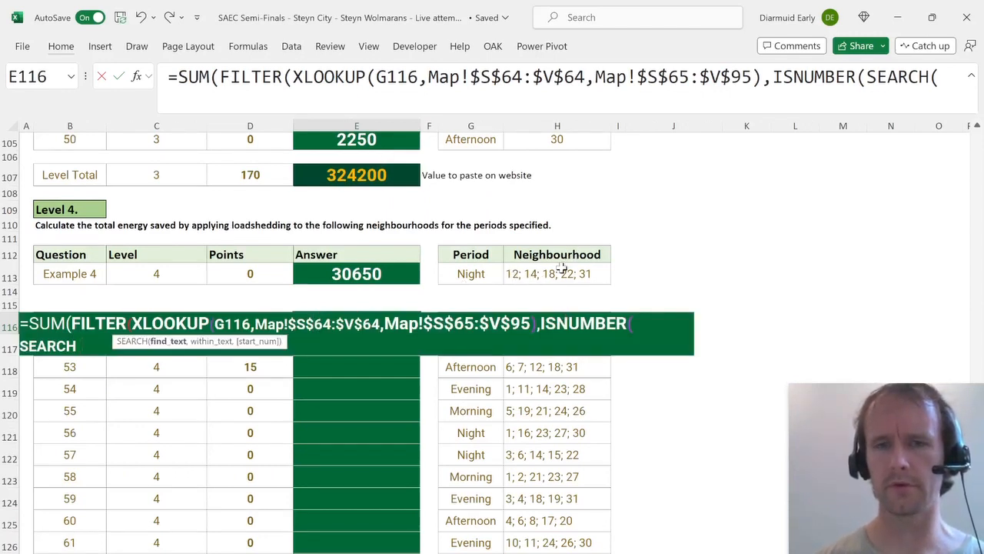
click(944, 80)
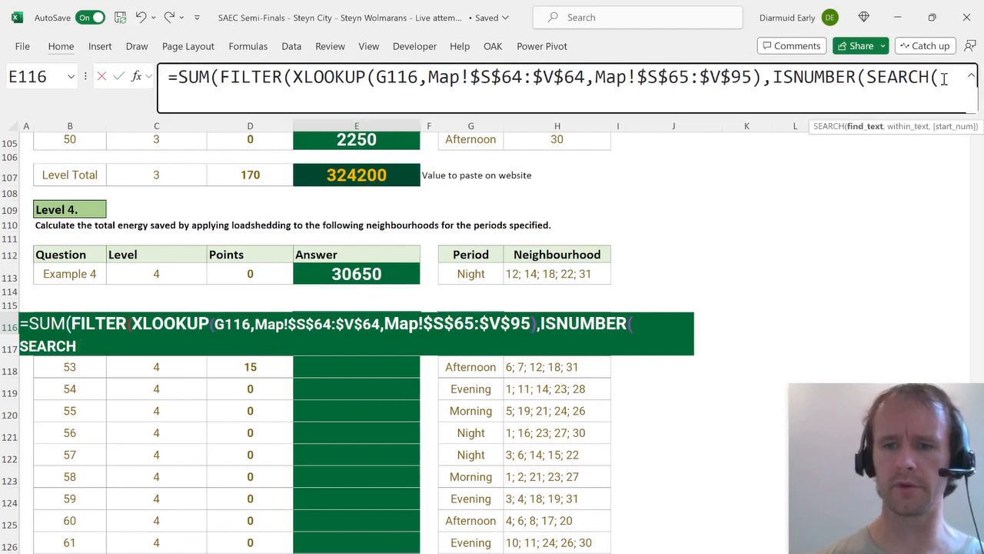
text(")
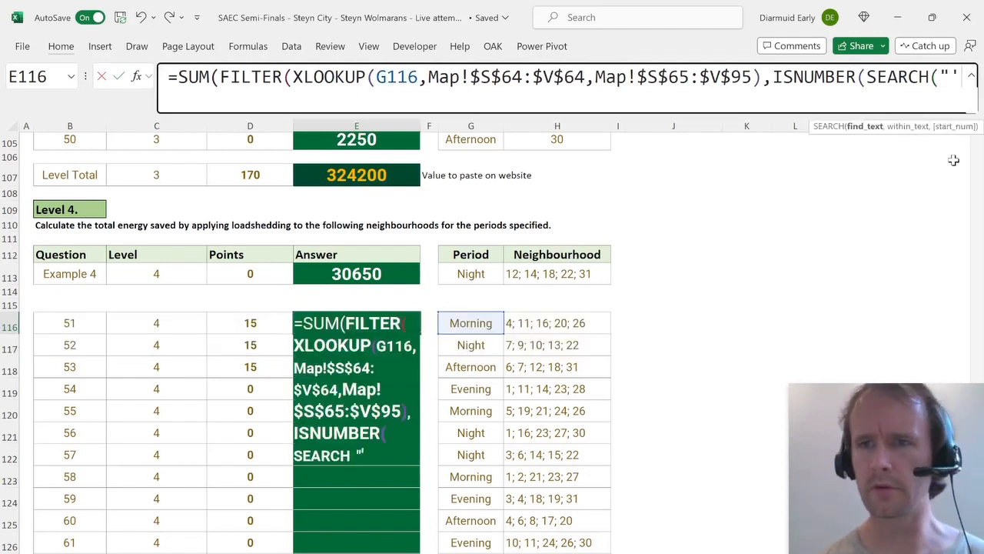
text(;)
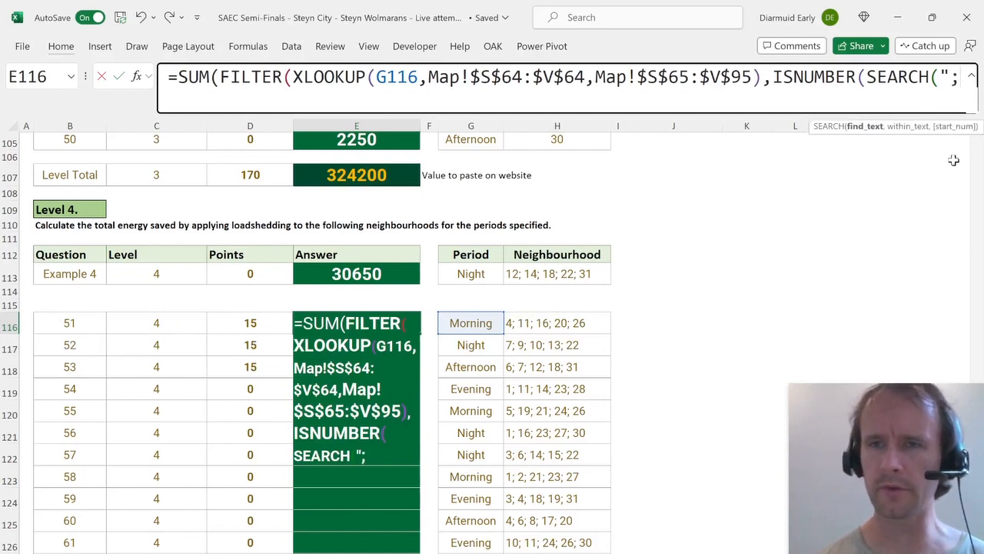
text( "&)
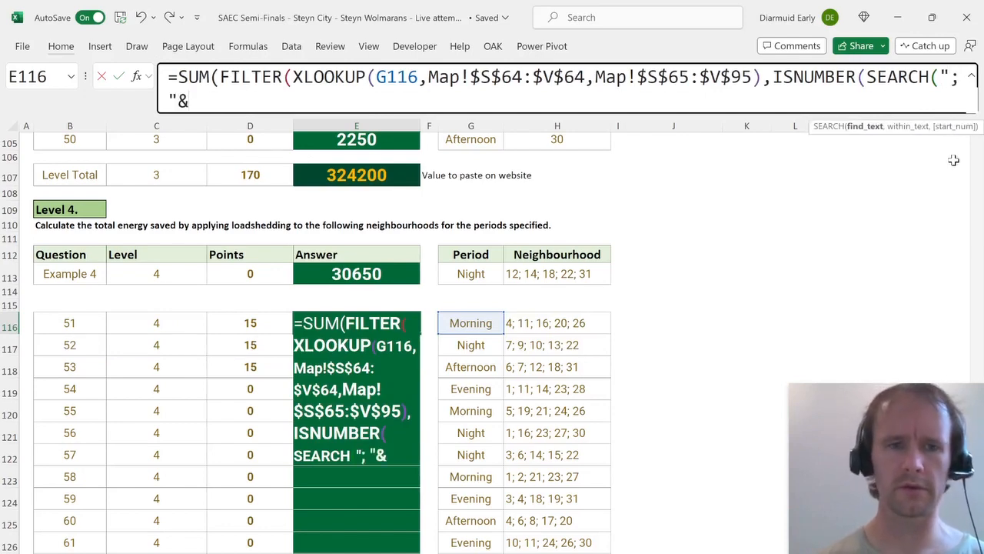
key(ctrl+Page_Up)
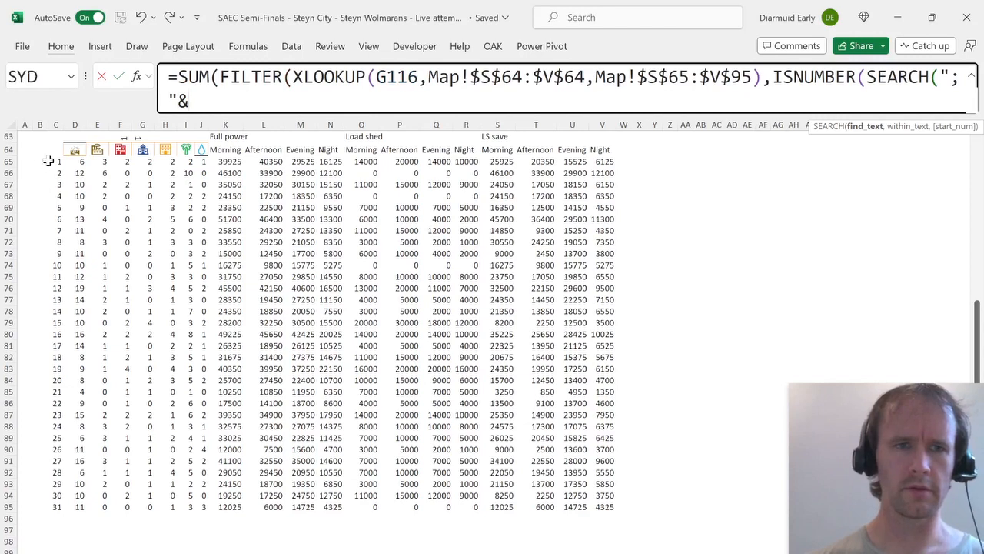
click(48, 161)
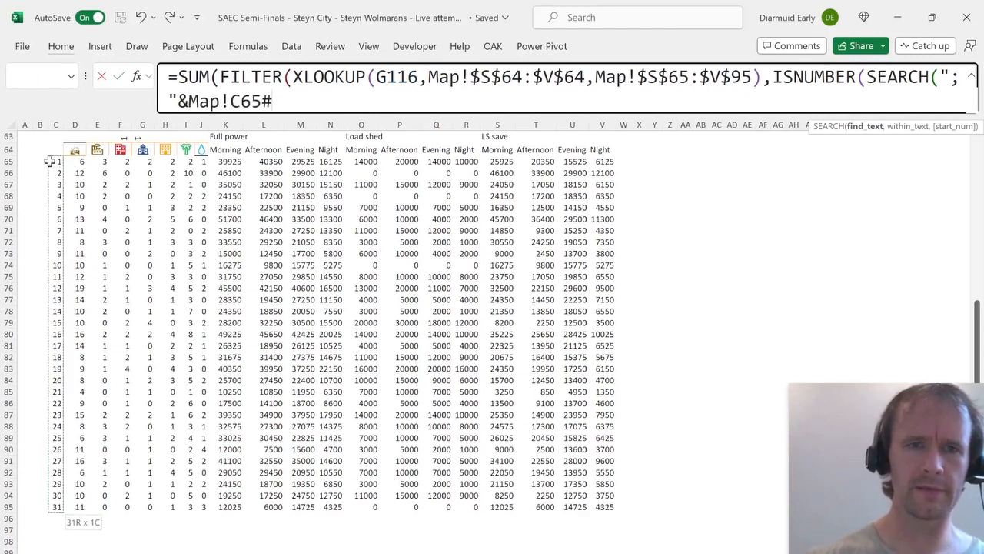
key(ctrl+Page_Down)
key(F4)
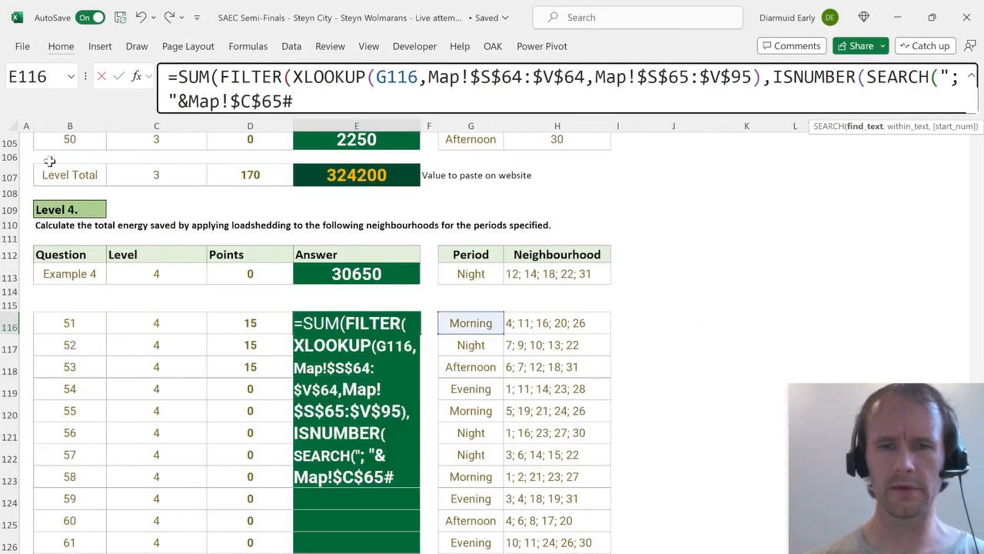
text(&"; ")
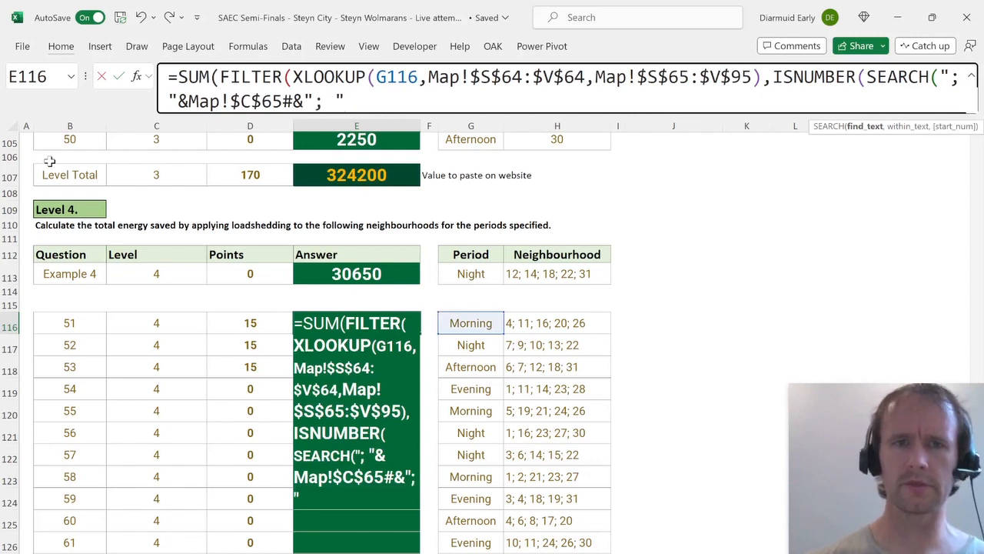
Begin SEARCH's within text with "; "& joined to the question's neighbourhood list H116, without the Case! sheet prefix.
text(,)
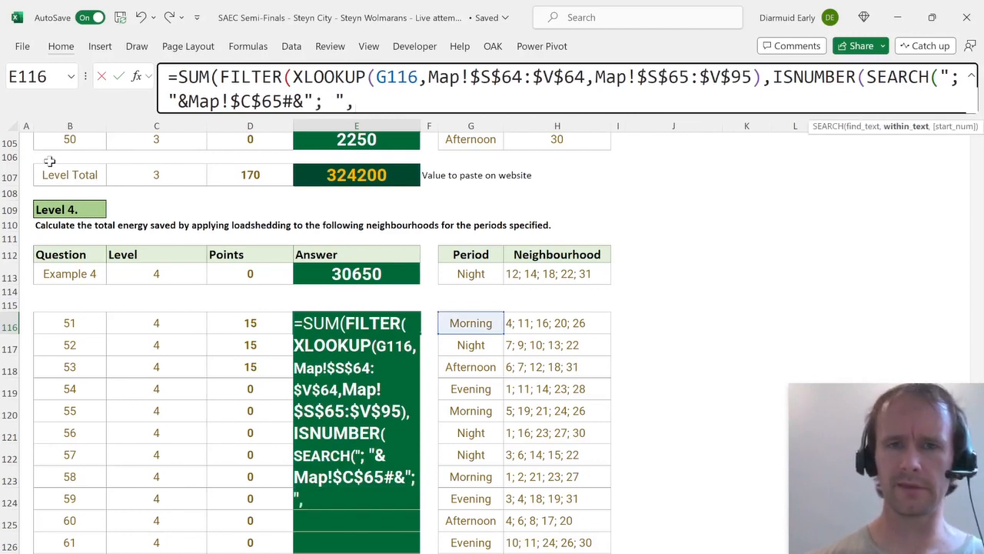
text("; ")
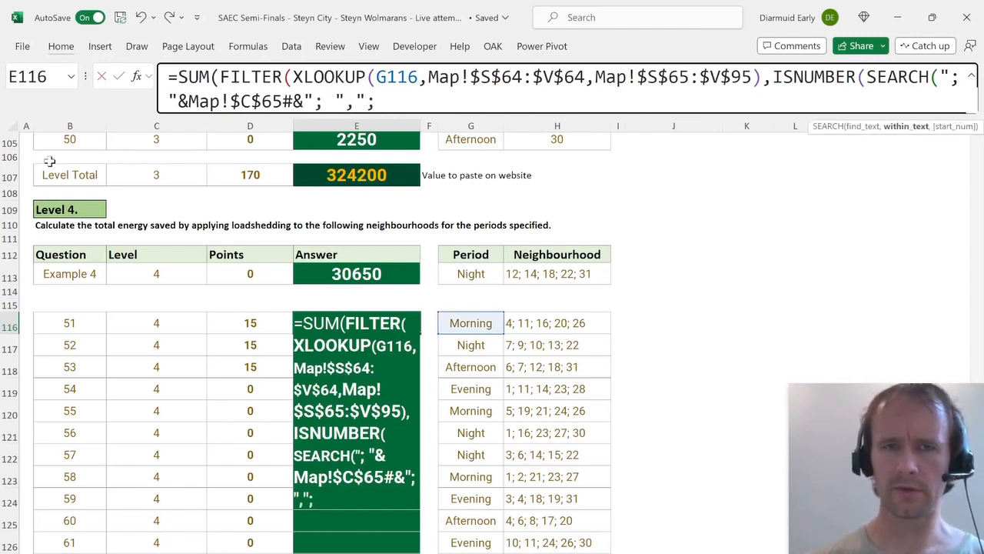
text(&)
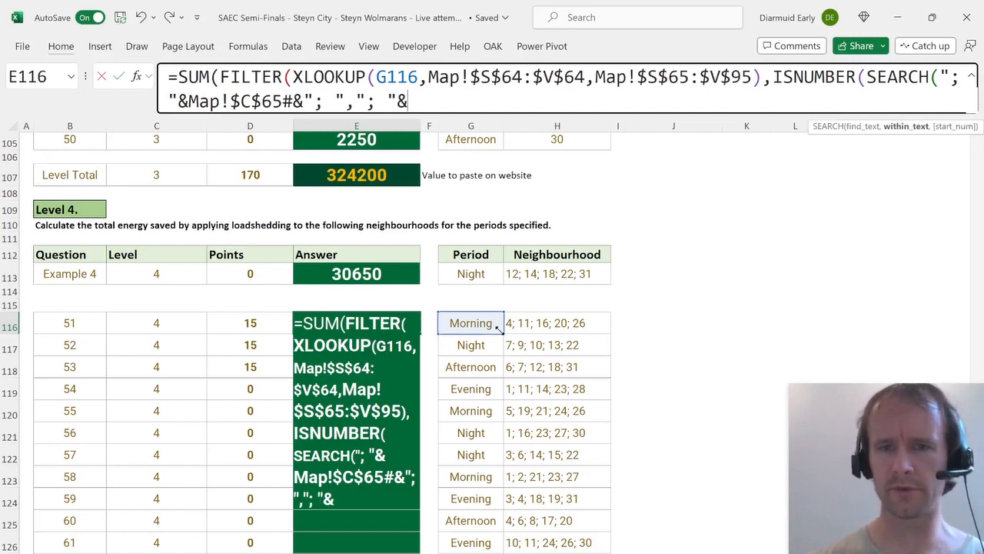
click(533, 325)
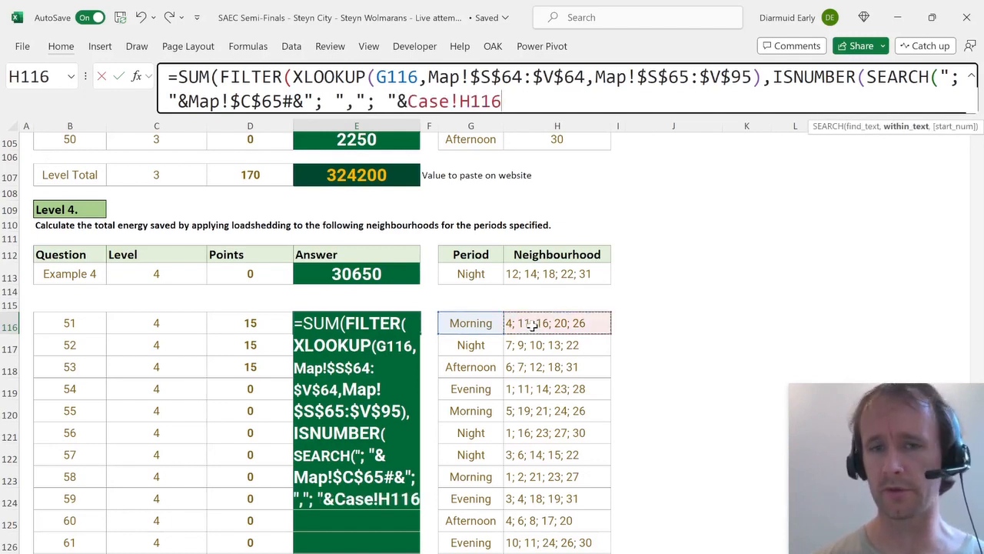
click(456, 100)
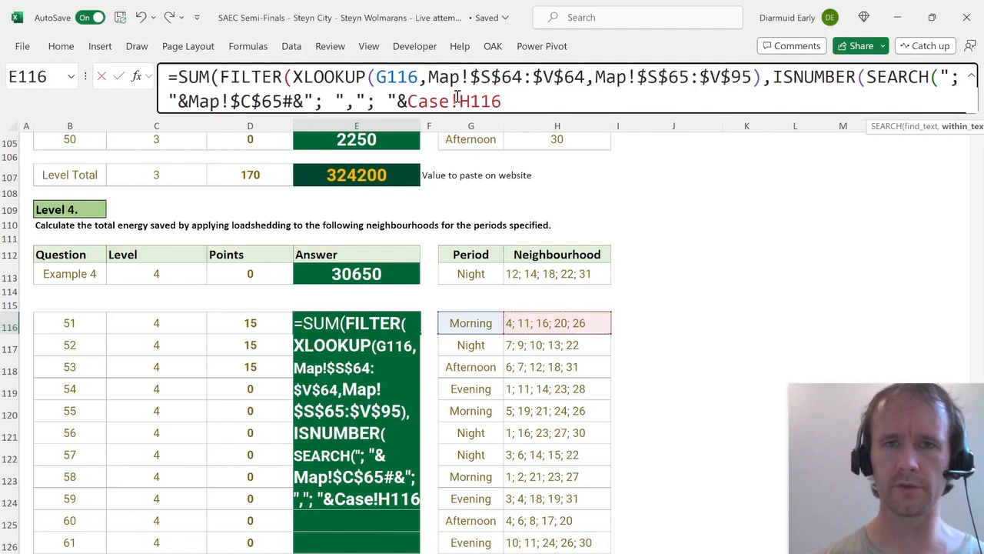
key(BackSpace)
key(BackSpace)
key(BackSpace)
key(BackSpace)
key(BackSpace)
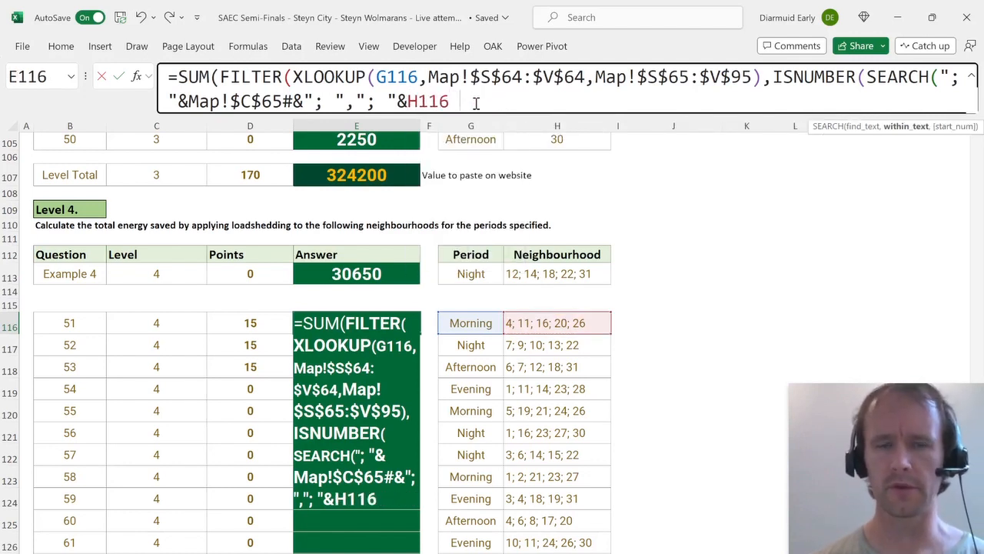
Append &"; " to the within text, close all the open functions and commit the formula in E116.
text(&")
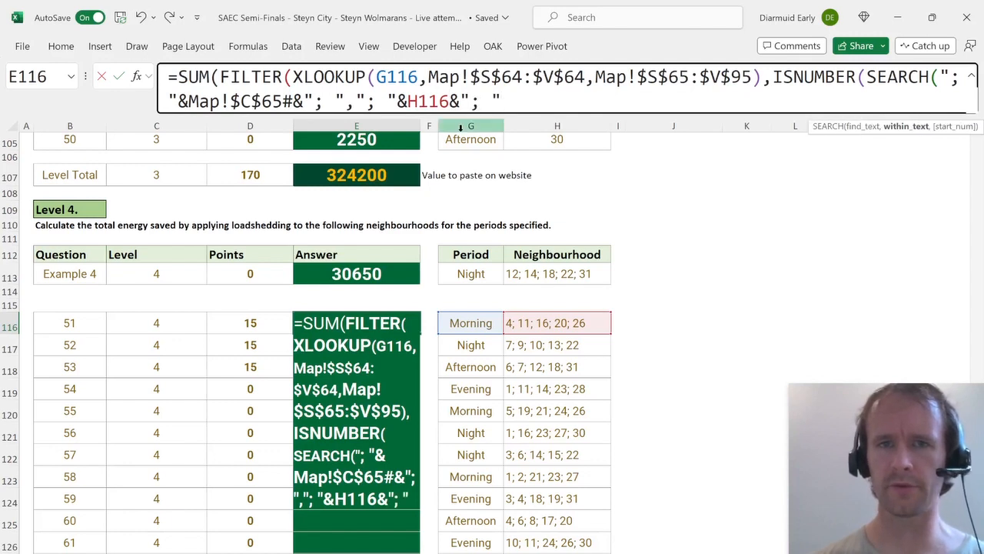
text(; ")
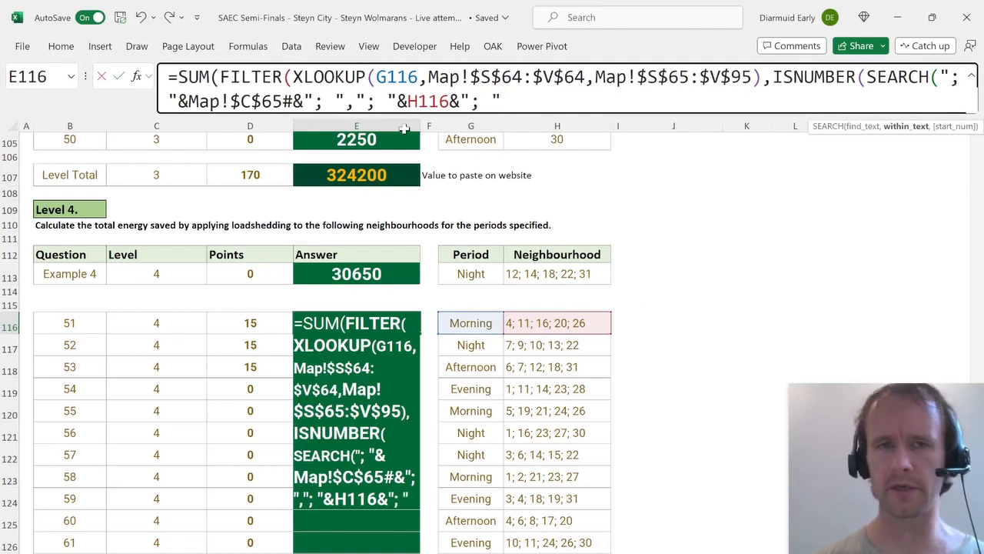
text()))
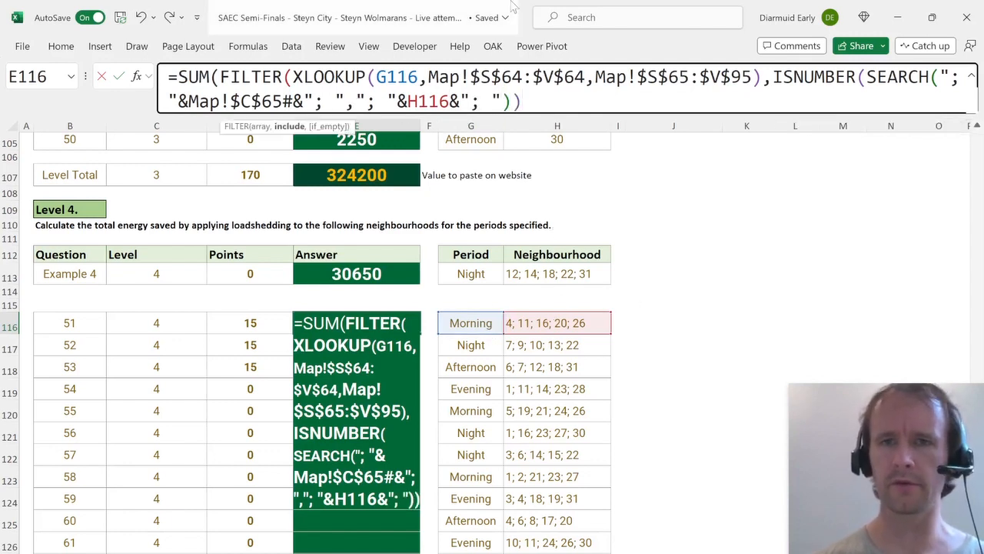
text()))
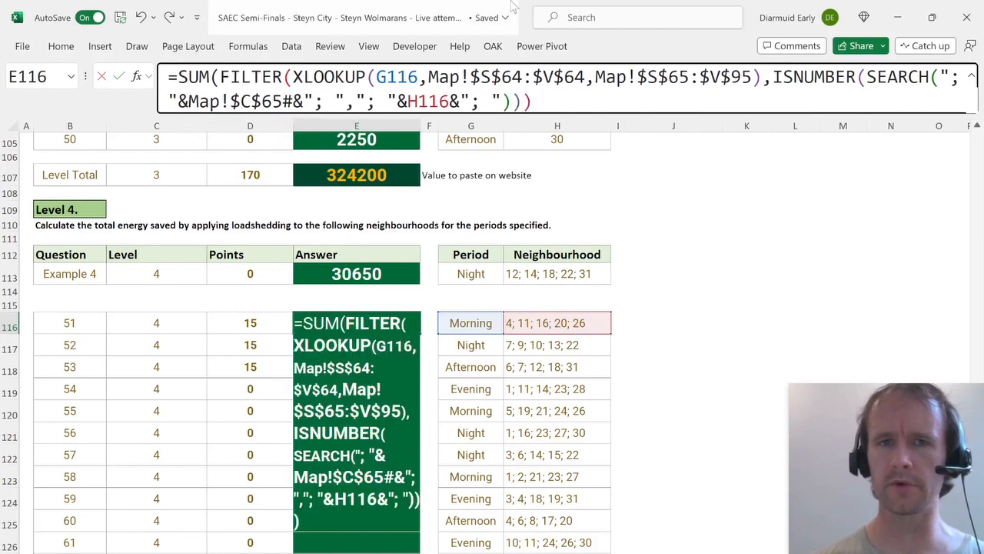
key(Return)
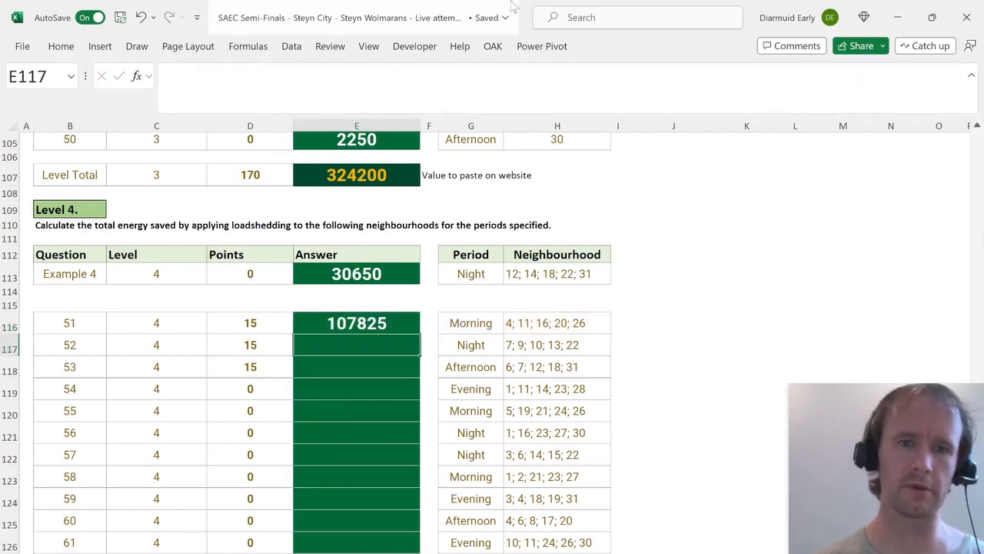
Copy the question 51 formula into the Example 4 answer cell E113 to test it against the given answer.
key(Up)
key(ctrl+c)
key(Up)
key(Up)
key(Up)
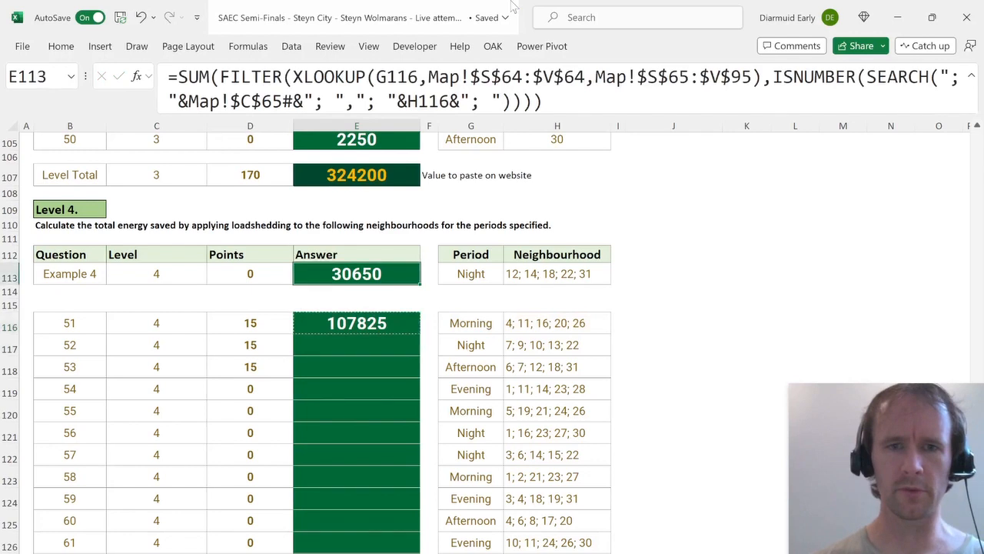
key(ctrl+v)
key(Down)
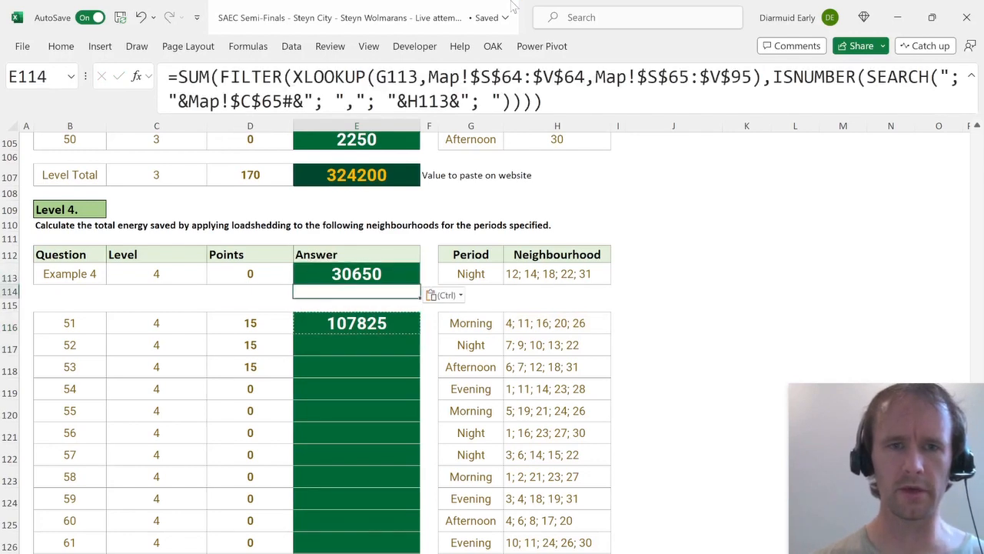
Fill the E116 formula down through E135 to answer Level 4 questions 51 to 70.
key(Down)
key(Left)
key(Down)
key(Right)
key(ctrl+shift+Down)
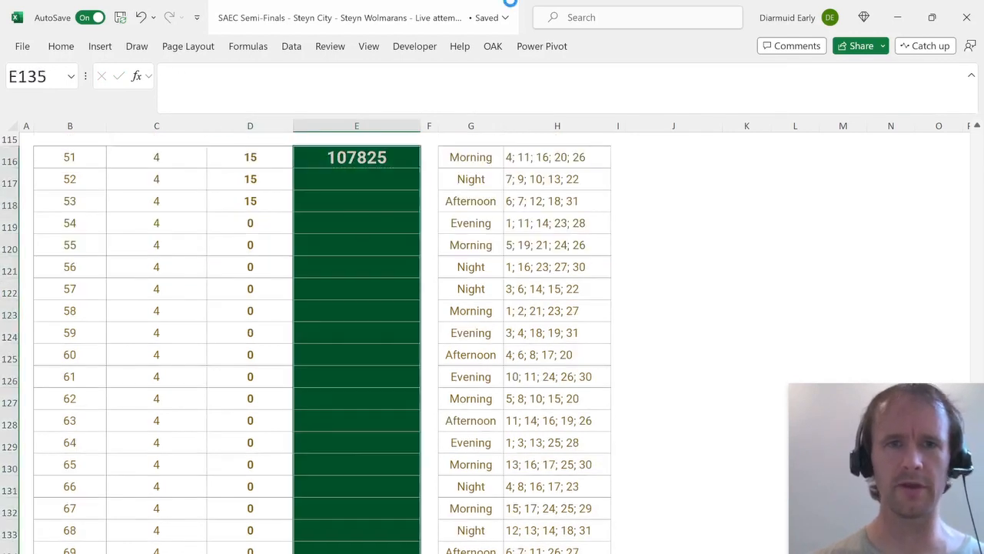
key(ctrl+d)
scroll(424, 290, down, 4)
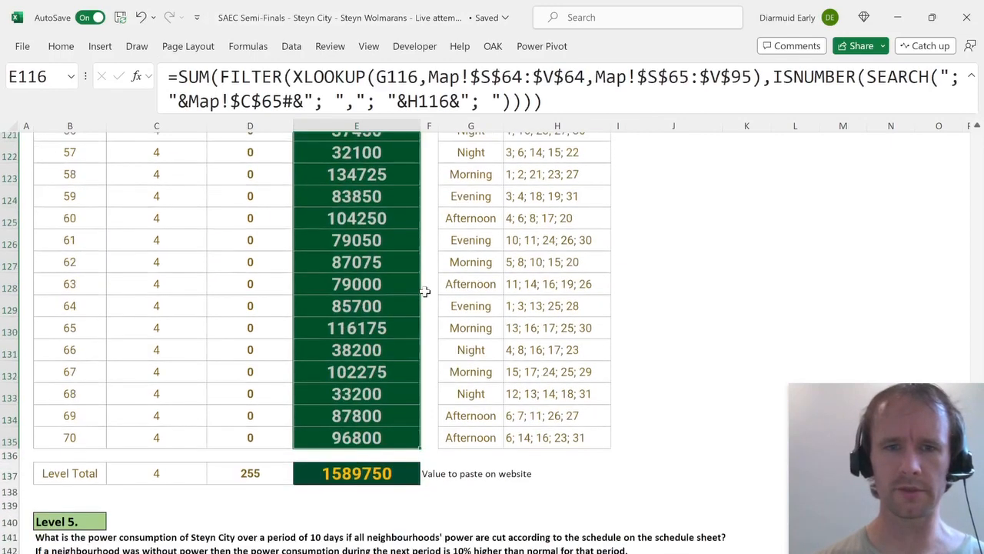
Start an XLOOKUP with lookup value 100 in H28, the bonus answer for the neighbourhood with the most residential properties.
scroll(424, 291, down, 4)
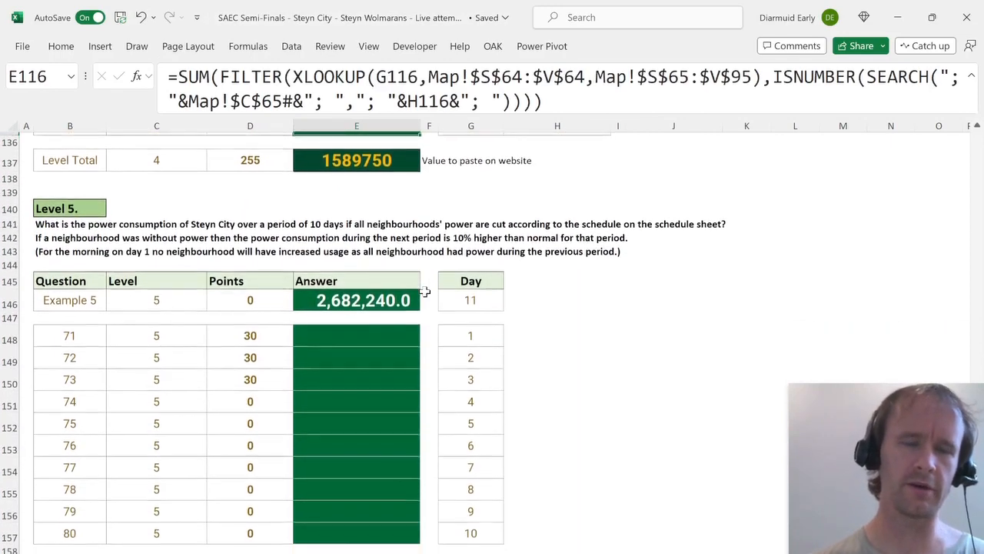
scroll(424, 291, up, 6)
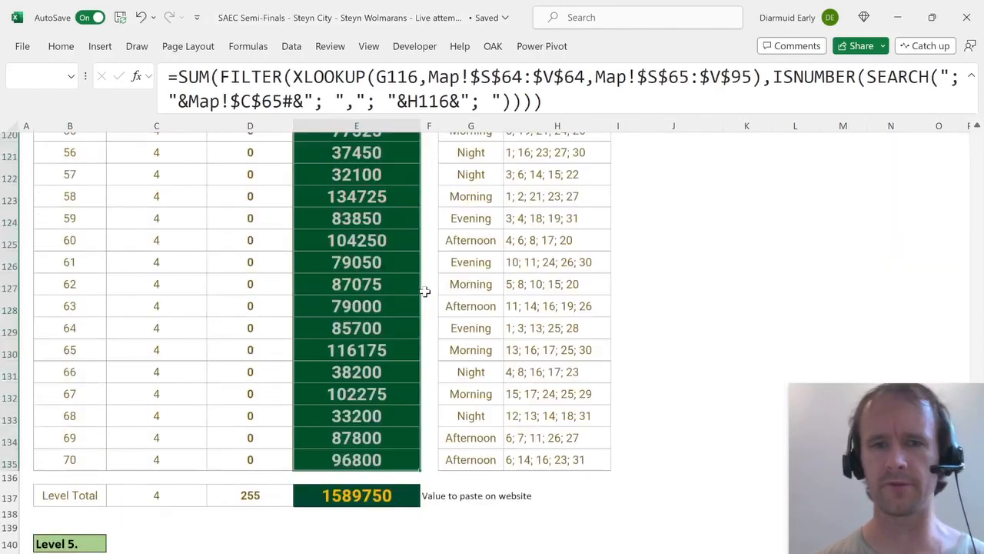
scroll(424, 291, up, 20)
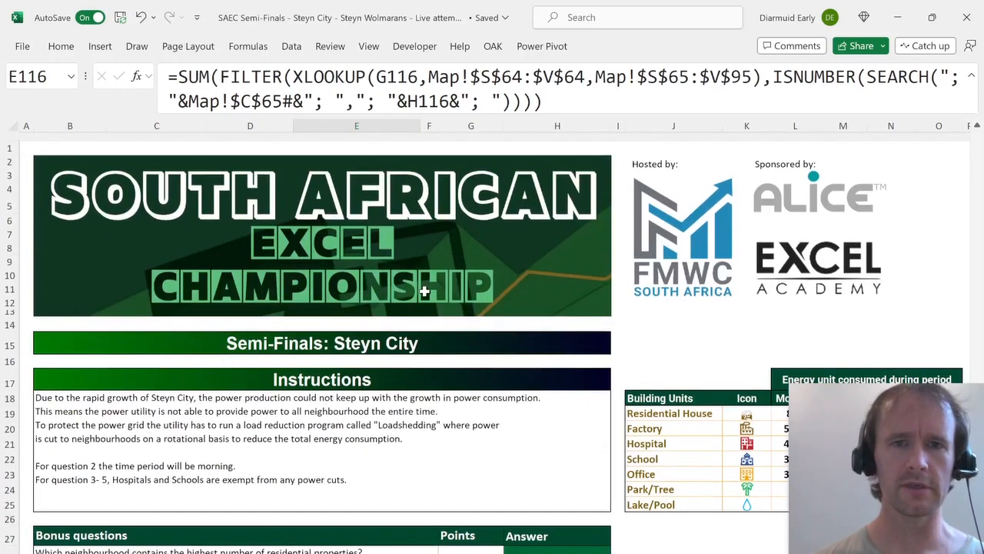
scroll(424, 290, down, 4)
scroll(424, 290, down, 1)
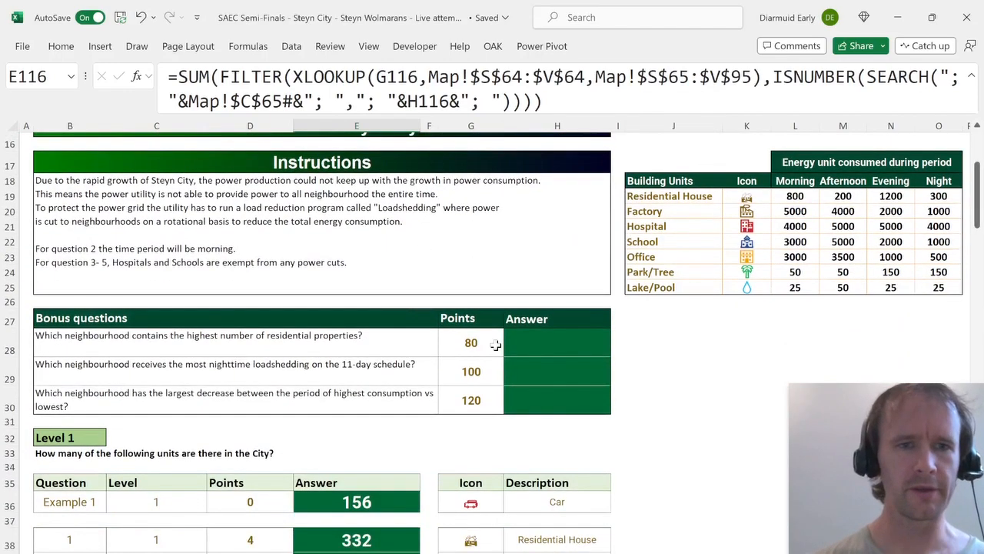
click(538, 339)
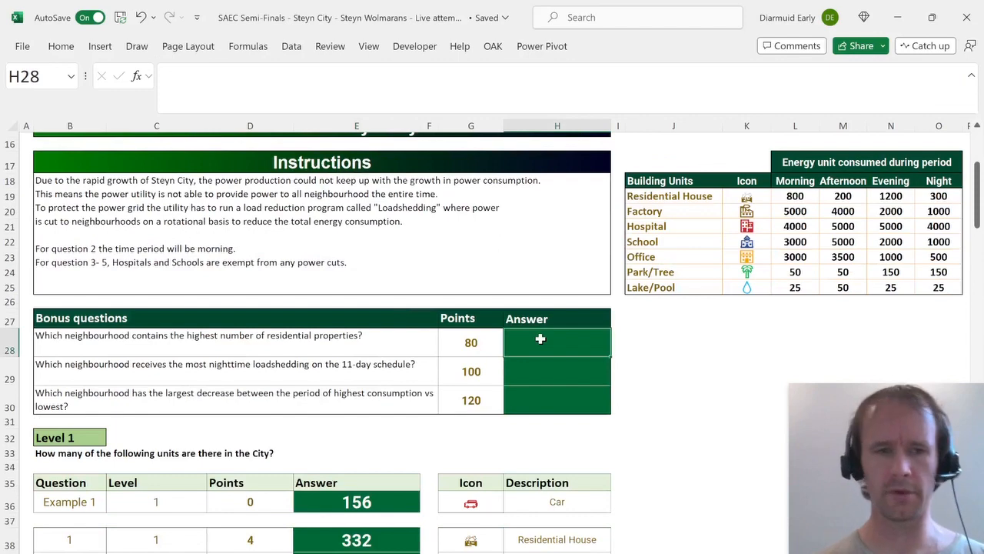
text(=xl)
key(Tab)
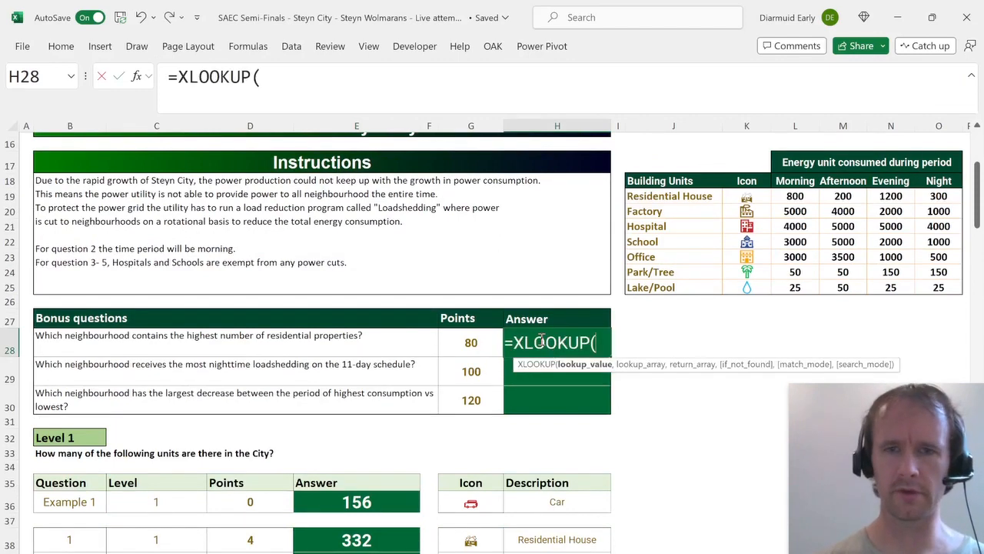
text(100,)
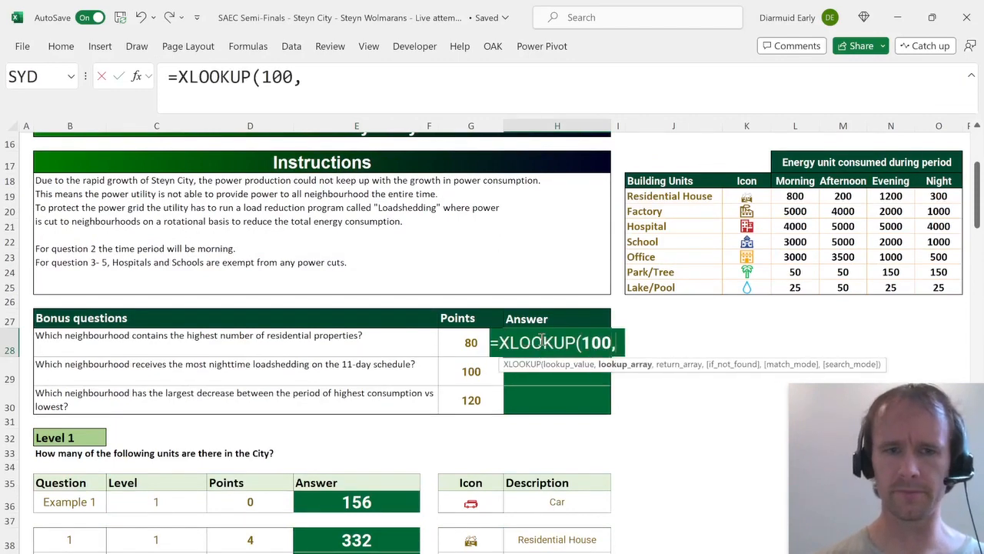
Set the XLOOKUP lookup array to the residential house counts on the Map sheet, starting at D65.
key(ctrl+Page_Down)
click(77, 162)
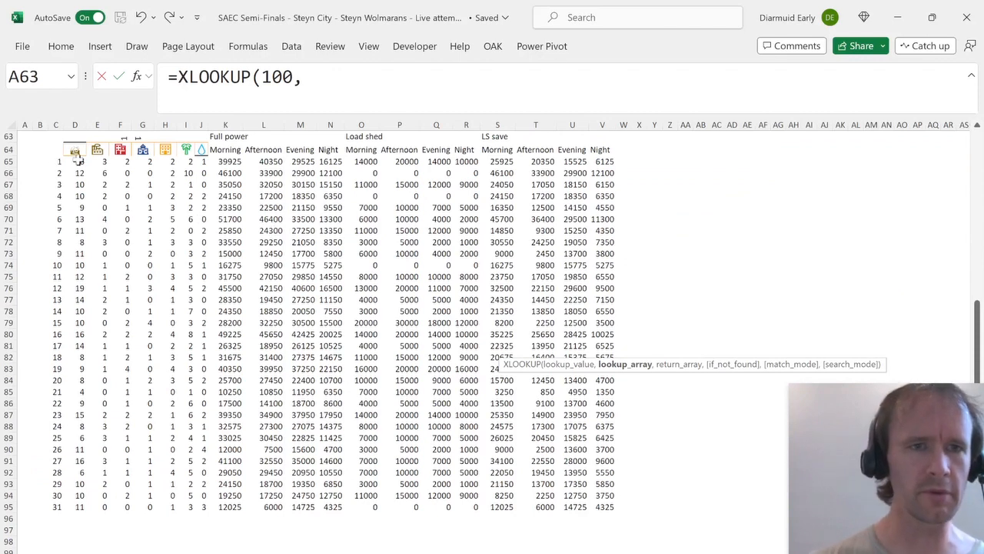
Complete H28's formula as =XLOOKUP(100,Map!$D$65:$D$95,Map!$C$65#,,-1) to answer the first bonus question.
key(ctrl+shift+Down)
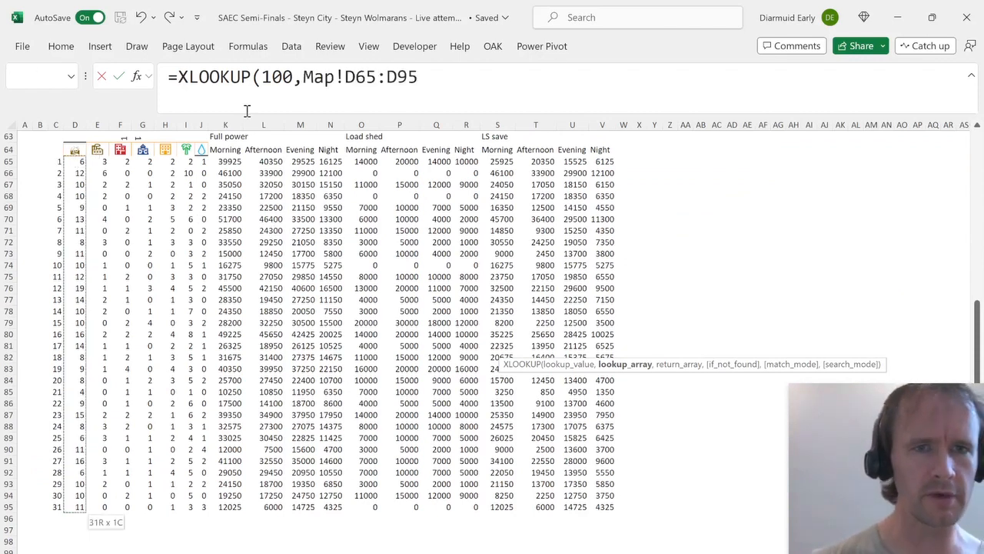
key(F4)
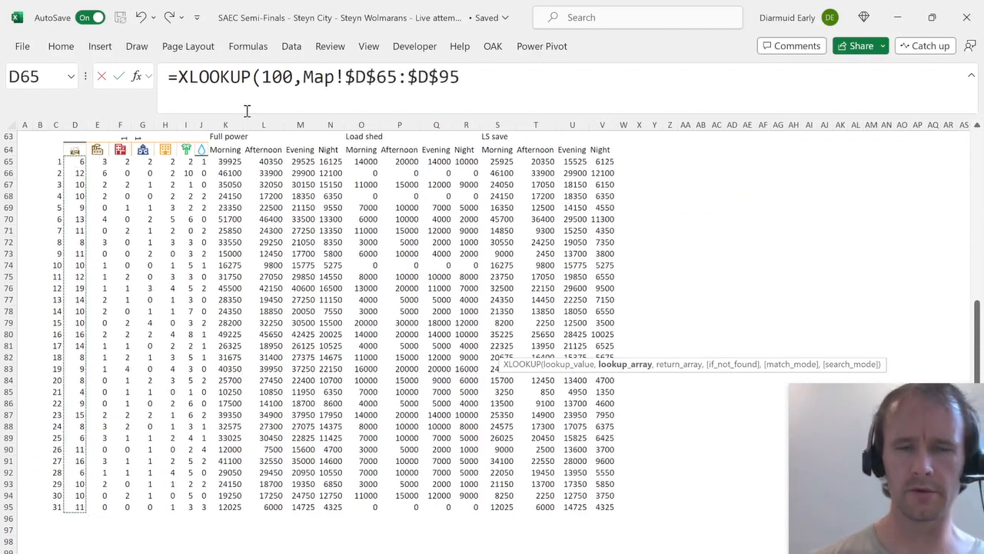
text(,)
click(57, 162)
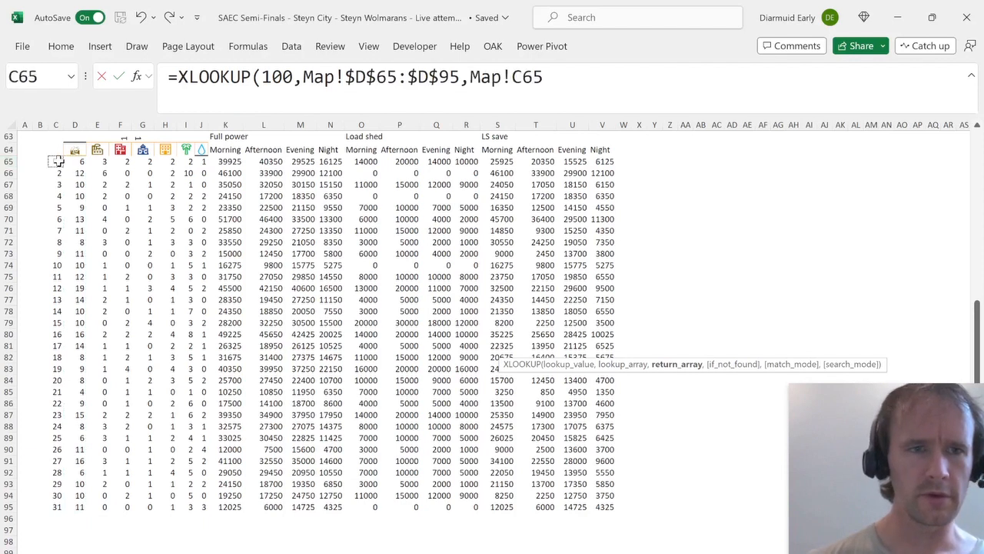
text(#)
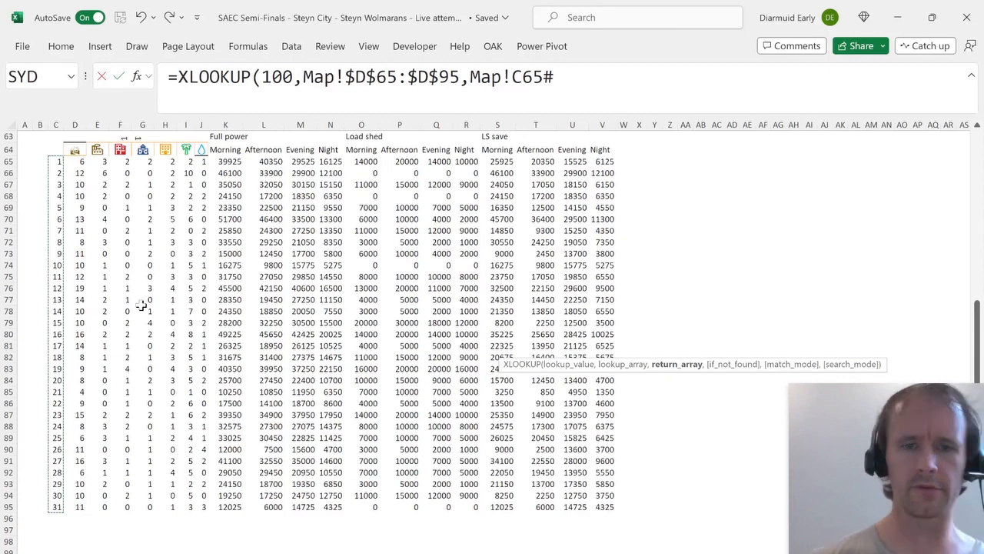
key(F4)
text(,)
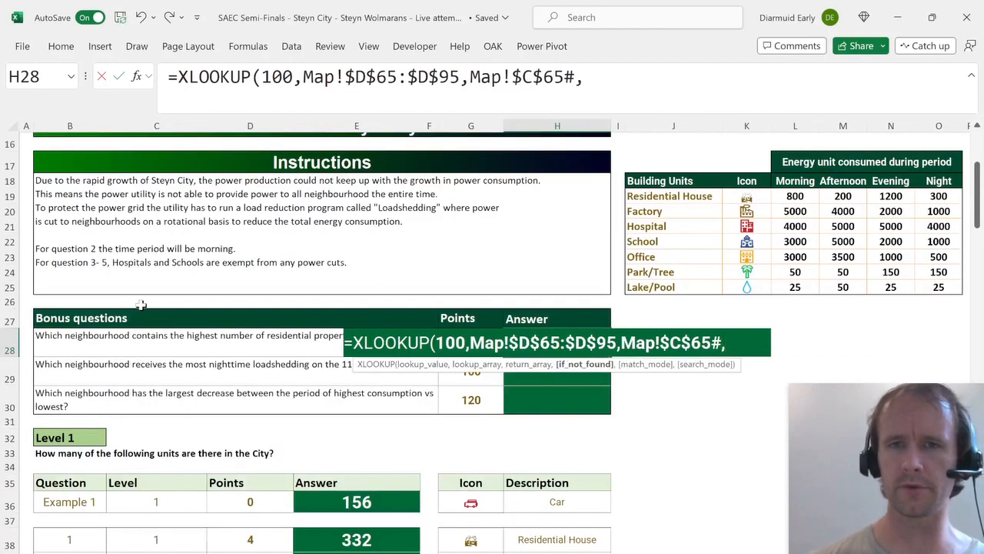
text(,-1))
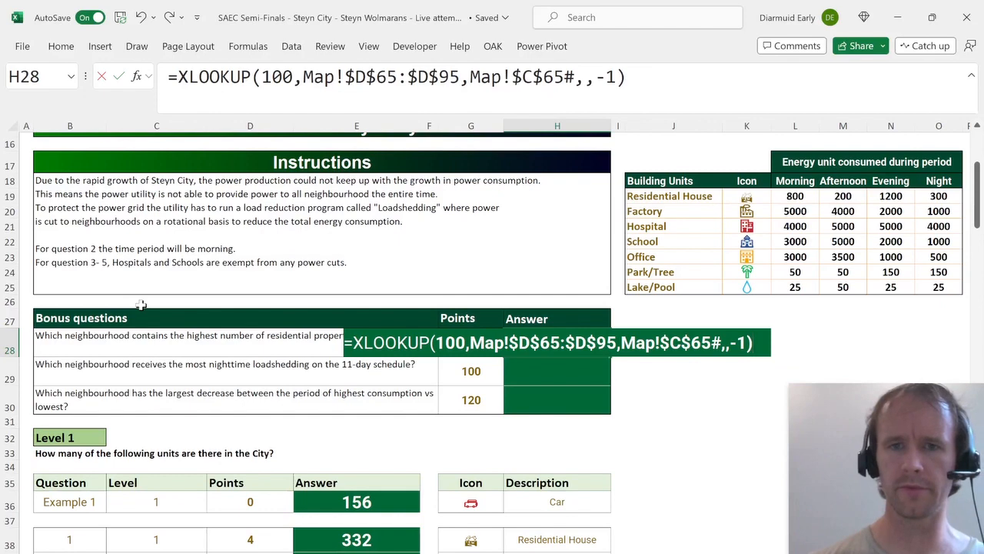
key(Return)
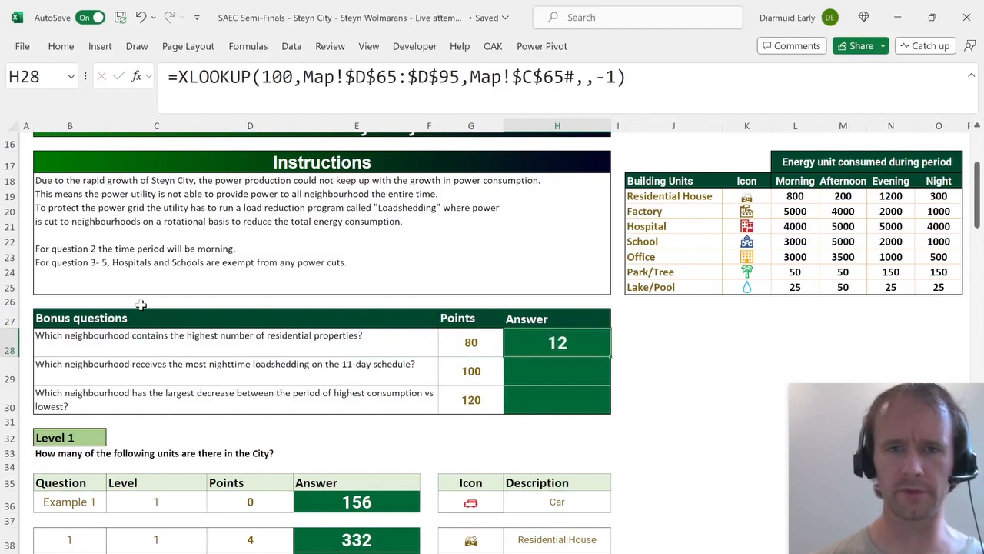
Go to the sheet listing neighbourhoods without power and select the empty cell I2 beside the schedule.
key(Down)
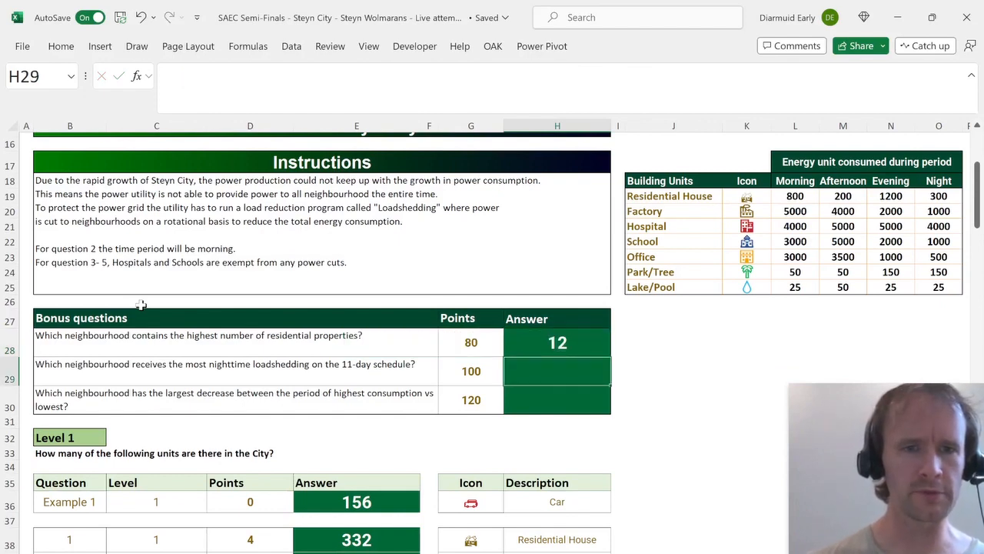
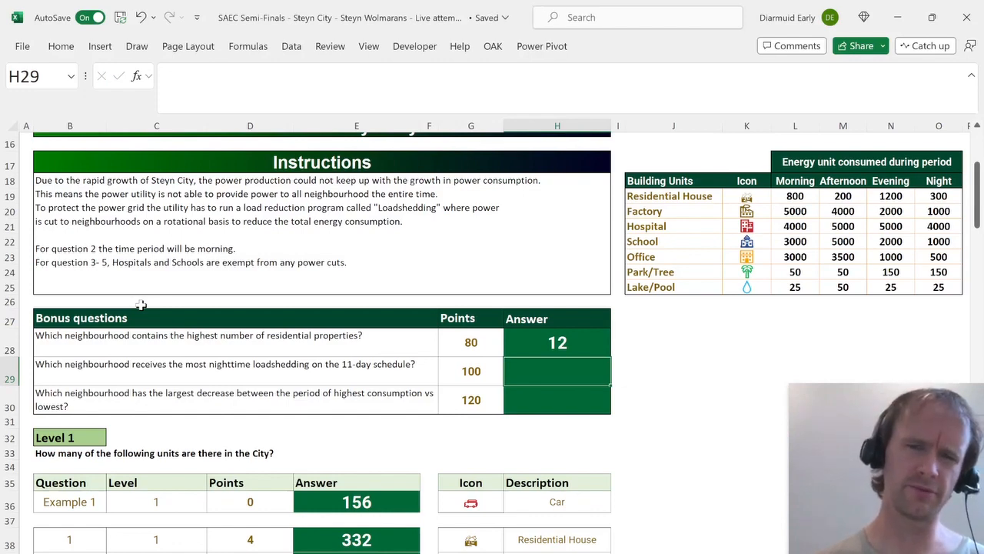
key(ctrl+Page_Down)
key(ctrl+Page_Down)
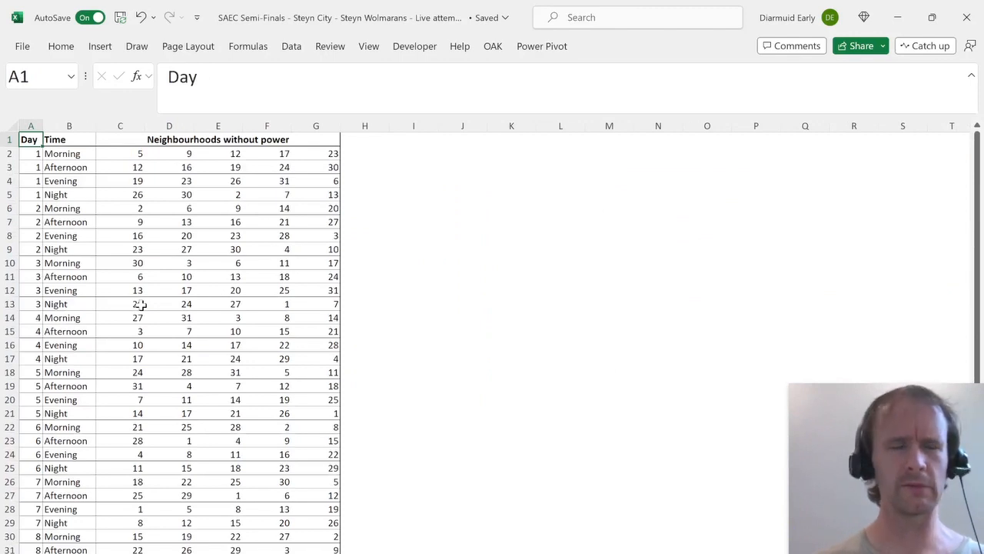
key(Right)
key(Right)
key(Down)
key(Right)
key(Right)
key(Right)
key(Right)
key(Right)
key(Right)
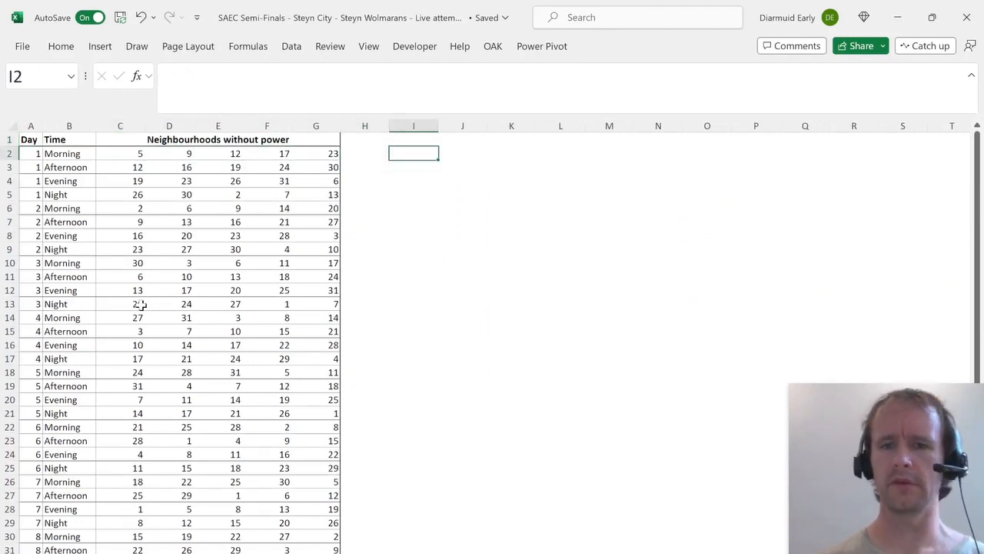
text(=fil)
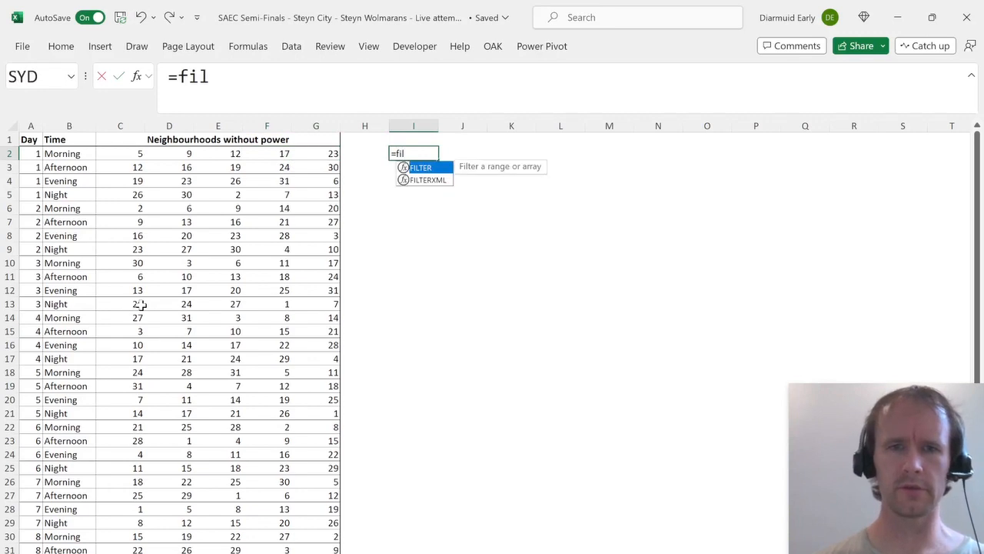
key(Tab)
key(Left)
key(Left)
key(Left)
key(Left)
key(Left)
key(Left)
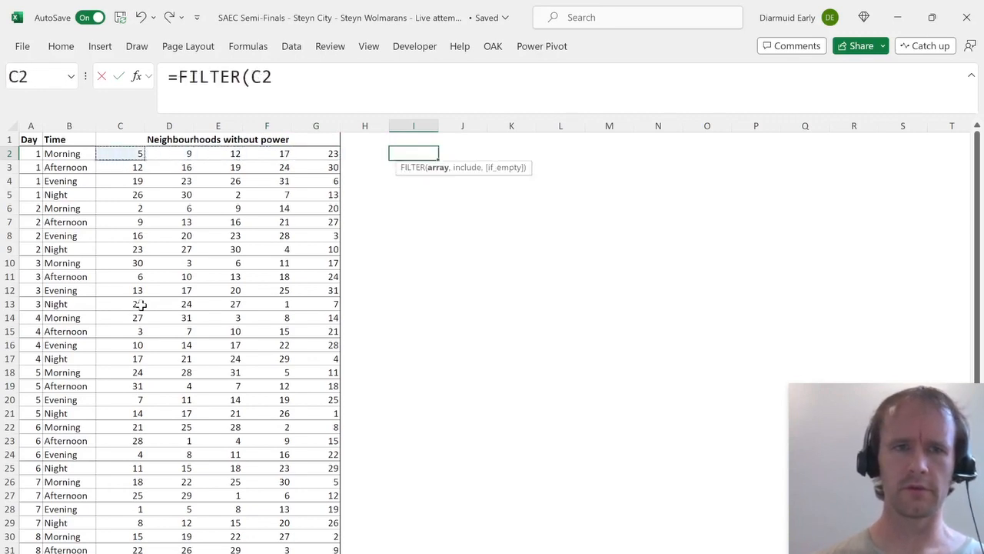
key(ctrl+shift+Right)
key(ctrl+shift+Down)
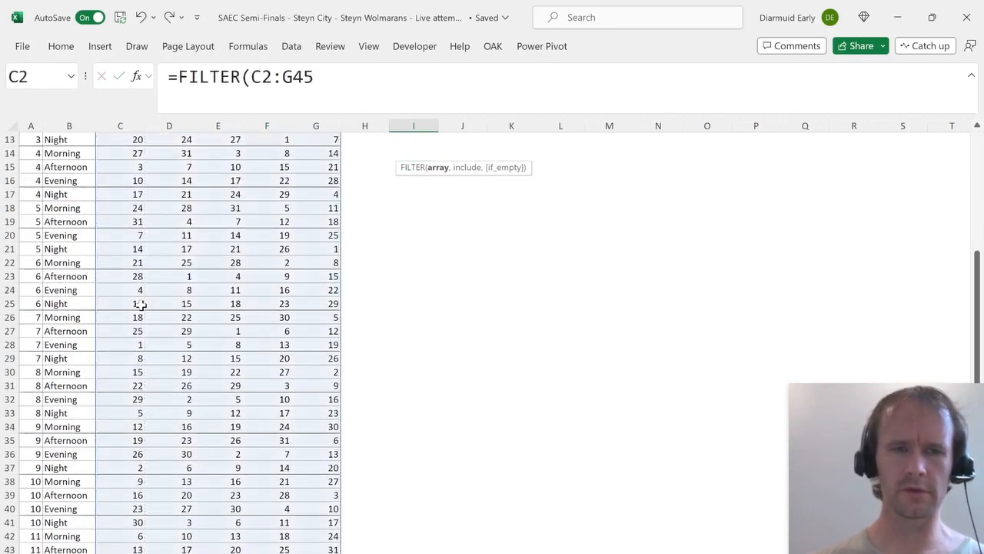
key(Escape)
List the neighbourhood numbers from I2 downward with =SEQUENCE(31).
text(=f)
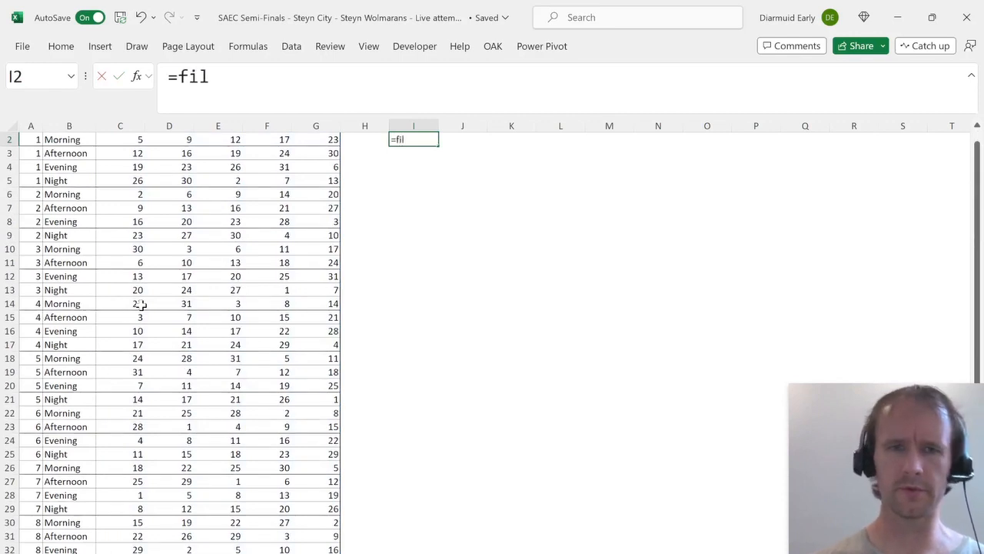
text(il)
key(BackSpace)
key(BackSpace)
key(BackSpace)
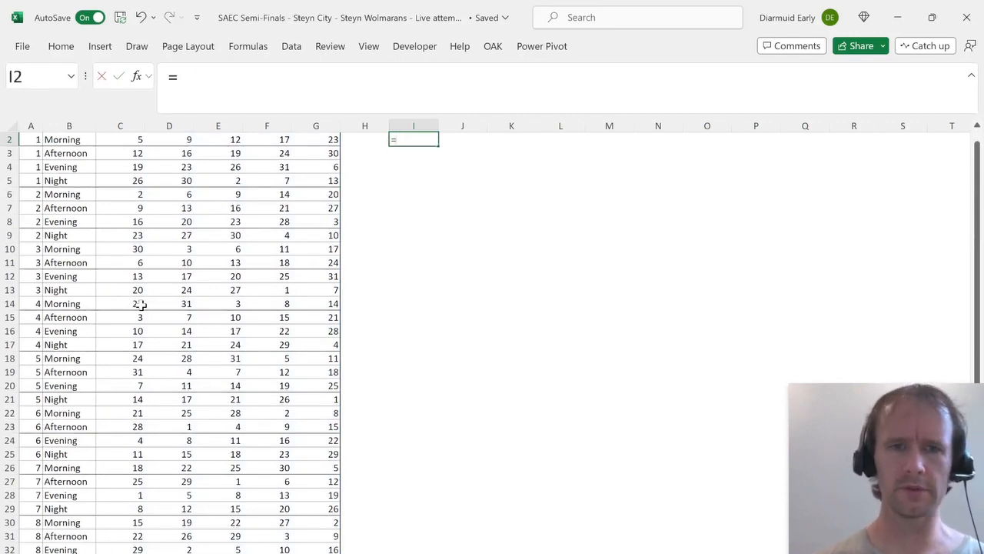
text(seq)
key(Tab)
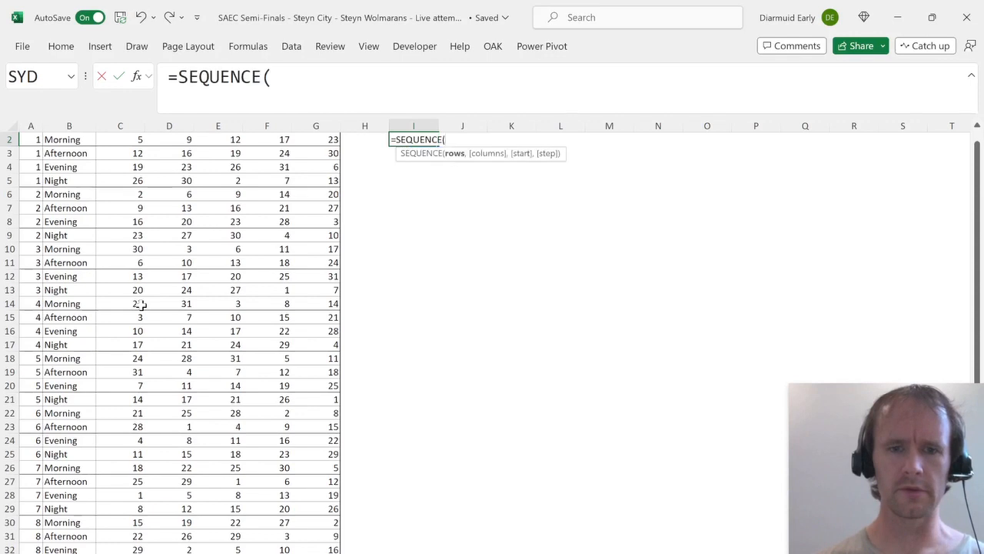
text(31))
key(ctrl+Return)
Begin a COUNTIFS formula in J2 that matches the range C$2:C$45 against the neighbourhood list $I$2#.
key(Up)
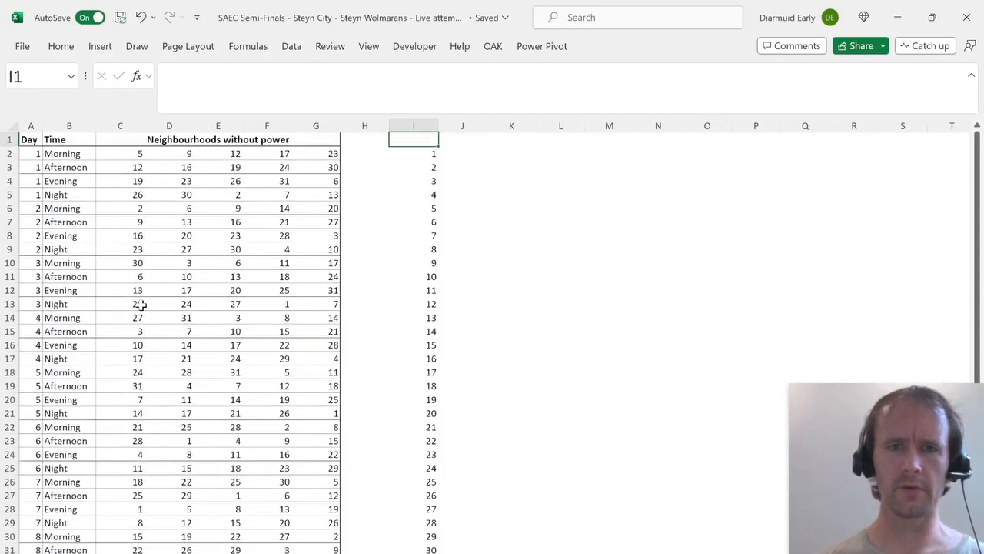
key(Down)
key(Right)
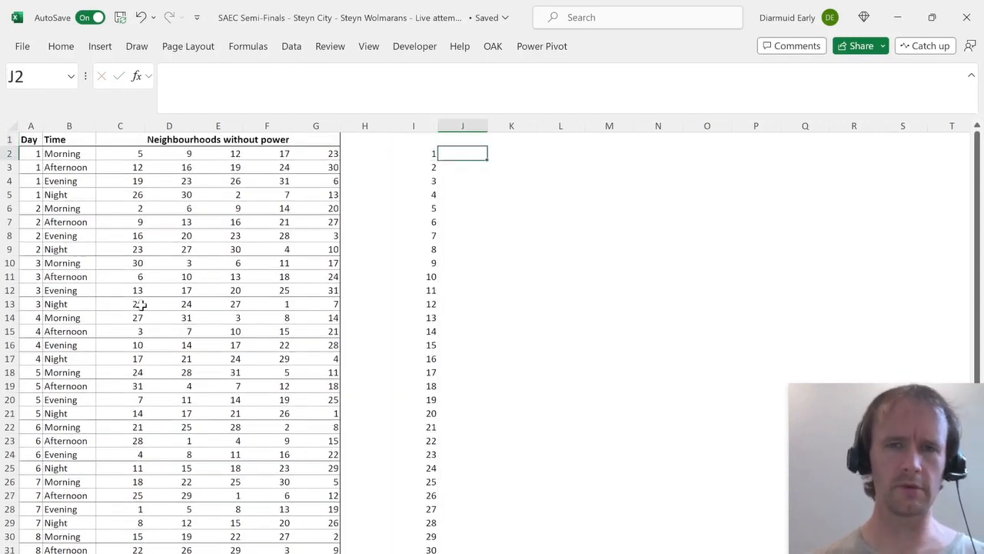
text(=counti)
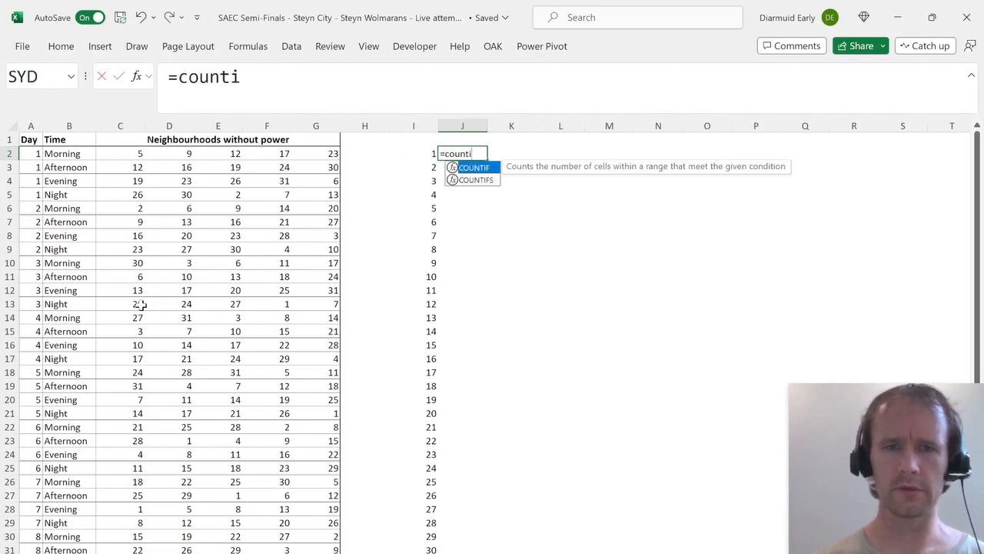
key(Down)
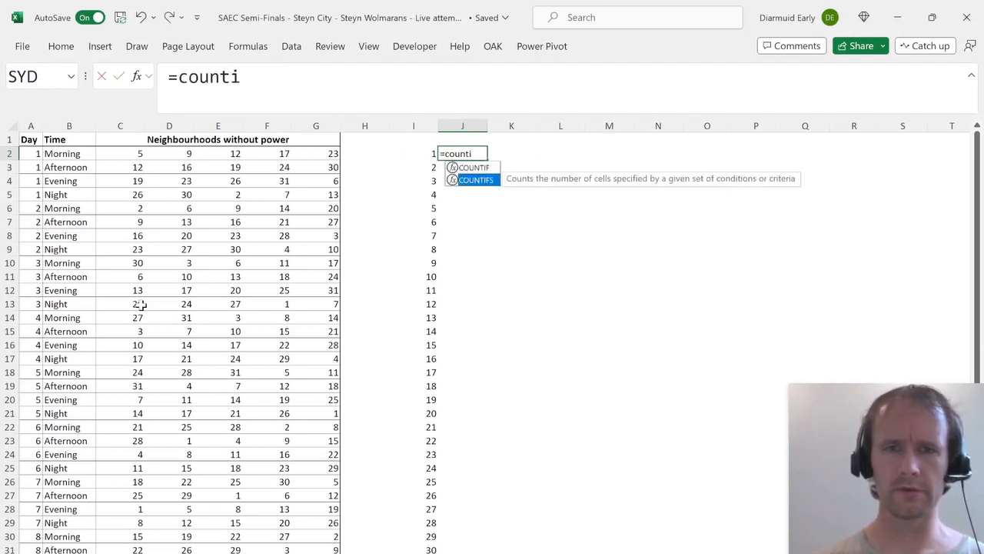
key(Tab)
key(Left)
key(Left)
key(Left)
key(Left)
key(Left)
key(Left)
key(Left)
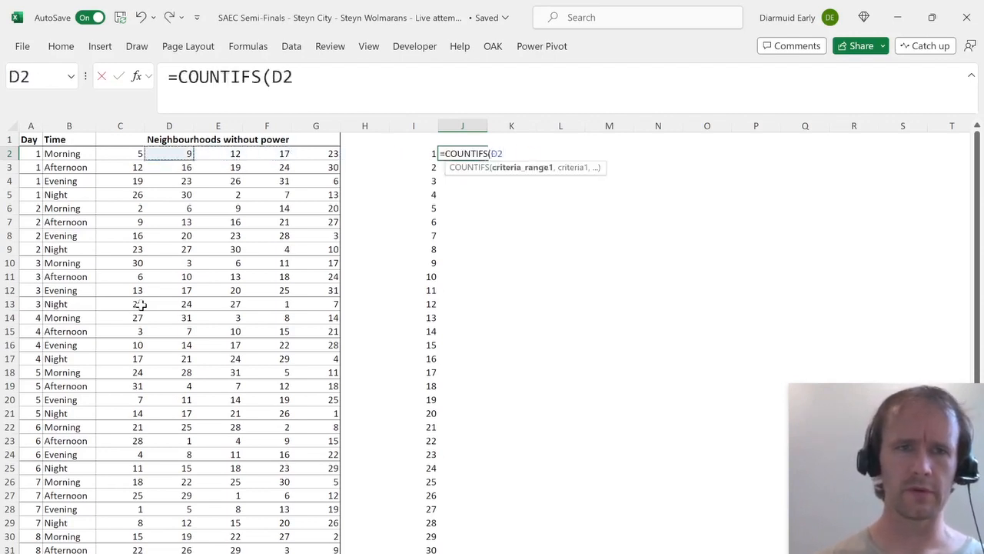
key(ctrl+shift+Down)
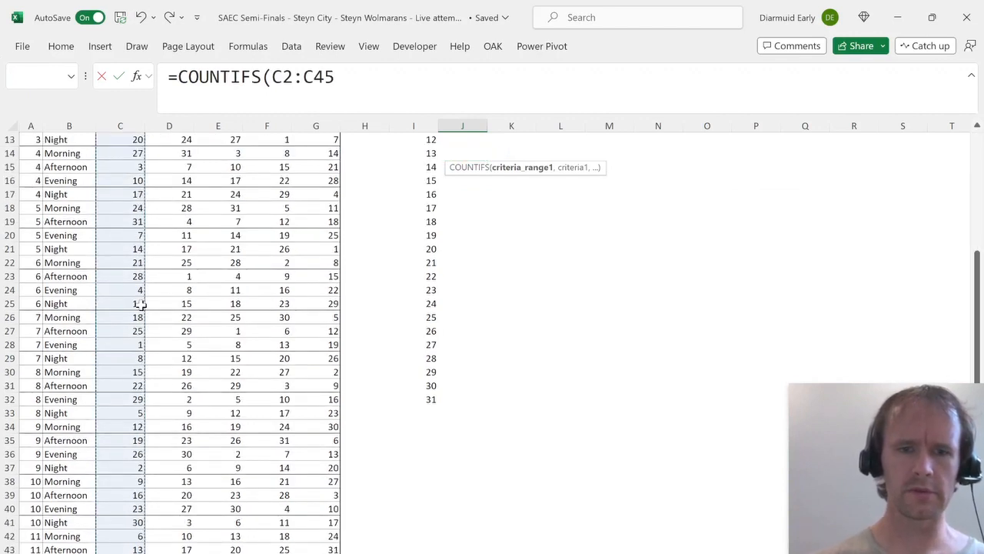
key(F4)
key(F4)
text(,)
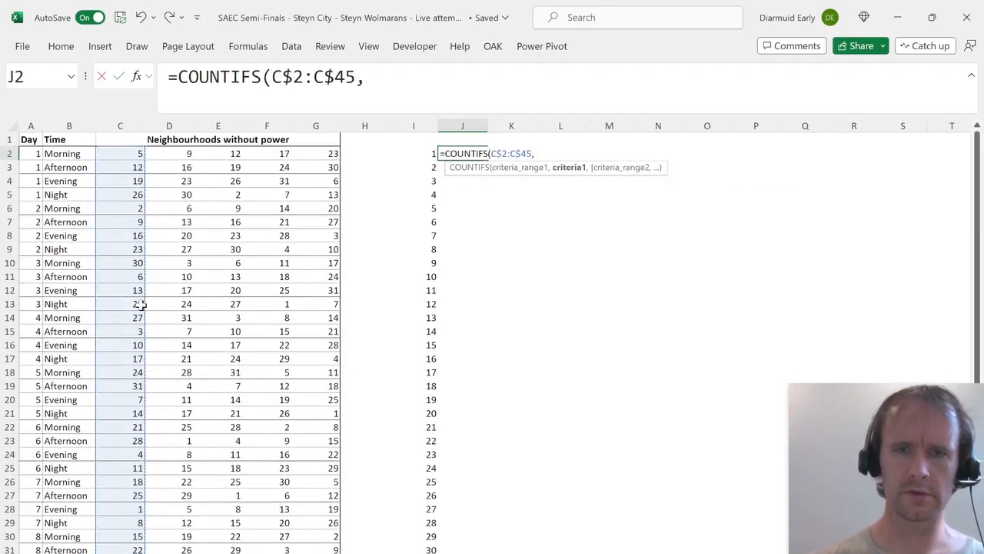
key(Left)
text(#)
key(F4)
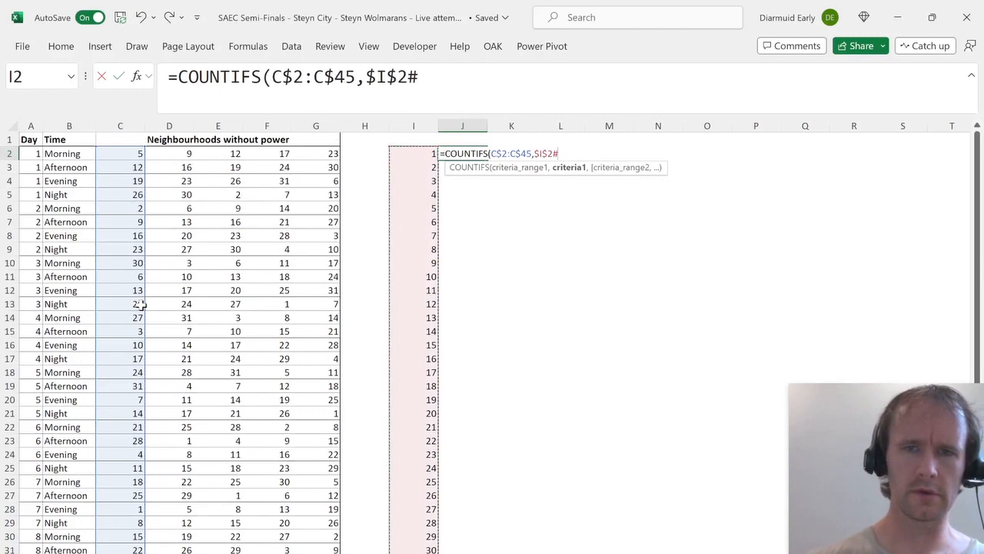
Add the range $B$2:$B$45 with the criterion "Night" to the COUNTIFS formula and enter it in J2.
text(,)
key(Left)
key(ctrl+Left)
key(ctrl+Left)
key(Right)
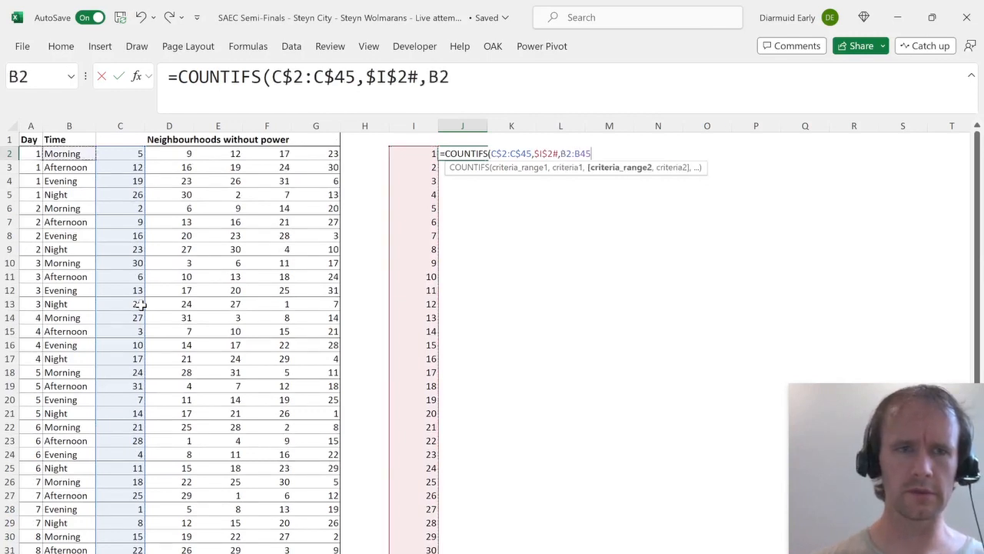
key(ctrl+shift+Down)
key(F4)
text(,)
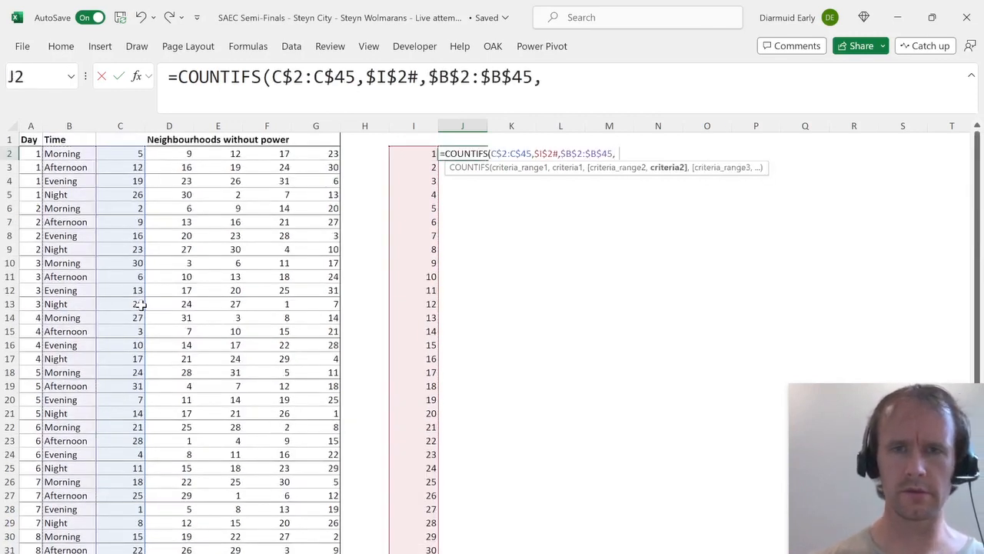
text("Night"))
key(ctrl+Return)
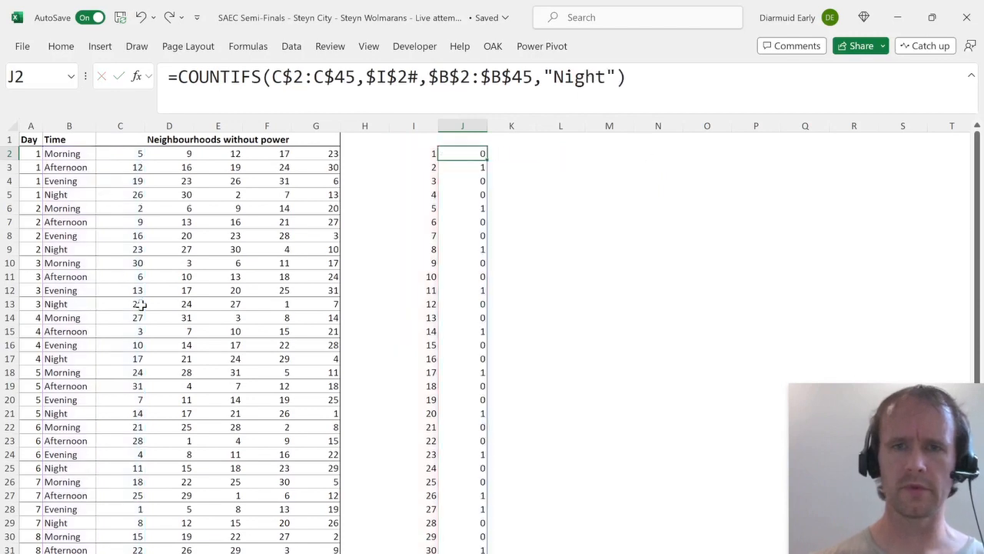
Copy the night-count formula from J2 across K2:N2 to cover the remaining schedule columns.
key(shift+Right)
key(shift+Right)
key(shift+Right)
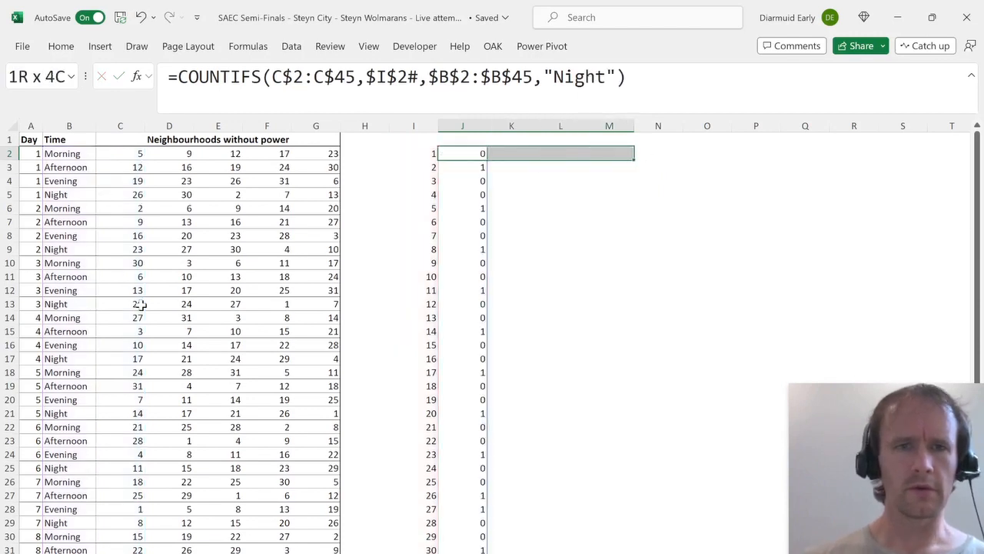
key(ctrl+r)
key(ctrl+Right)
key(F2)
key(Tab)
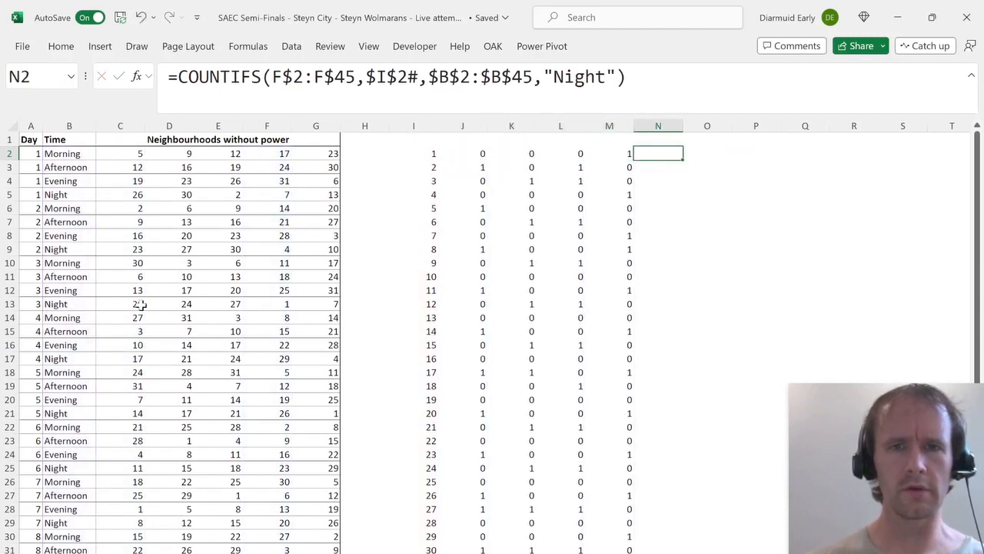
key(ctrl+r)
key(F2)
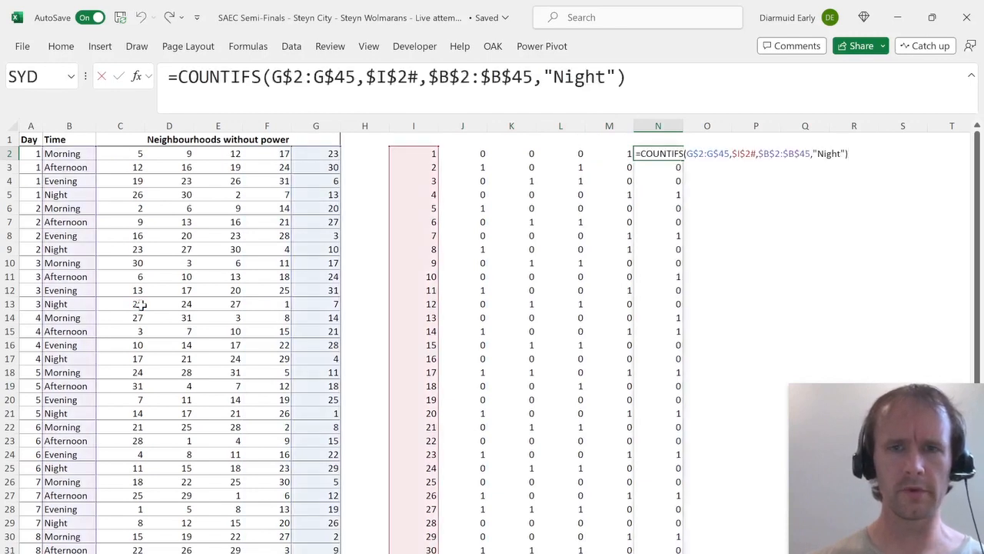
key(Tab)
Total the first neighbourhood's night counts in O2 with =SUM(J2:N2).
text(=sum)
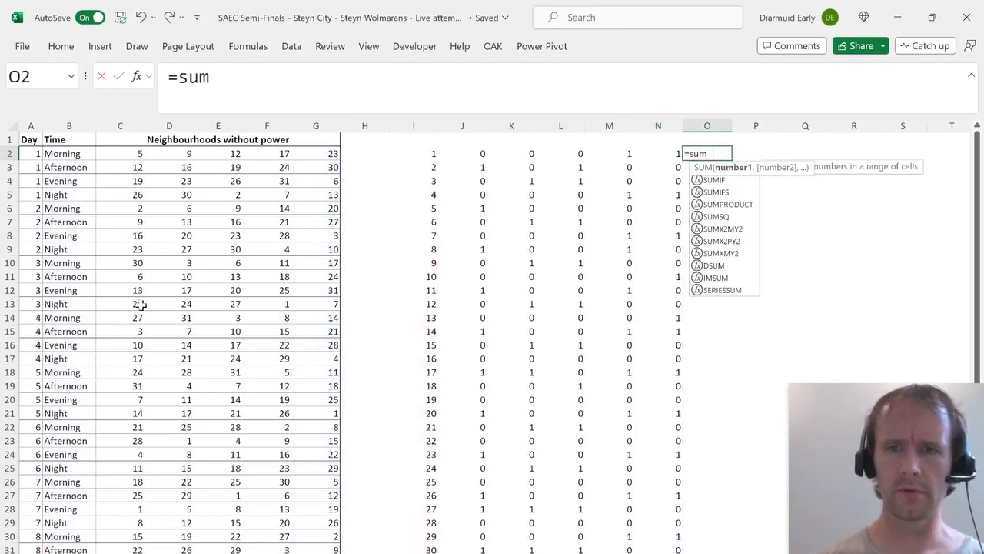
text(()
key(Left)
key(ctrl+shift+Left)
key(shift+Right)
key(Return)
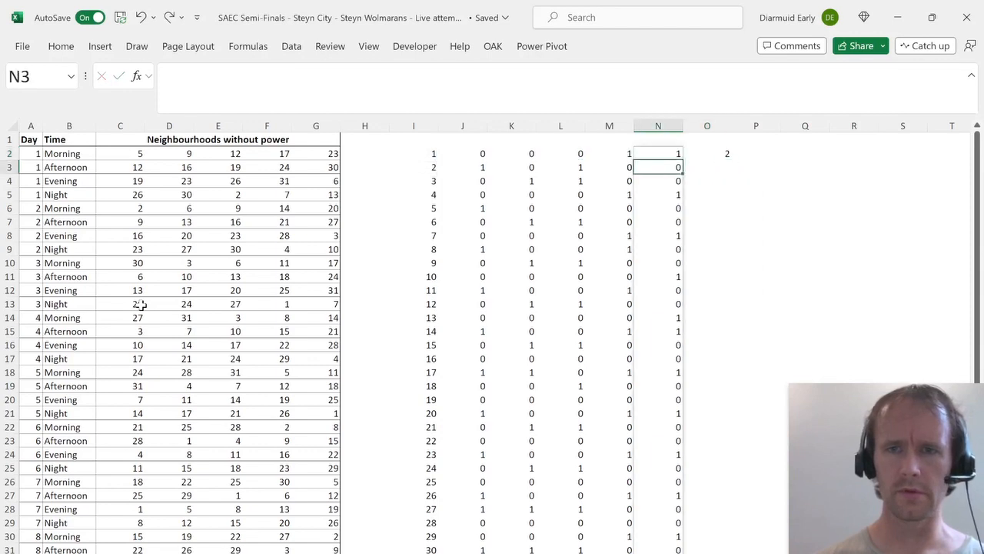
Fill the total formula from O2 down to O32 for all 31 neighbourhoods.
key(ctrl+Down)
key(Right)
key(ctrl+shift+Up)
key(ctrl+d)
key(Return)
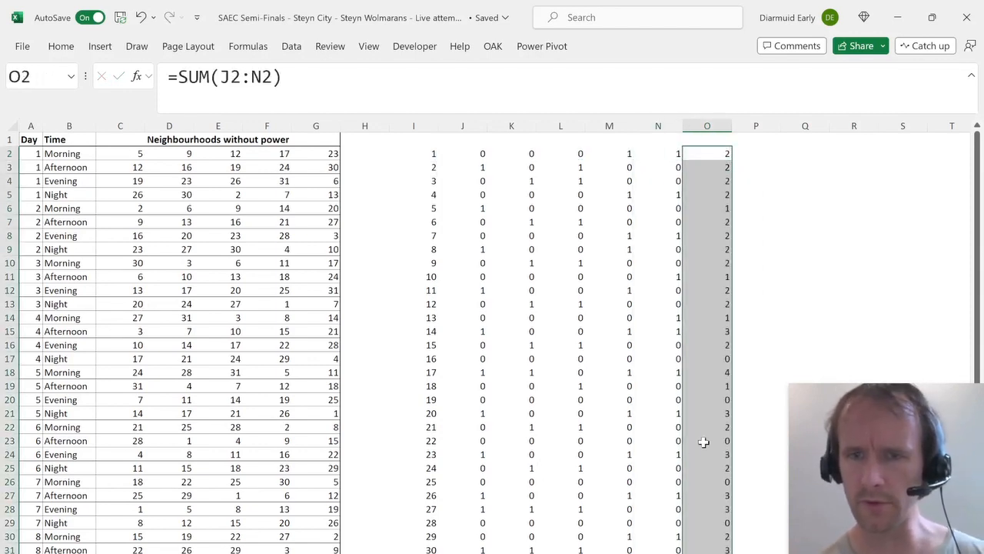
click(717, 372)
key(Up)
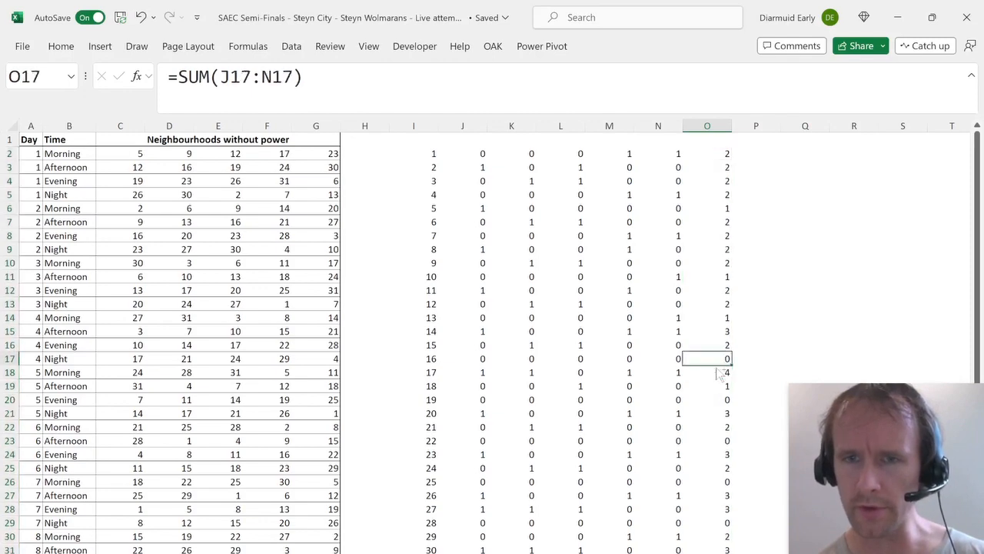
Look through the night totals in column O for the neighbourhood with the highest count.
key(ctrl+shift+Up)
key(Down)
key(Down)
key(ctrl+shift+Down)
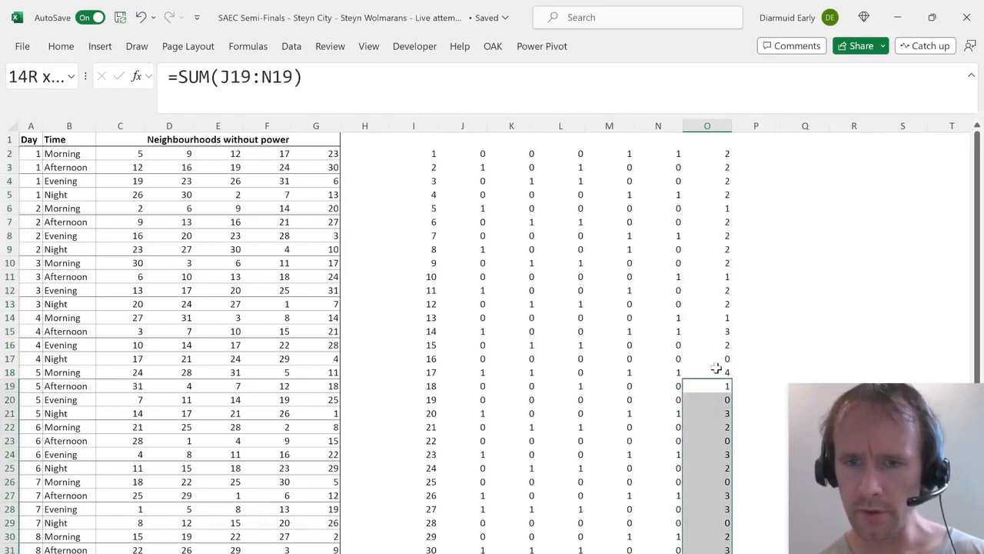
key(Up)
key(ctrl+Up)
Start an XLOOKUP formula in H29 for the nighttime loadshedding question with the lookup value 100.
key(ctrl+Page_Down)
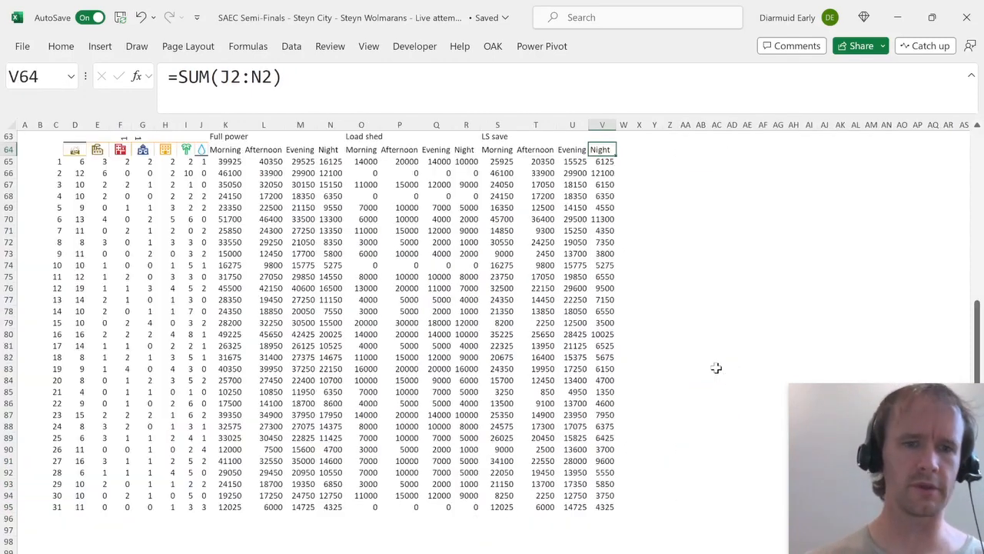
key(ctrl+Page_Up)
key(Down)
key(Up)
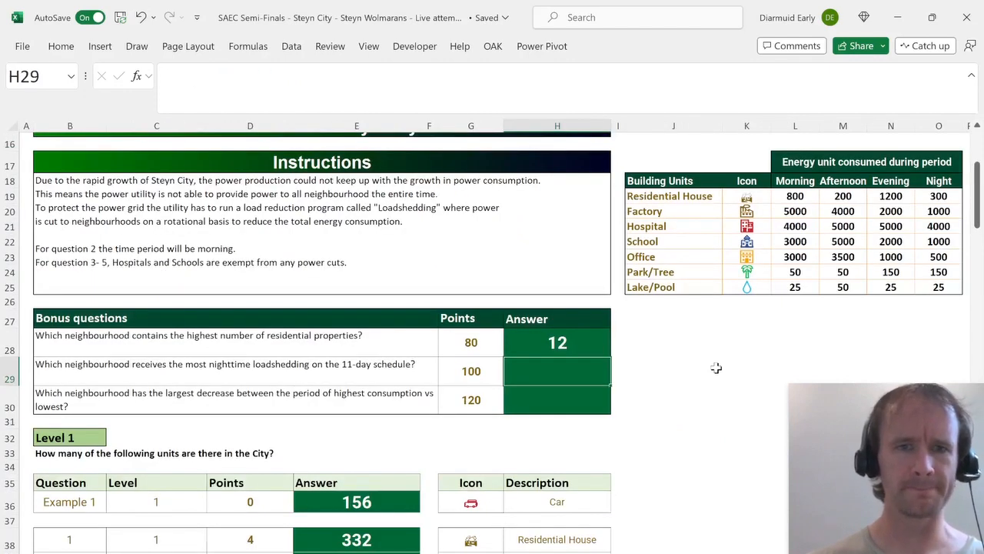
text(=xl)
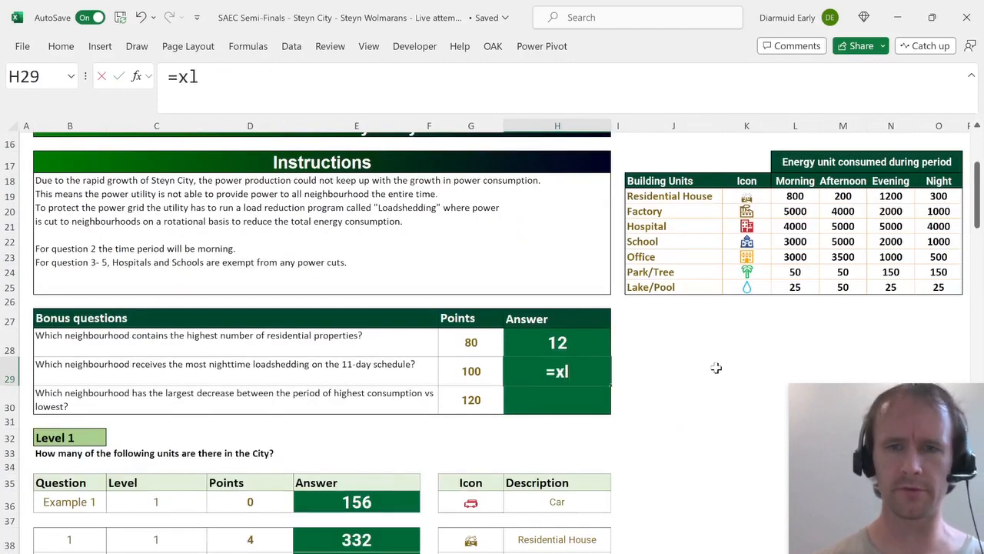
key(Right)
key(Left)
key(F2)
key(BackSpace)
text(l)
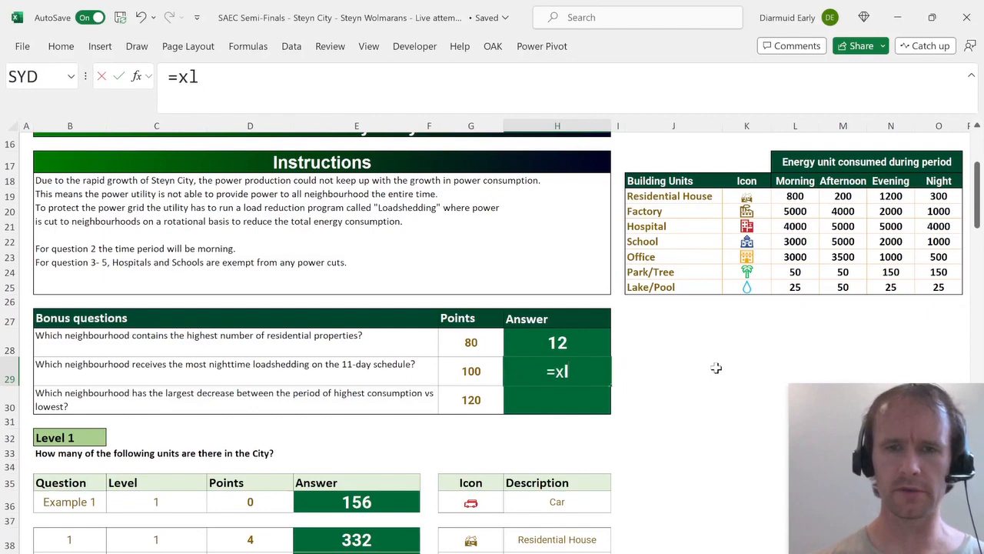
key(Tab)
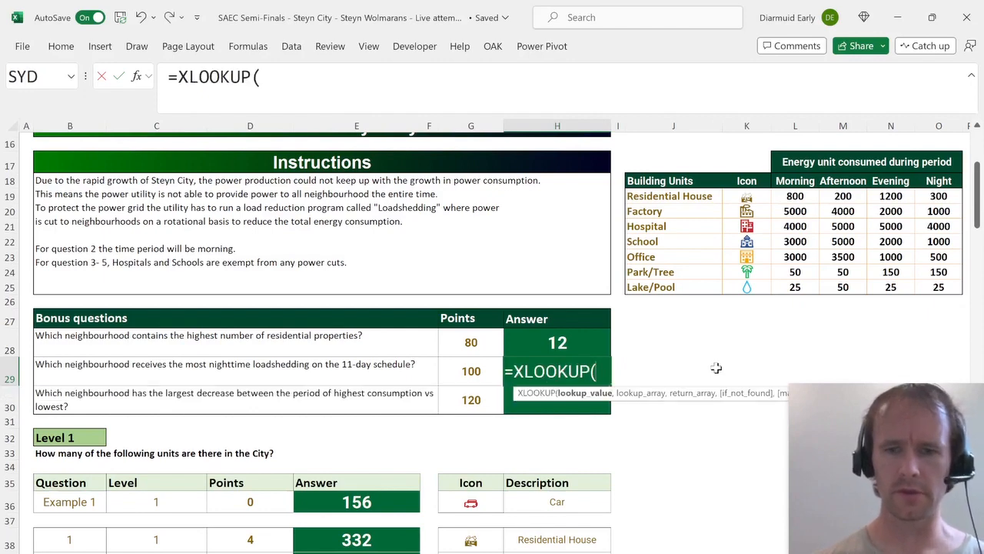
text(100,)
Use the night totals Schedule!$O$2:$O$32 as the XLOOKUP's lookup array.
key(ctrl+Page_Down)
key(ctrl+Home)
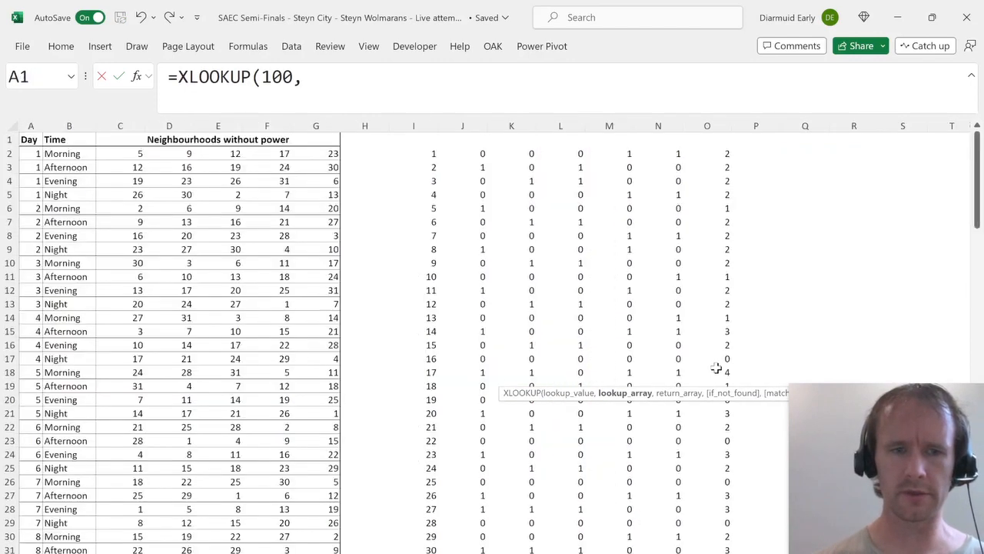
click(717, 157)
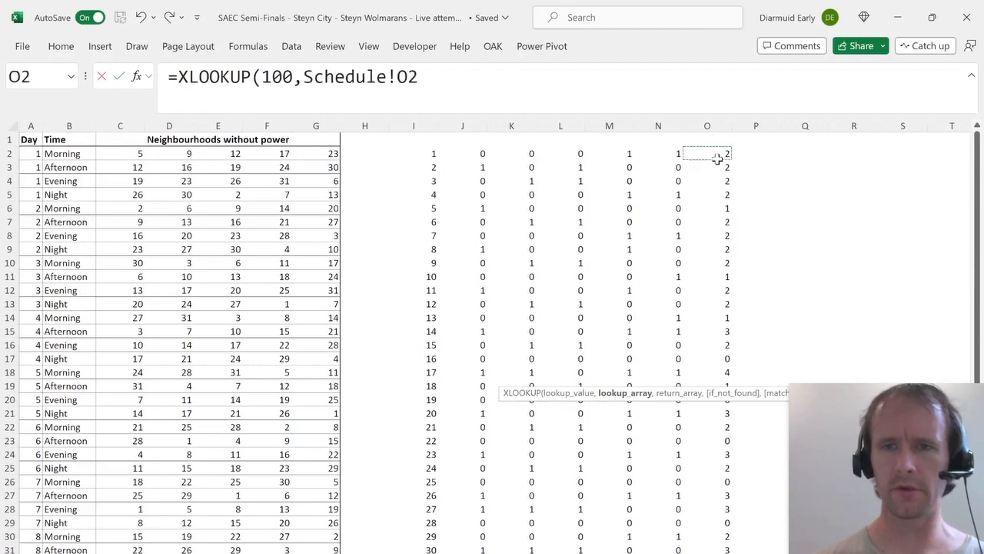
key(ctrl+shift+Down)
key(F4)
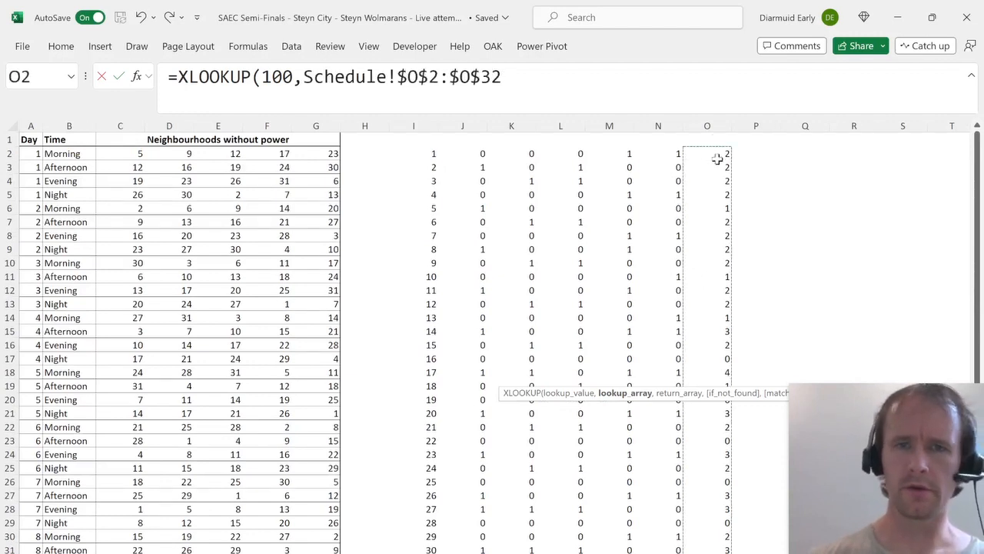
text(,)
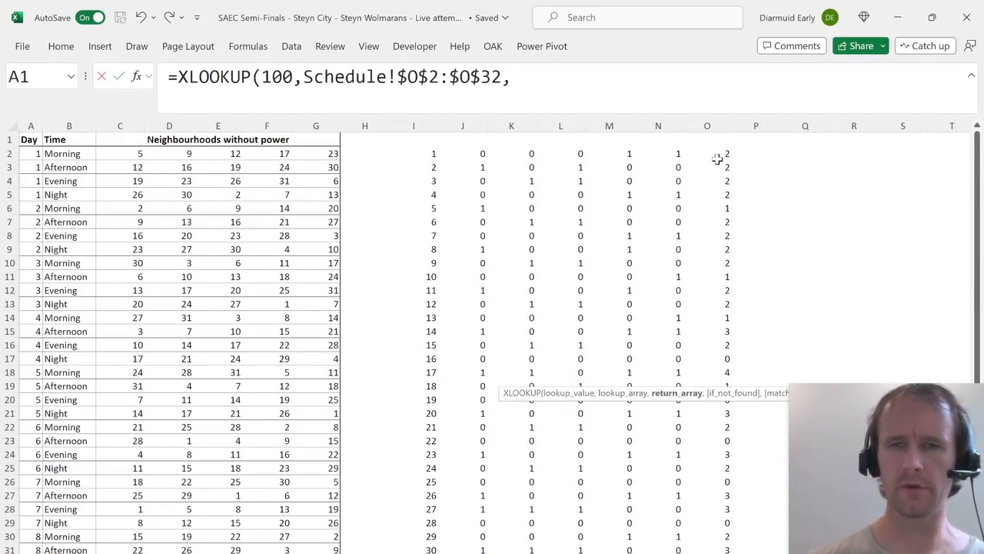
Return the neighbourhood numbers from Schedule!$I$2#, set match mode -1, and enter the XLOOKUP in H29.
click(435, 153)
key(ctrl+shift+Down)
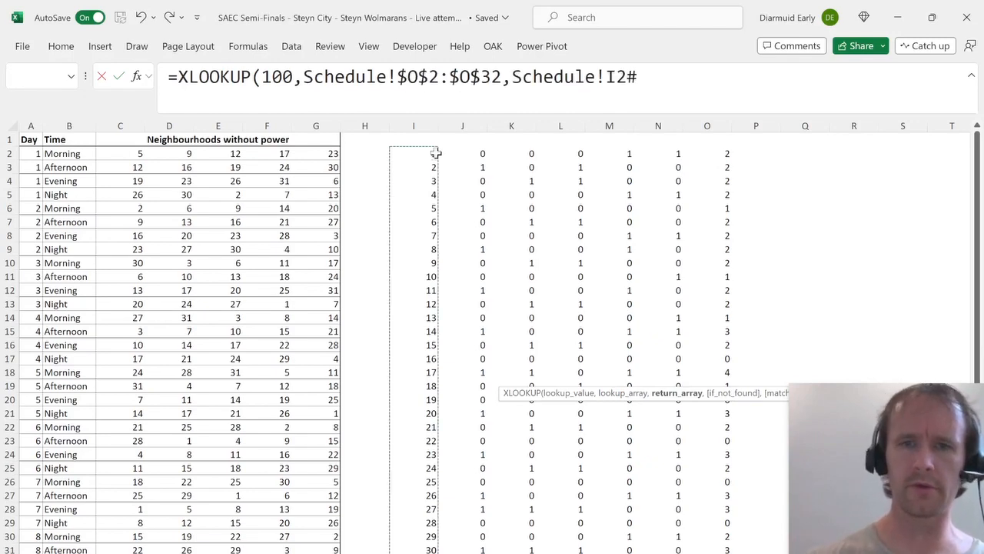
key(F4)
text(,,)
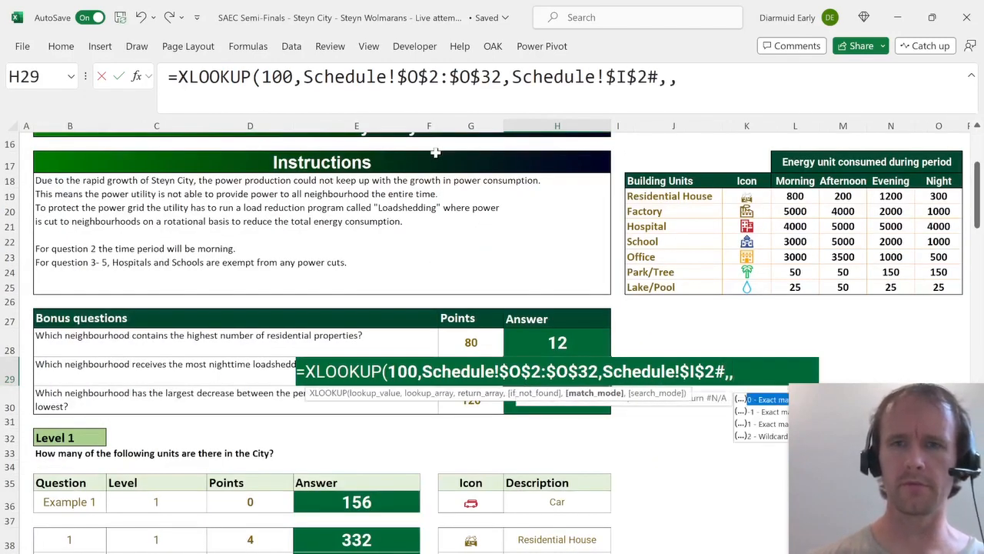
text(-1))
key(Return)
Read the bonus question about the largest consumption decrease and examine the first neighbourhood's full-power values in K65:N65.
key(Left)
key(Left)
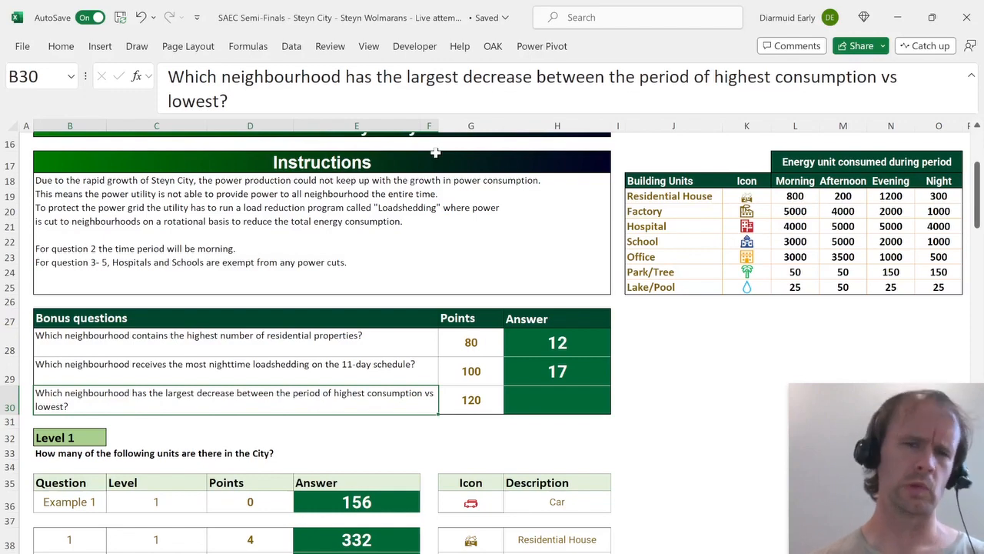
key(ctrl+Page_Down)
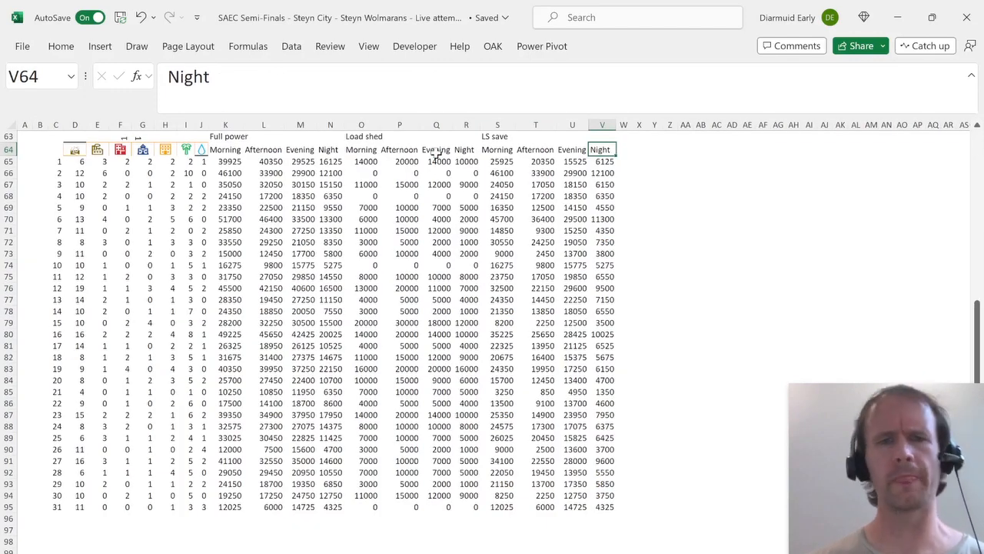
key(Down)
key(Left)
key(Left)
key(Left)
key(Left)
key(Left)
key(Left)
key(Left)
key(Left)
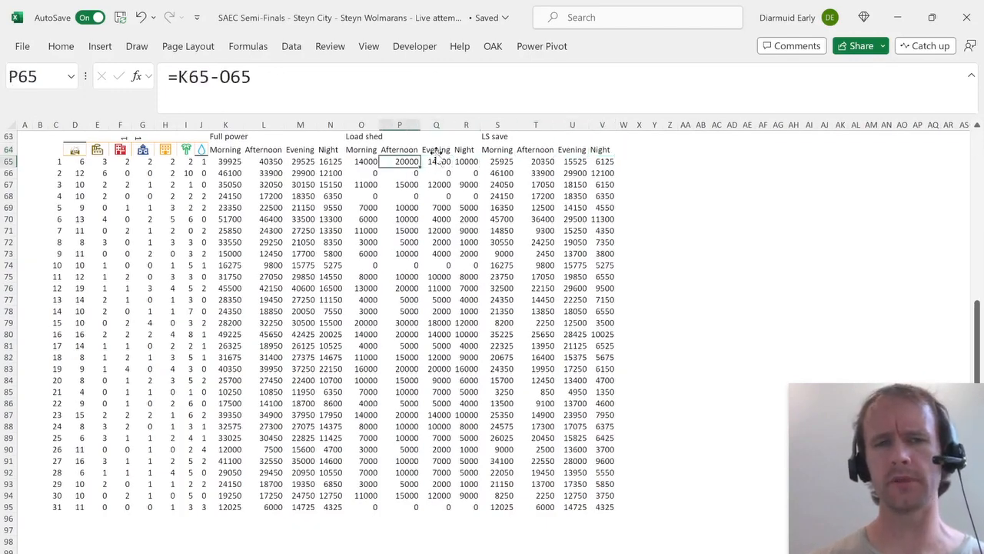
key(shift+Left)
key(shift+Left)
key(shift+Left)
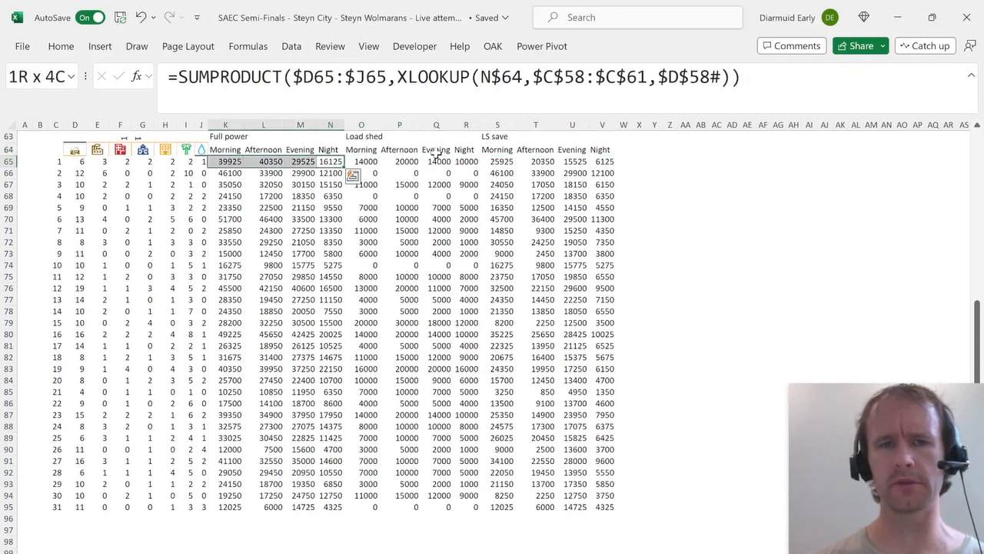
Enter =MAX(K65:N65)-MIN(K65:N65) in W65 for the first neighbourhood's consumption decrease.
key(ctrl+Right)
key(Right)
text(=max)
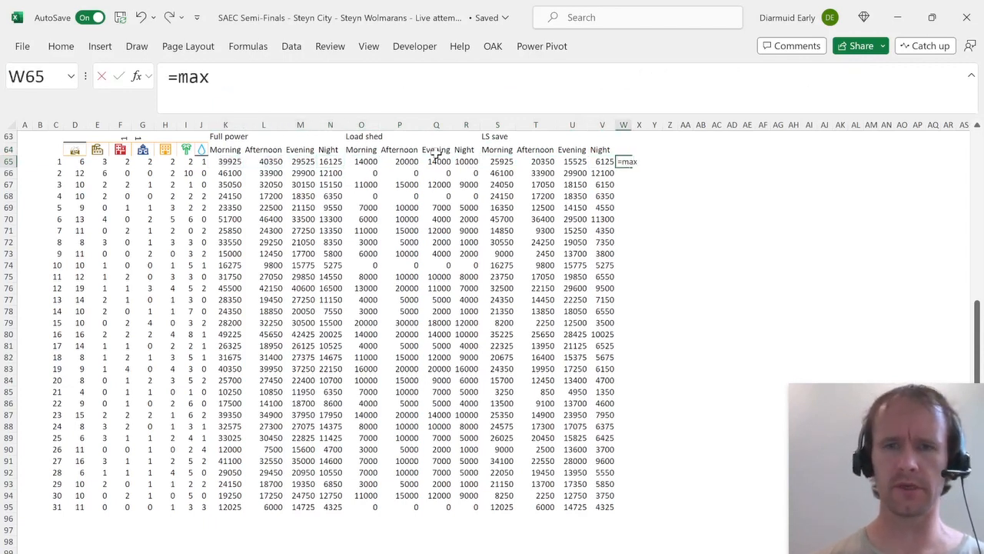
key(Tab)
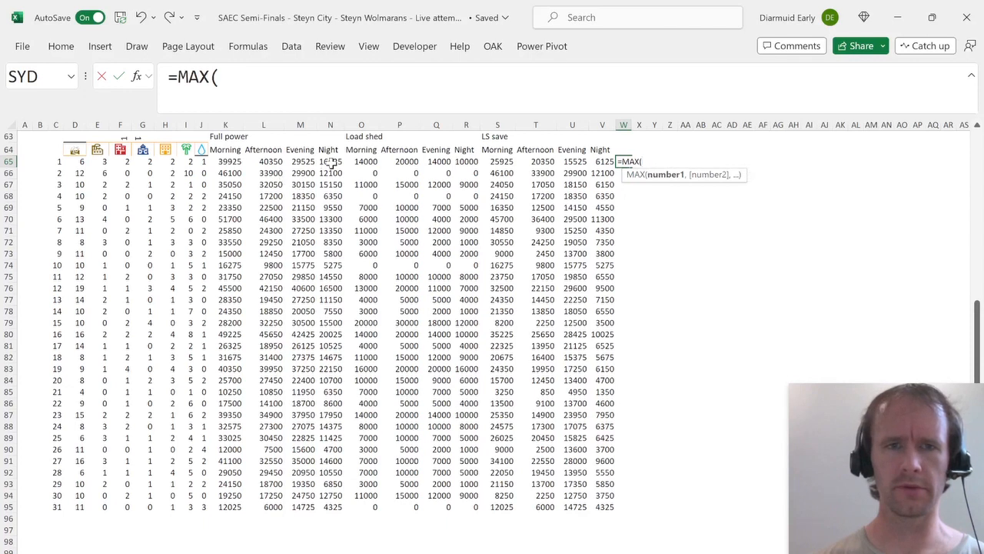
drag(329, 162, 226, 161)
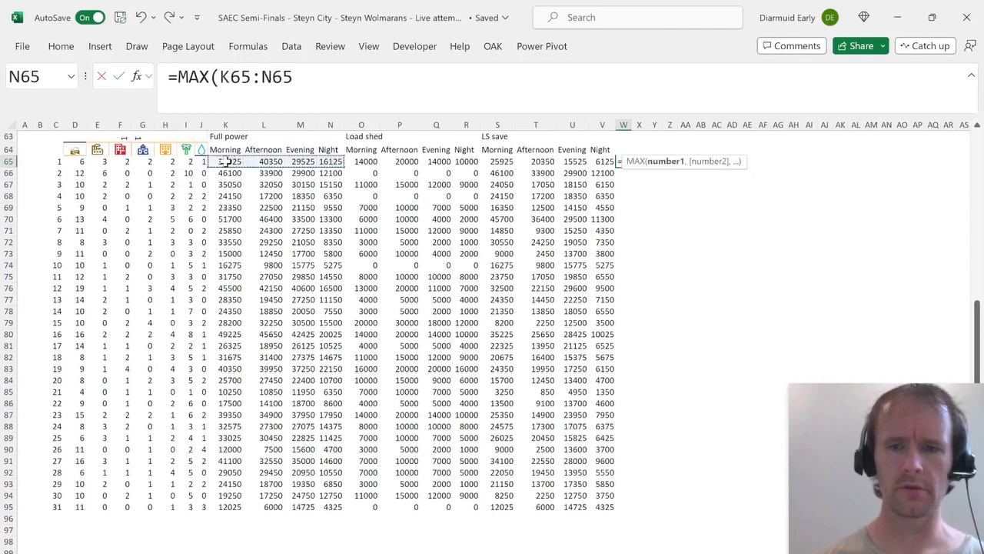
text()-min)
key(Tab)
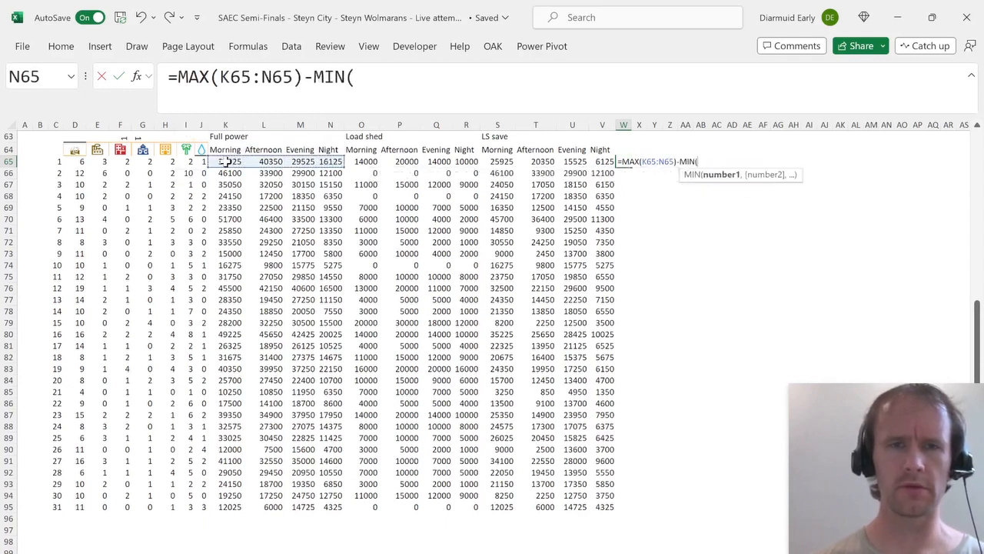
drag(227, 162, 326, 162)
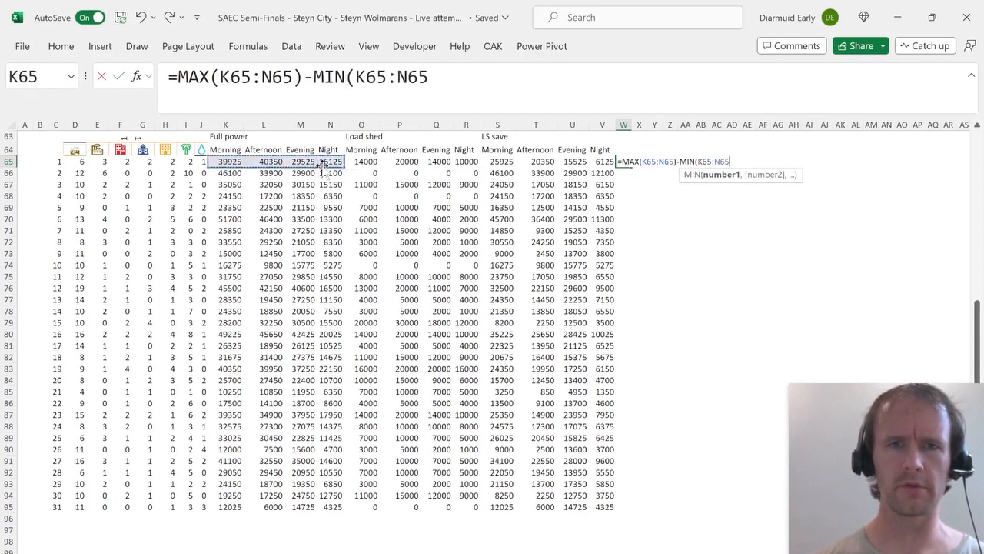
text())
key(ctrl+Return)
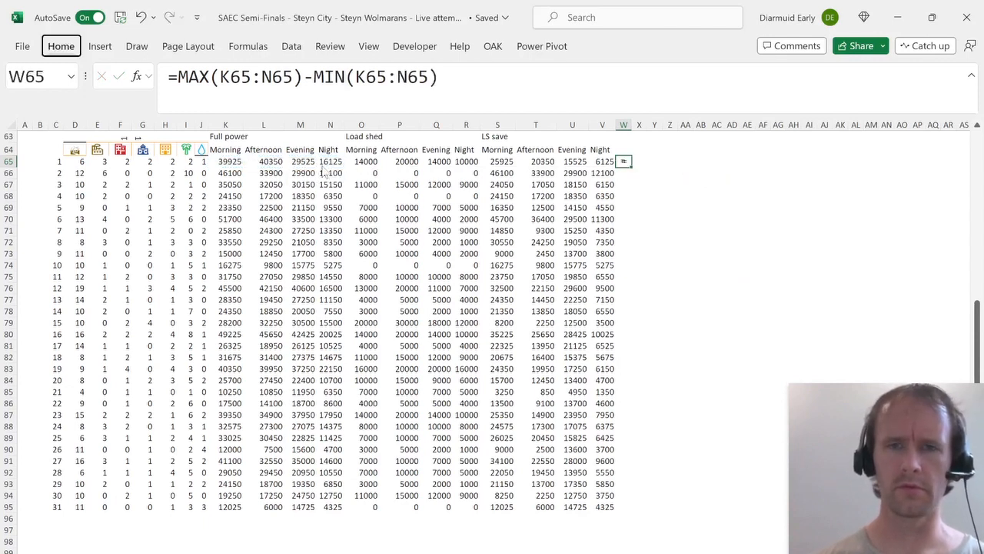
Apply the cell formatting of V65 to W65 and widen column W to fit its value.
key(Left)
key(ctrl+c)
key(Right)
key(Right)
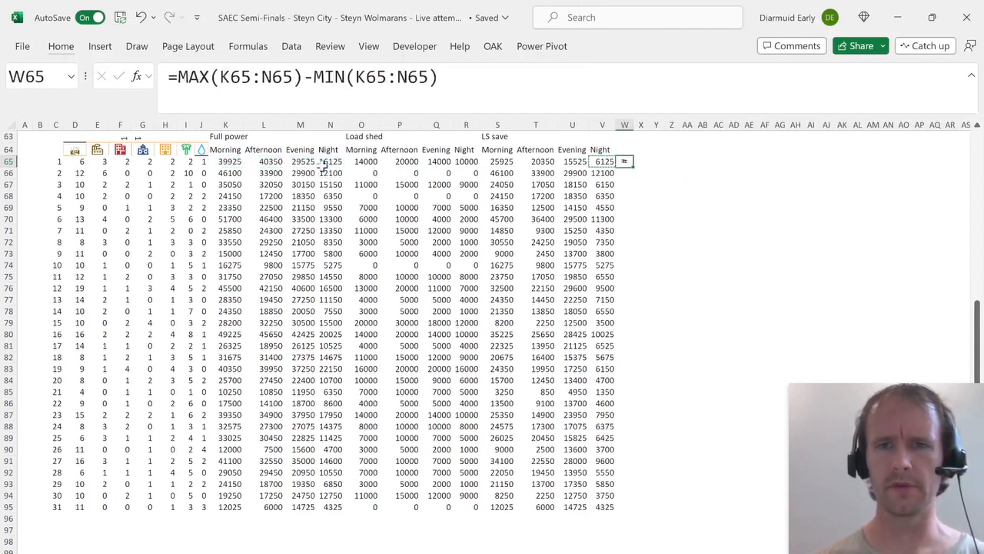
key(Left)
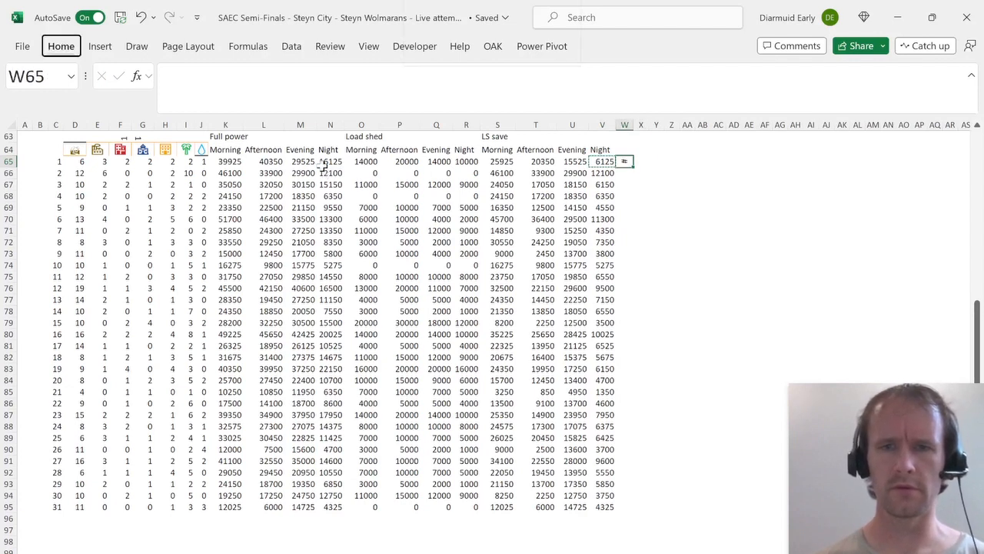
key(ctrl+v)
key(alt)
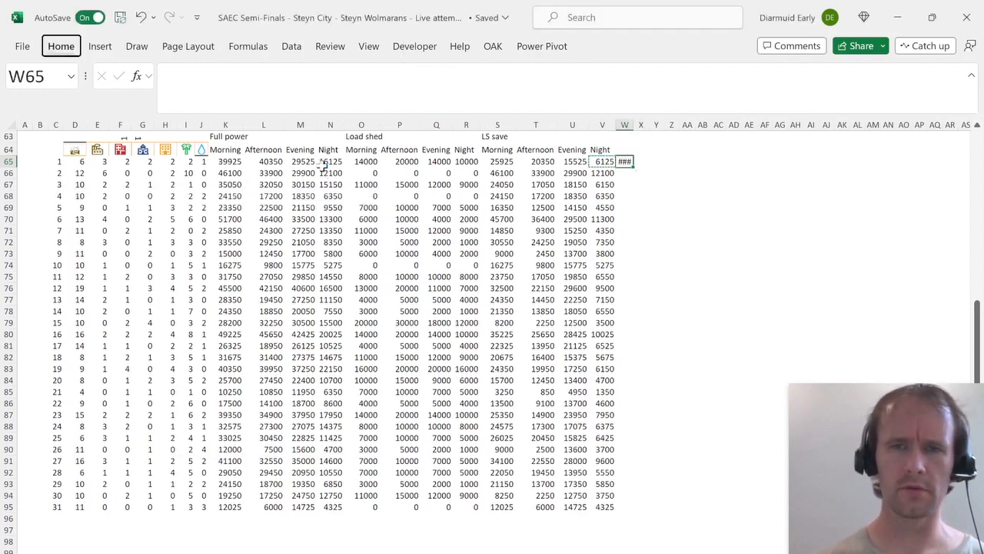
Fill the MAX-minus-MIN formula down to W95 and add the header "Range" in W64.
key(ctrl+shift+Up)
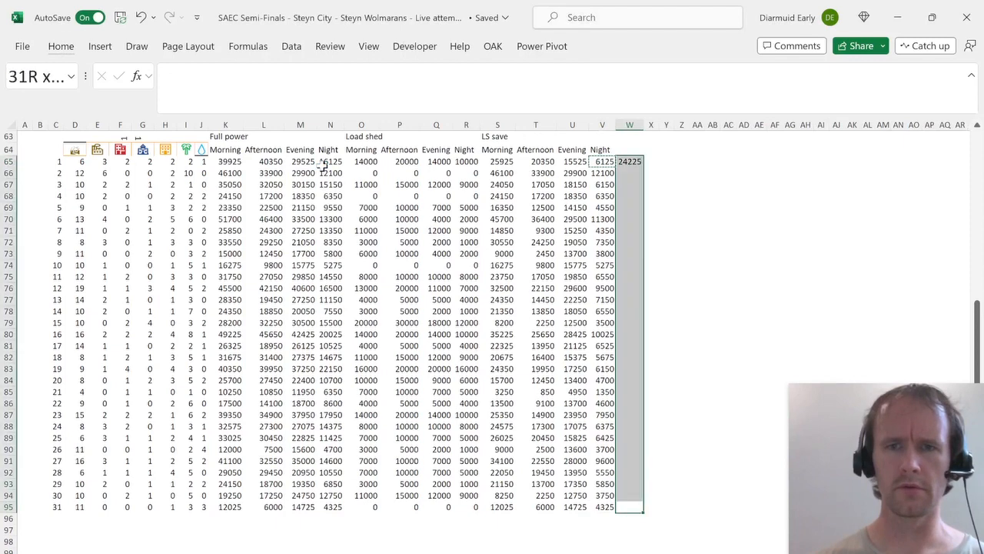
key(ctrl+d)
key(ctrl+Up)
key(Up)
text(Range)
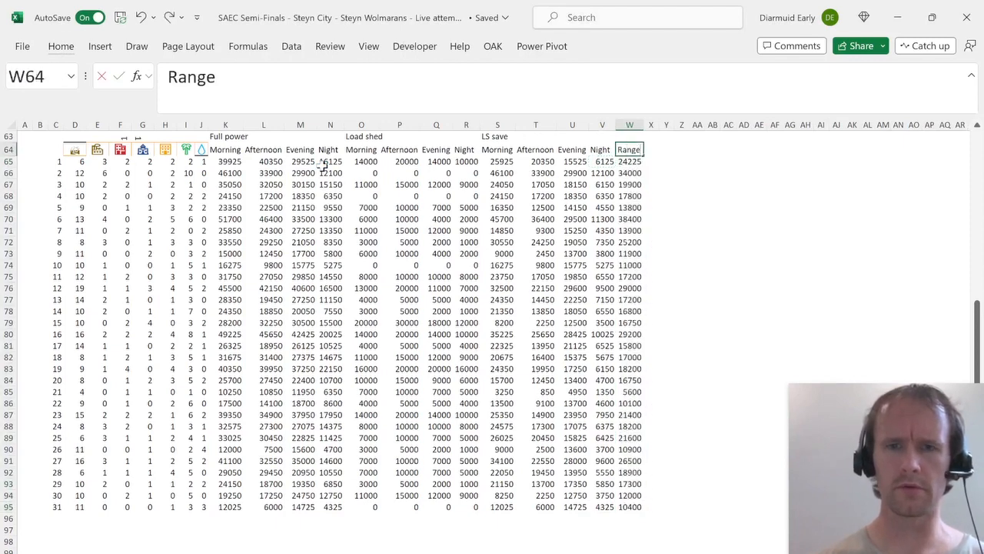
key(Return)
Apply the formatting of the Night header in V64 to the Range header in W64.
key(Up)
key(Left)
key(Right)
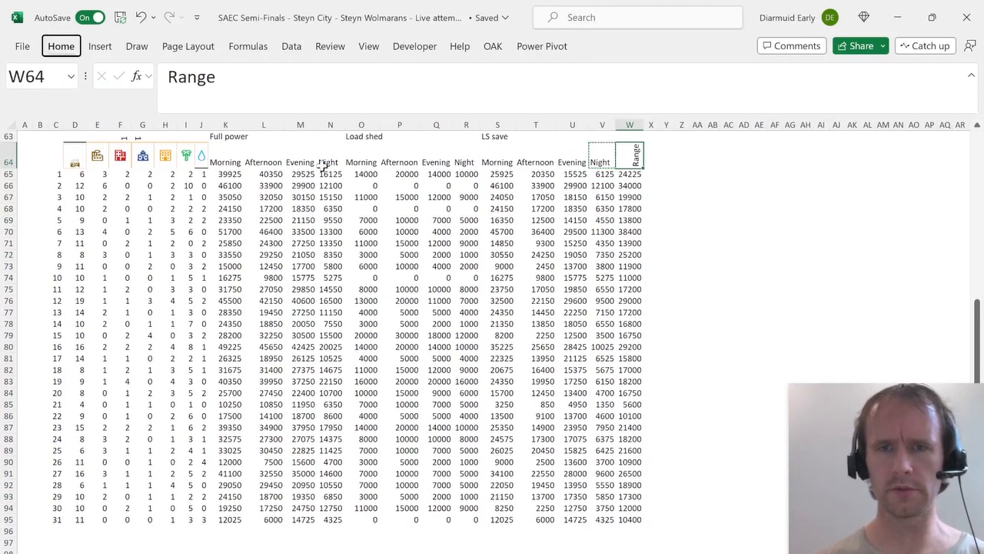
key(s)
key(t)
key(Return)
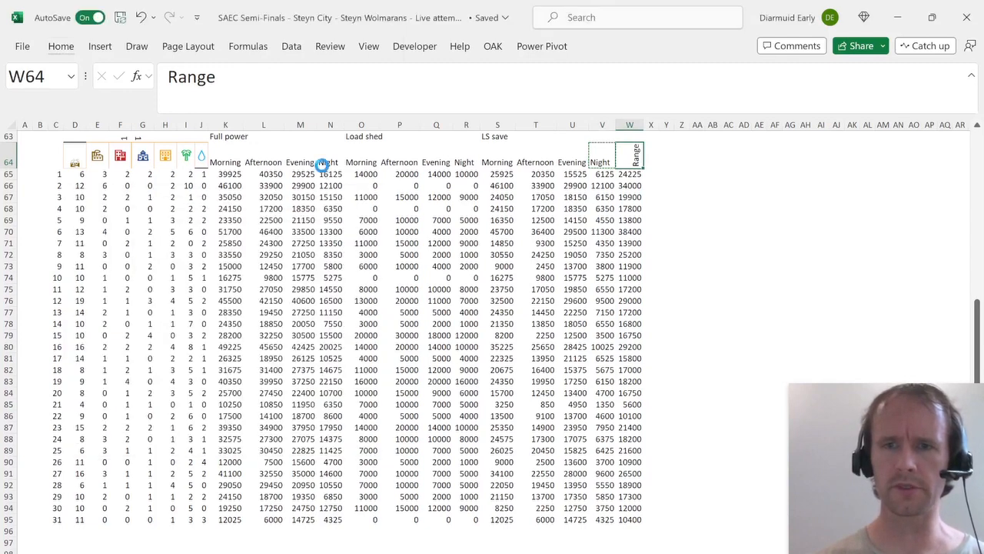
Start an XLOOKUP formula in H30 for the largest-decrease question with the lookup value 10^5.
key(Down)
key(ctrl+shift+Down)
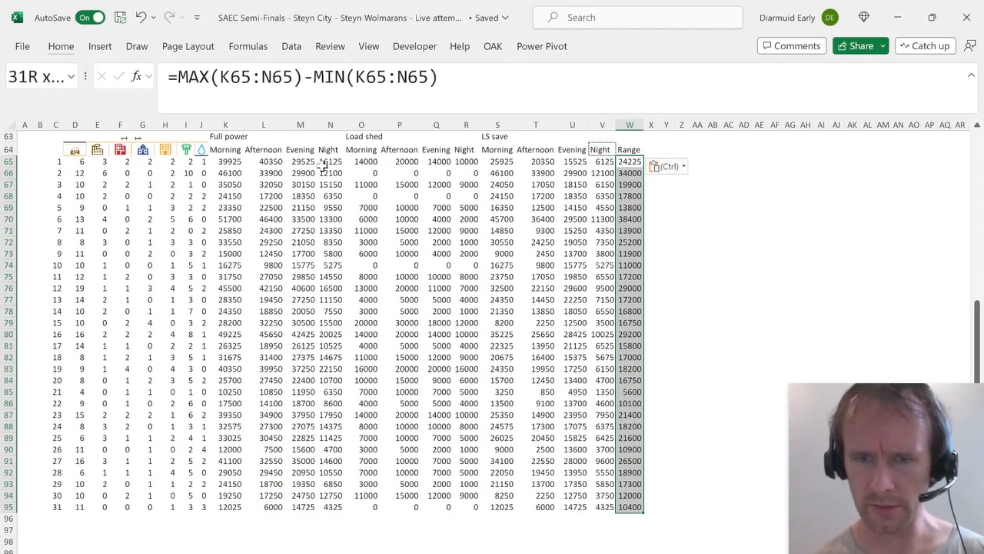
key(ctrl+Page_Up)
key(Right)
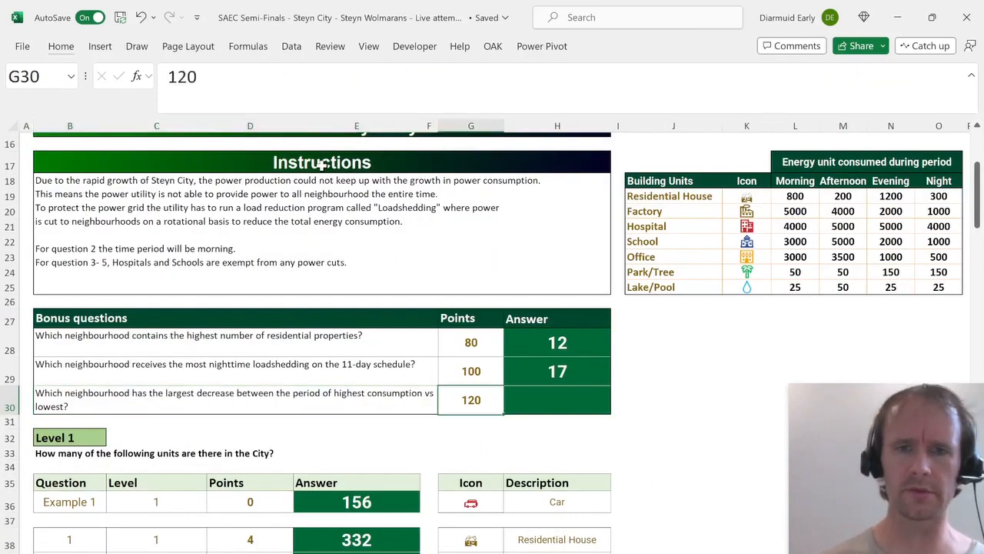
key(Right)
text(=xl)
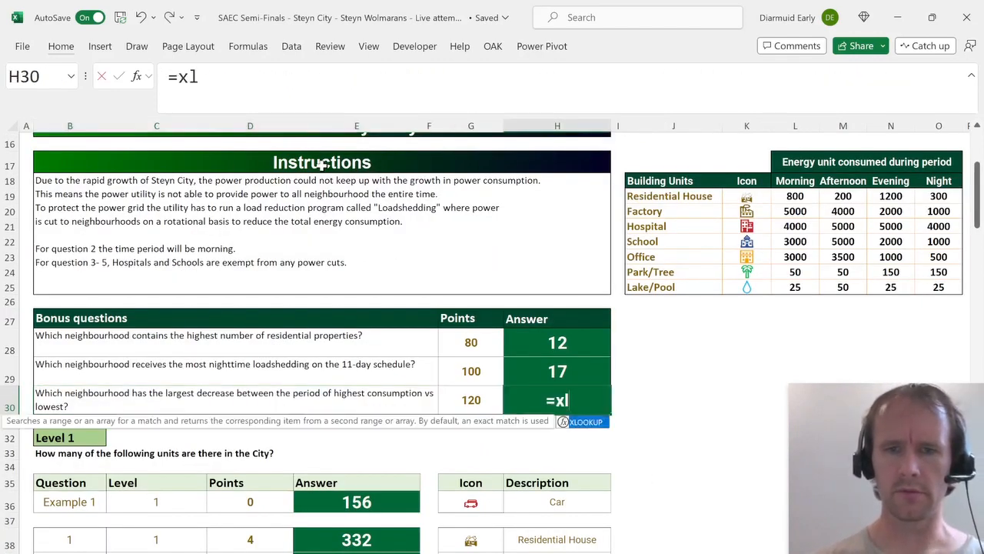
key(Tab)
text(1)
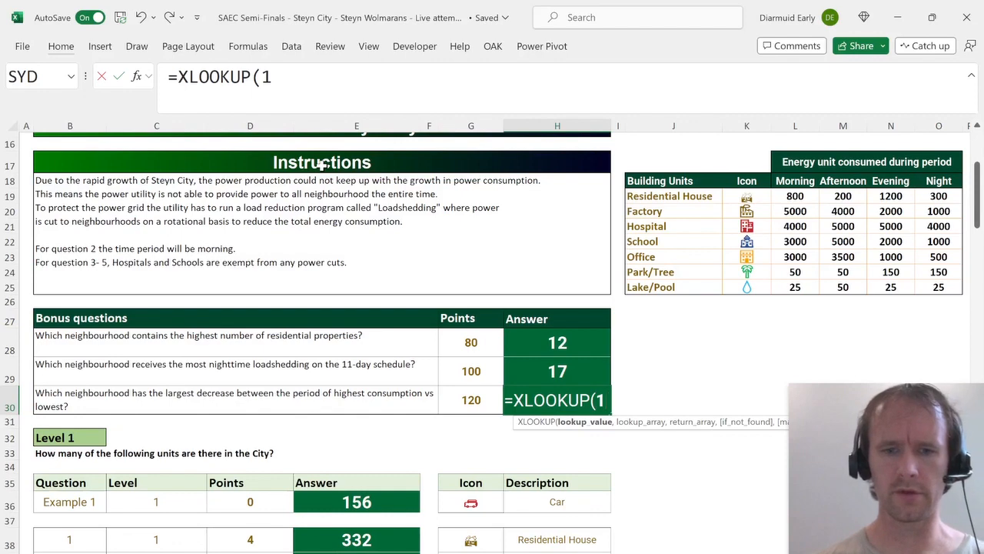
text(0^5,)
Complete the XLOOKUP in H30 with lookup array Map!$W$65:$W$95, return array Map!$C$65# and match mode -1.
key(ctrl+Page_Down)
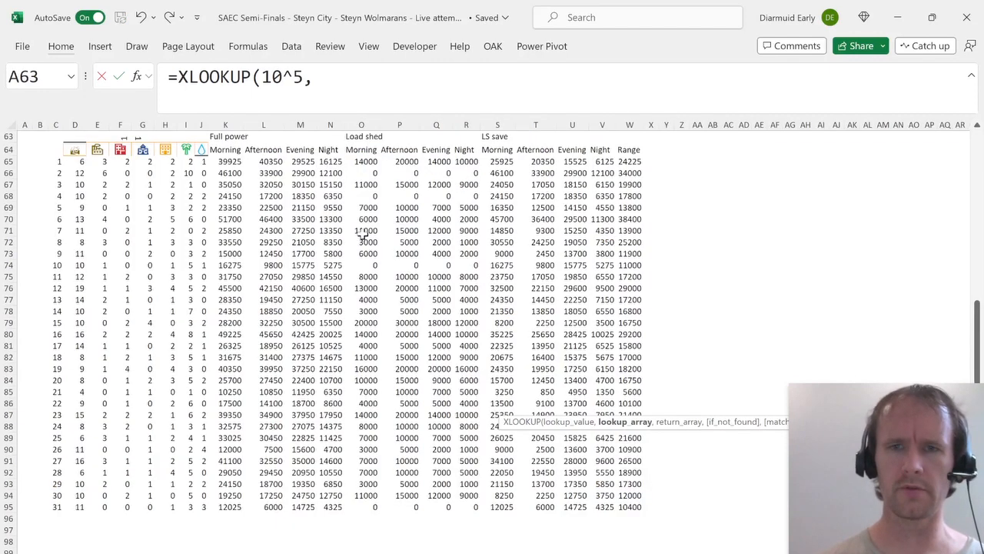
click(635, 161)
key(ctrl+shift+Down)
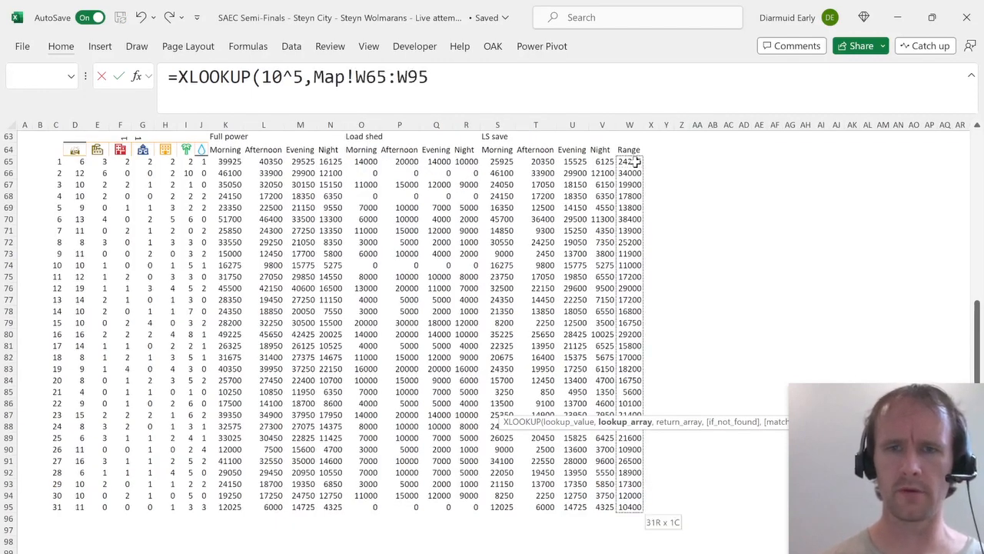
key(F4)
text(,)
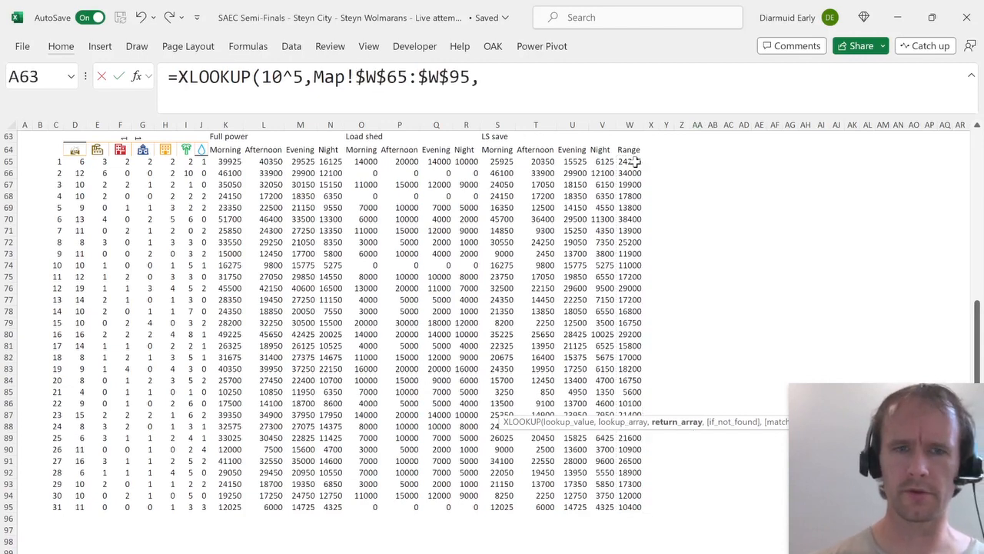
click(54, 161)
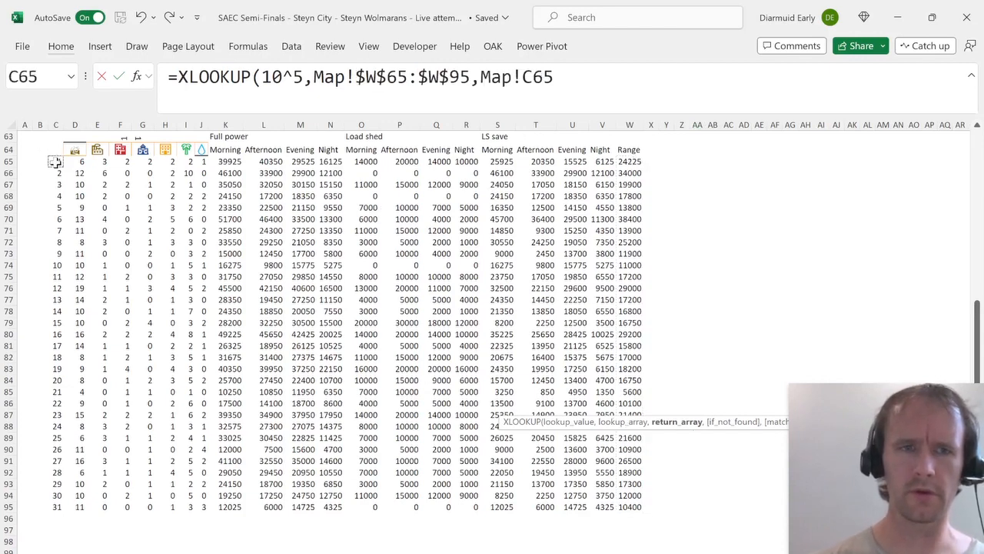
key(ctrl+shift+Down)
key(F4)
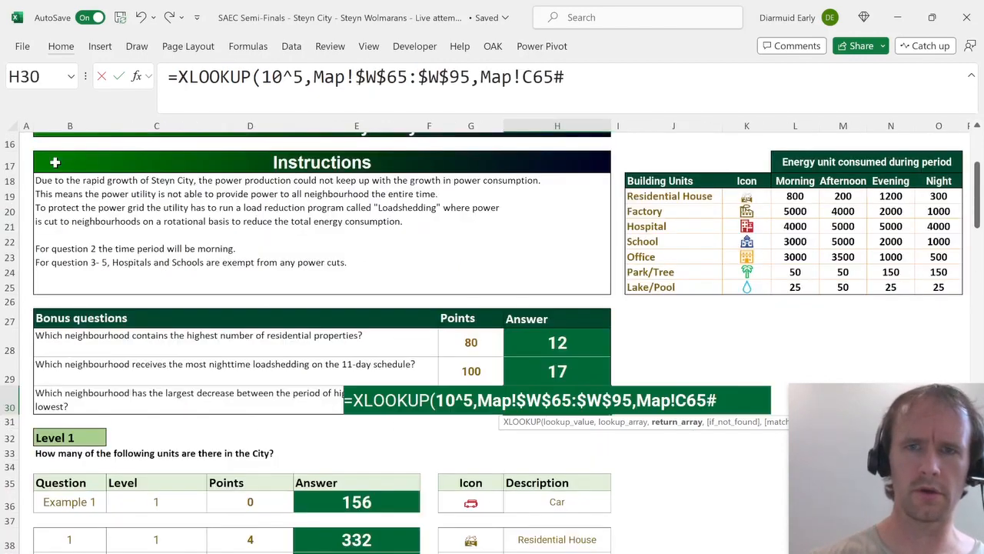
text(,,-1))
key(ctrl+Return)
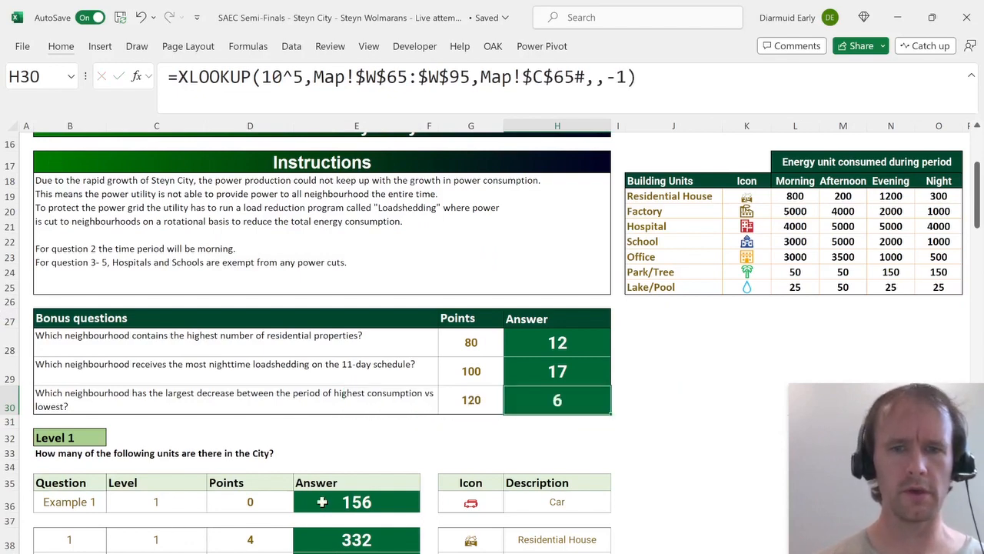
Read the Level 5 question on scheduled power cuts and its example row for day 11.
scroll(414, 436, down, 20)
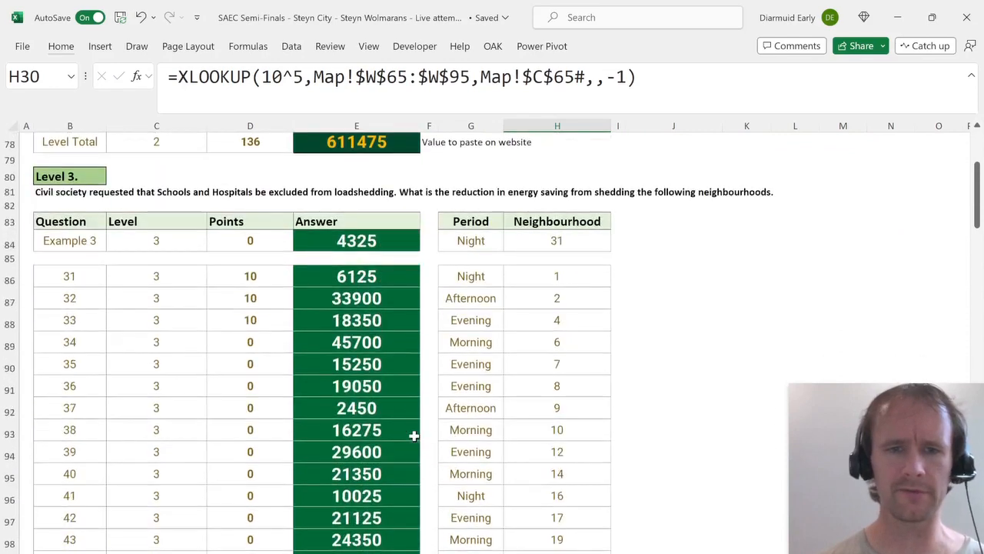
scroll(413, 435, down, 20)
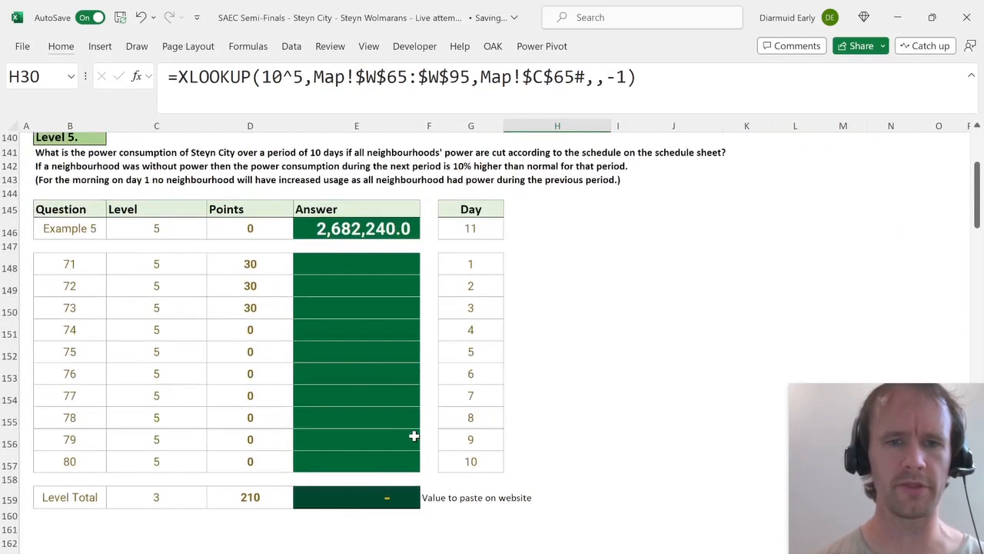
scroll(400, 407, up, 1)
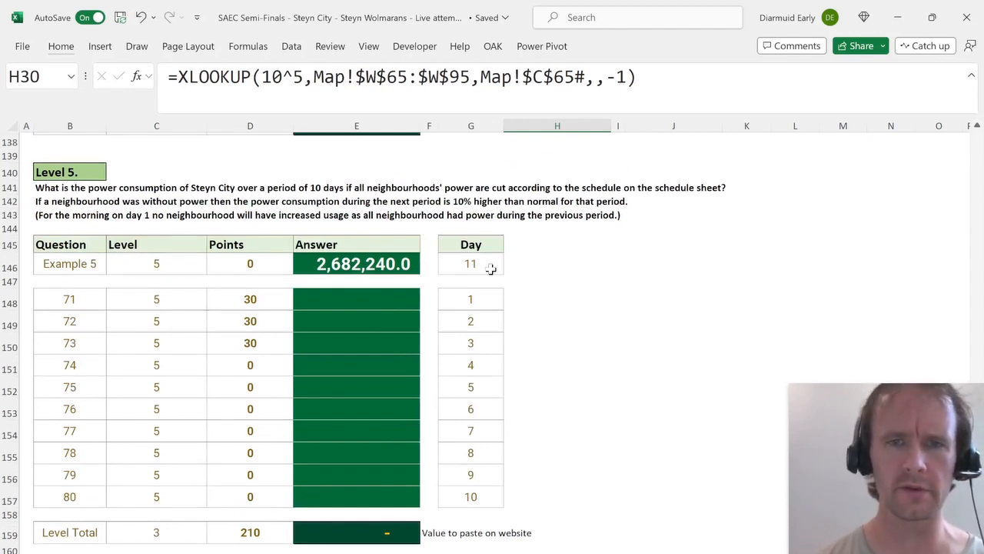
click(460, 264)
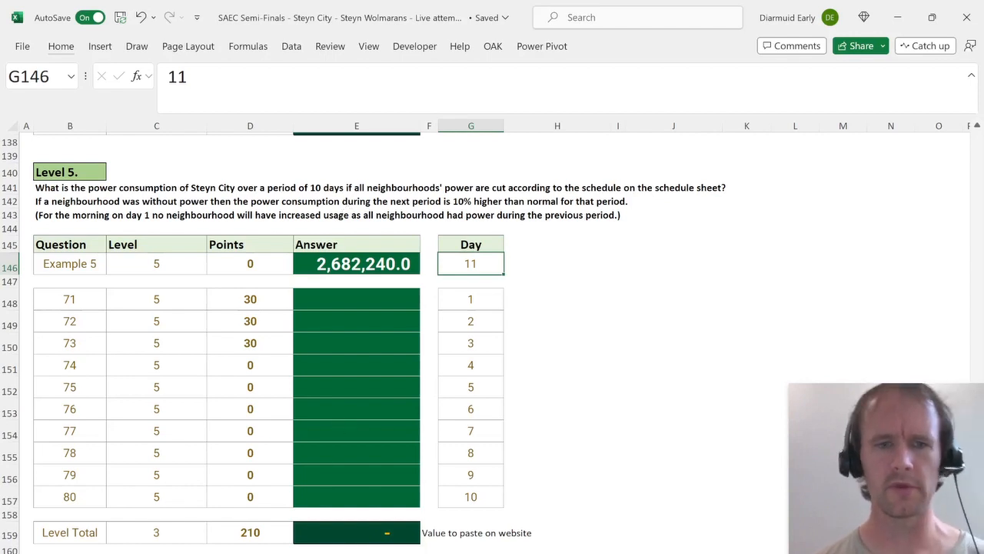
Autofit columns J to O of the night loadshedding counts beside the neighbourhood power-cut schedule.
key(ctrl+Page_Down)
key(ctrl+Left)
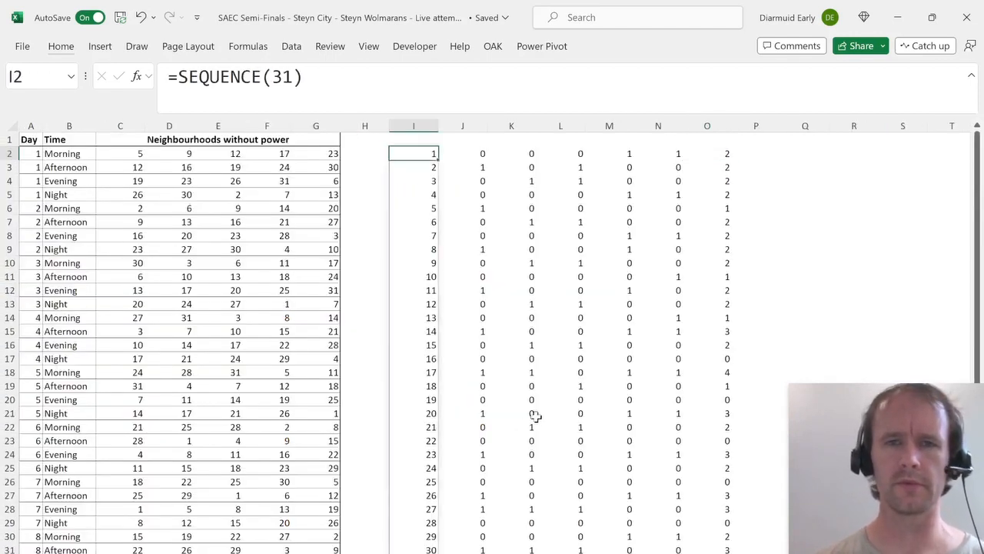
key(ctrl+shift+Down)
key(ctrl+shift+Right)
key(Up)
key(Right)
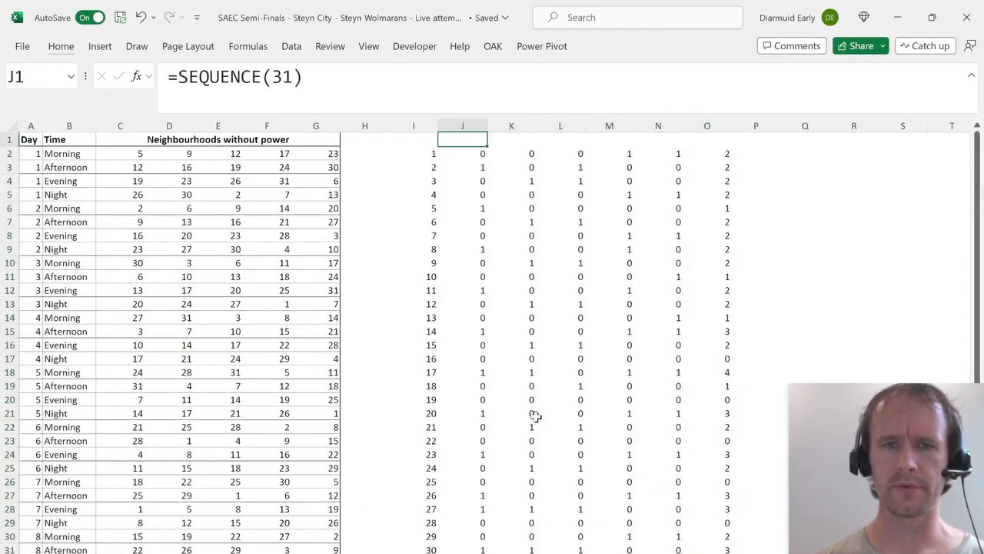
key(Down)
key(ctrl+shift+Down)
key(ctrl+shift+Right)
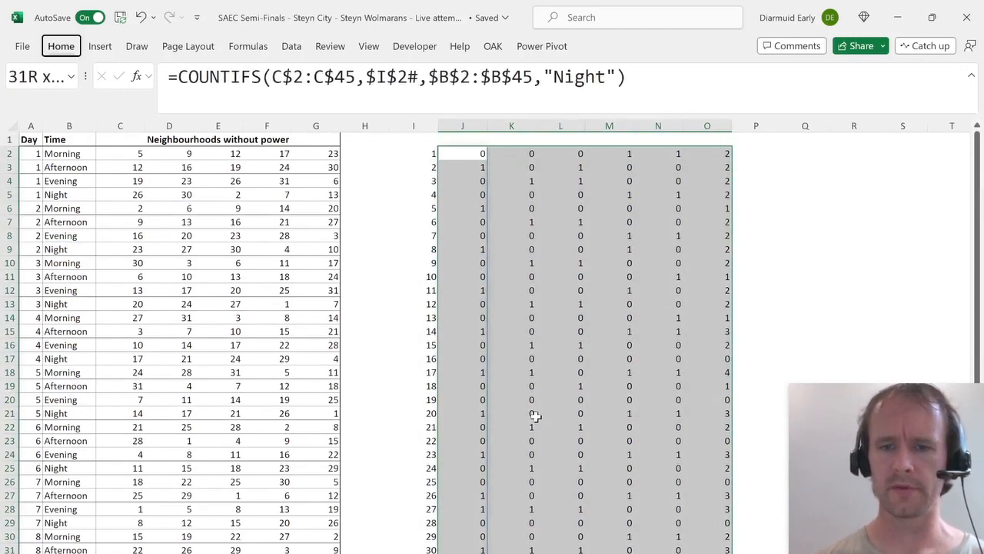
key(alt+h)
key(o)
key(i)
key(Up)
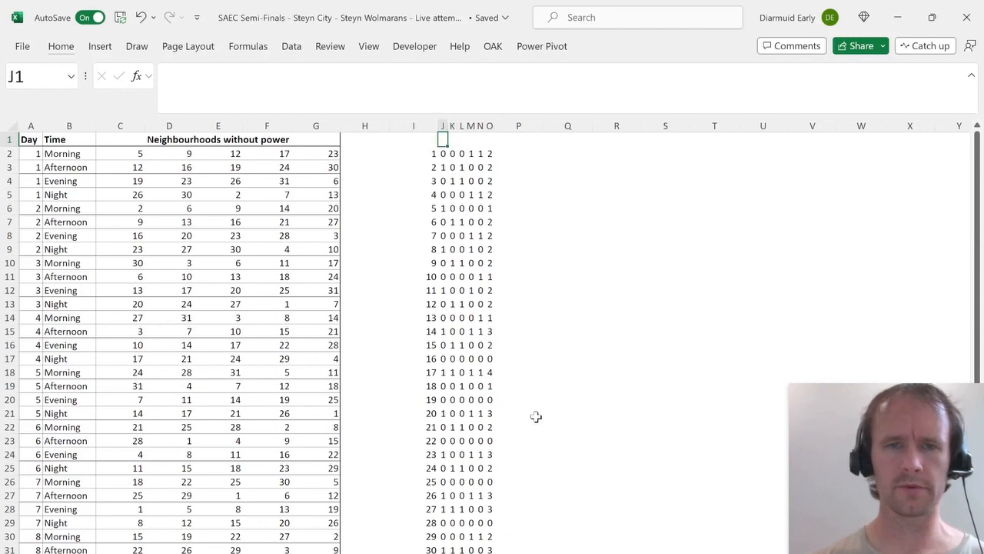
Add the header "Night sheds" in J1 and the header "Tot" in O1 above the night counts.
text(Night sheds)
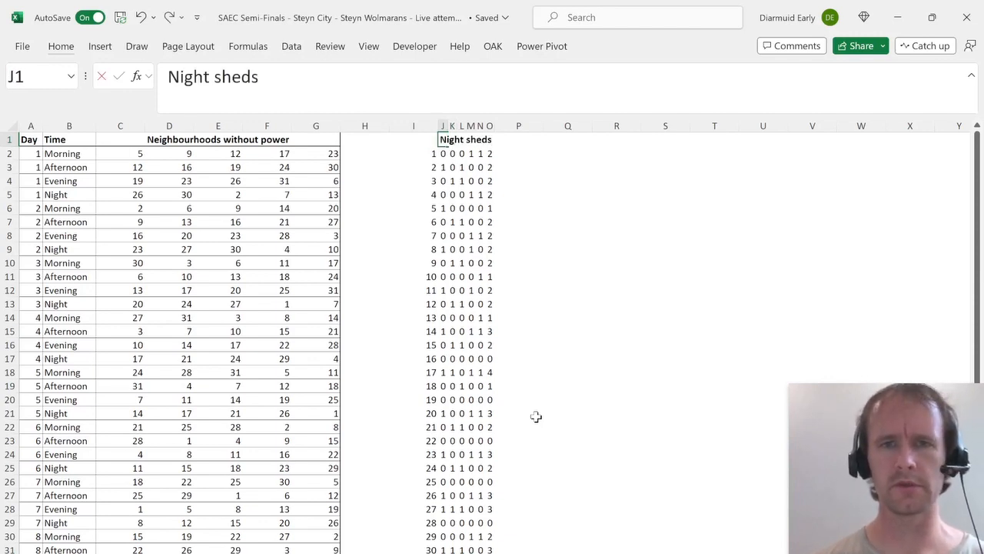
key(Return)
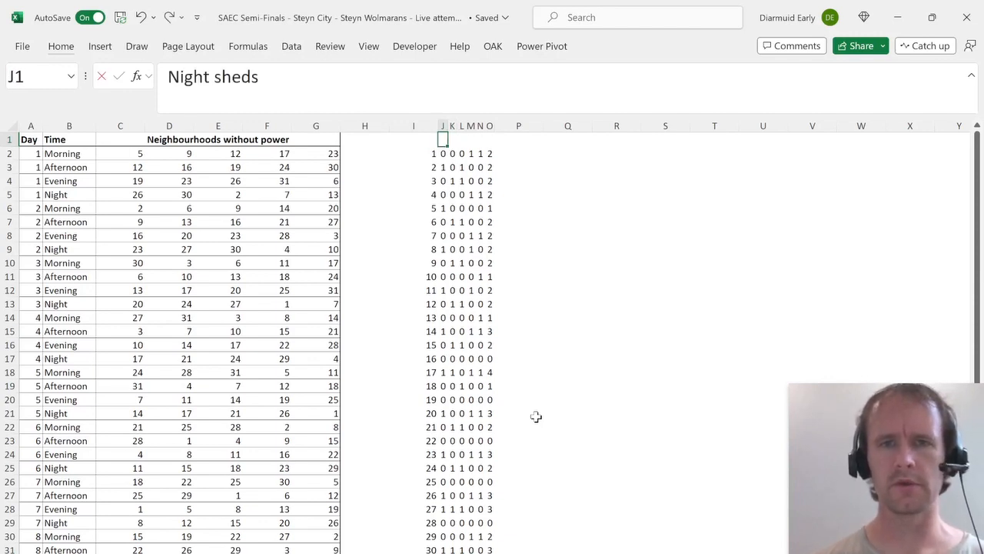
key(Right)
key(Up)
key(Right)
key(Right)
key(Right)
key(Right)
text(T)
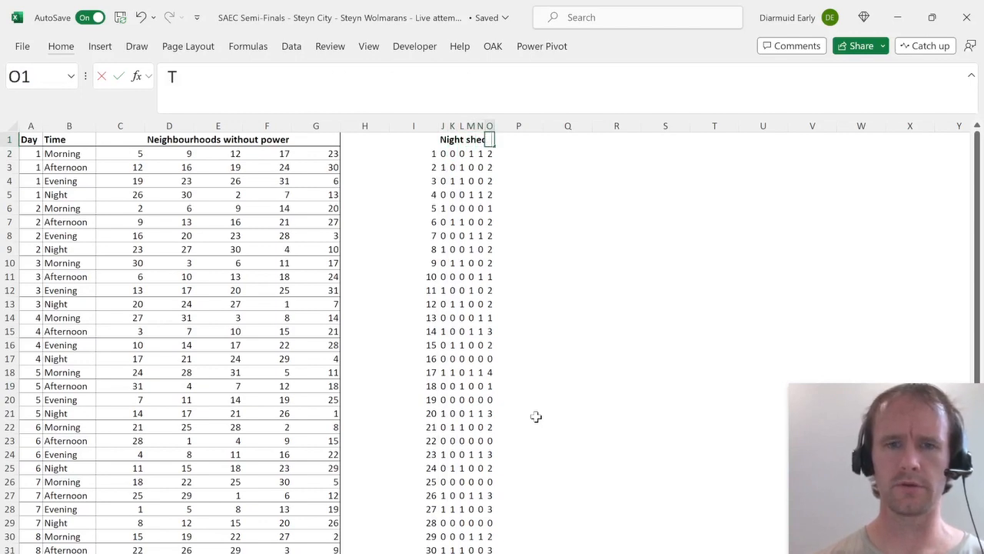
text(otal)
key(Right)
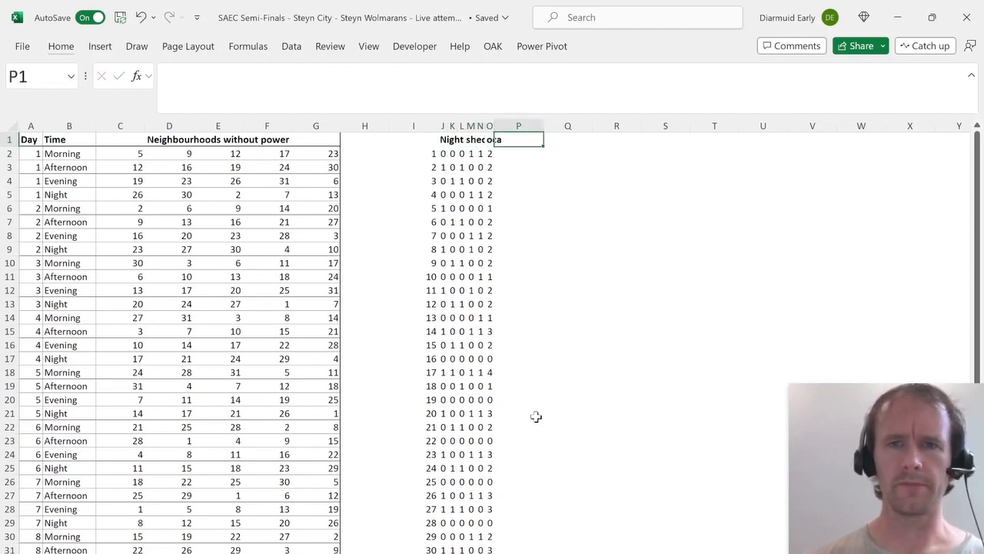
Autofit column O to the width of its "Tot" header.
key(ctrl+z)
key(alt)
key(o)
key(c)
key(a)
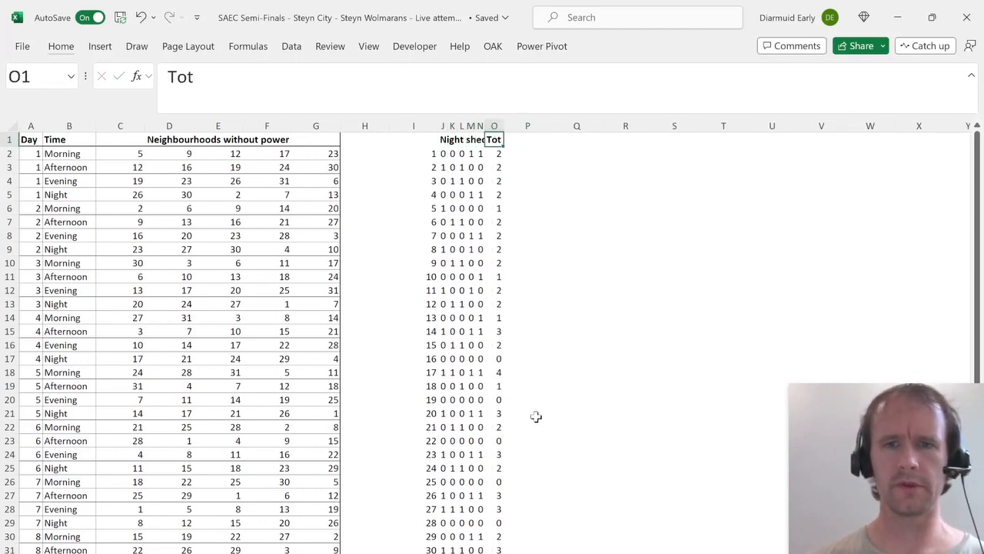
Examine the schedule's neighbourhoods without power, the Map sheet's consumption tables and the Level 5 question to plan the calculation.
key(Right)
key(Right)
key(Down)
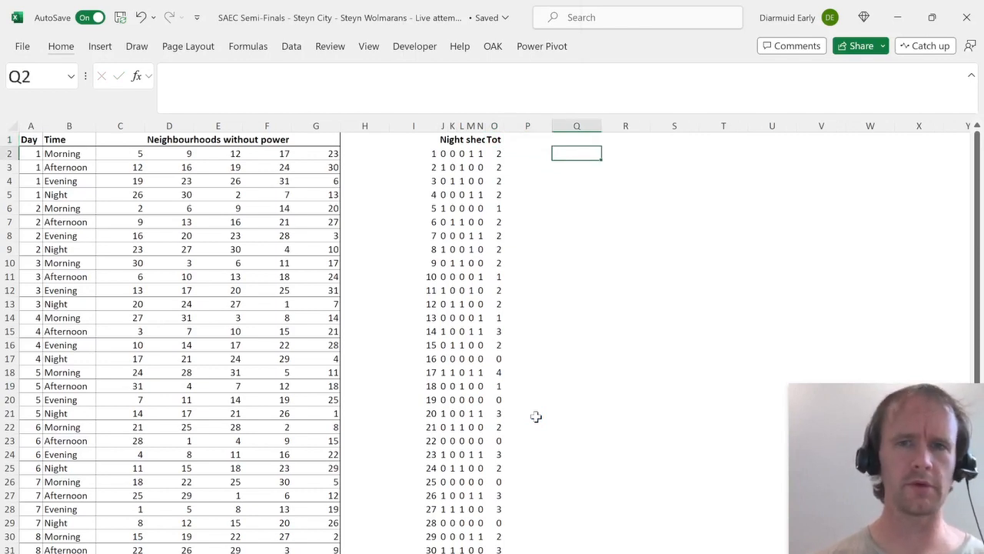
key(Up)
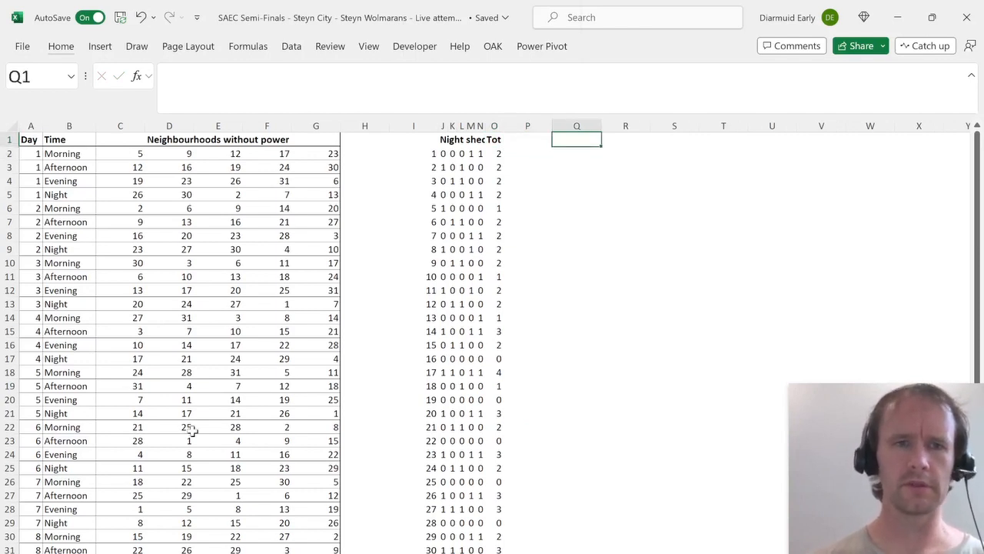
drag(115, 154, 294, 161)
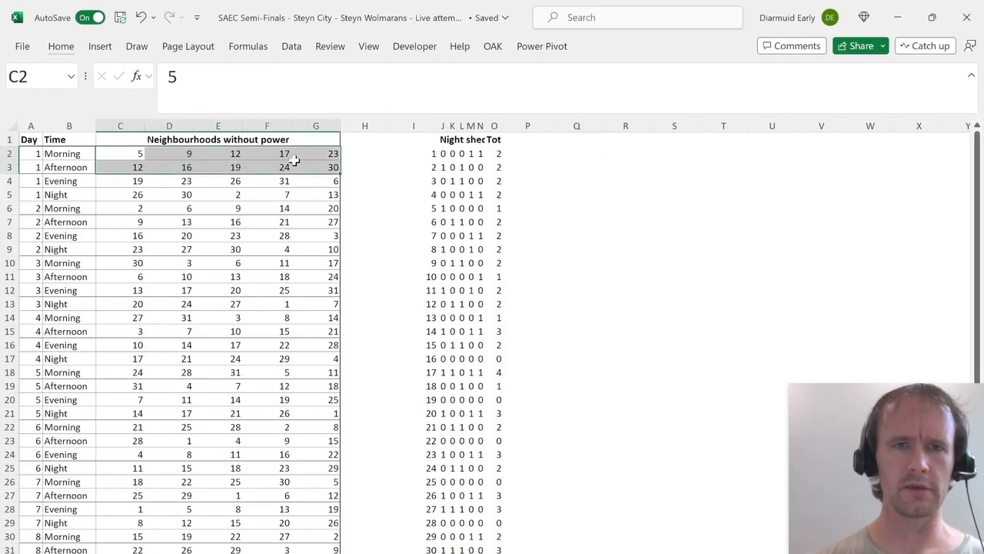
click(119, 156)
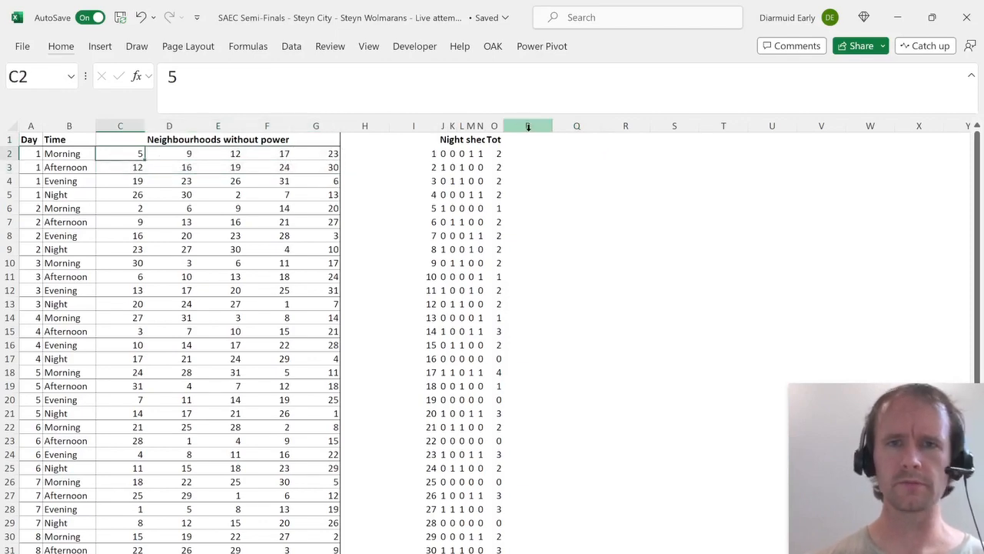
click(566, 143)
key(ctrl+Page_Up)
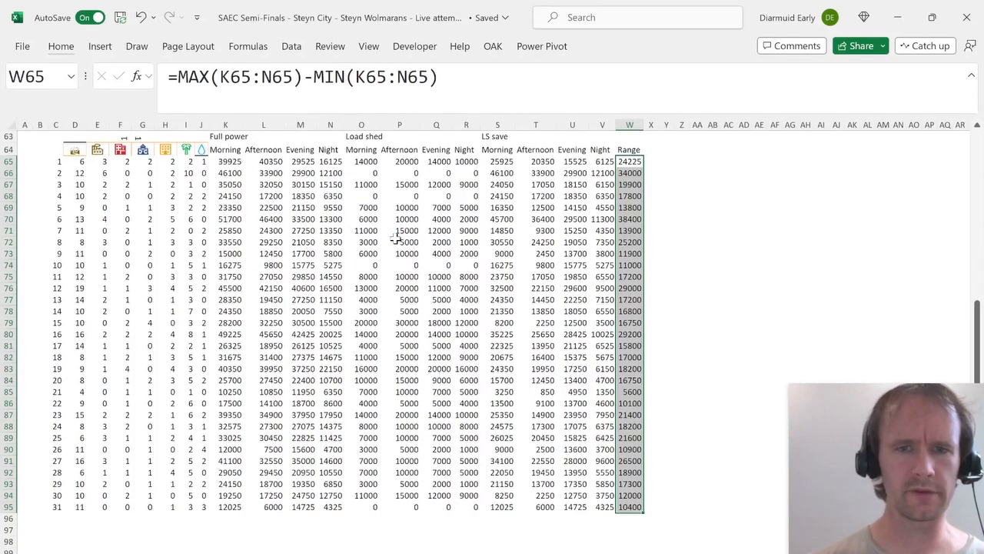
key(ctrl+Page_Down)
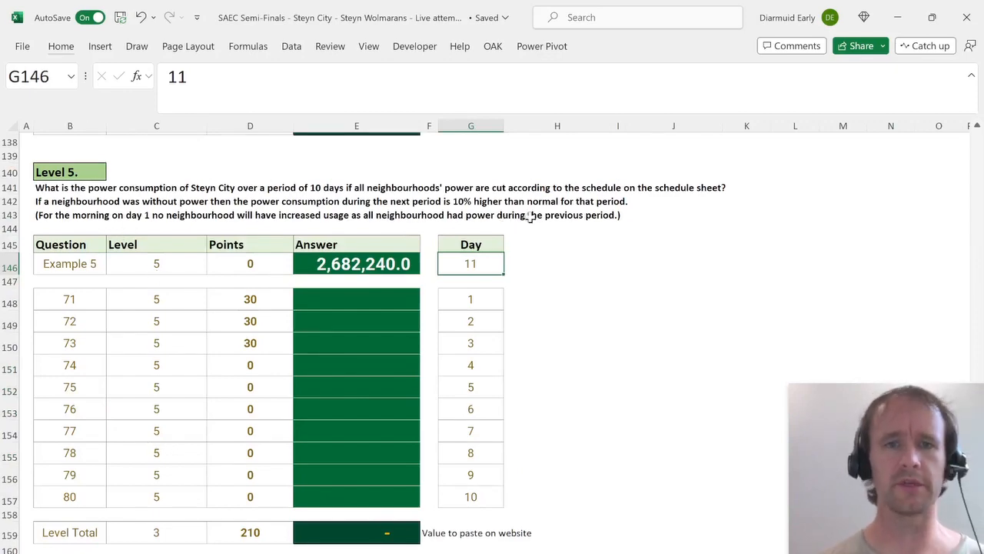
key(ctrl+Page_Up)
key(ctrl+Page_Up)
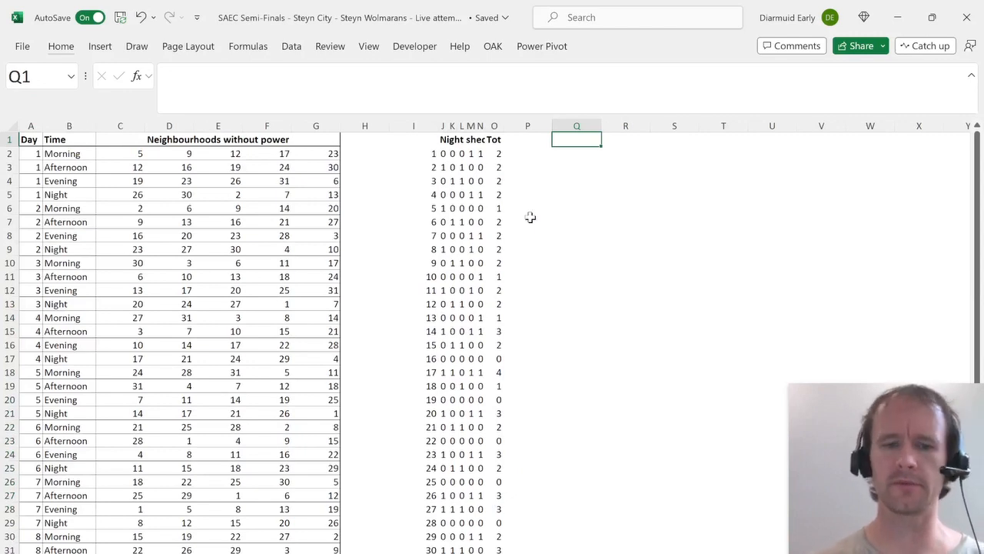
Enter =SEQUENCE(,31) in Q1 of the schedule sheet to number the neighbourhoods across the row.
text(=seq)
key(Tab)
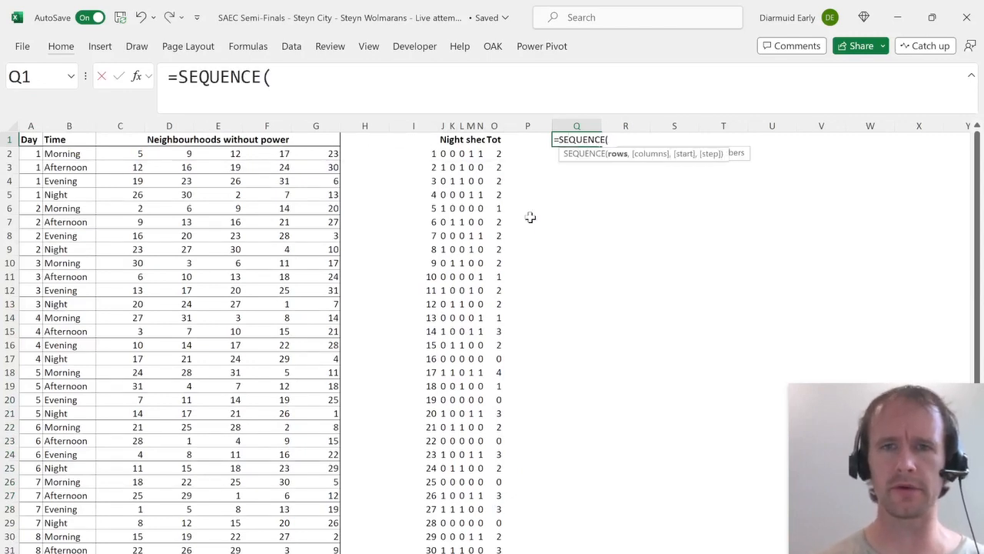
text(,21))
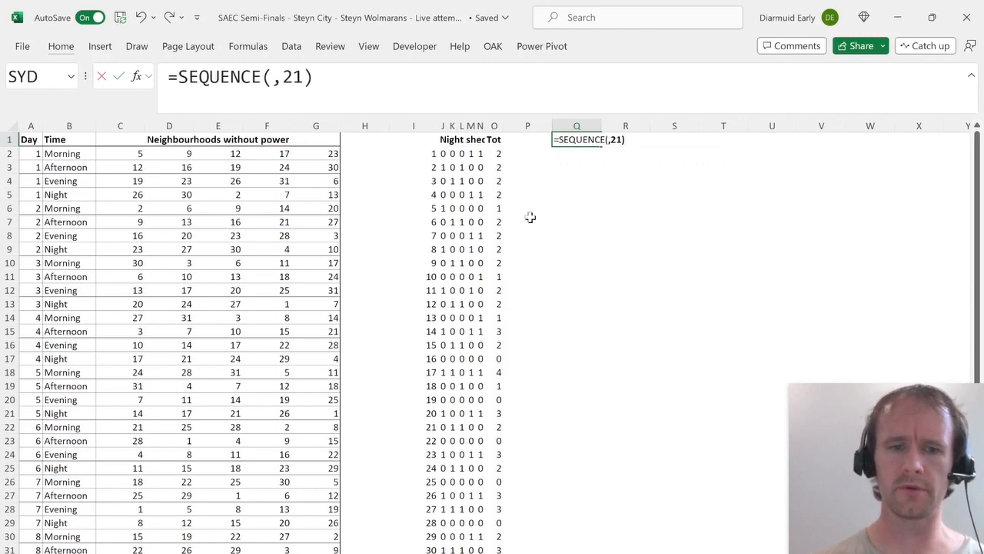
key(BackSpace)
key(BackSpace)
key(BackSpace)
text(31,)
key(BackSpace)
text())
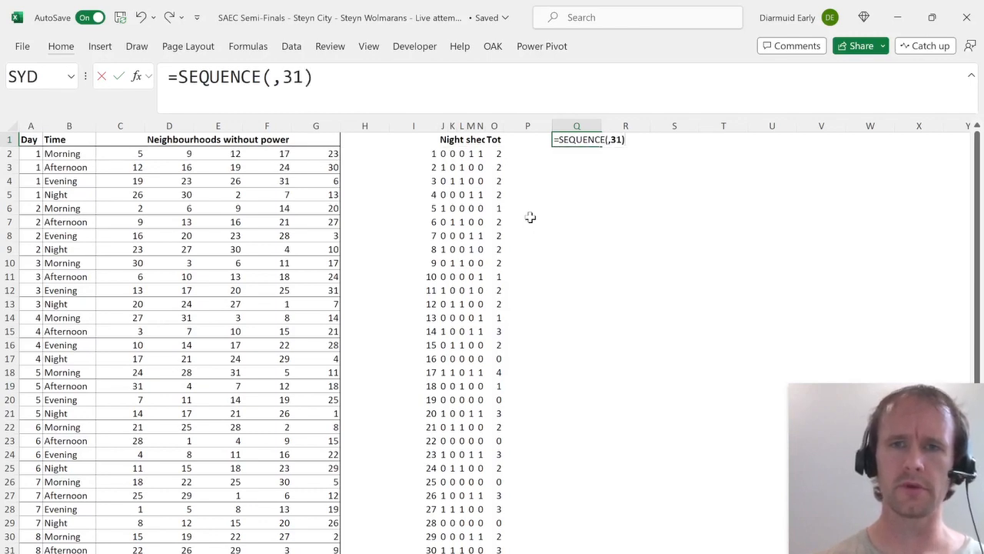
key(ctrl+Return)
key(Down)
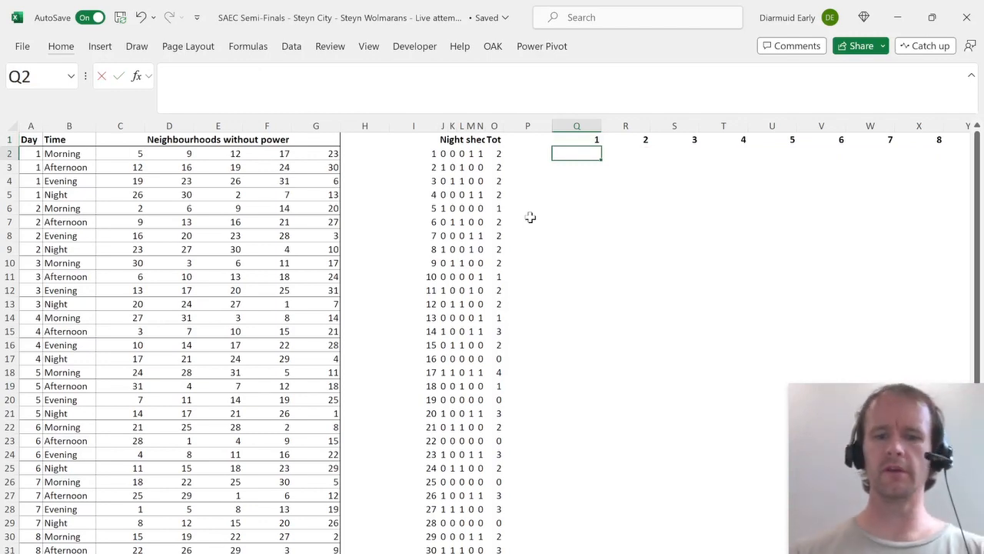
text(=if)
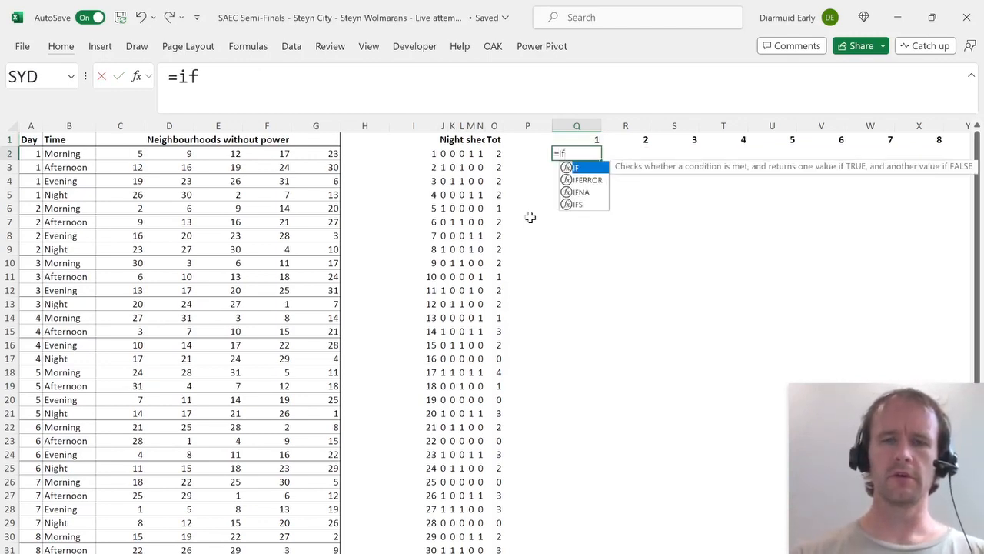
key(Tab)
text(counti)
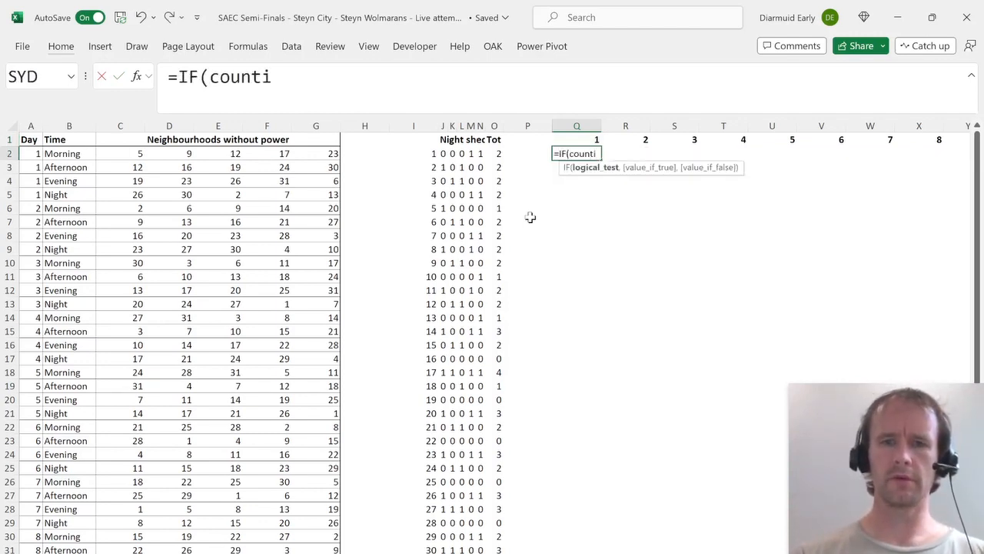
text(f)
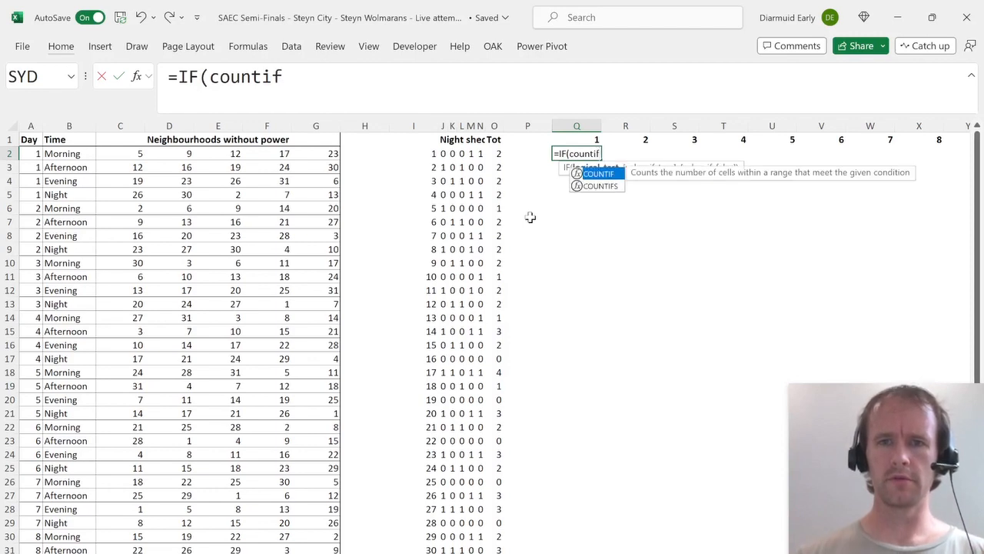
key(Down)
key(Tab)
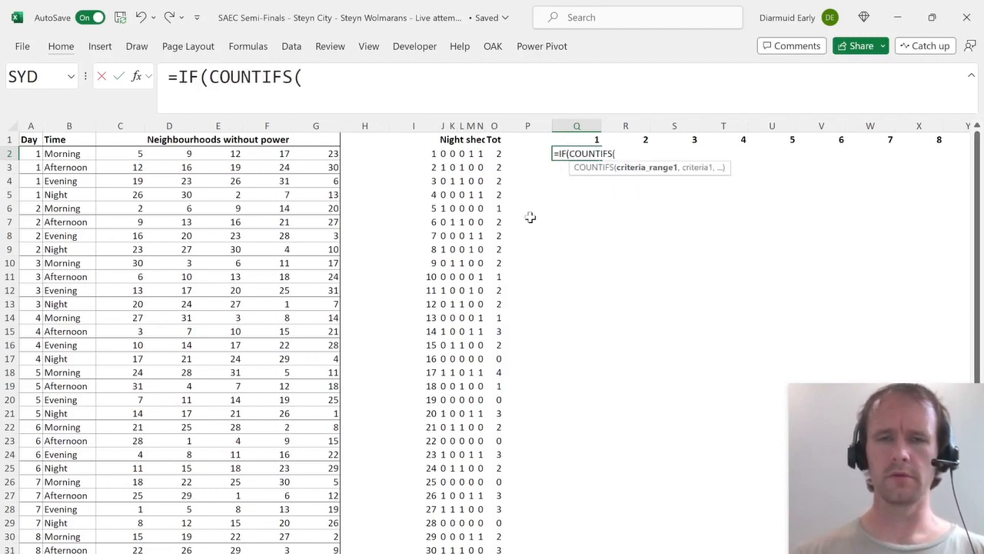
key(Escape)
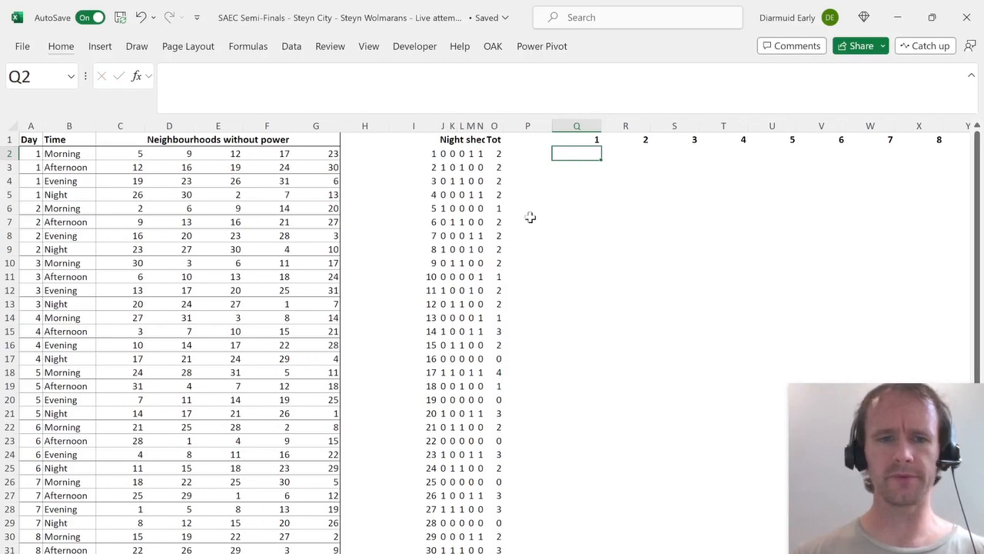
Examine the full power and load shed formulas in the first neighbourhood's row of the Map sheet.
key(ctrl+Page_Down)
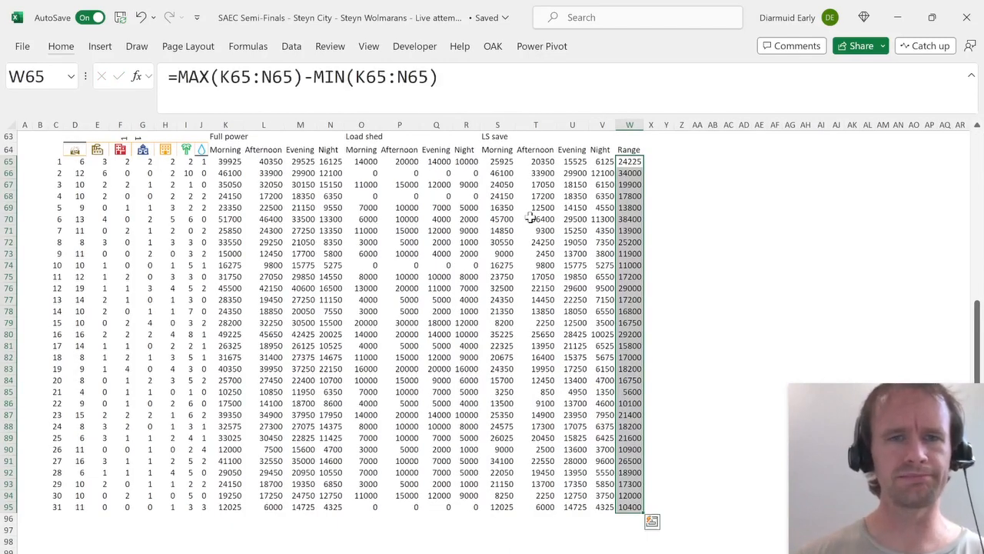
click(335, 161)
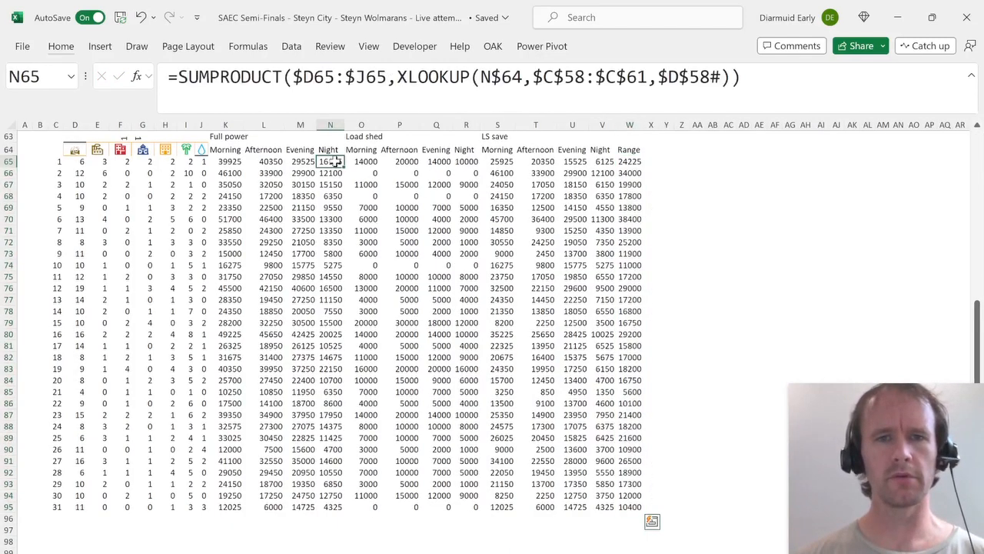
click(366, 162)
key(Left)
key(Left)
key(Left)
key(Left)
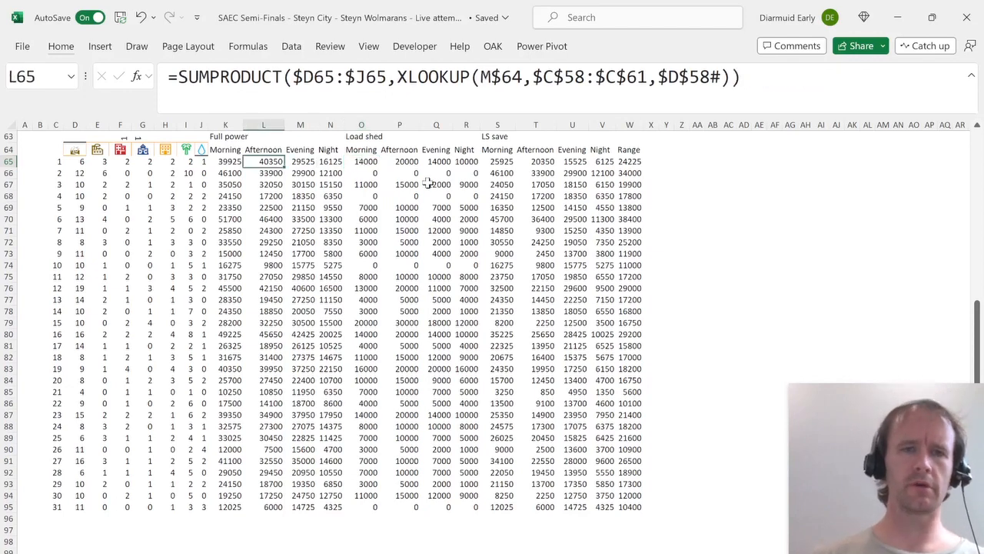
key(ctrl+Page_Up)
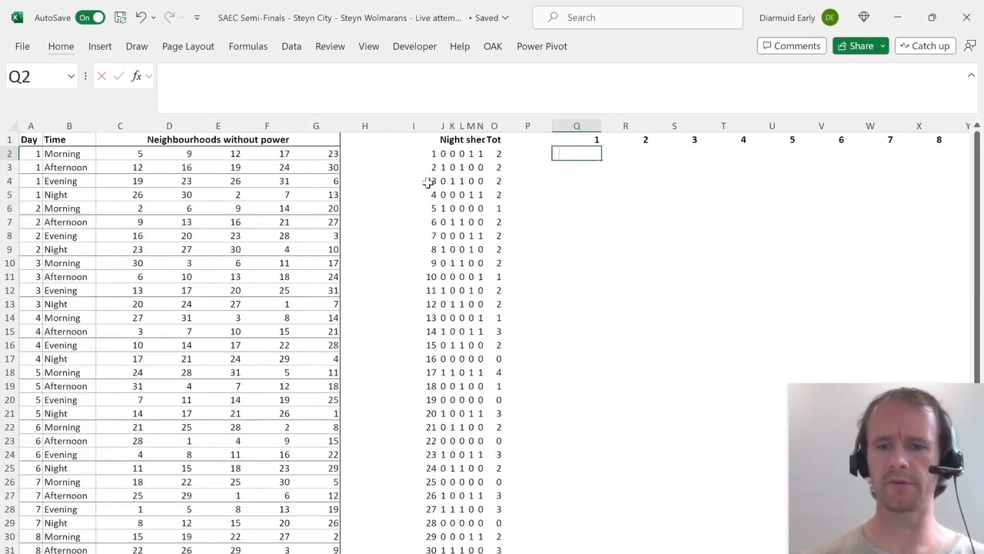
text(=)
key(ctrl+Page_Down)
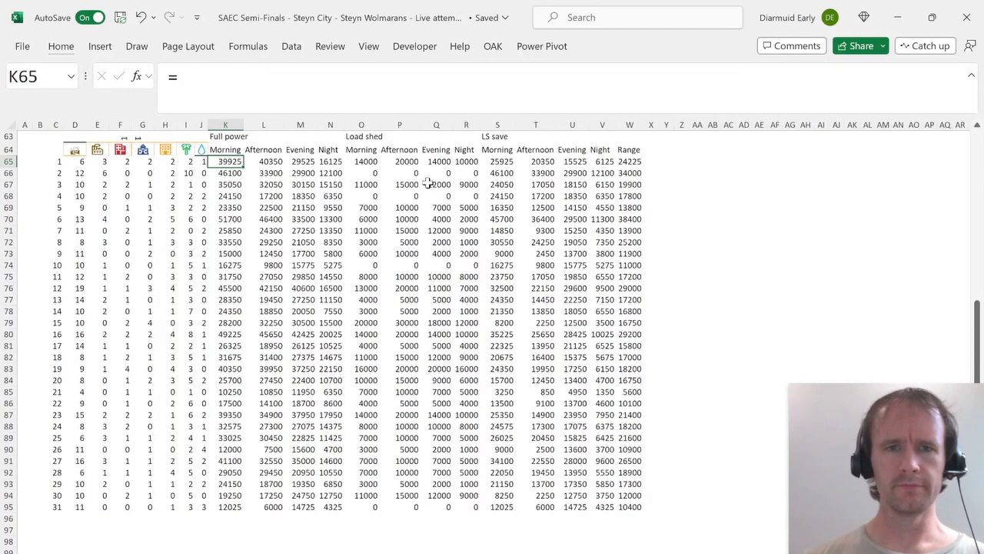
text(SUMPRODUCT($D65:$J65,XLOOKUP(K$64,$C$58:$C$61,$D$58#)))
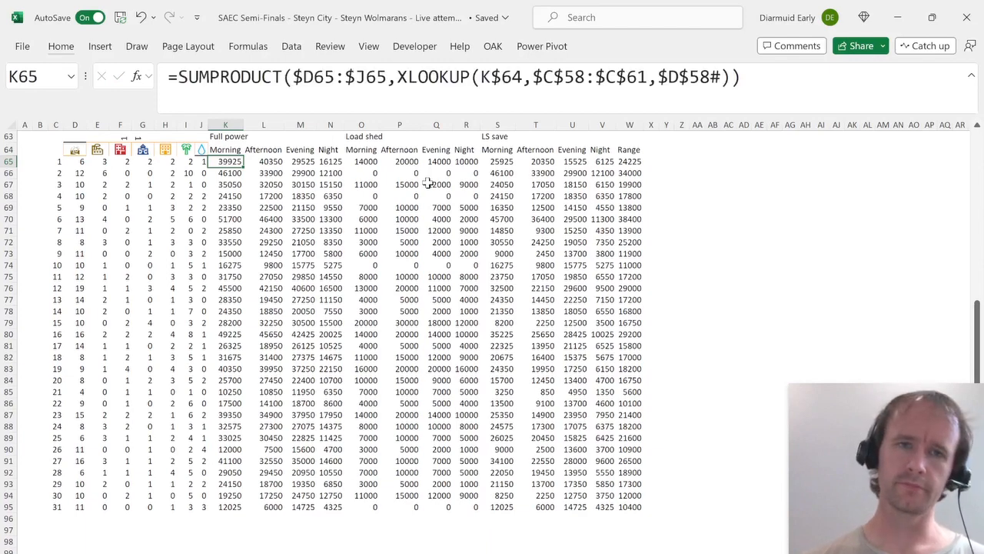
key(Escape)
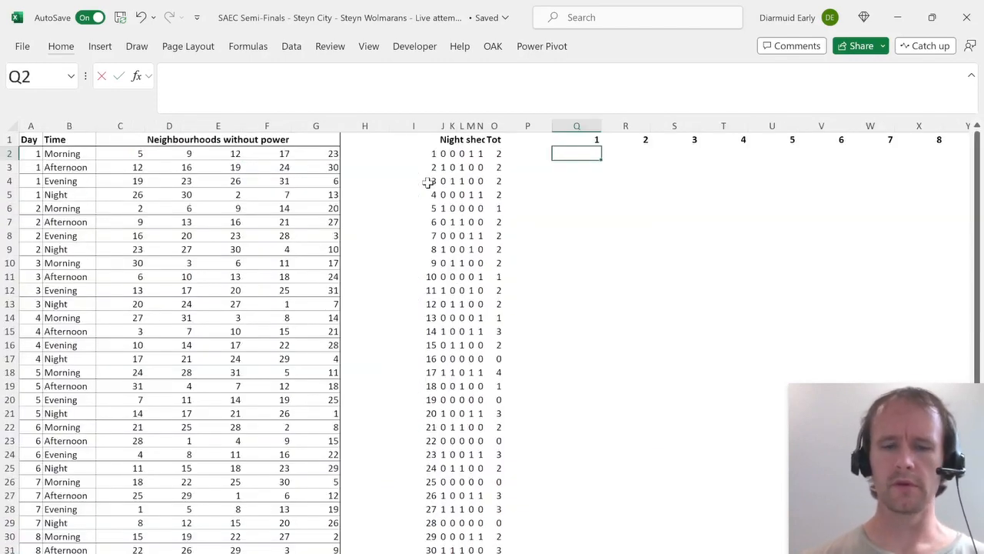
Start a LET formula in Q2 of the schedule sheet, defining full as an XLOOKUP of the time in $B2.
text(=let)
key(Tab)
text(f)
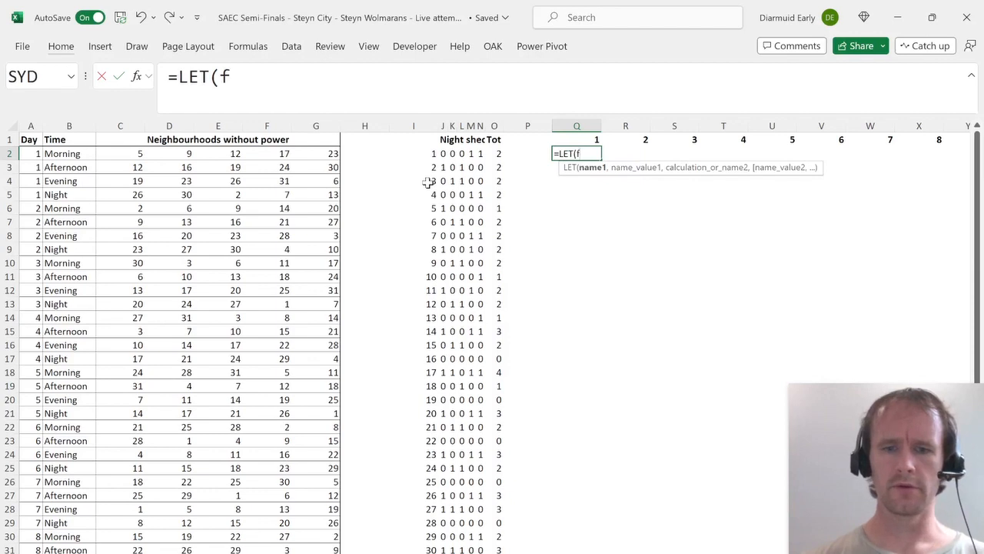
text(ull,xl)
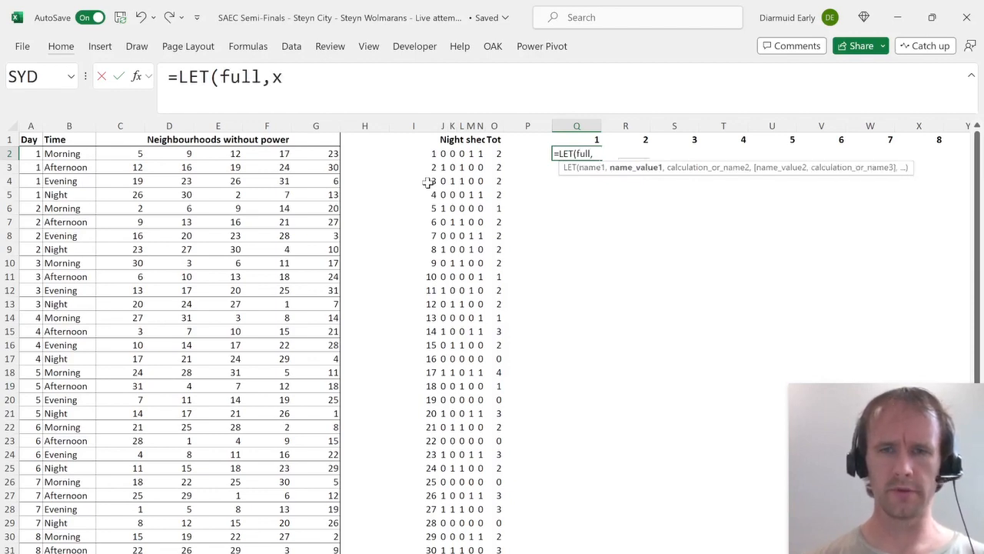
key(Tab)
key(ctrl+Left)
key(ctrl+Left)
key(ctrl+Left)
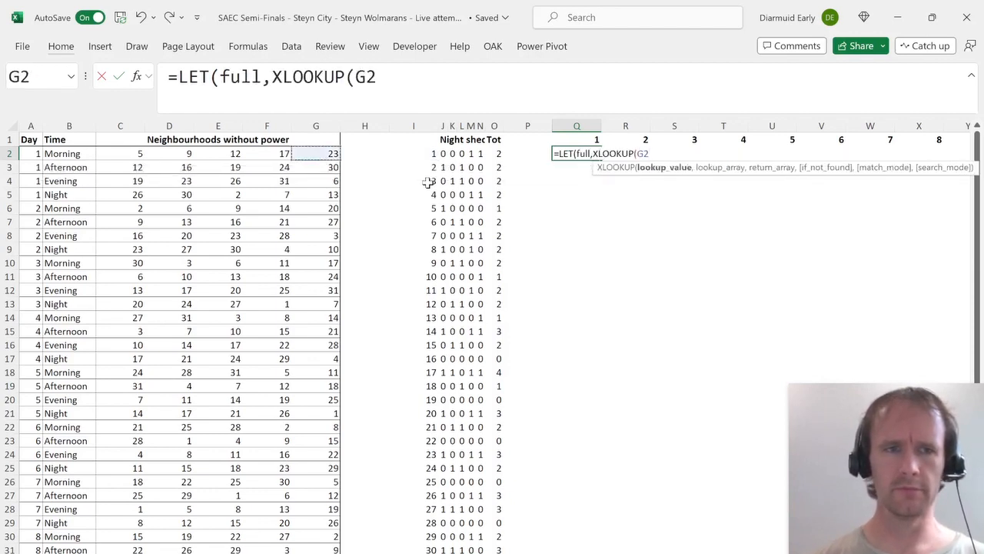
key(ctrl+Left)
key(Right)
key(F4)
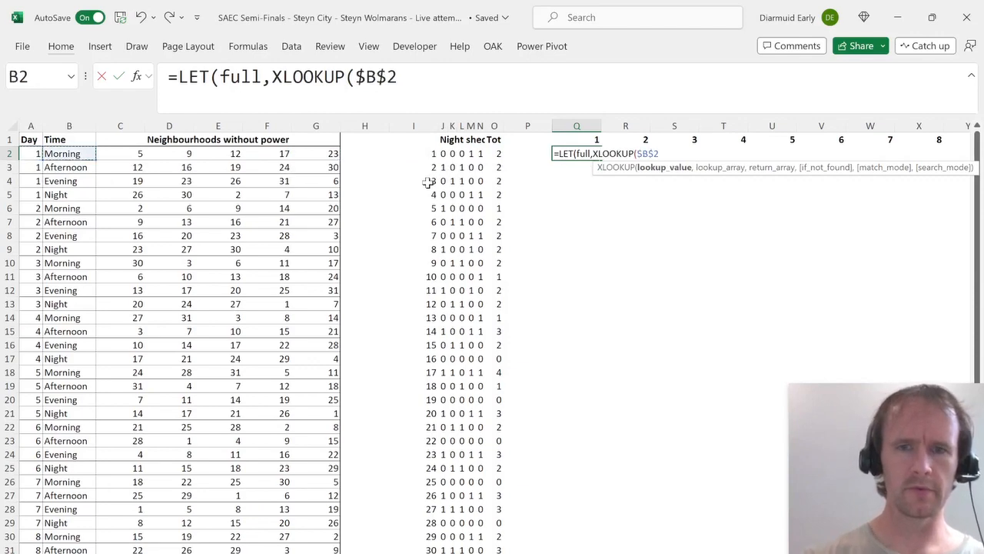
key(F4)
key(F4)
text(,)
Set the XLOOKUP's lookup array to the full power time headers, Map!$K$64:$N$64, with absolute references.
key(ctrl+Page_Down)
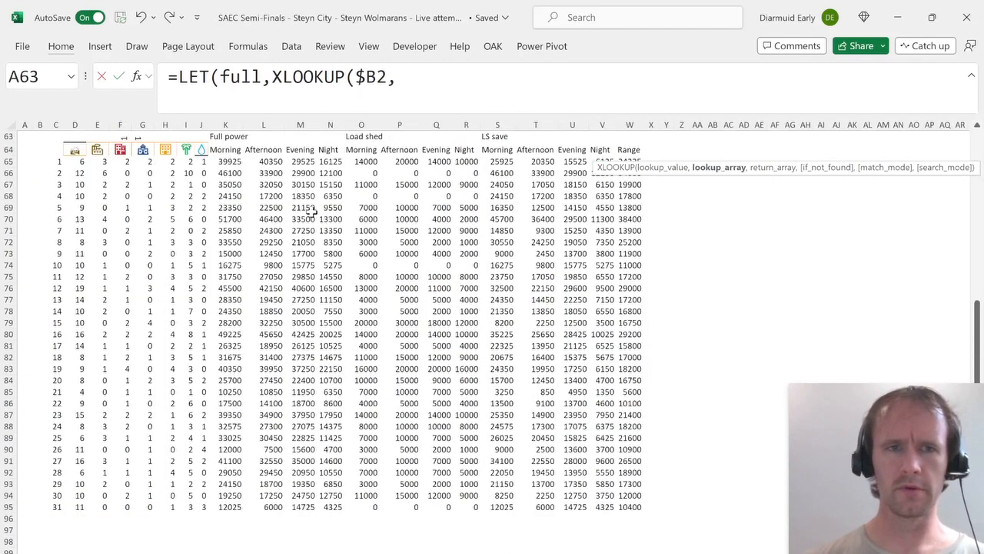
click(238, 151)
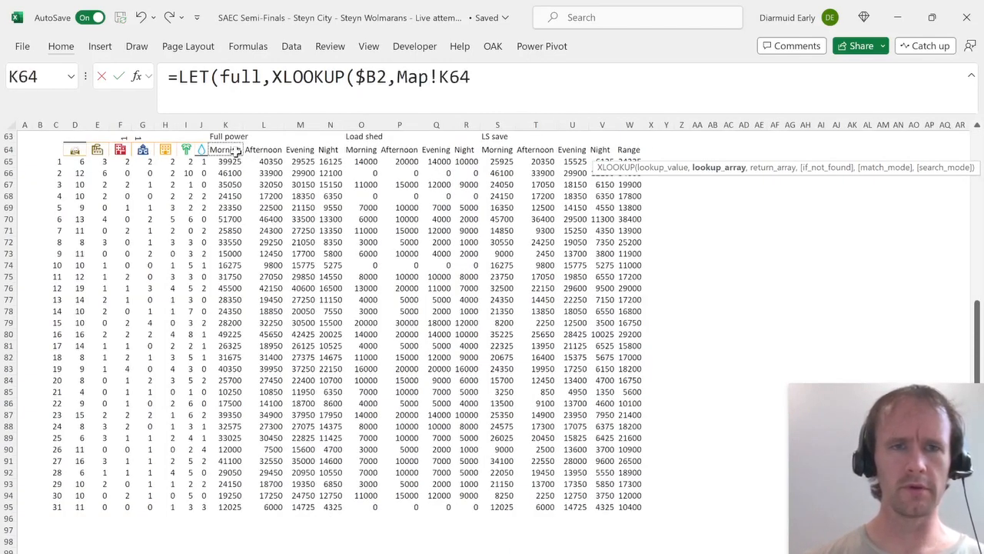
key(shift+Right)
key(shift+Right)
key(shift+Right)
key(F4)
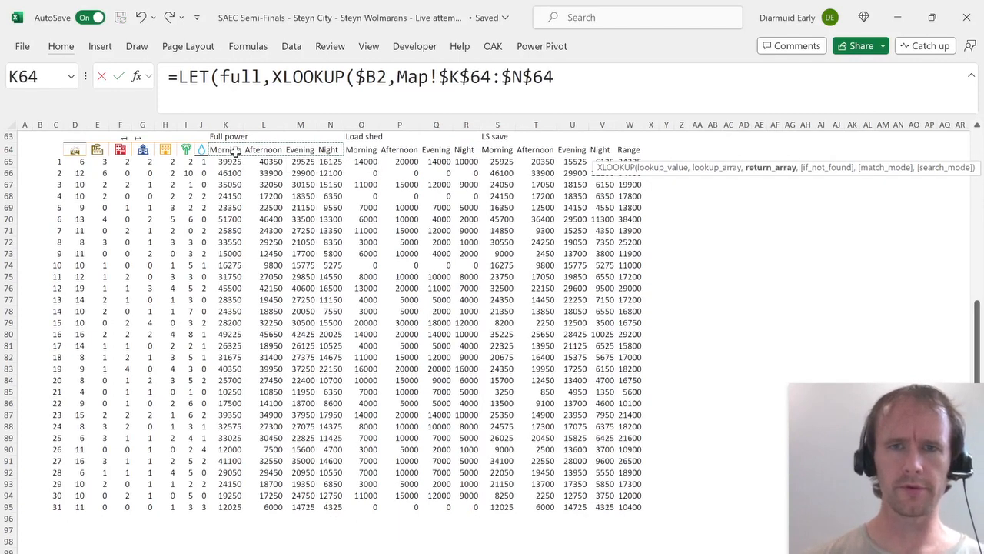
Set the XLOOKUP's return array to the full power values in Map!$K$65:$N$95 and close the lookup.
text(,)
click(230, 162)
key(ctrl+shift+Down)
key(shift+Right)
key(shift+Right)
key(shift+Right)
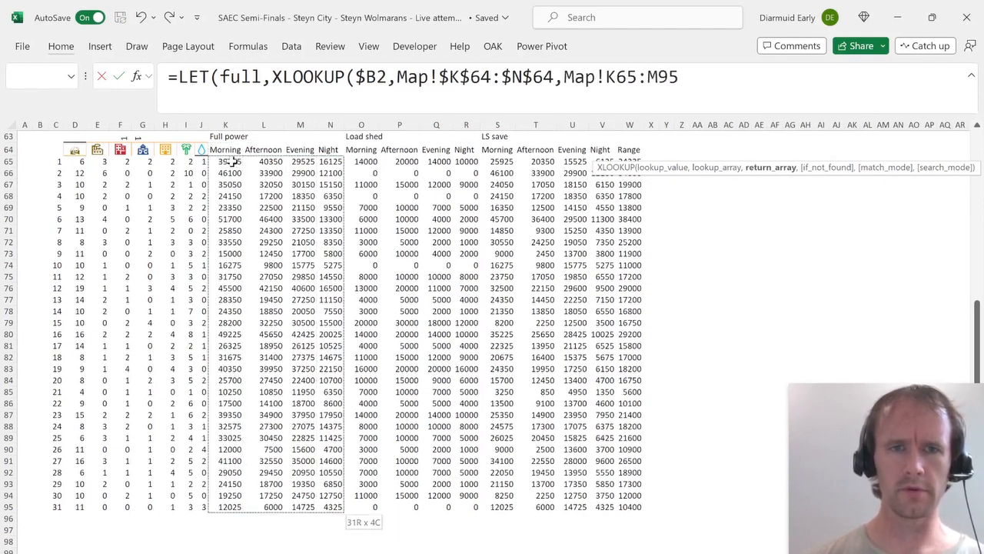
key(F4)
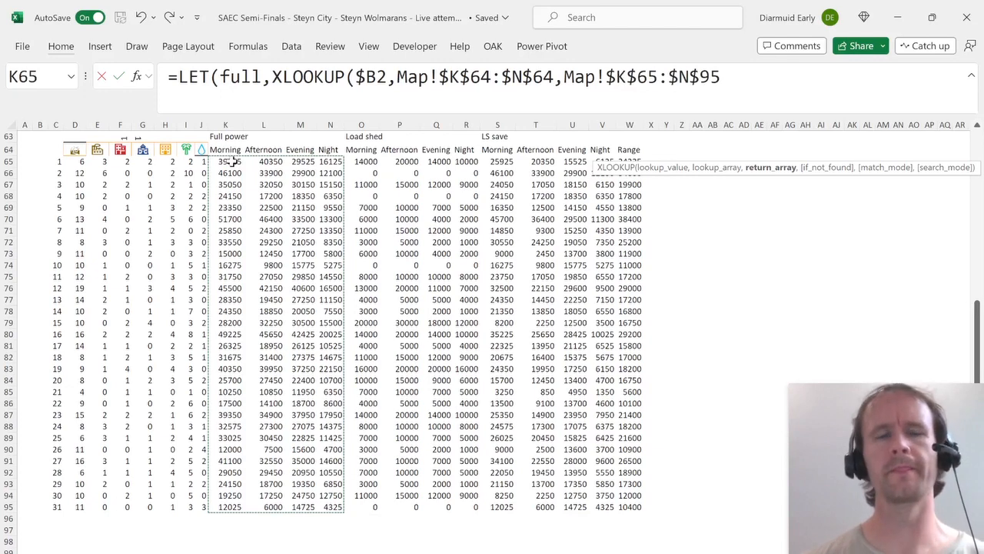
text(),)
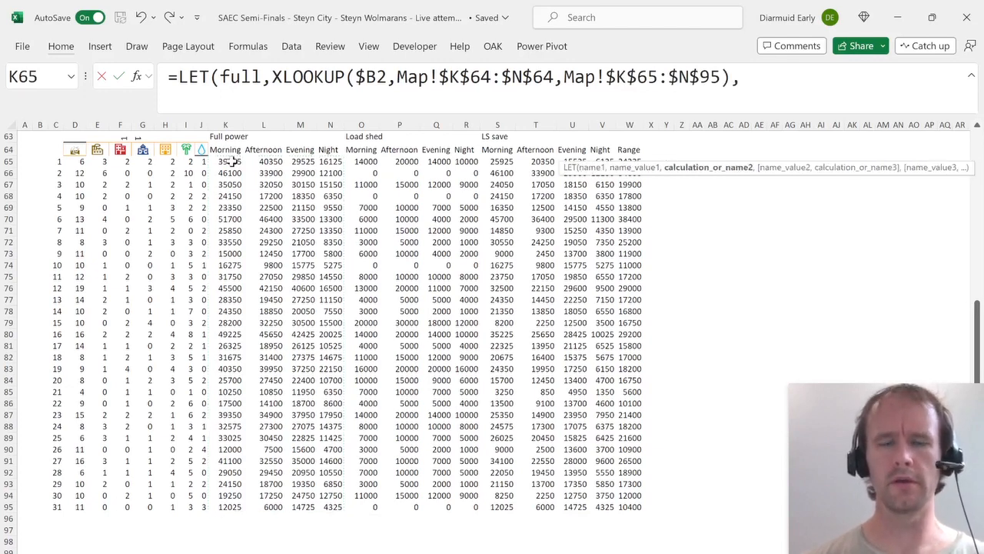
Add a second LET name, LS, and give it a copy of the full power XLOOKUP expression.
text(LS,)
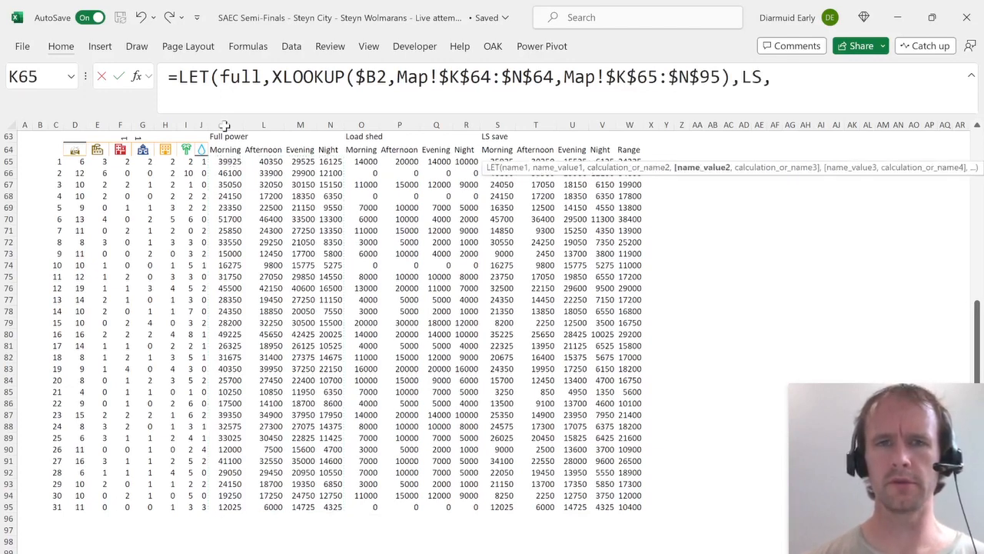
drag(273, 76, 731, 92)
key(ctrl+c)
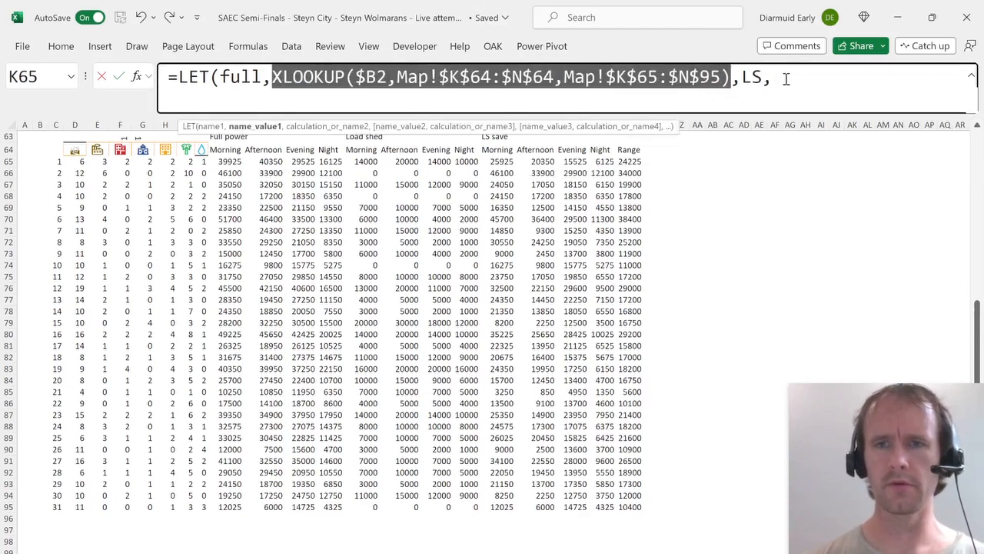
click(784, 80)
key(ctrl+v)
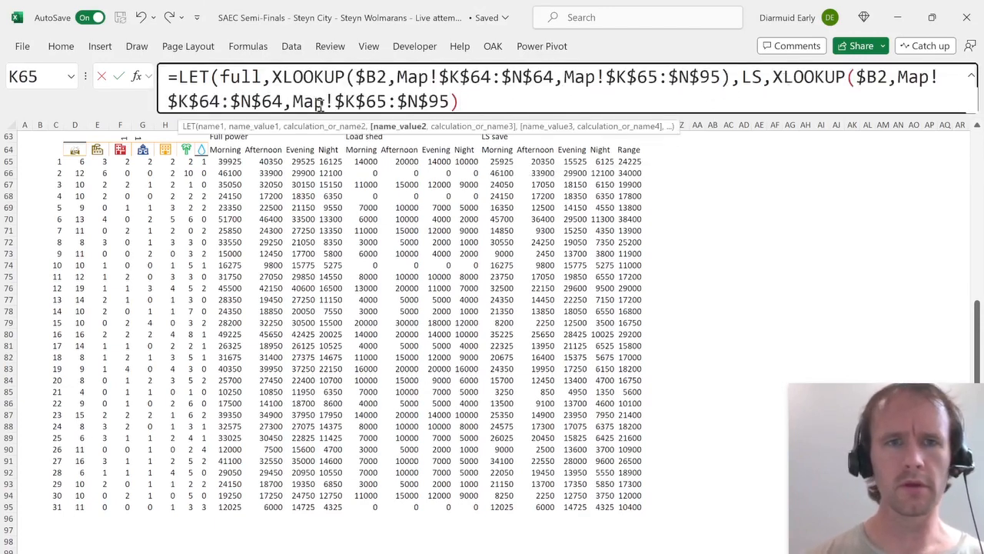
Change the return array of the LS lookup to the load shed values in Map!$O$65:$R$95.
click(356, 101)
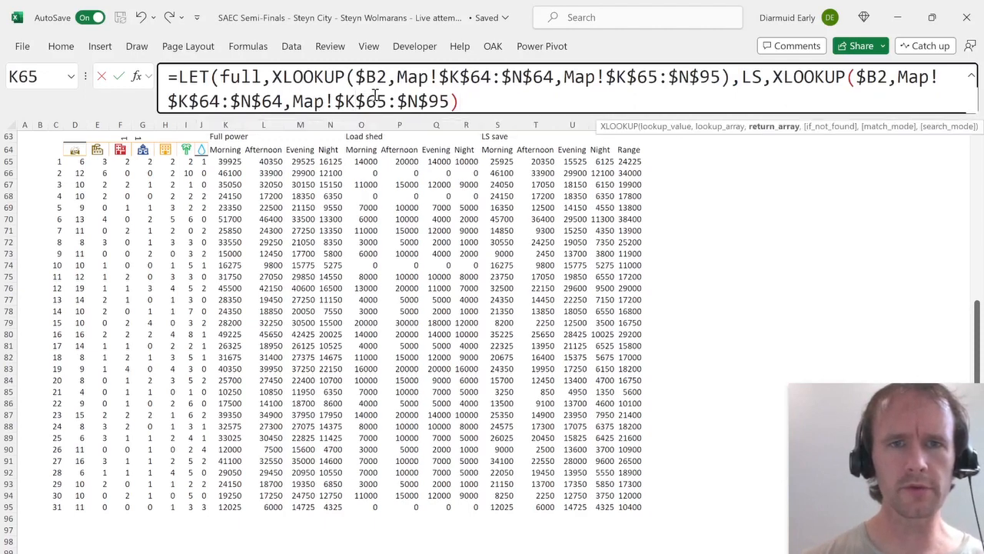
key(BackSpace)
text(o)
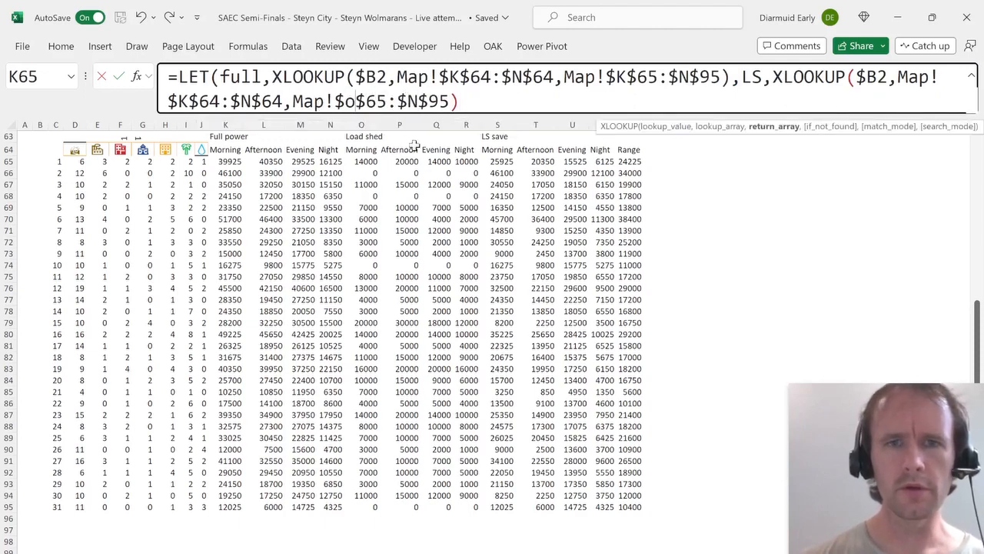
key(Right)
key(Right)
key(Right)
key(Right)
key(Right)
key(Right)
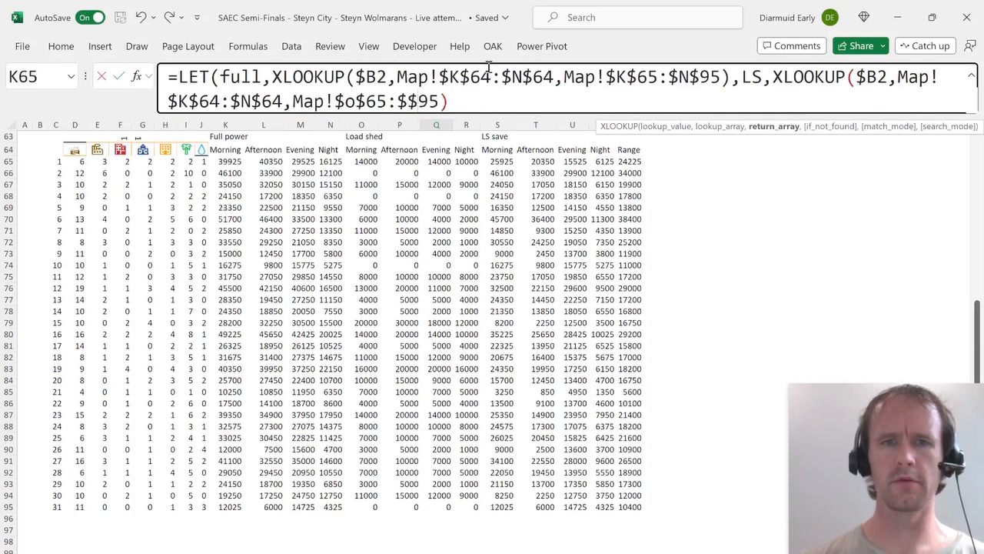
key(BackSpace)
text(r)
click(479, 102)
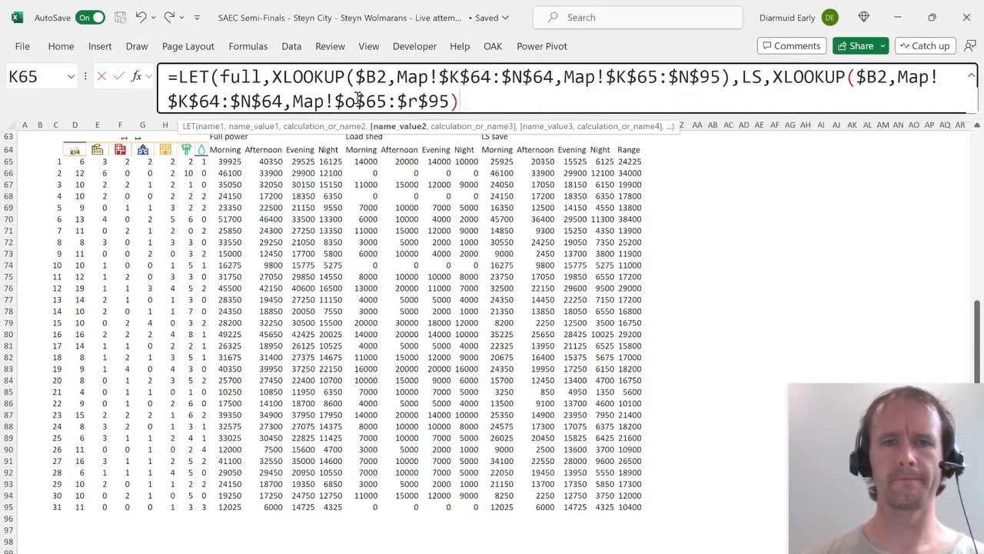
Wrap the XLOOKUP in the full definition in TOROW so that its values run across a row.
click(275, 77)
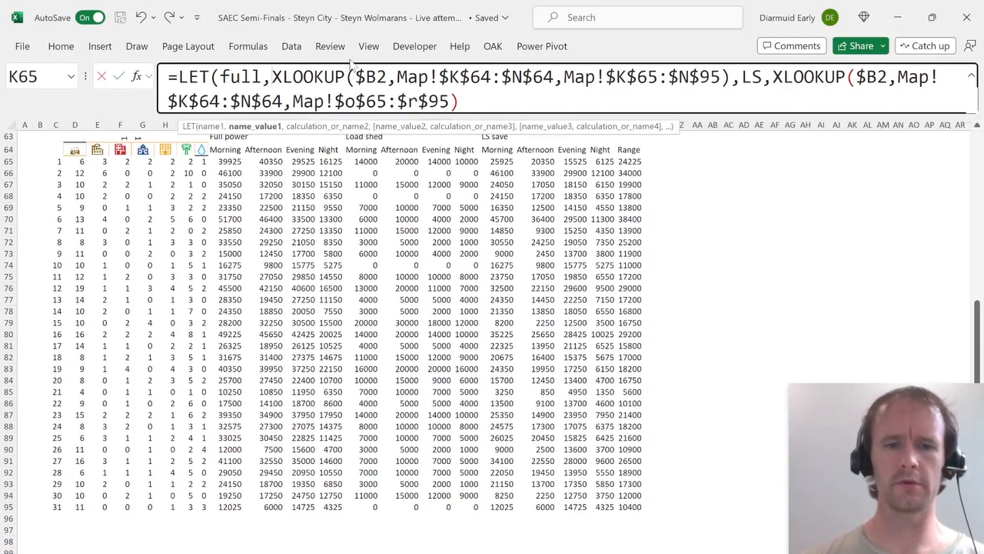
text(torow)
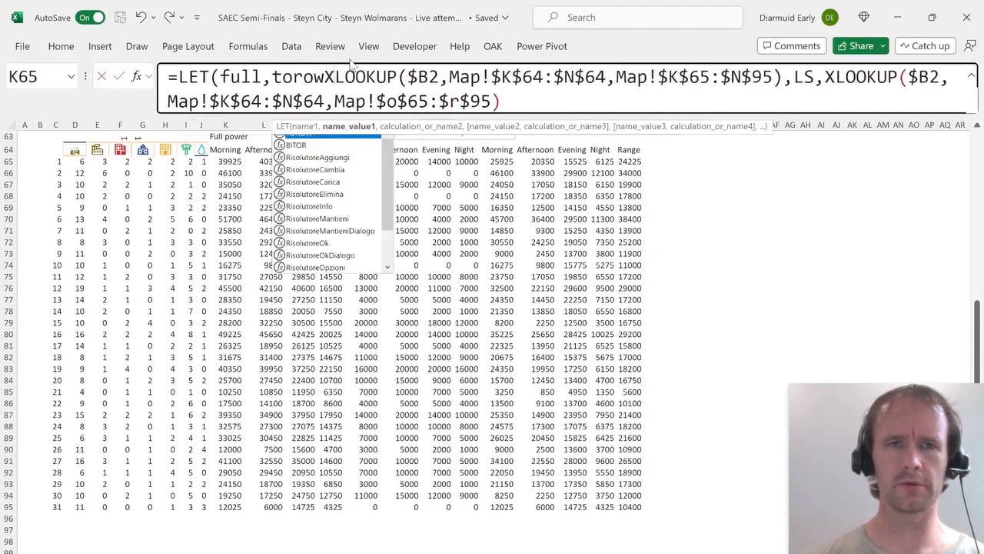
text(()
click(792, 77)
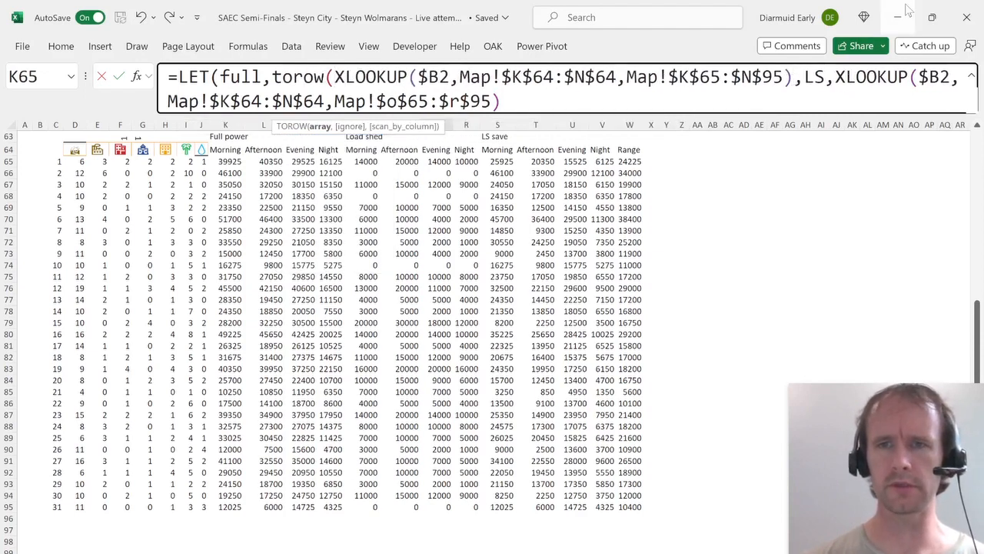
text())
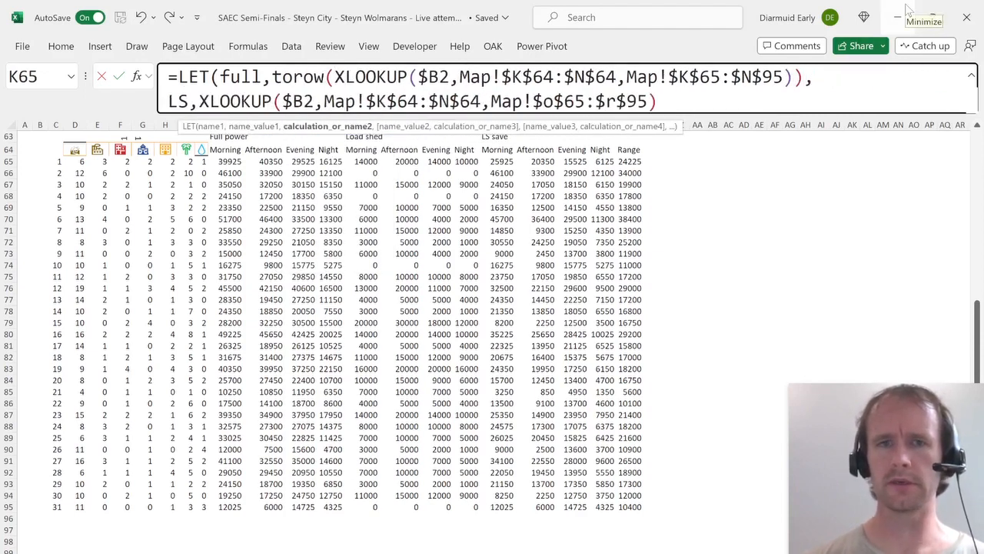
click(907, 10)
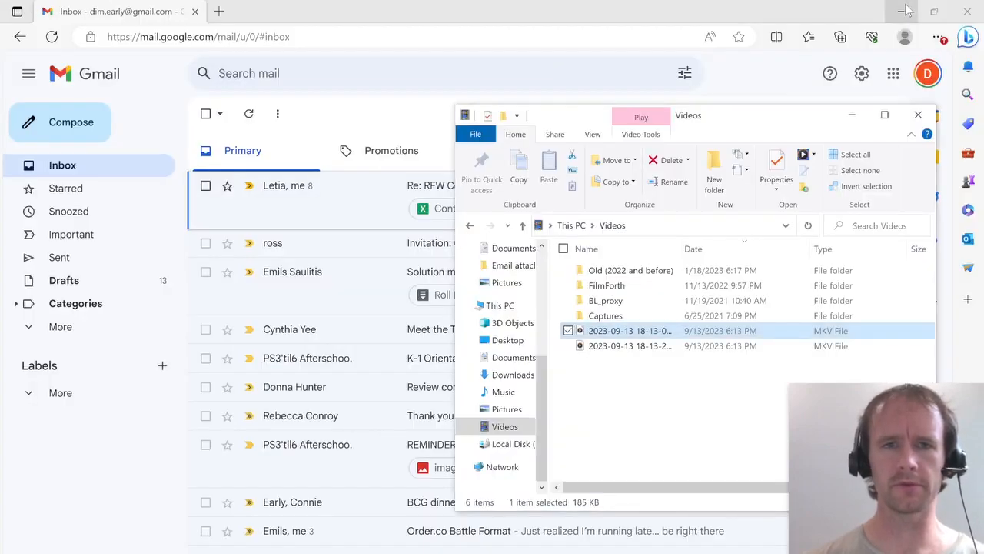
key(alt+Tab)
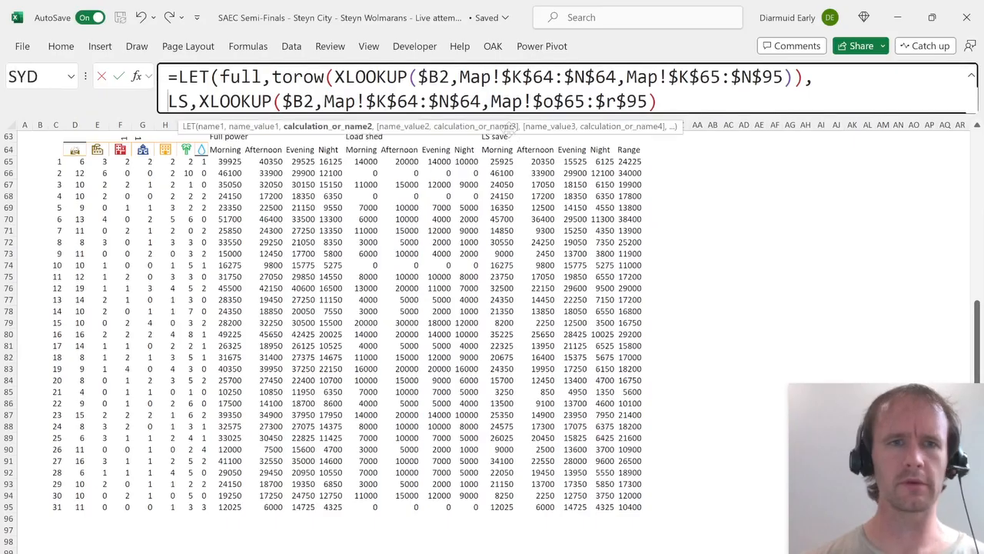
Indent the LS definition on its own line, enlarge the formula bar and end the definition with a comma.
key(Home)
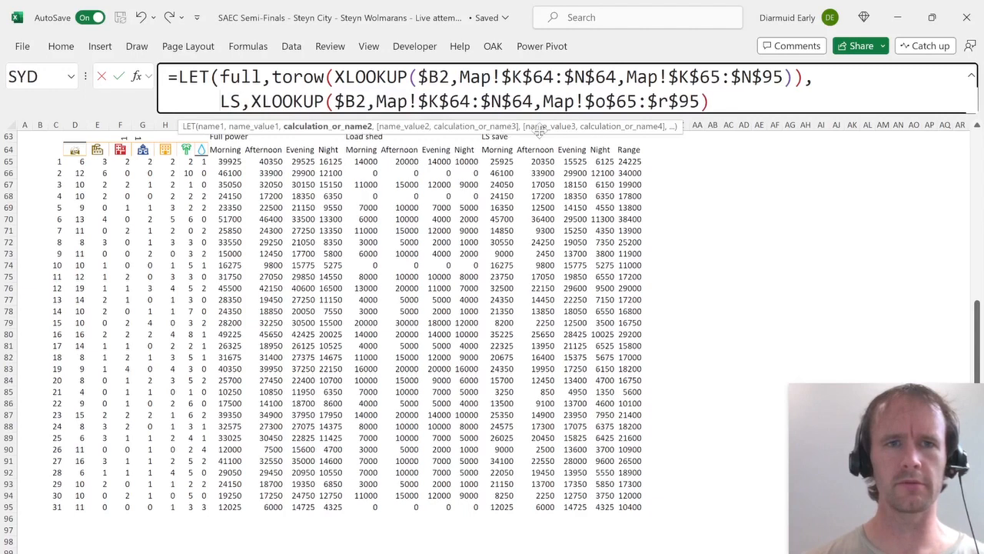
drag(726, 115, 715, 185)
click(738, 104)
text(,)
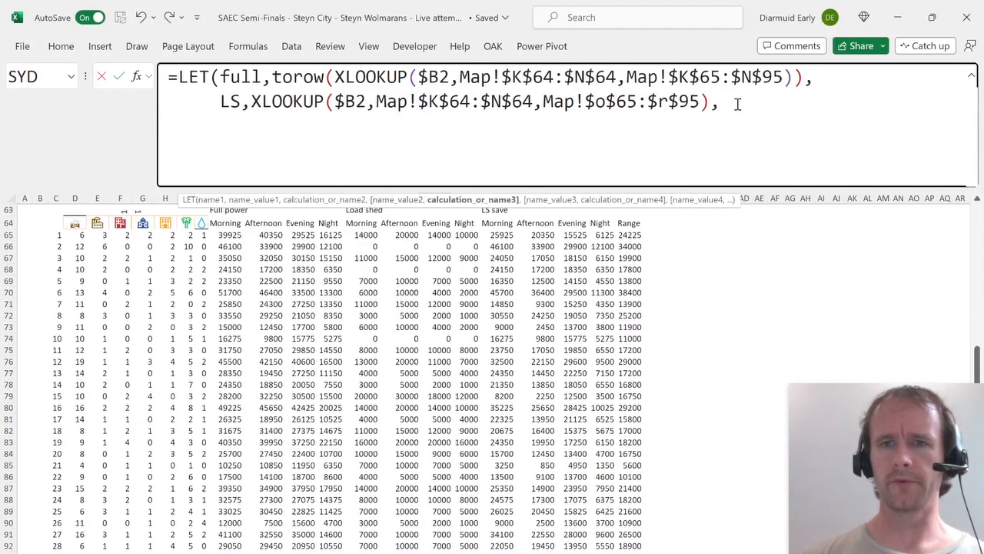
key(Return)
key(Return)
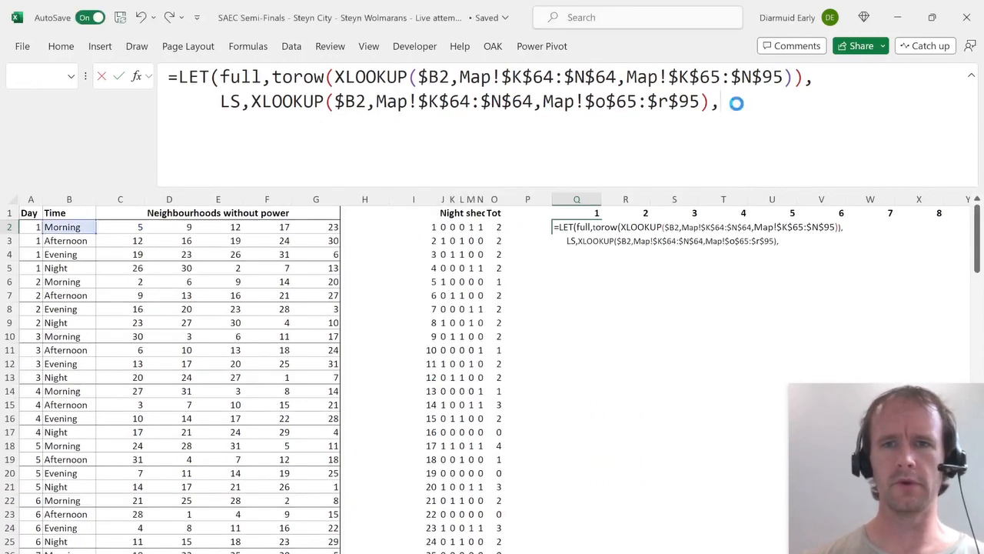
Wrap the XLOOKUP in the LS definition in TOROW and continue the formula on a new indented line.
click(739, 104)
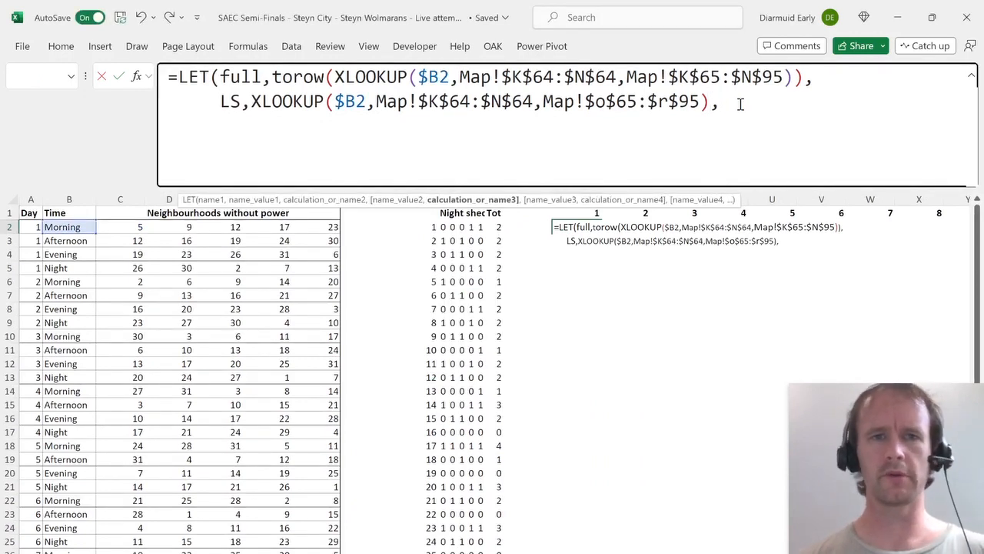
click(248, 102)
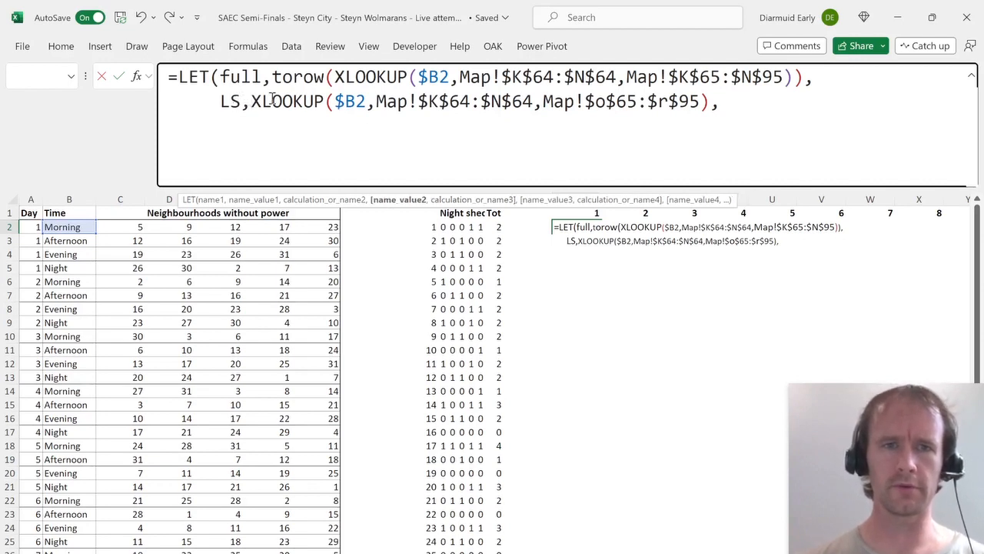
text(tor)
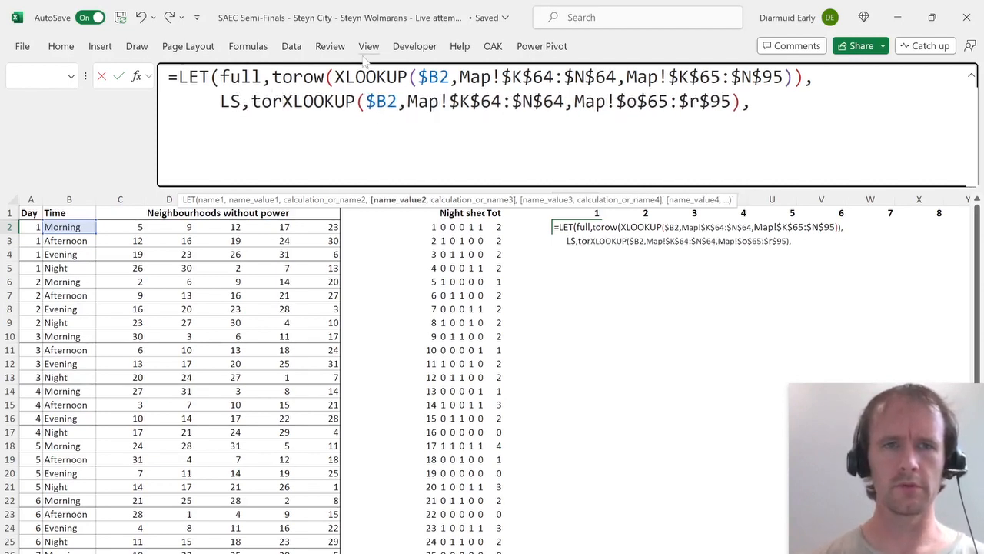
text(ow()
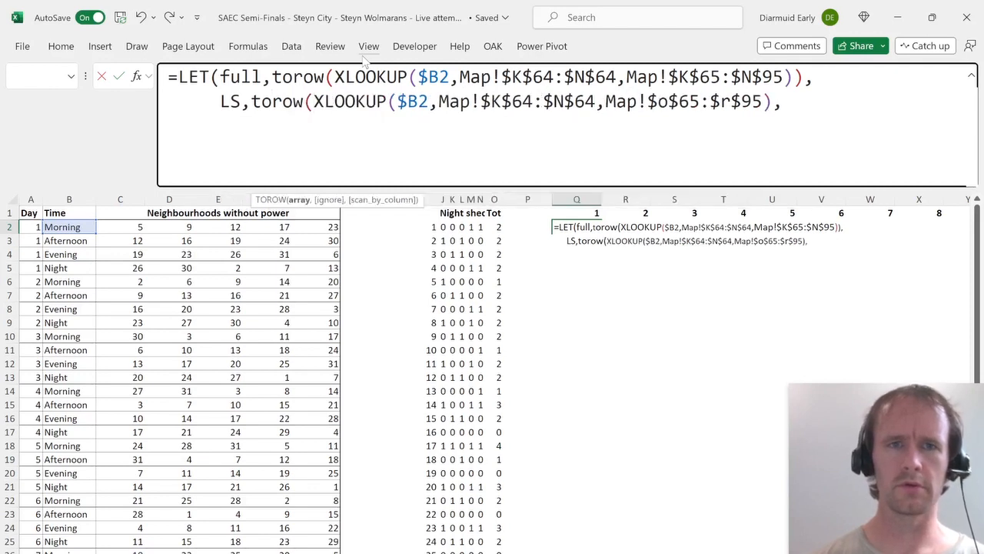
click(771, 102)
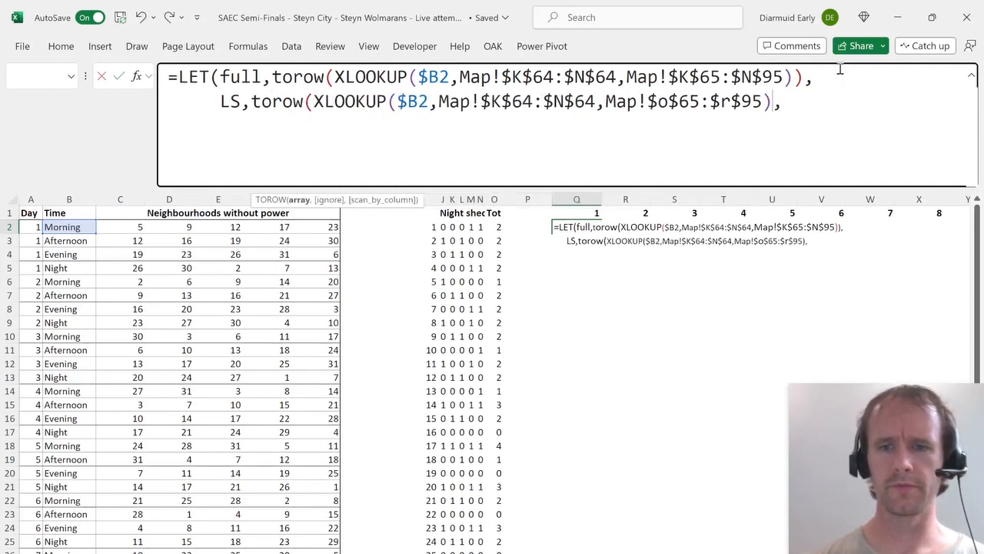
text())
key(Right)
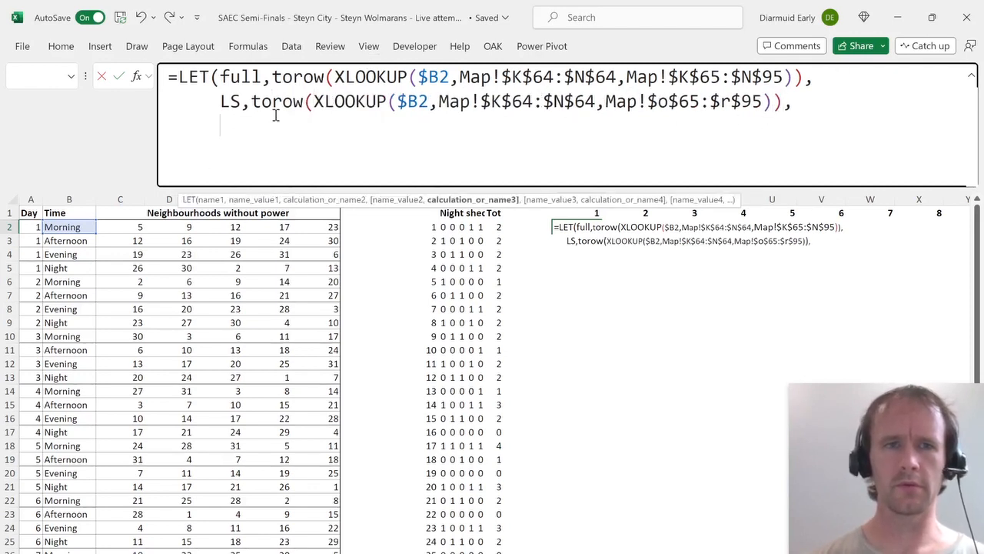
Begin the LET calculation with an IF whose test is a COUNTIFS over the first period's neighbourhoods without power, C2:G2.
text(if)
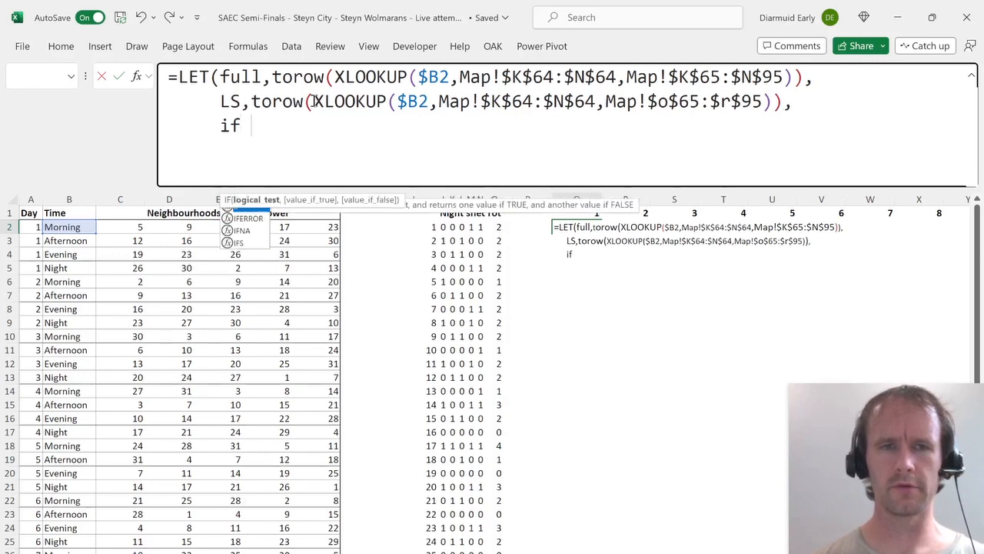
key(Tab)
text(unt )
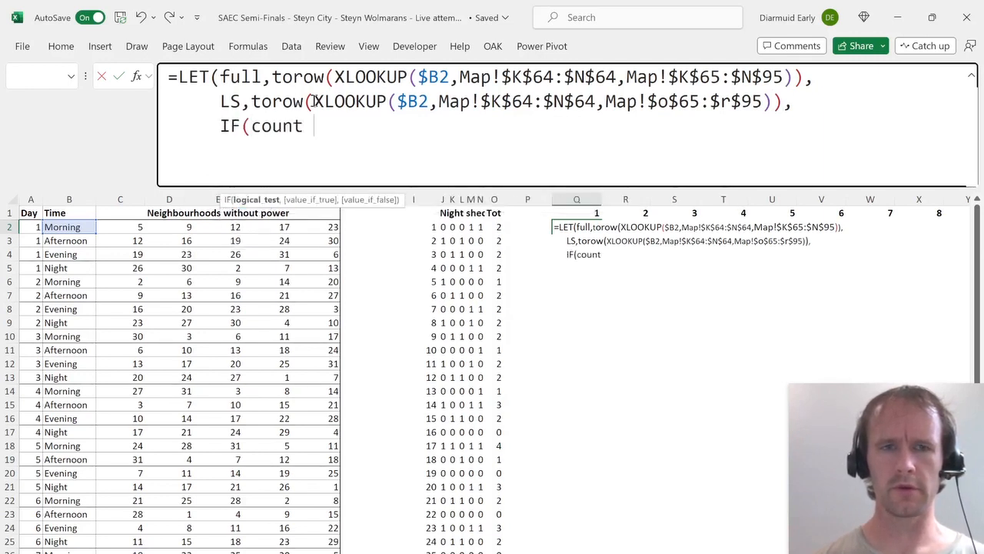
text(fs)
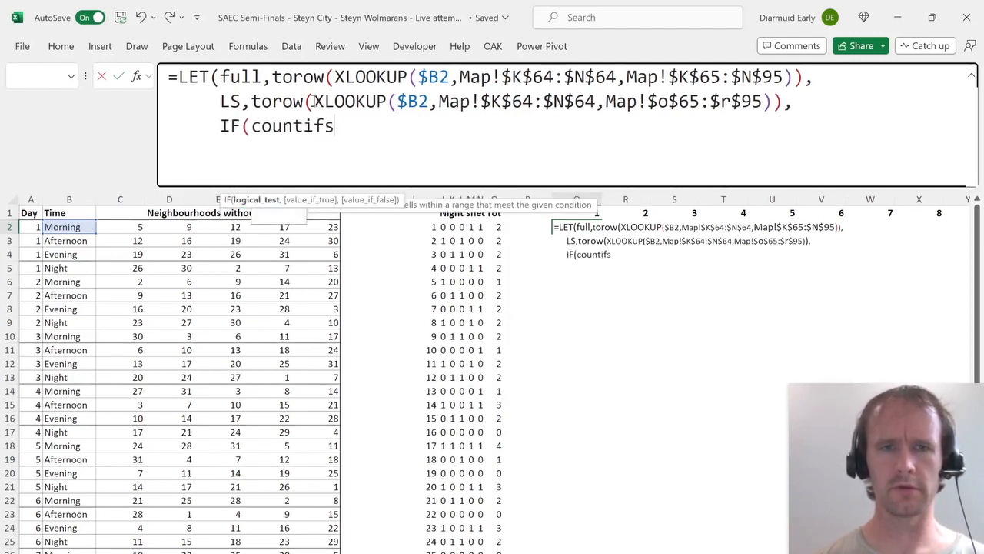
key(Tab)
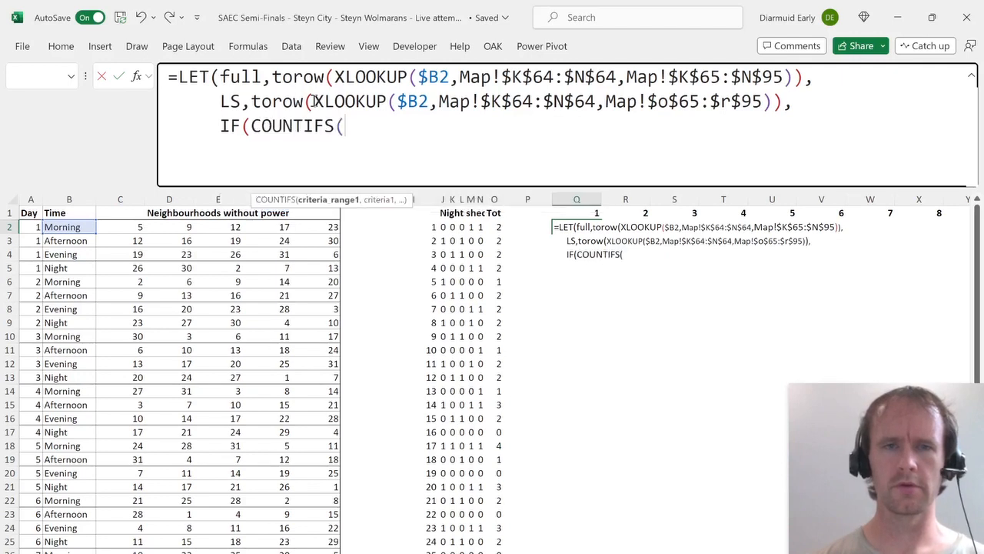
click(323, 226)
drag(324, 227, 115, 228)
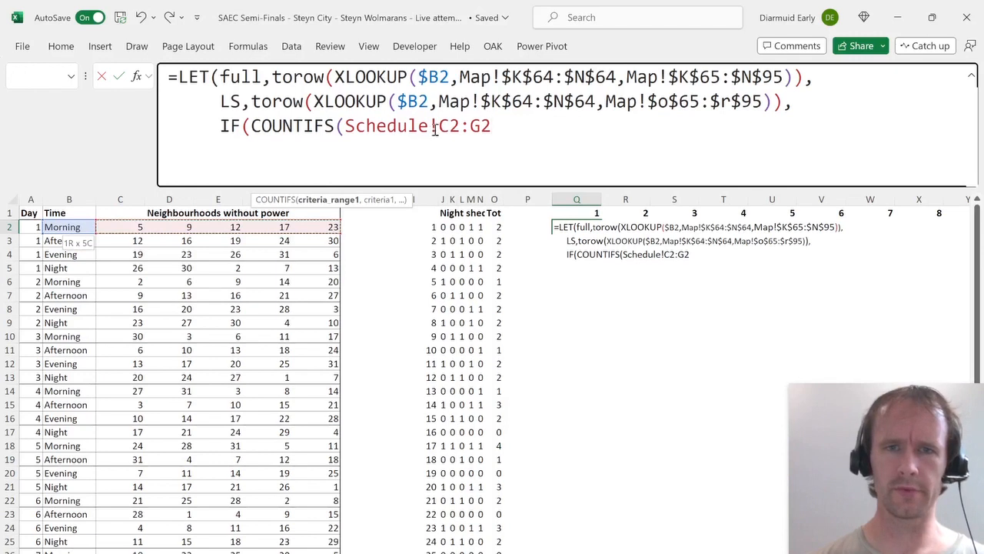
Strip the Schedule sheet prefix from the COUNTIFS range and lock its columns as $C2:$G2, ready for the criteria.
drag(439, 129, 394, 129)
key(BackSpace)
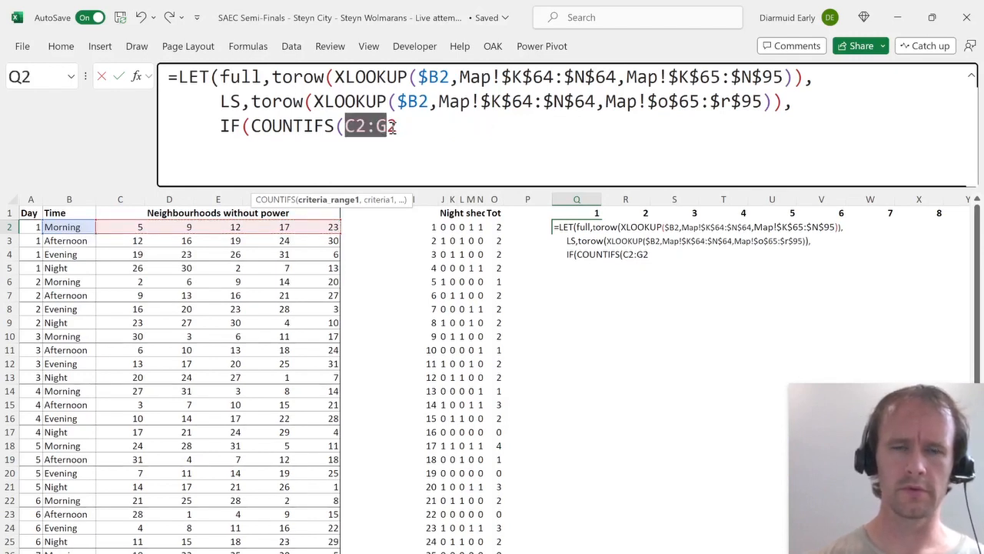
key(F4)
key(F4)
key(F4)
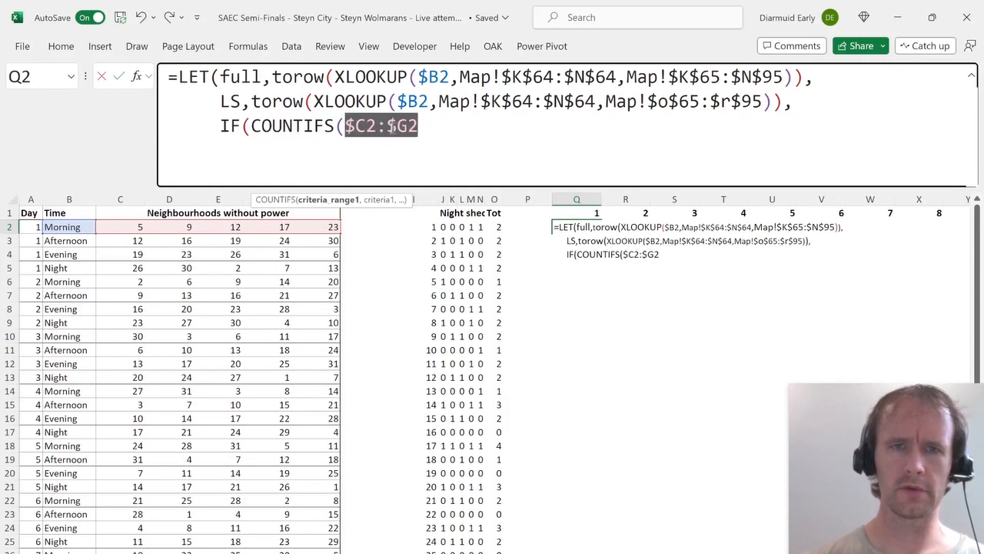
click(438, 128)
text(,)
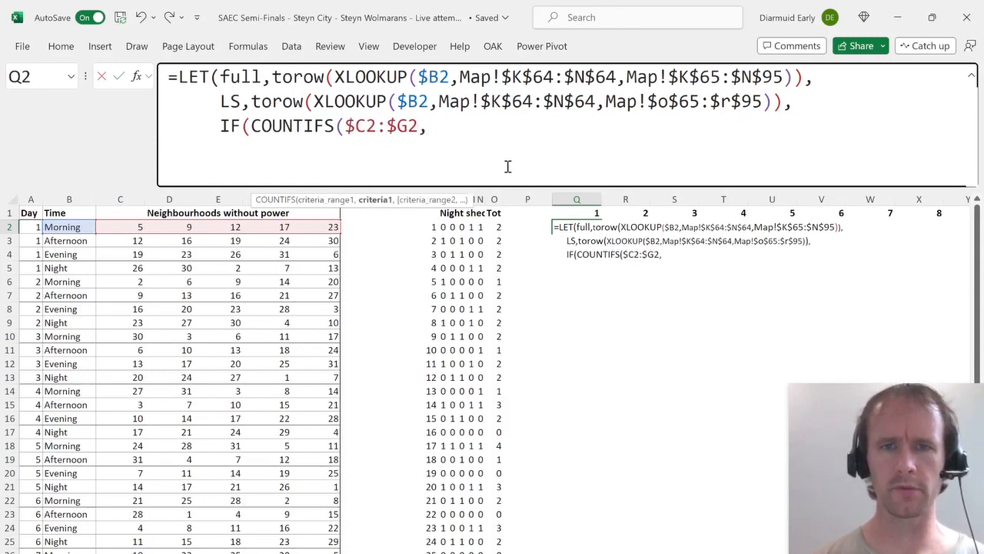
Use the spilled neighbourhood numbers $Q$1# as the COUNTIFS criteria, without the Schedule sheet prefix.
click(572, 213)
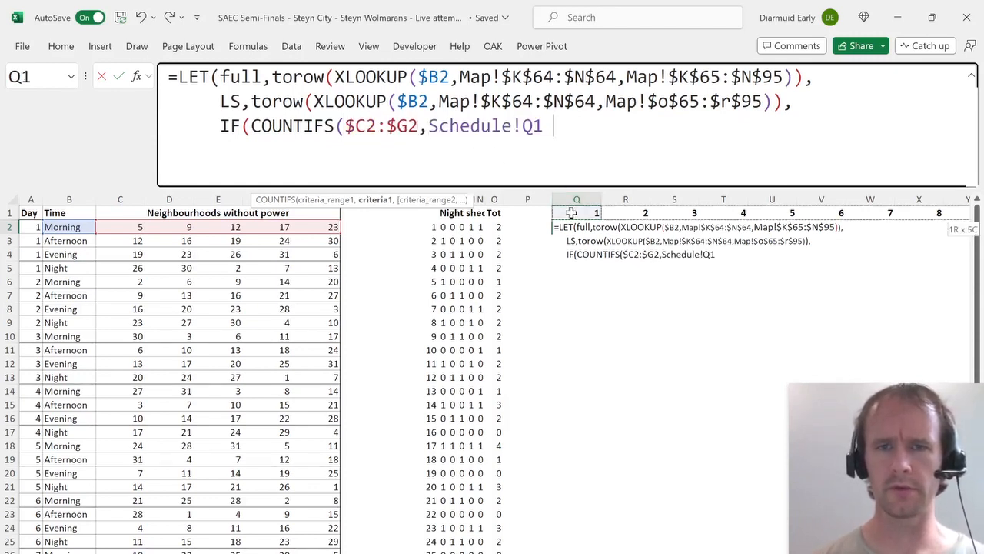
key(ctrl+shift+Right)
key(F4)
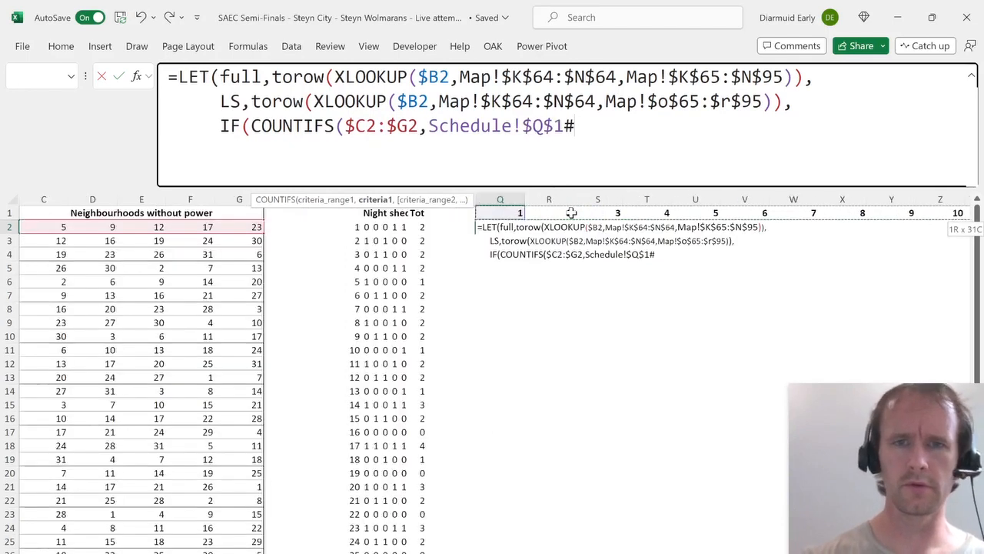
click(524, 128)
key(shift+Left)
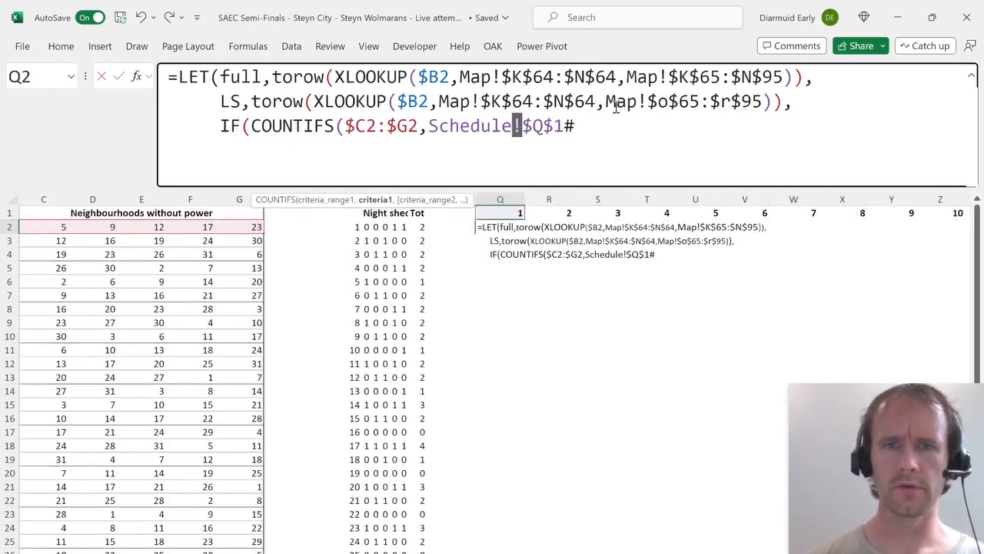
key(ctrl+shift+Left)
key(BackSpace)
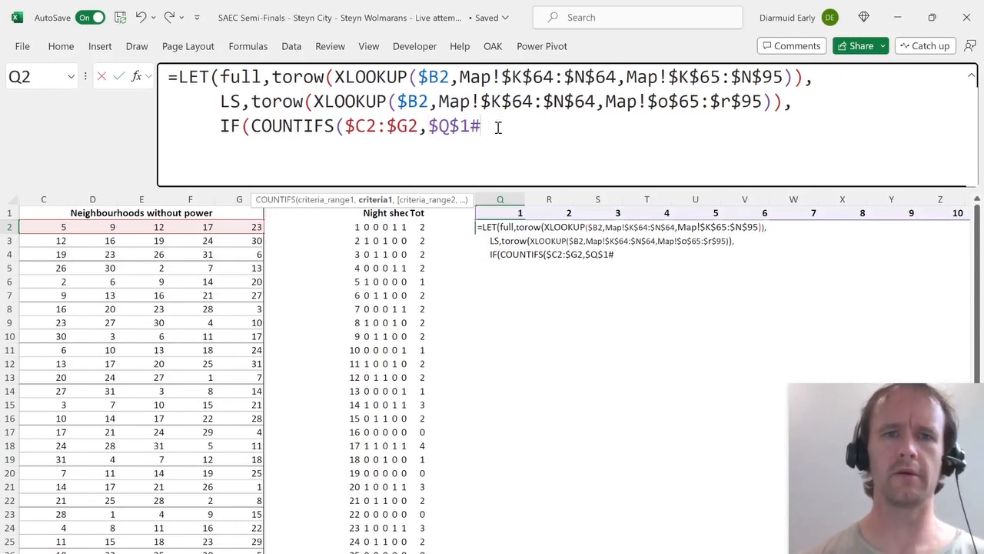
Return LS when the first COUNTIFS test is true, and start a nested IF with another COUNTIFS as the false value.
text(),LS)
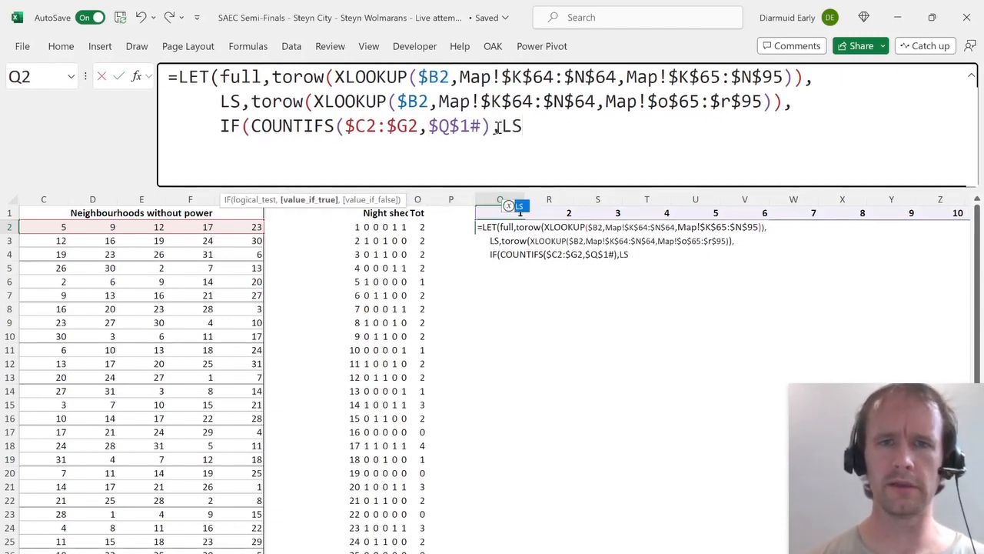
text(,if)
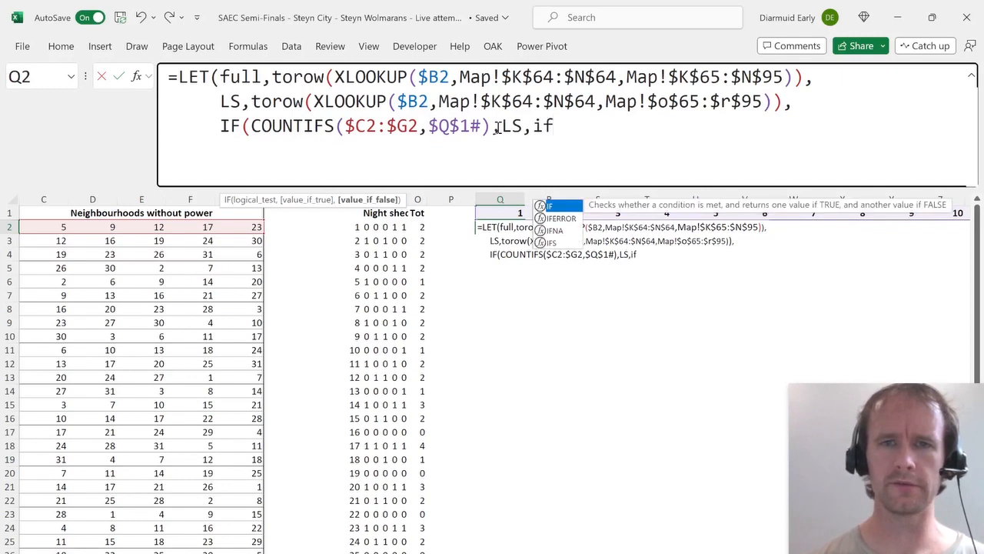
key(Tab)
text(coun)
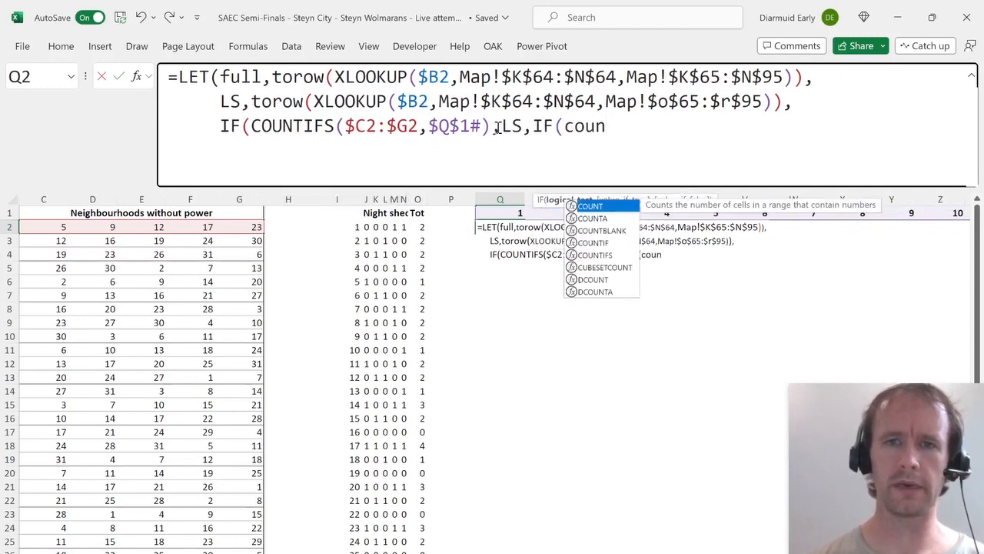
key(Down)
key(Down)
key(Down)
key(Down)
key(Tab)
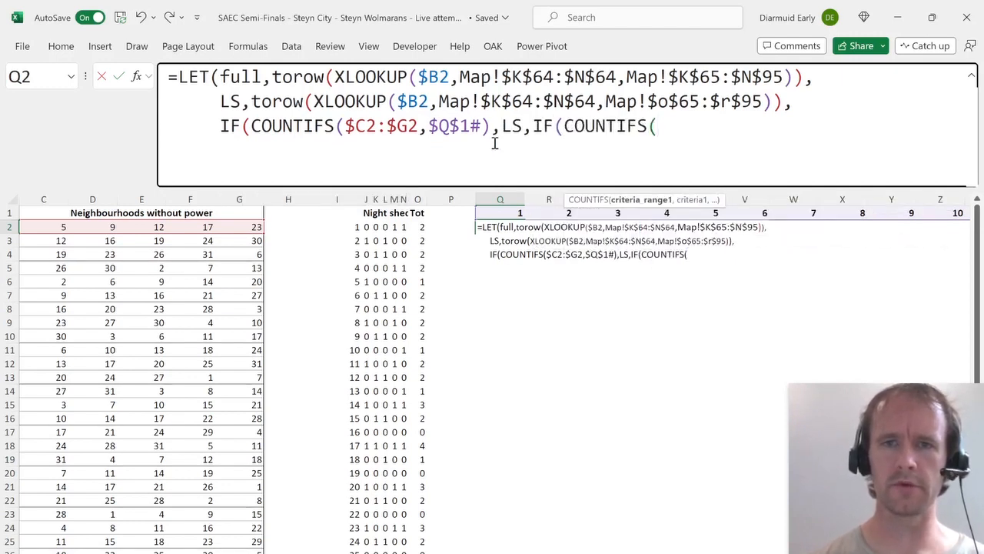
Set the nested COUNTIFS range to the row above the first period as $C$1:$G$1, without the Schedule sheet prefix.
click(252, 214)
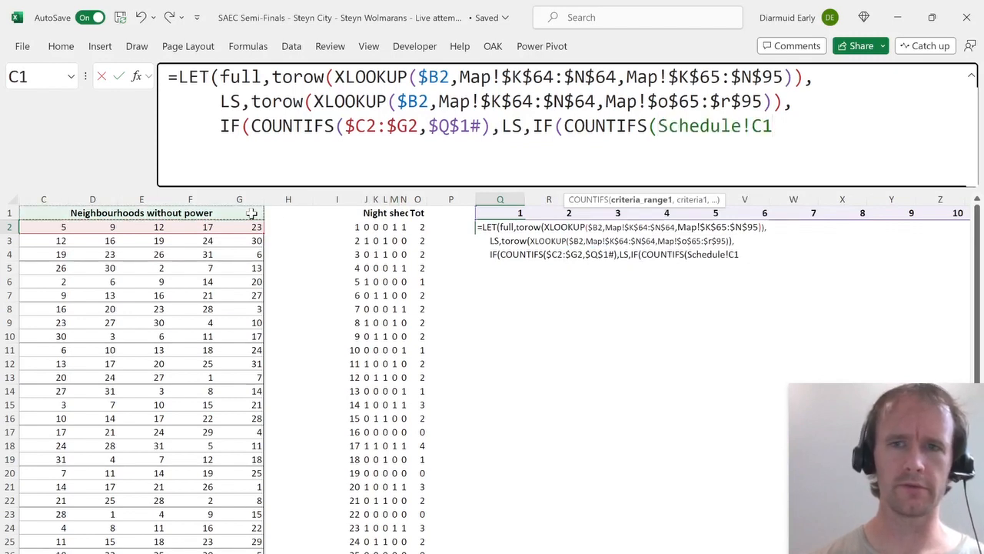
key(shift+Right)
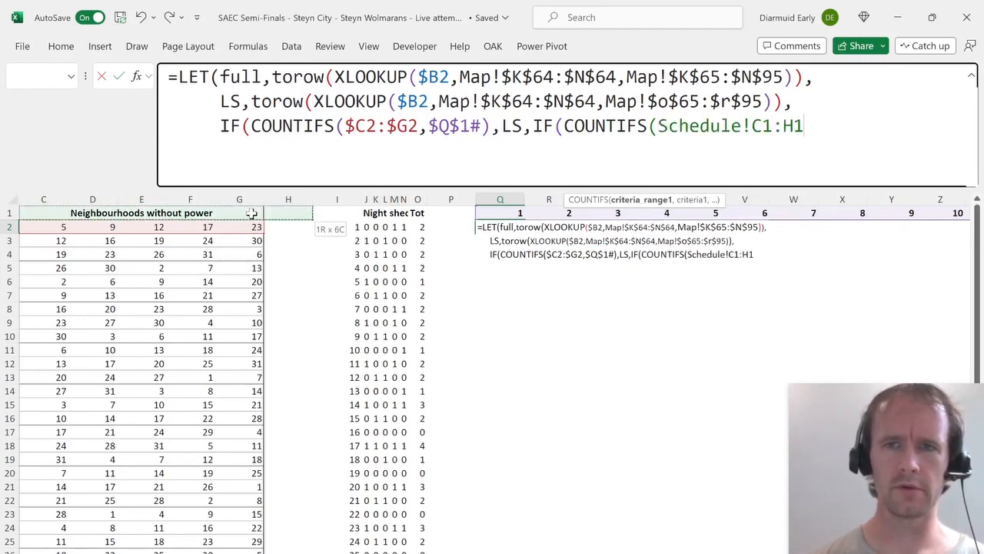
key(BackSpace)
key(BackSpace)
text(G1)
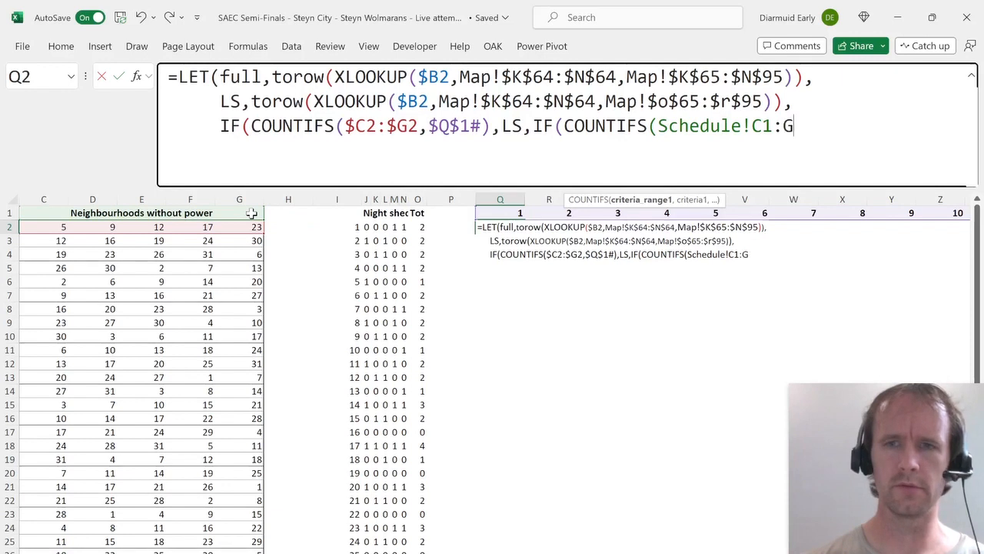
double_click(751, 125)
key(ctrl+shift+Left)
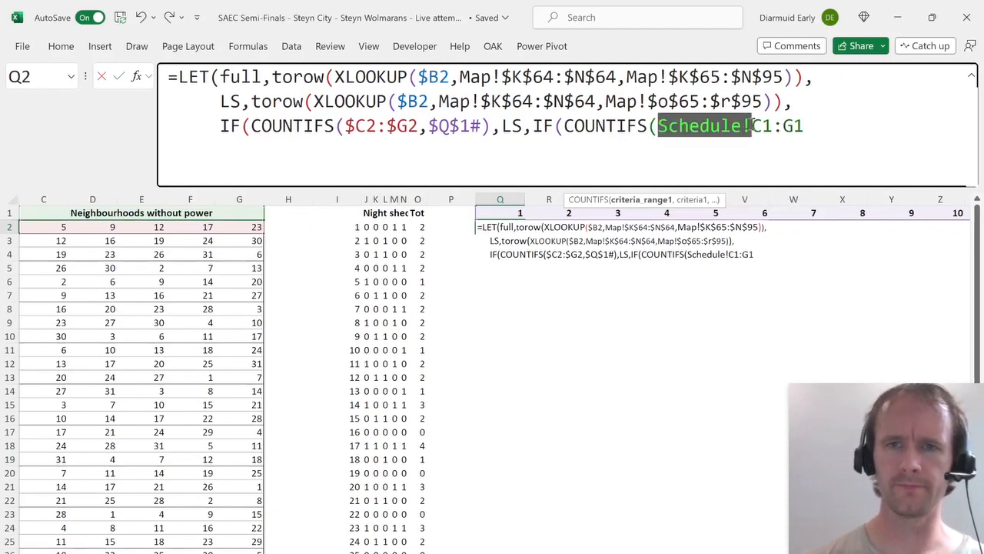
key(BackSpace)
double_click(677, 125)
shift+click(701, 125)
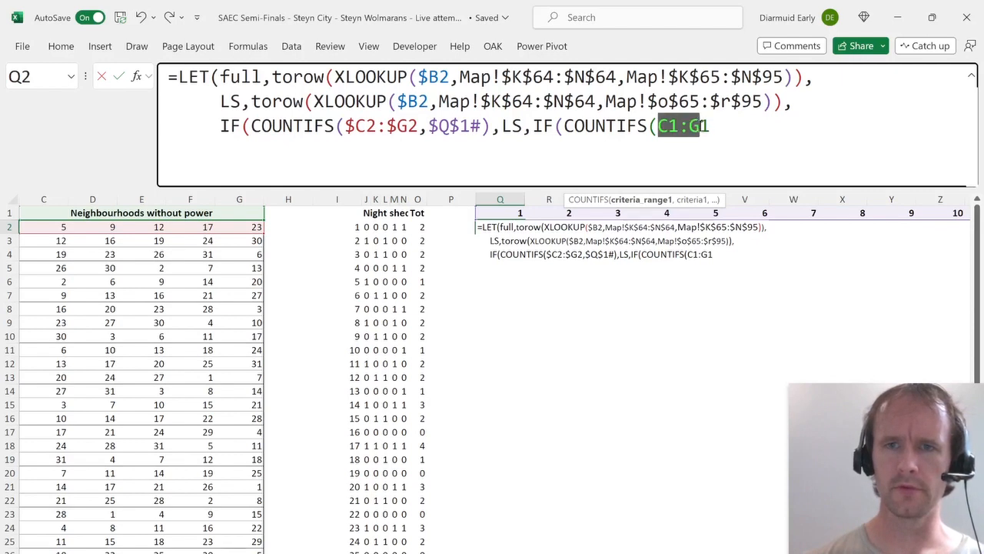
key(F4)
Copy the $Q$1# criteria from the first COUNTIFS into the nested one, remove the duplicate comma and close the function.
drag(419, 126, 501, 129)
key(ctrl+c)
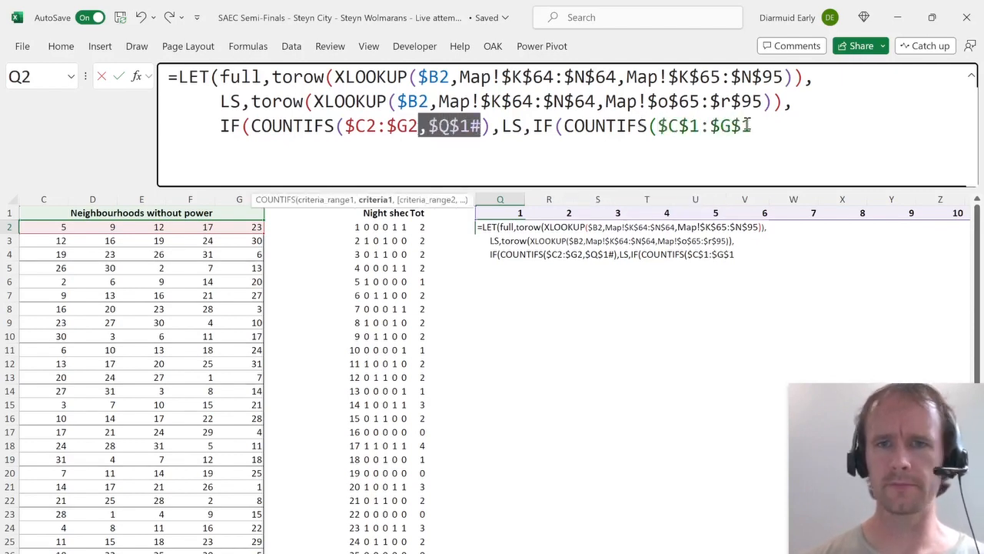
click(753, 125)
key(ctrl+v)
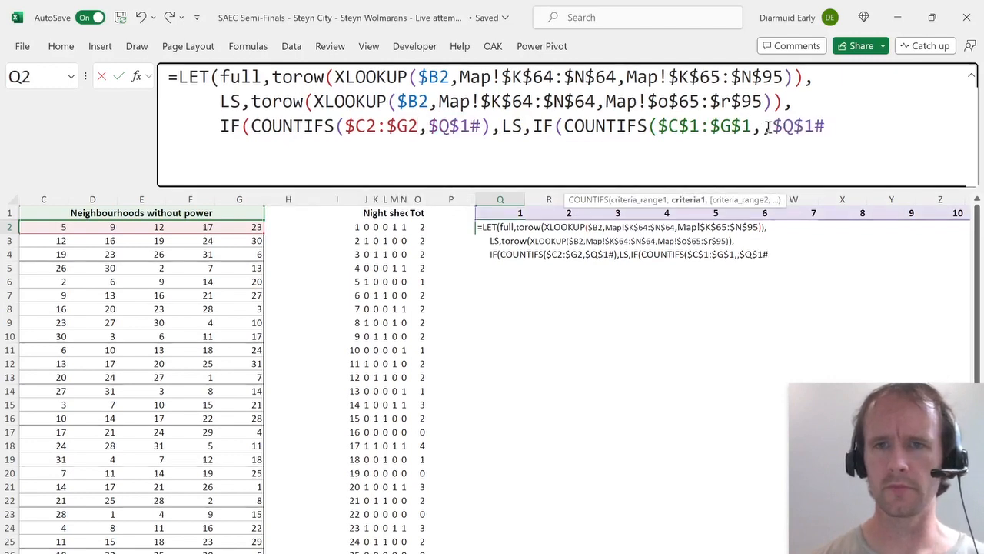
click(757, 125)
key(Delete)
text())
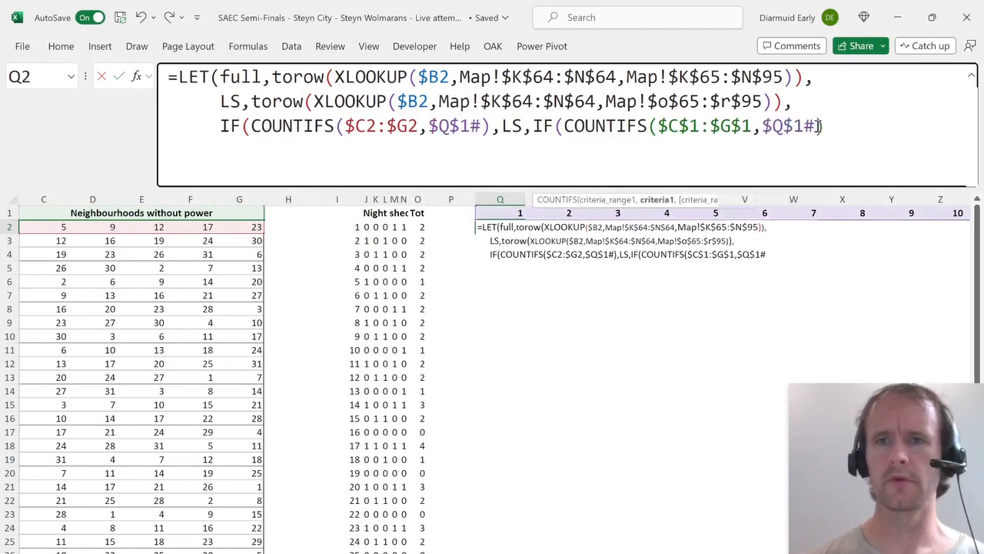
Make the nested IF return full*1.1 when true and full otherwise, and close all brackets of the LET formula.
text(,)
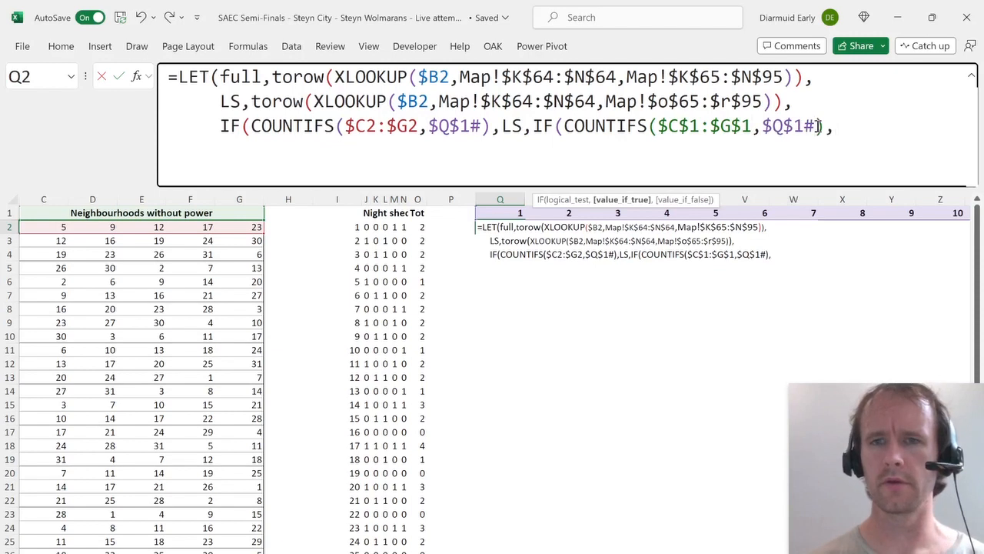
text(f)
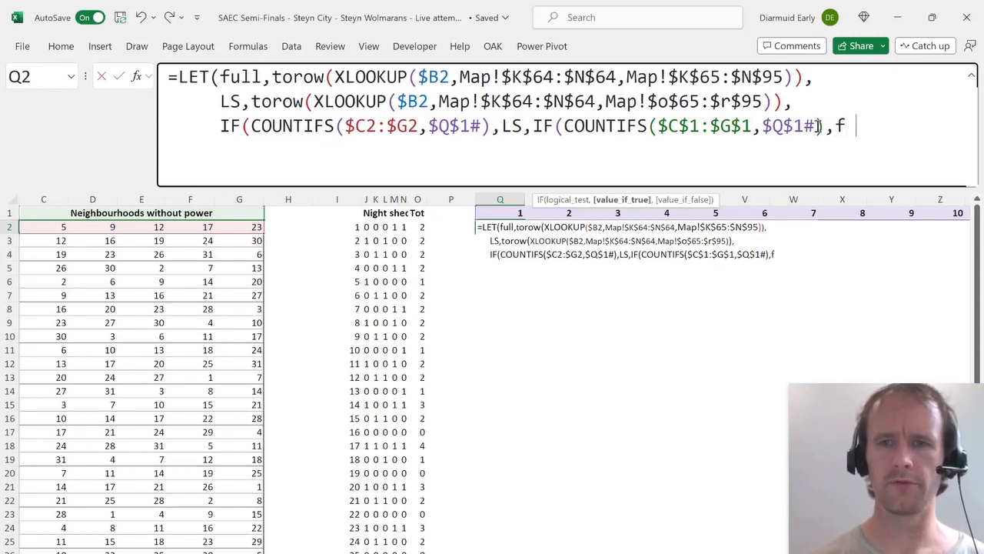
text(ull*1.1)
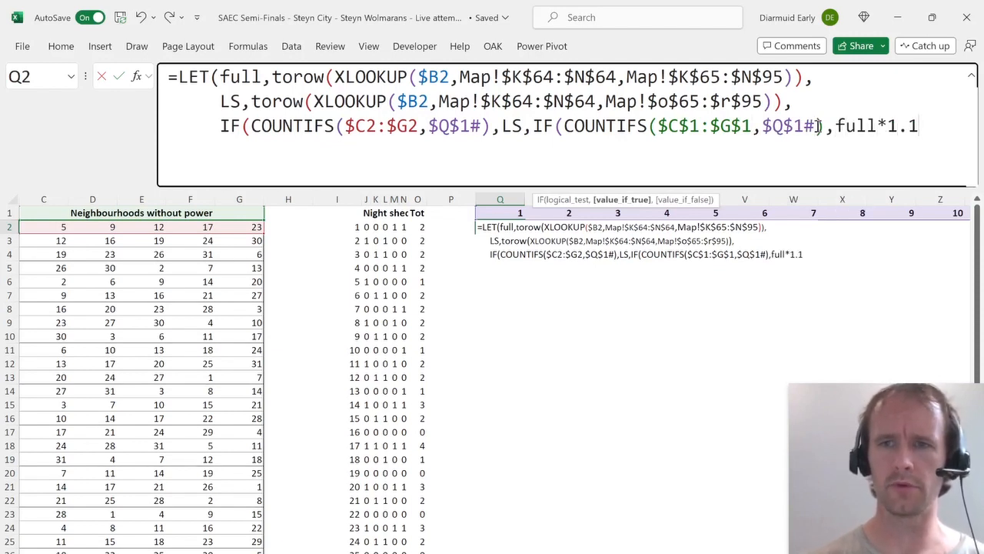
text(,full)))
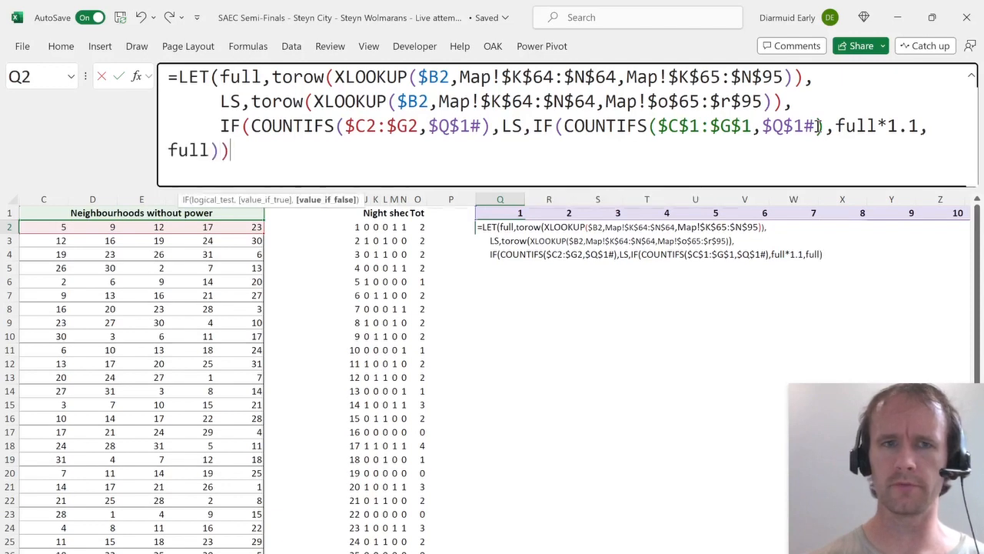
text())
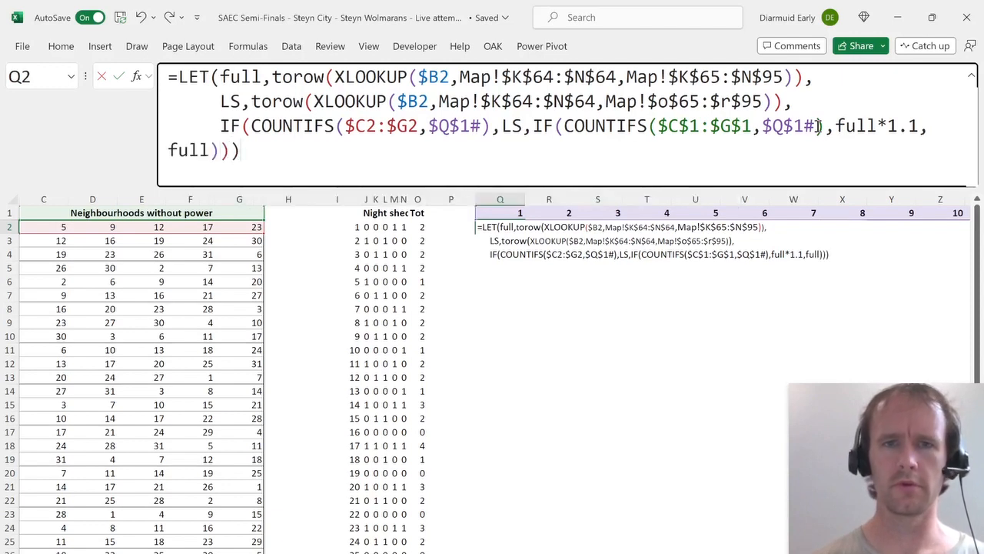
Enter the LET formula in Q2, then replace its three IF results with the test labels "LS", "F+" and "full".
key(Return)
key(Up)
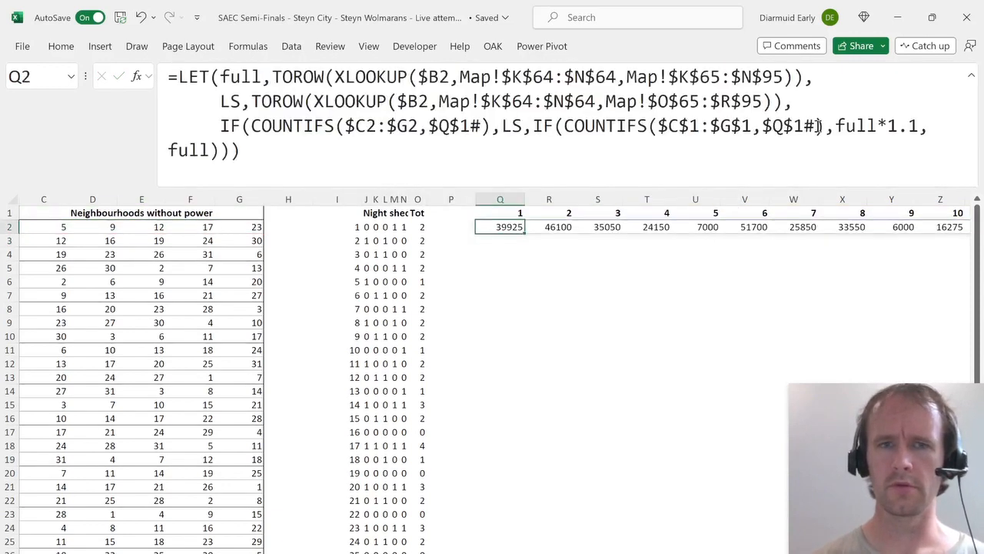
click(505, 127)
text("LS")
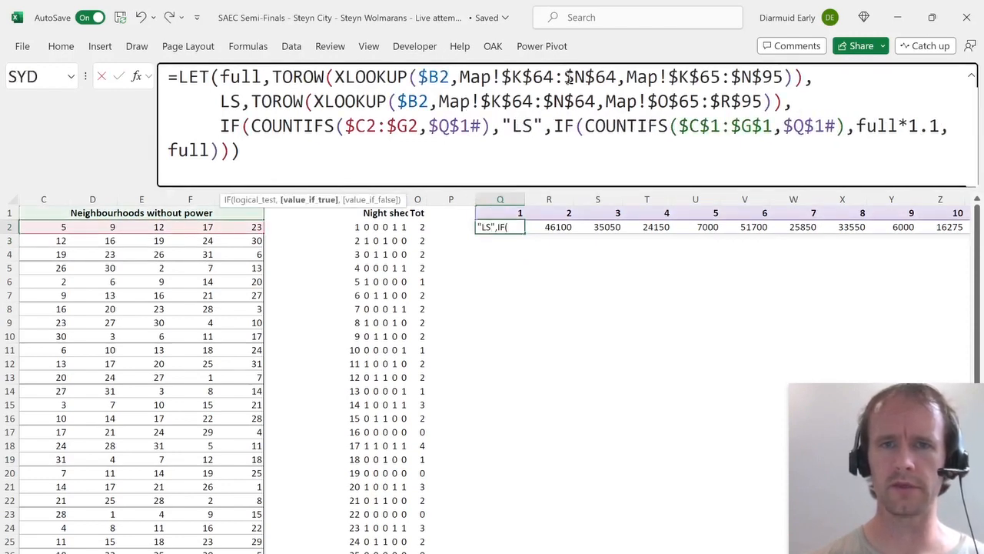
click(857, 126)
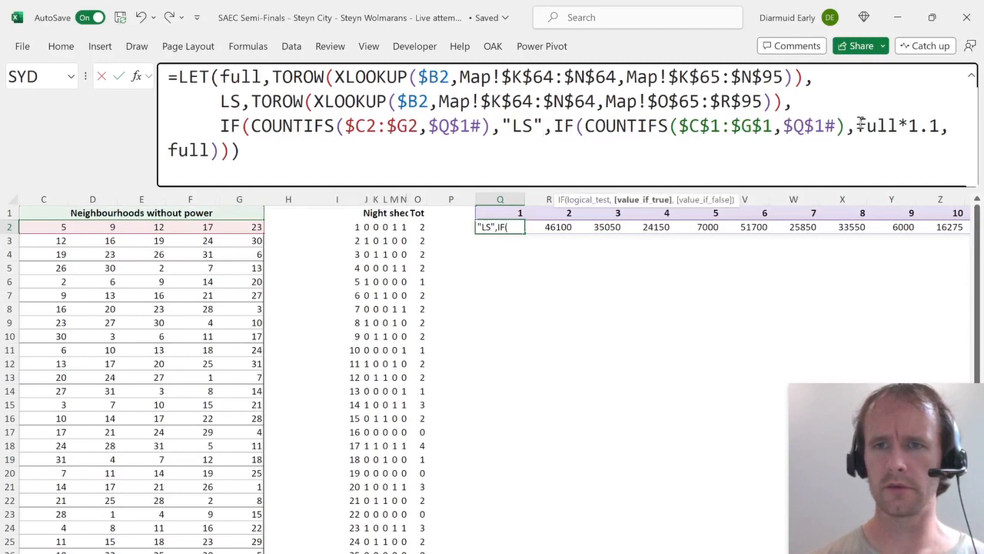
text("F+")
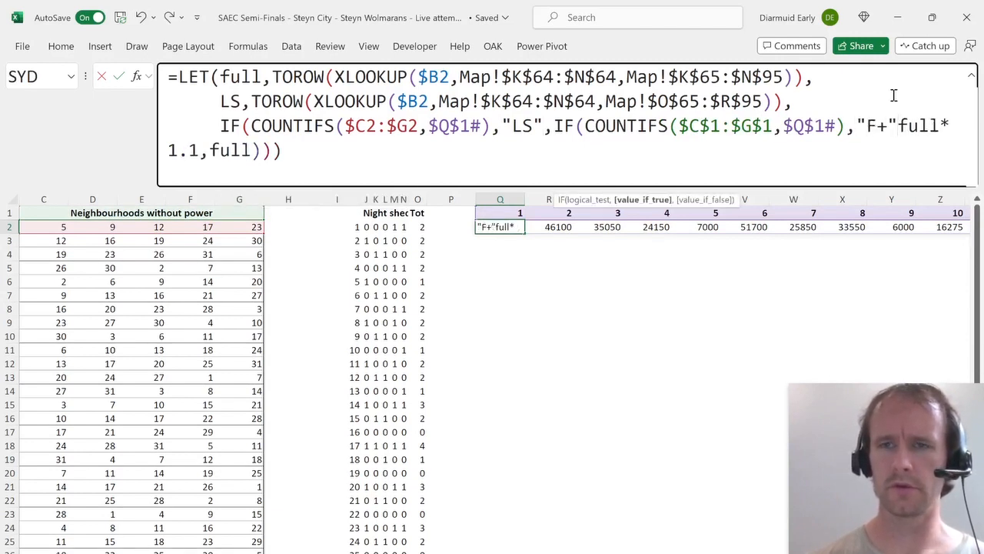
shift+click(202, 151)
key(BackSpace)
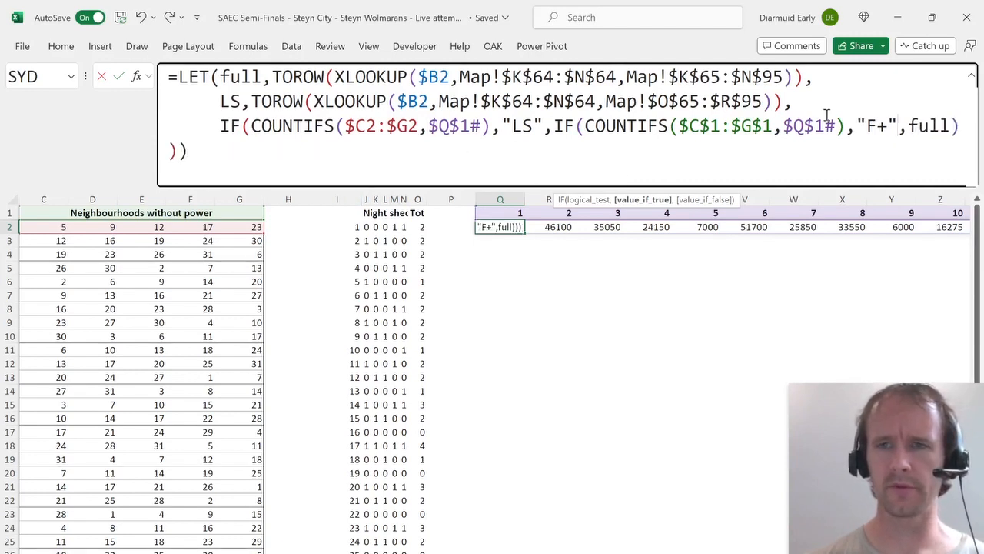
click(911, 126)
text("LS)
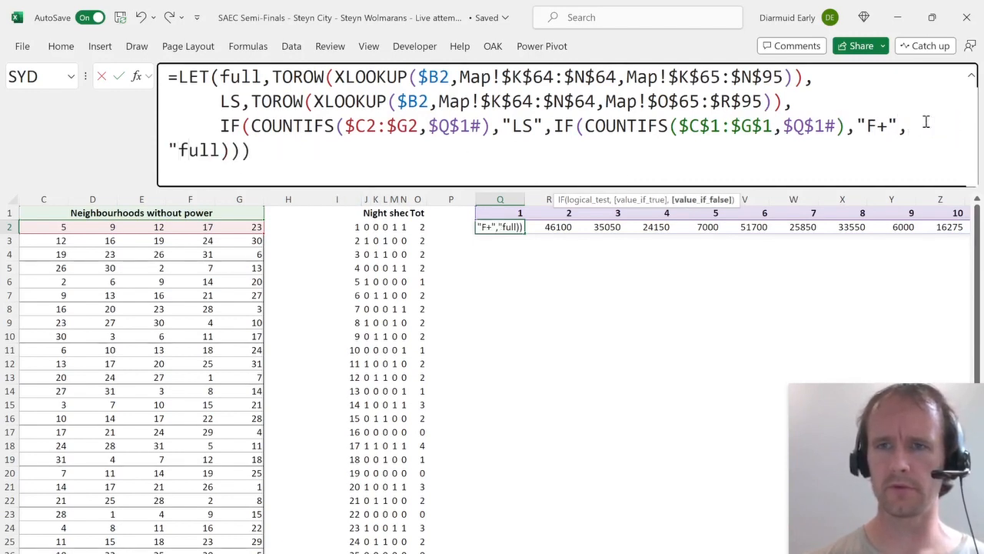
text(")
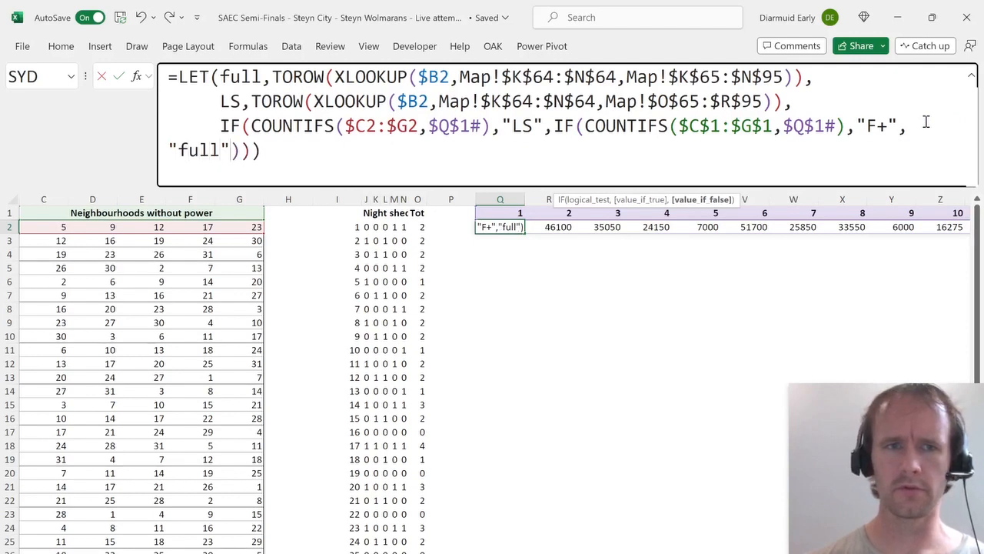
Enter the labelled test formula in Q2 and fill it down to Q7.
key(ctrl+Return)
key(shift+Down)
key(shift+Down)
key(shift+Down)
key(shift+Down)
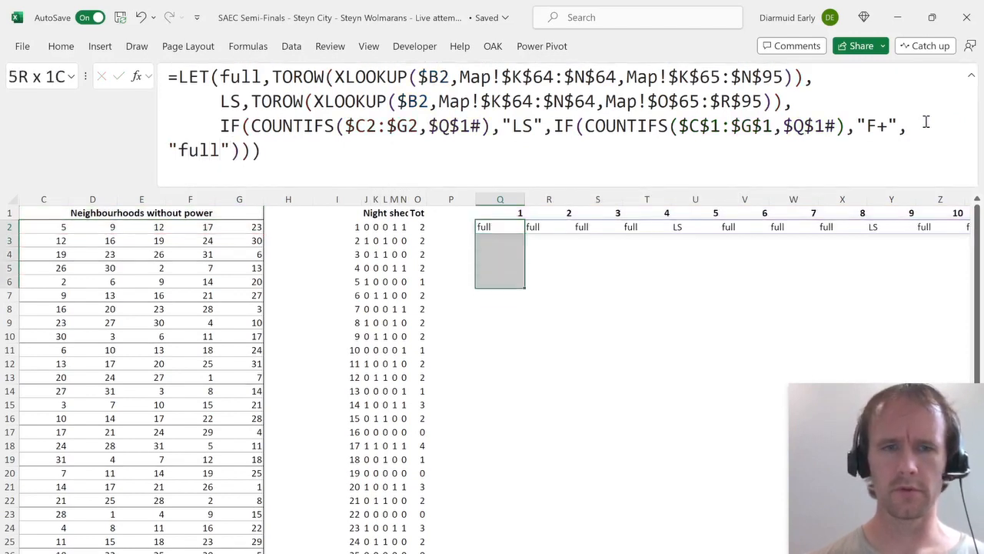
key(shift+Down)
key(ctrl+d)
Compare the test labels in rows 5 and 6 with the scheduled neighbourhoods and check for the increase label after loadshedding.
key(Down)
key(Down)
key(Down)
key(Right)
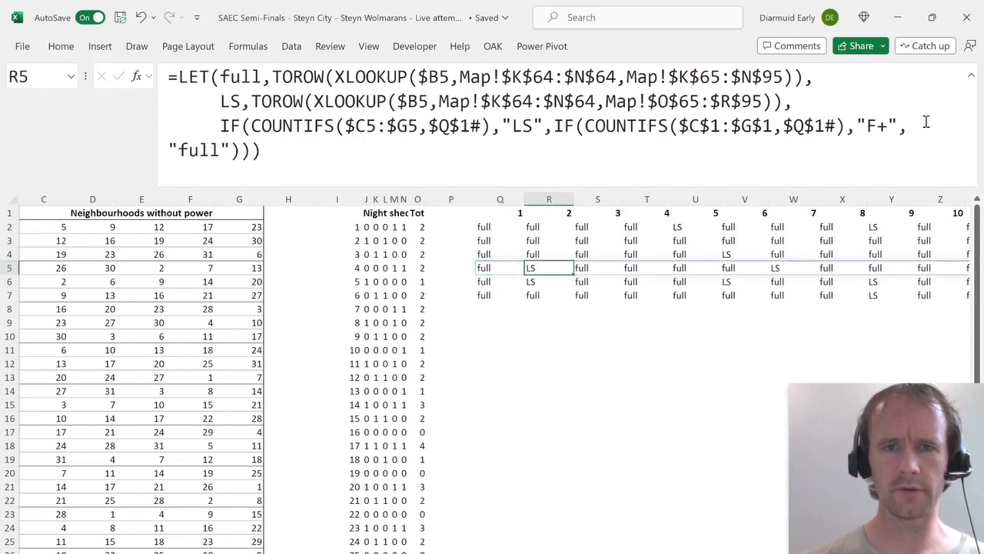
key(shift+space)
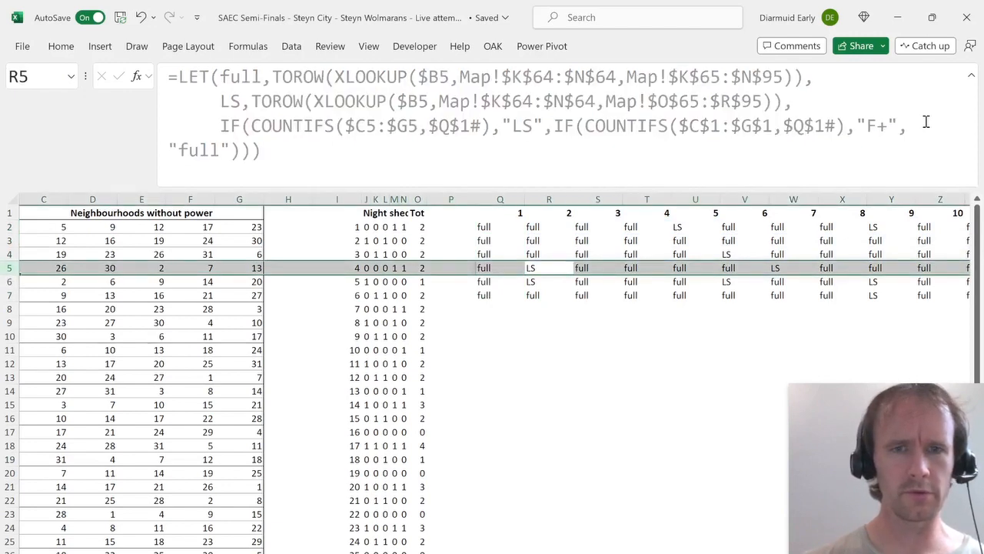
key(Down)
key(shift+space)
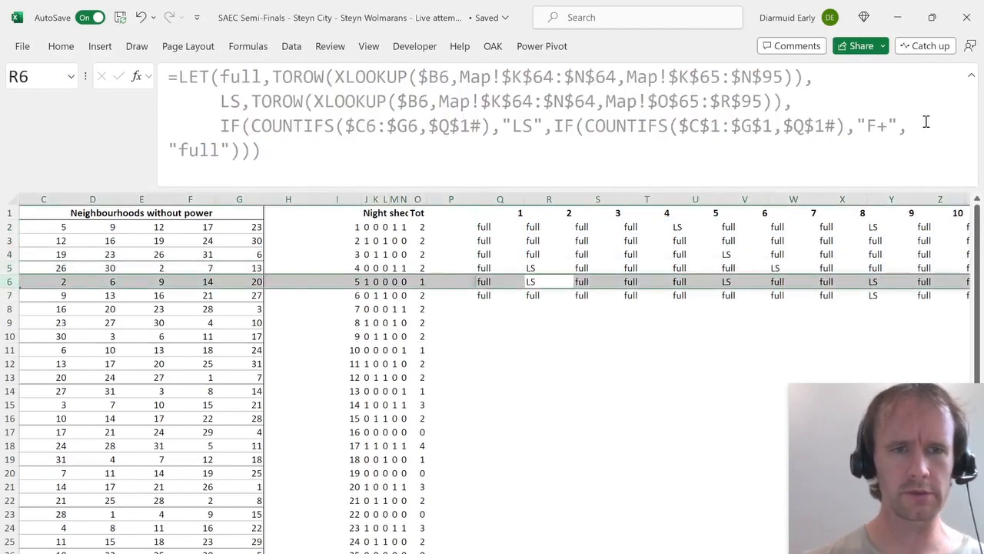
key(Up)
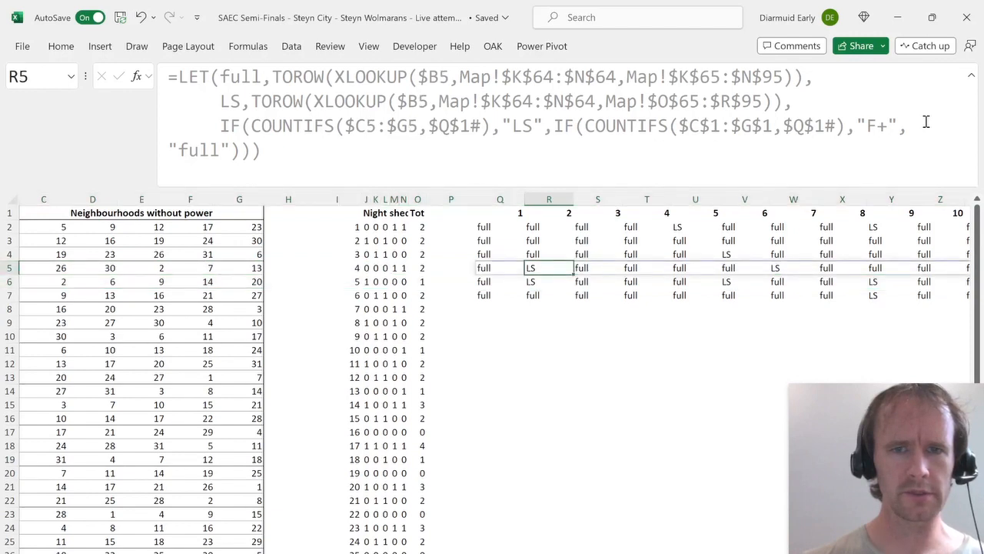
key(Right)
key(Right)
key(Right)
key(Right)
key(Down)
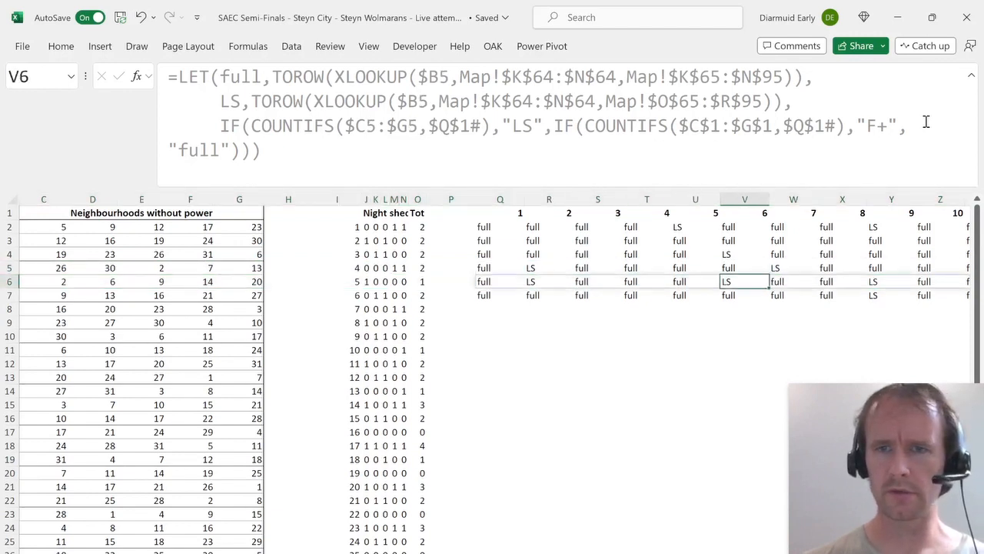
key(Up)
key(Right)
key(Right)
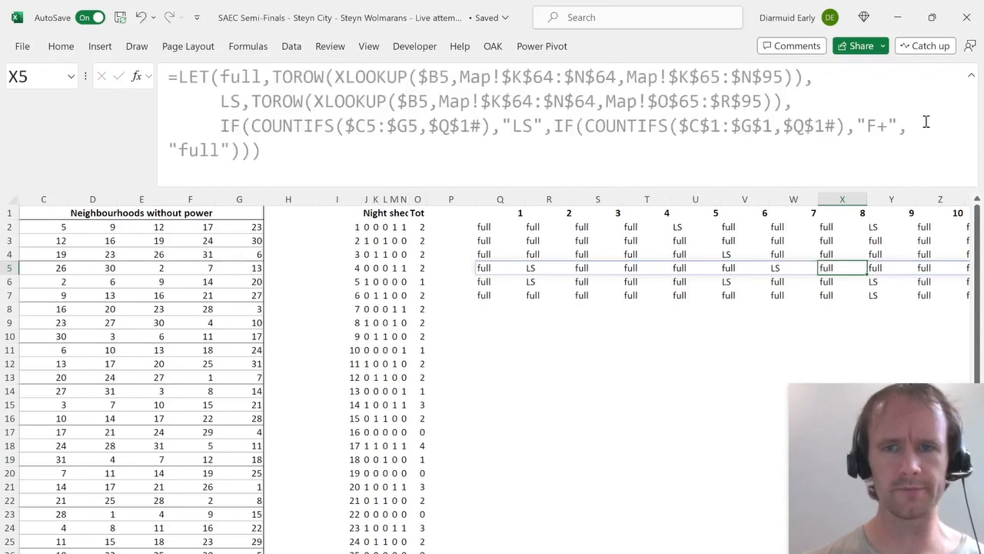
Examine row 5's labels across all 31 neighbourhoods and the ranges its formula references.
key(ctrl+Left)
key(ctrl+shift+Right)
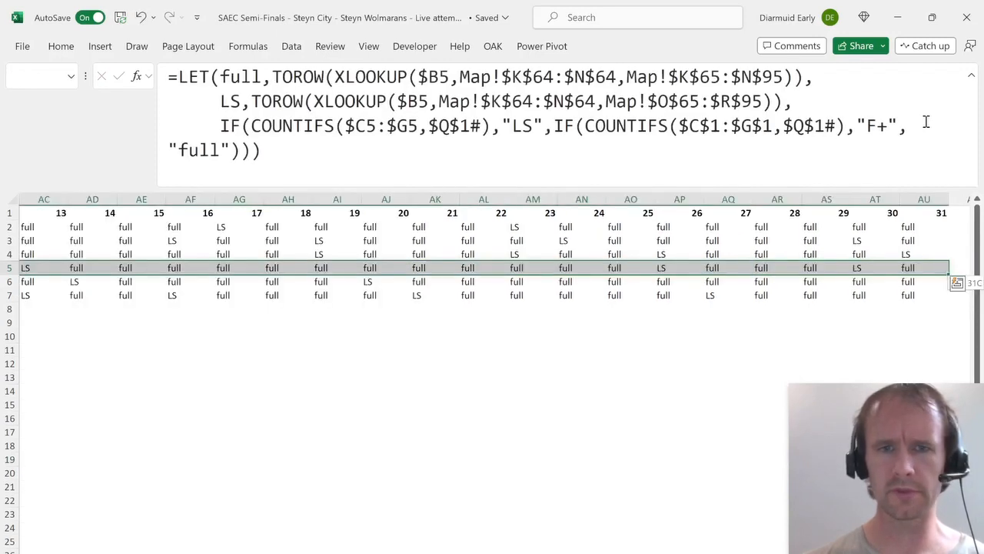
key(Left)
key(Right)
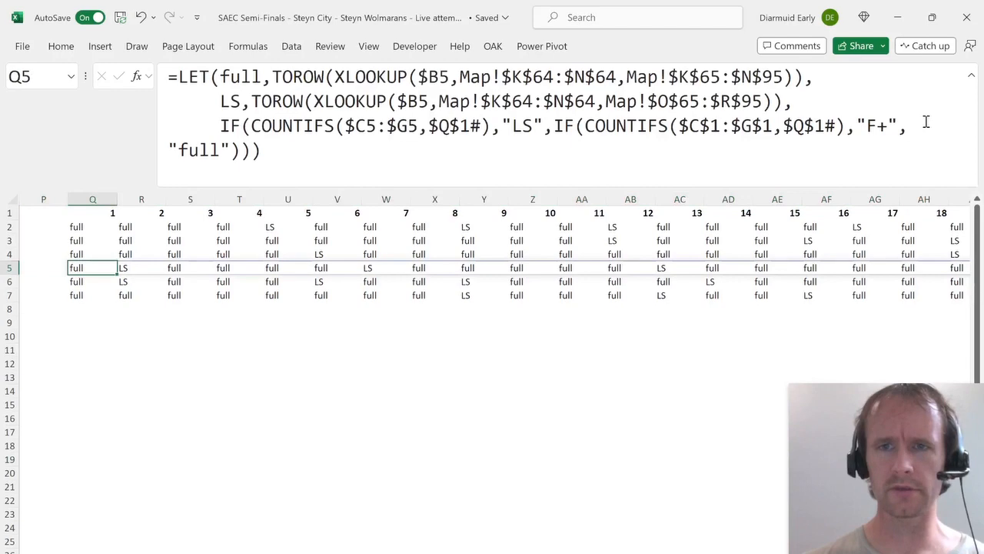
key(ctrl+Left)
key(ctrl+Left)
key(ctrl+Left)
key(ctrl+Left)
key(ctrl+Right)
key(ctrl+Right)
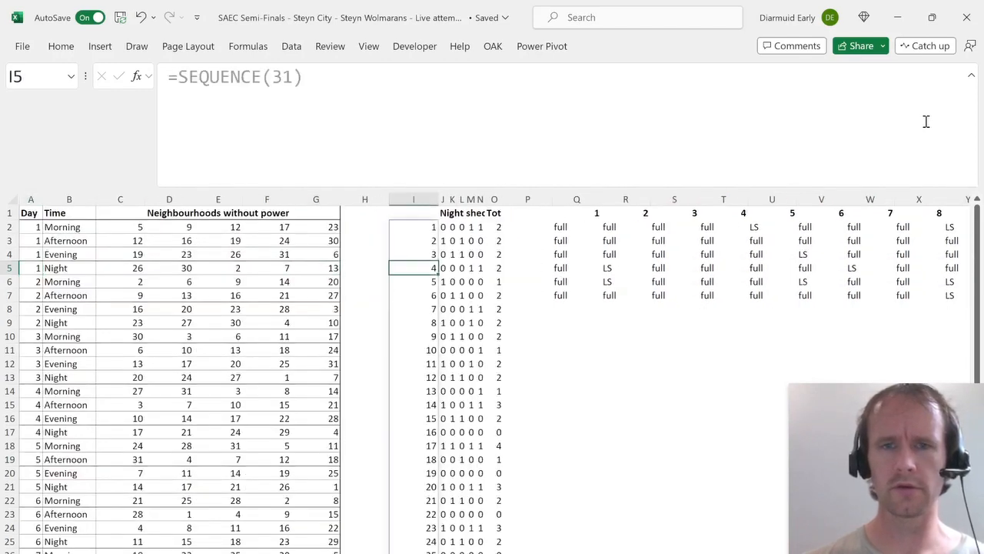
key(ctrl+Right)
key(ctrl+Right)
key(F2)
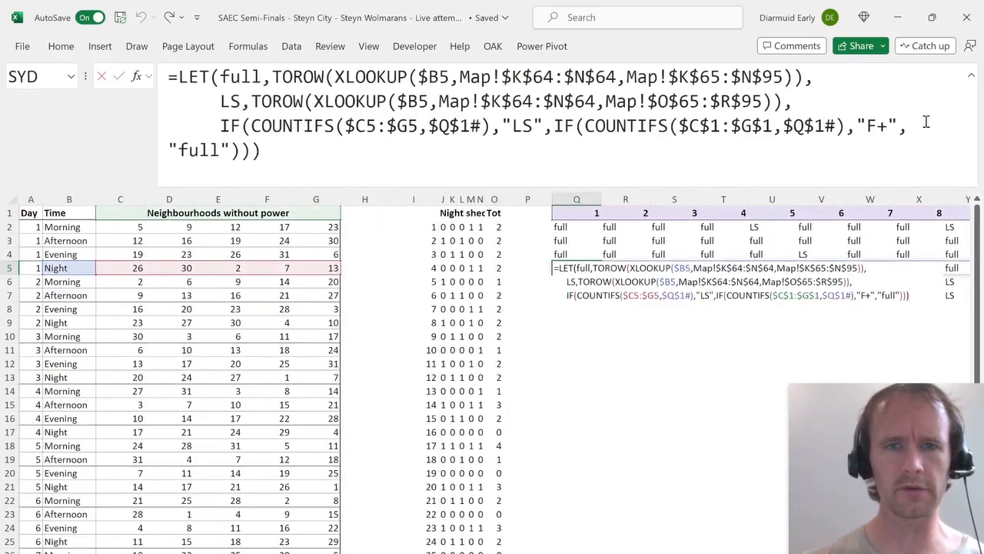
key(Escape)
Make the rows of the nested COUNTIFS range in Q2 relative as $C1:$G1 and apply the formula to Q2:Q7.
key(Up)
key(Up)
key(Up)
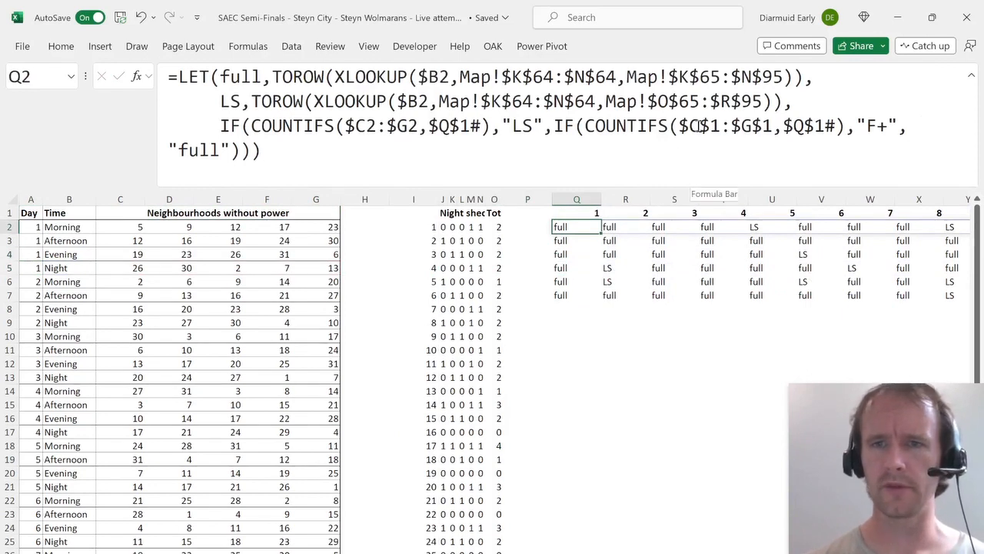
click(699, 126)
key(Delete)
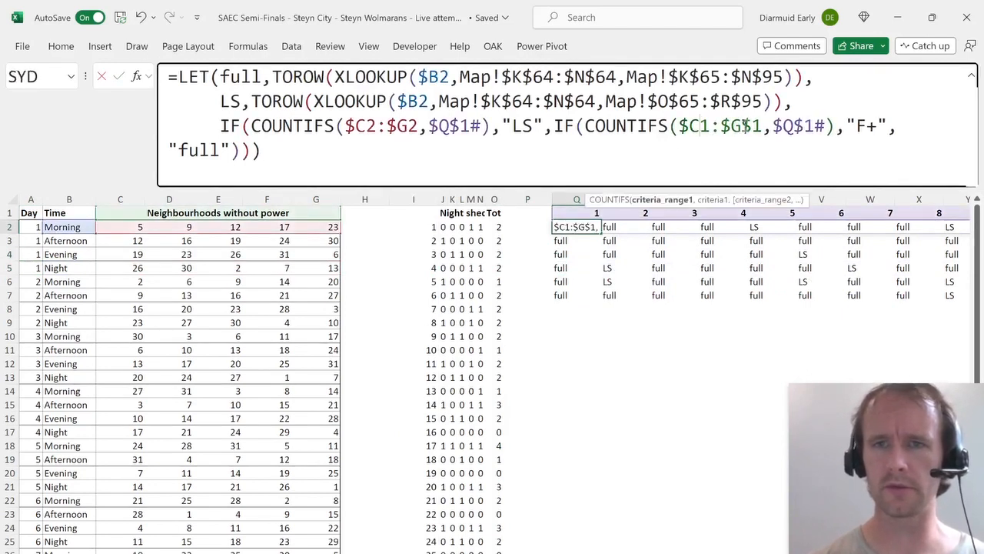
click(751, 126)
key(BackSpace)
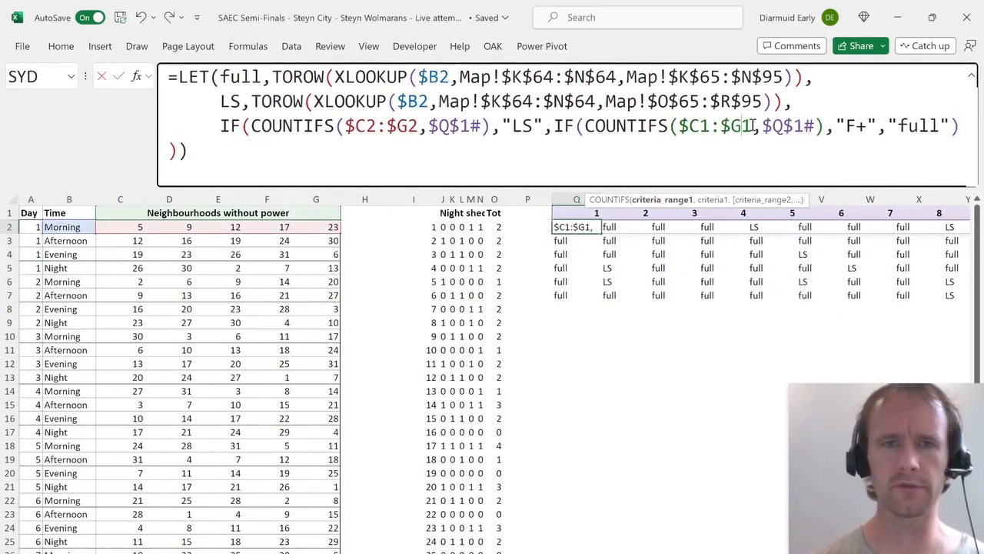
key(ctrl+Return)
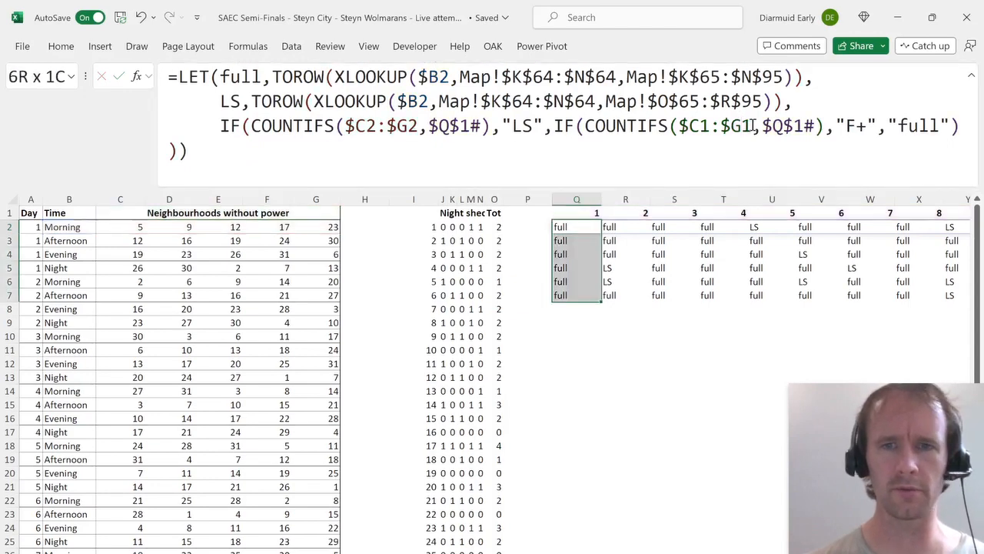
Check the LS, F+ and full labels in Q2:X7 against the scheduled neighbourhoods, especially where consecutive periods follow loadshedding.
click(808, 271)
key(Up)
key(Down)
key(Up)
key(Left)
key(Left)
key(Left)
key(Left)
key(Left)
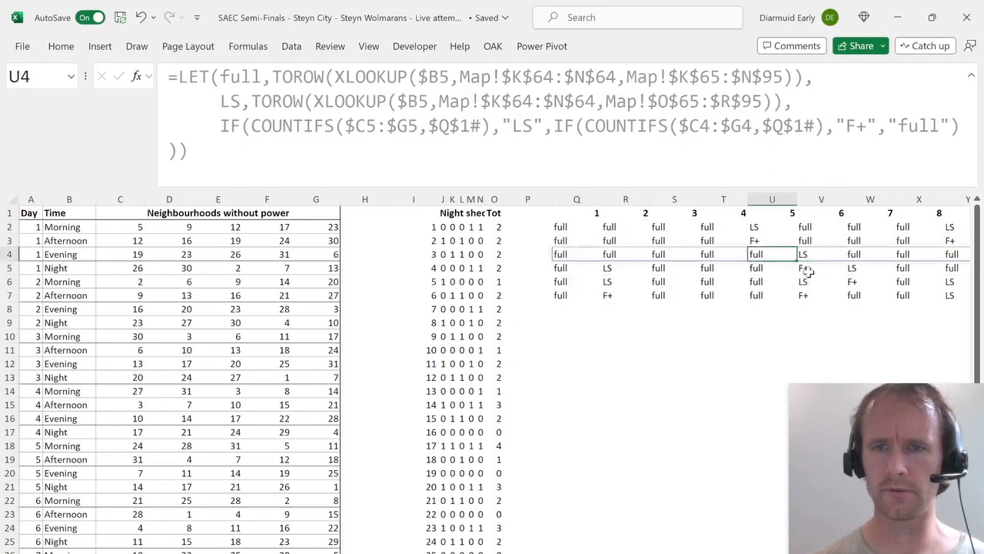
key(Down)
key(Down)
key(Up)
key(Right)
key(shift+space)
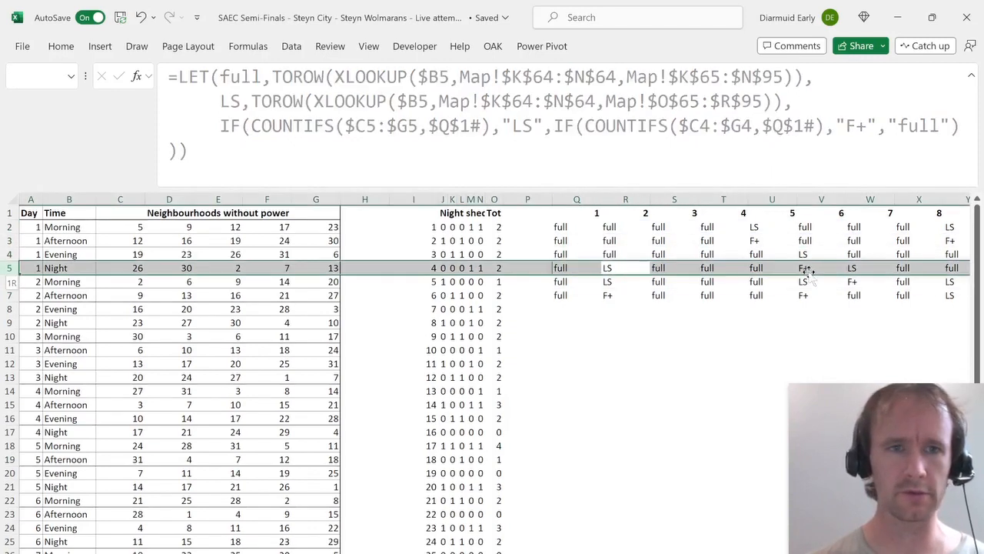
key(shift+Down)
key(Up)
key(Up)
key(Left)
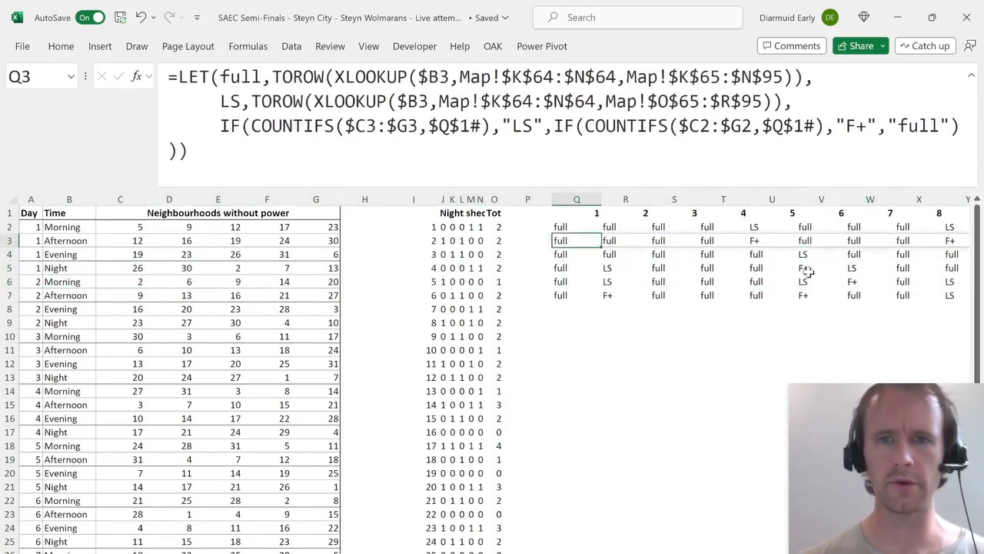
Make the first IF in the Q2 formula return the LS variable instead of the text label.
key(Up)
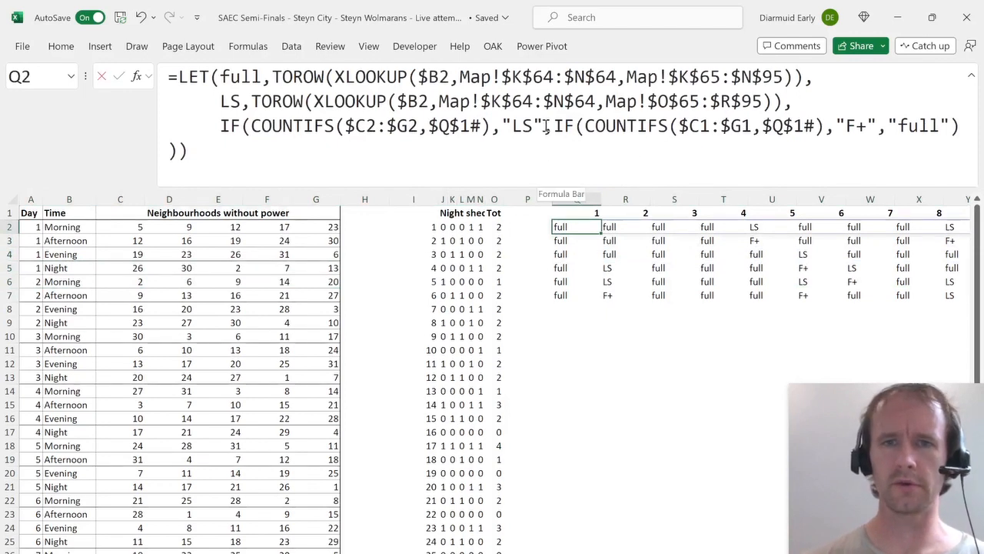
click(537, 128)
key(BackSpace)
click(514, 126)
key(BackSpace)
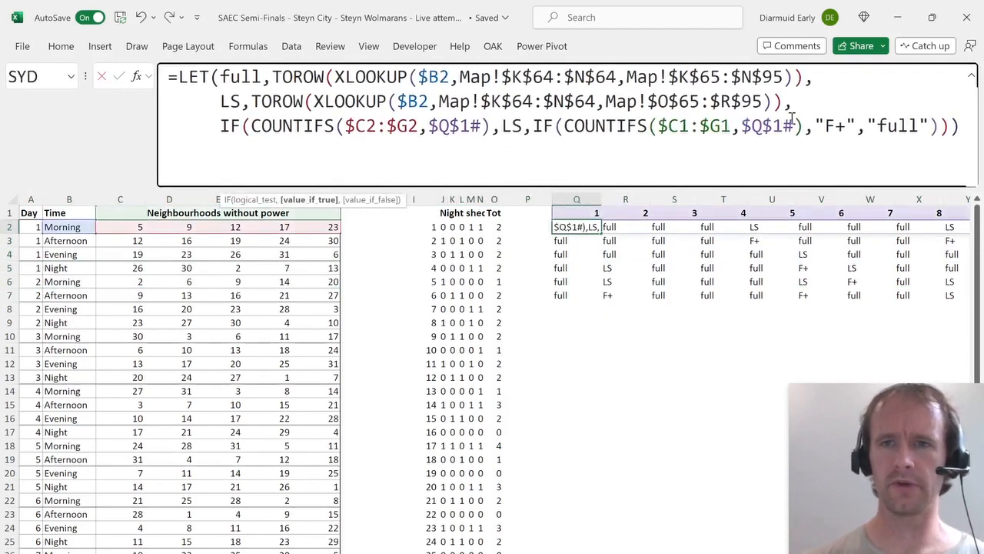
Replace the "F+" label in the nested IF with full*1.1.
click(858, 125)
key(BackSpace)
key(BackSpace)
key(BackSpace)
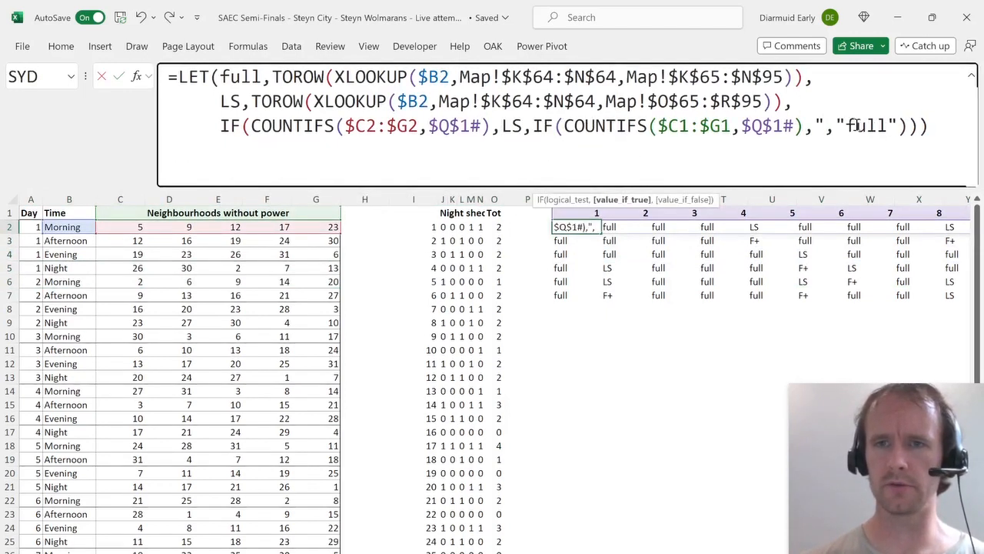
key(BackSpace)
text(full*1)
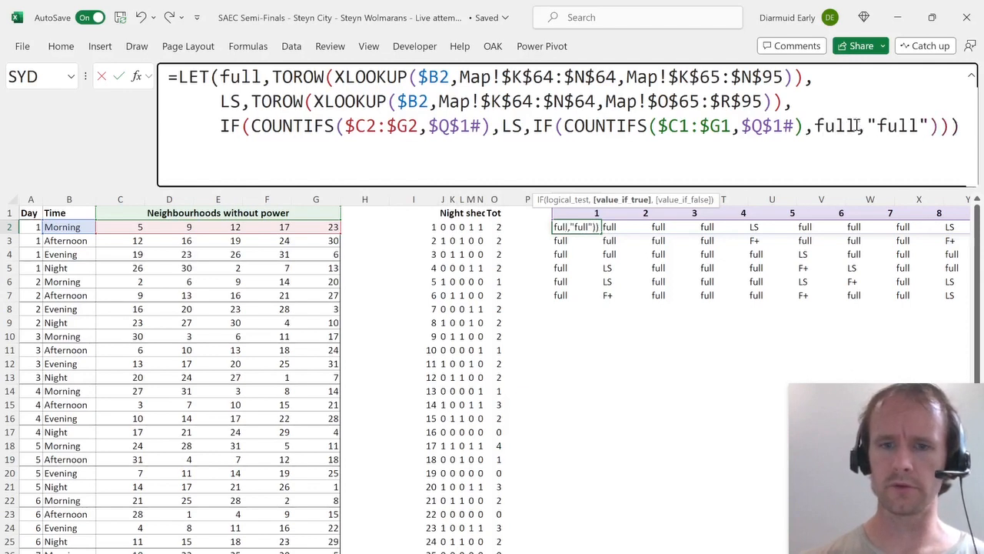
text(.1)
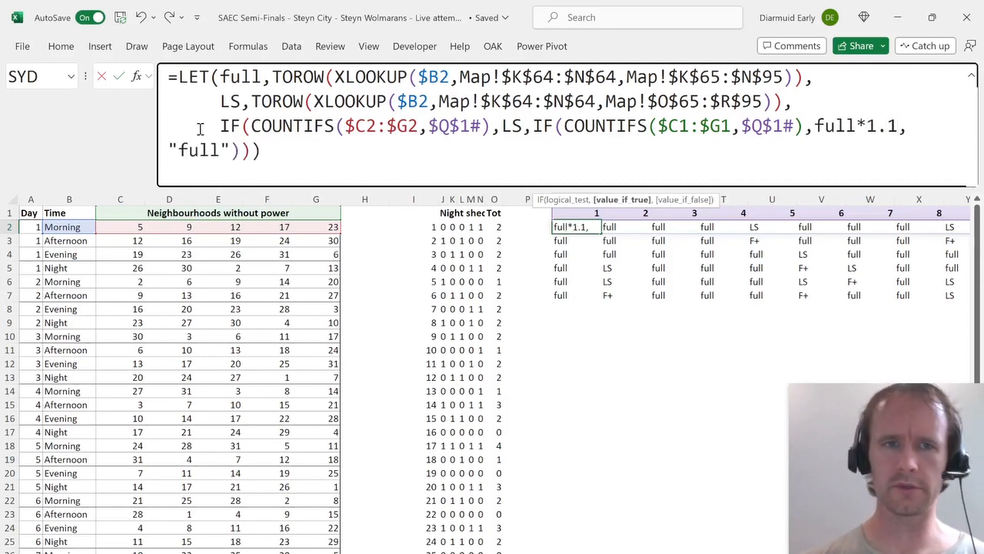
Turn the nested IF's "full" label back into the full variable and enter the formula in Q2.
click(229, 149)
key(BackSpace)
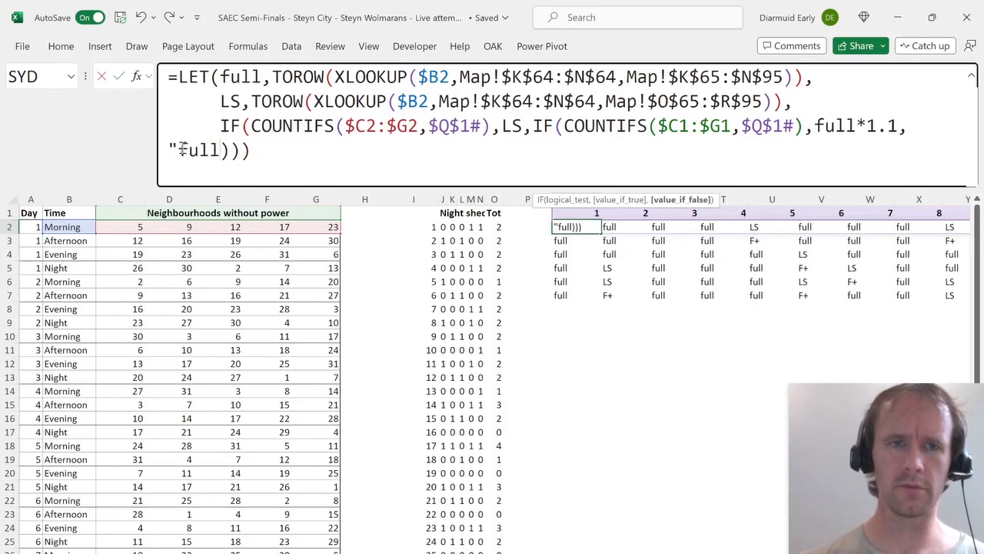
click(179, 150)
key(BackSpace)
key(Return)
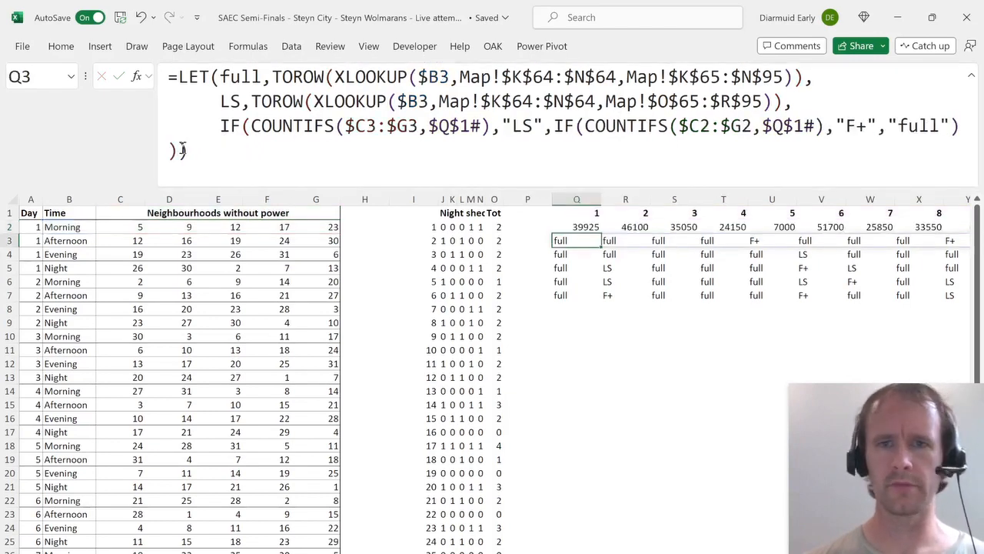
Fill the corrected Q2 formula down to Q7.
key(Up)
key(ctrl+shift+Down)
key(ctrl+d)
Fill the formula from Q7 down to Q32, level with the last row of the Tot column, and return to Q2.
key(Down)
key(Left)
key(Left)
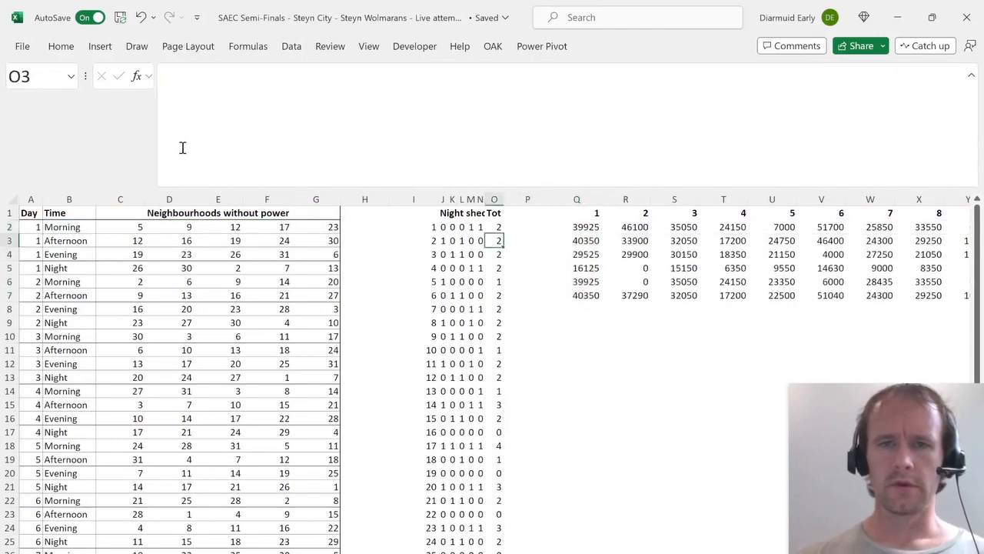
key(ctrl+Down)
key(Right)
key(Right)
key(Right)
key(Left)
key(ctrl+shift+Up)
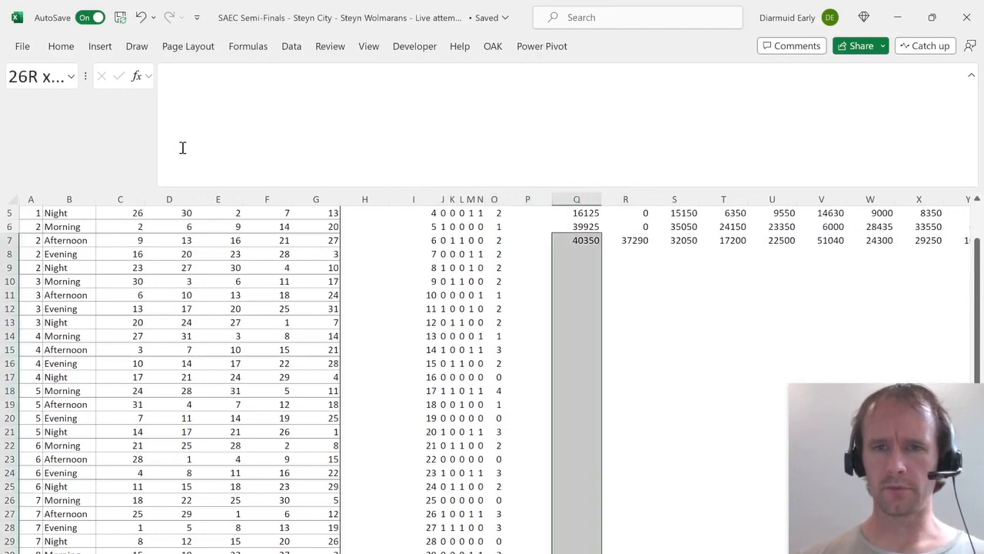
key(ctrl+d)
key(Return)
key(ctrl+Up)
key(Down)
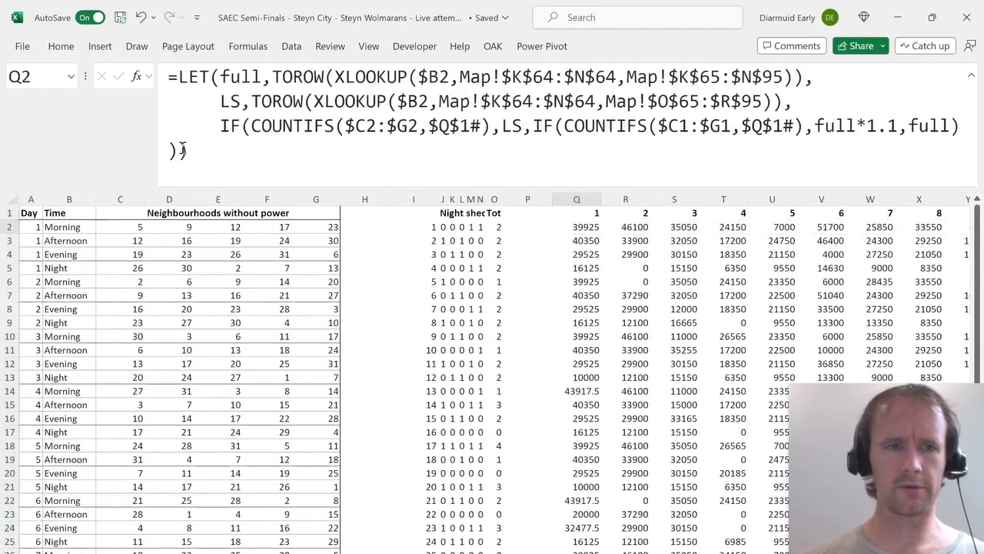
Check the Level 5 question on the questions sheet and return to the loadshedding schedule.
key(ctrl+Page_Up)
key(ctrl+Page_Up)
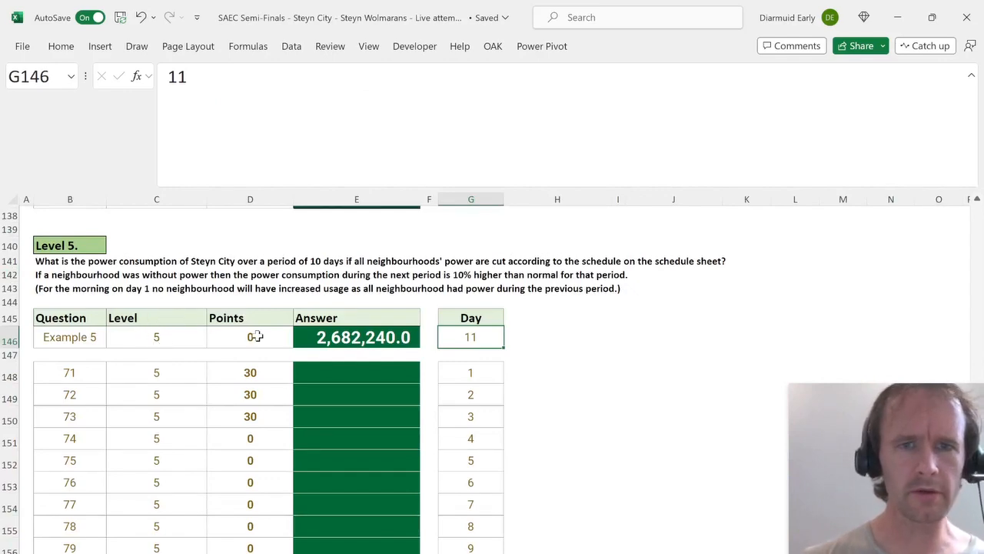
key(ctrl+Page_Down)
key(ctrl+Page_Down)
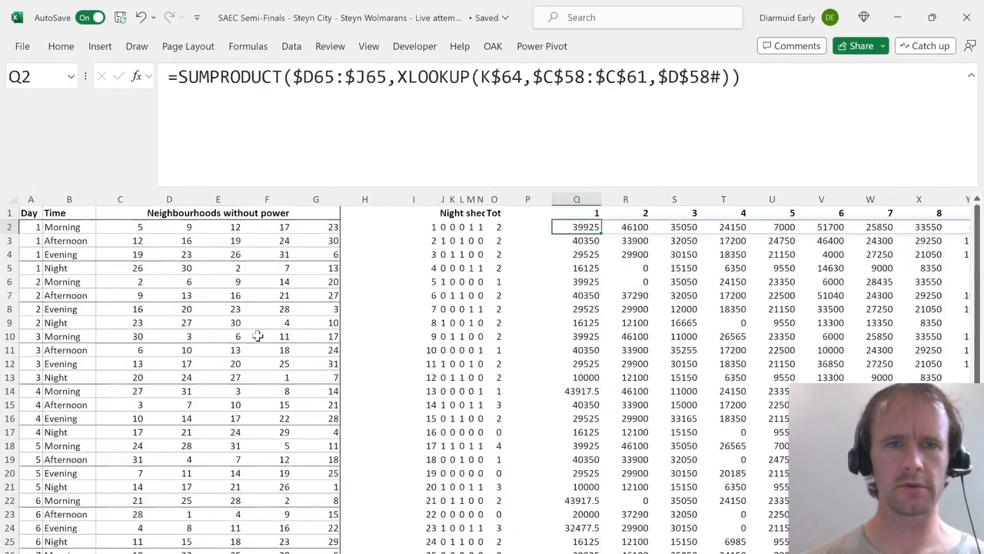
Fill the formula from Q32 down to Q45, level with the last row of the loadshedding schedule.
click(60, 460)
key(ctrl+Down)
key(Up)
key(Up)
key(Up)
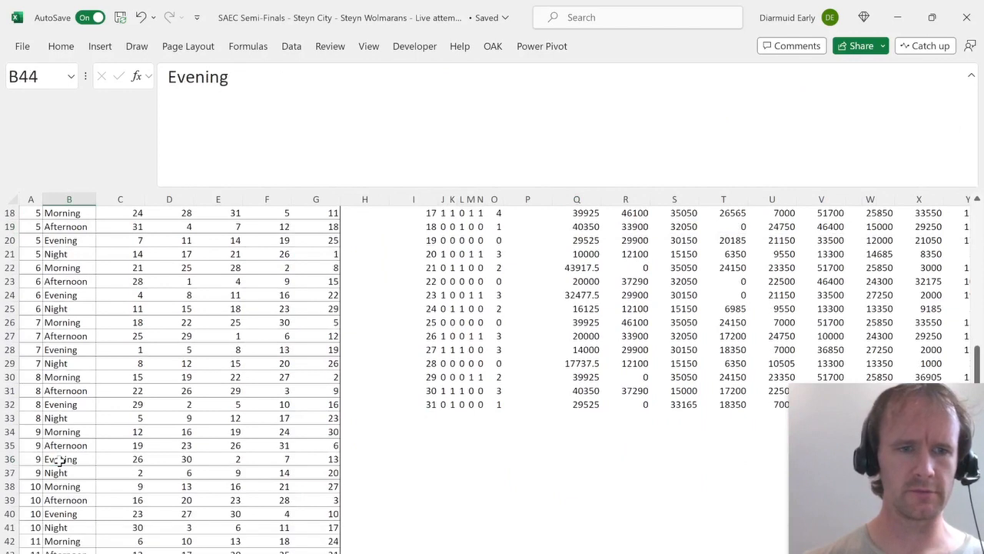
key(Right)
key(Right)
key(Right)
key(Right)
key(Right)
key(Right)
key(Right)
key(Right)
key(Right)
key(Right)
key(Right)
key(Right)
key(Right)
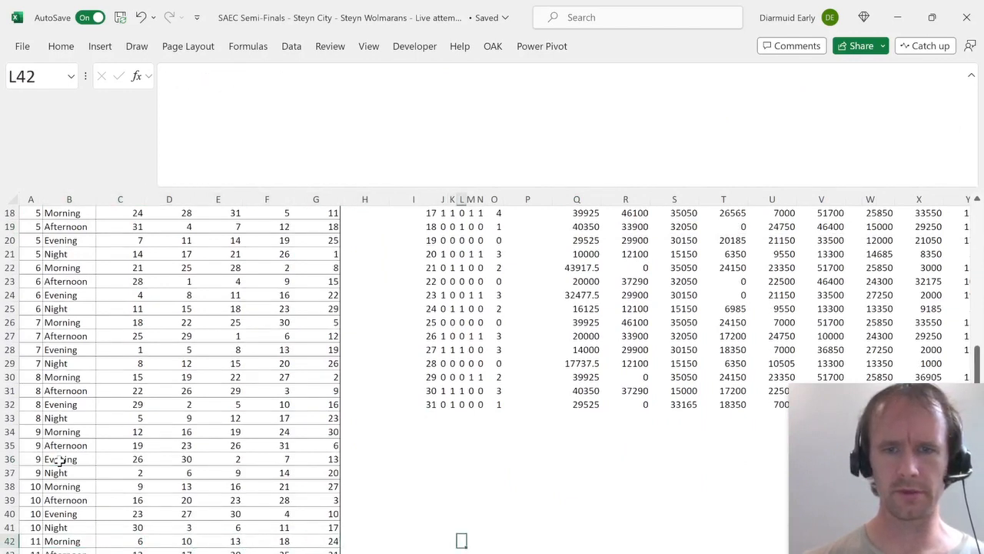
key(Right)
key(Right)
key(Right)
key(Right)
key(Left)
key(Left)
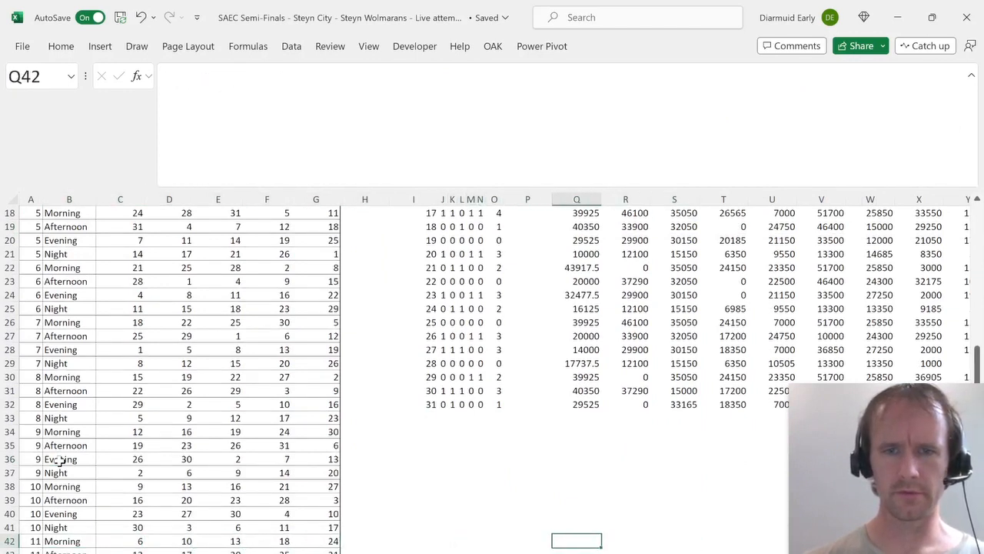
key(Down)
key(Down)
key(Down)
key(shift+ctrl+Up)
key(ctrl+d)
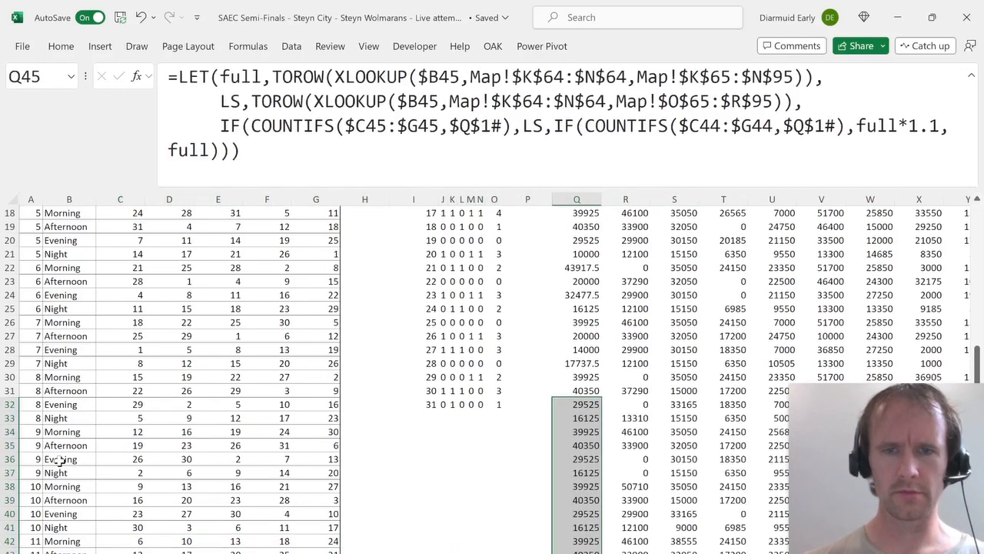
Check the filled consumption values across row 42 and return to the Level 5 questions.
key(Up)
key(Up)
key(Up)
key(shift+ctrl+Right)
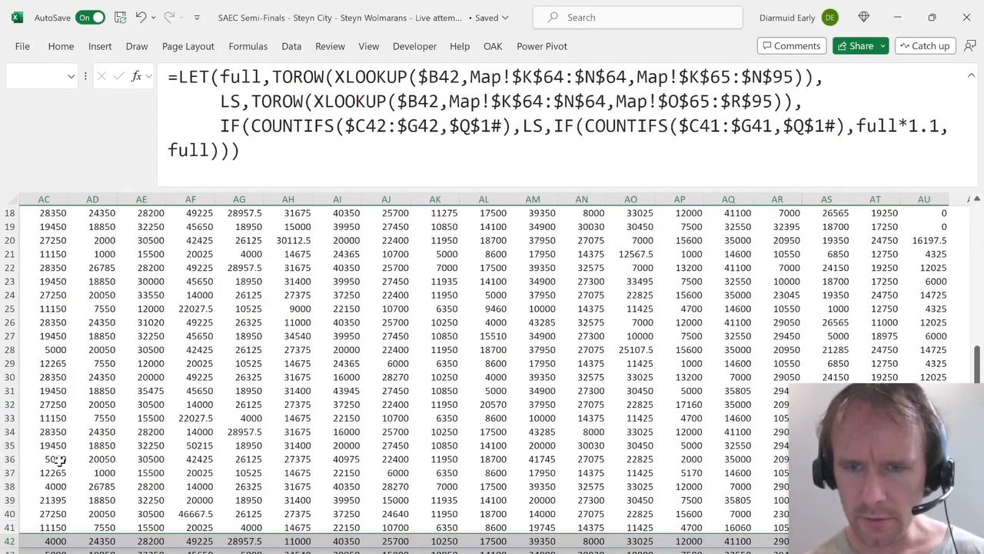
key(ctrl+Page_Up)
key(ctrl+Page_Up)
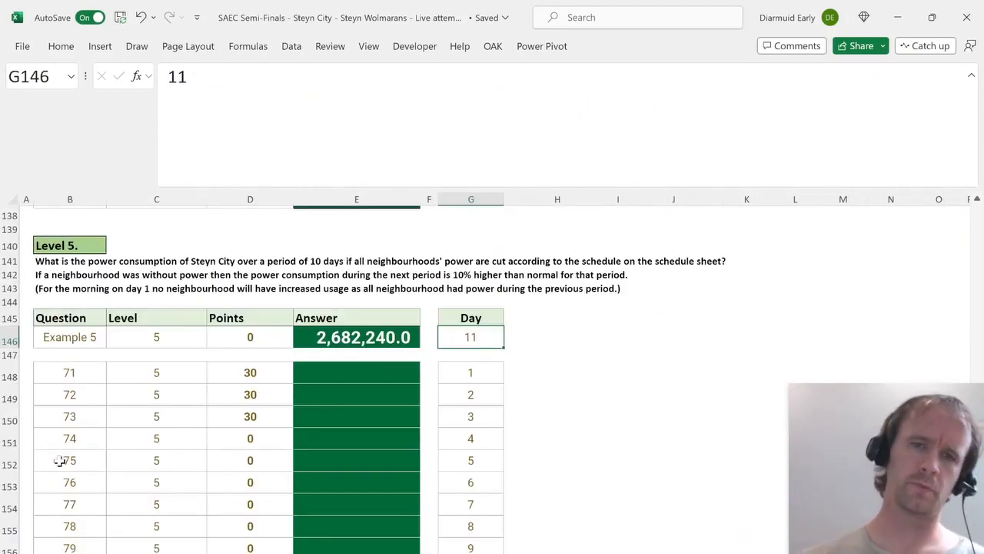
Switch to the "Live attempt ^M after" workbook and examine the LS, 1.1 and 1 arguments of the V2 formula in J2.
key(alt+Tab)
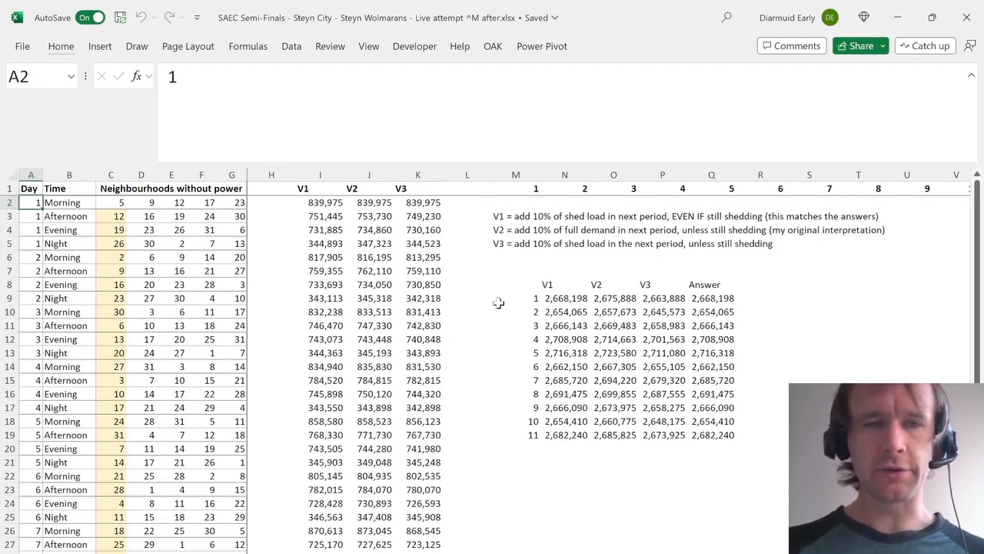
click(382, 203)
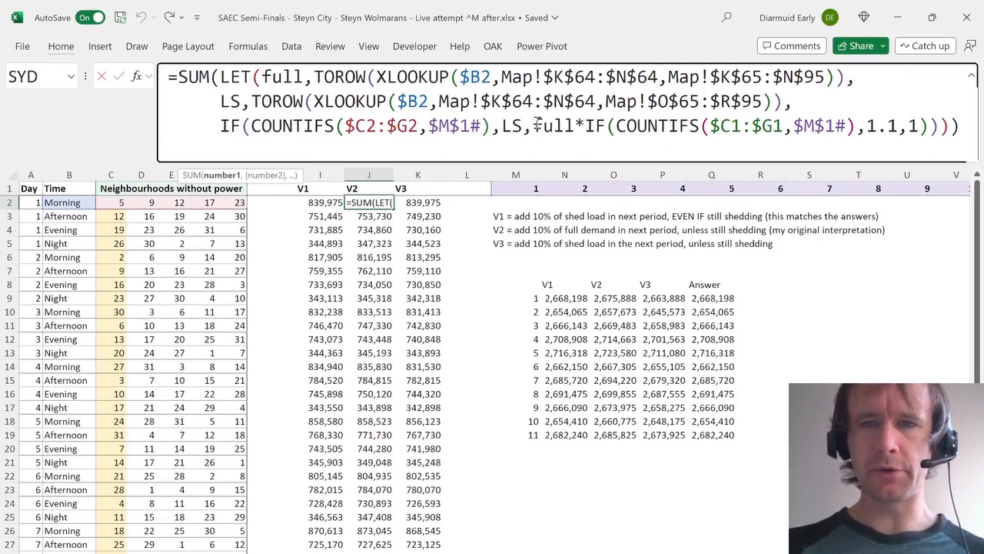
key(Escape)
click(390, 143)
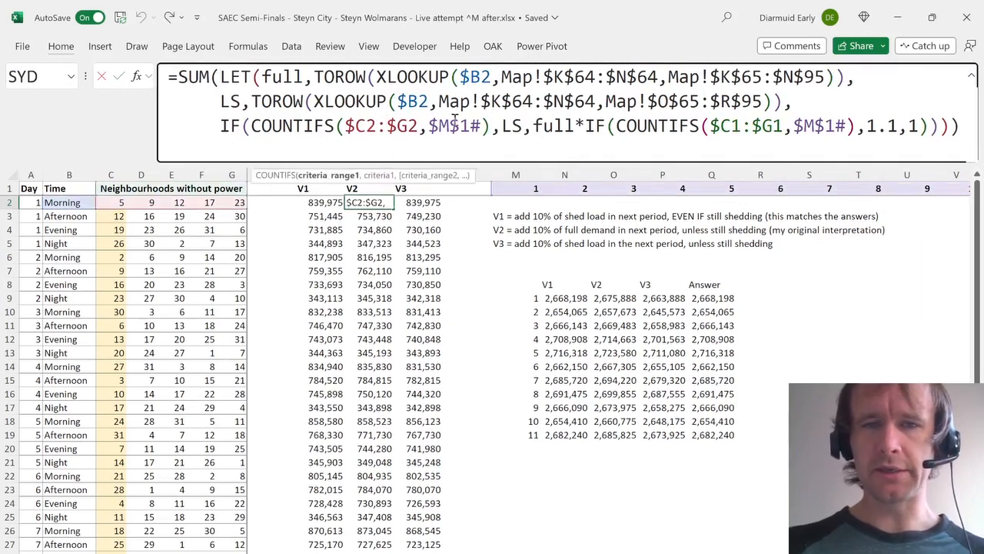
double_click(511, 127)
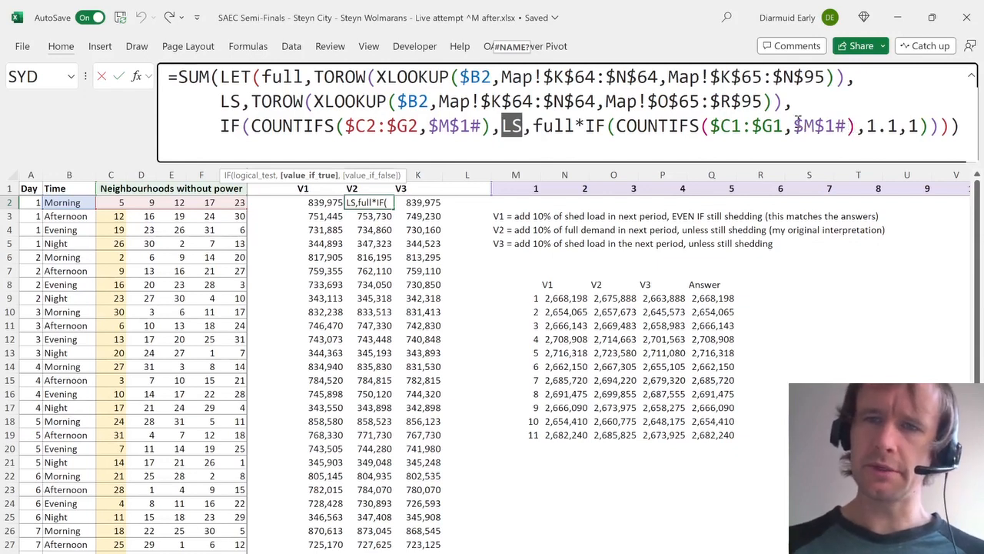
drag(867, 125, 897, 125)
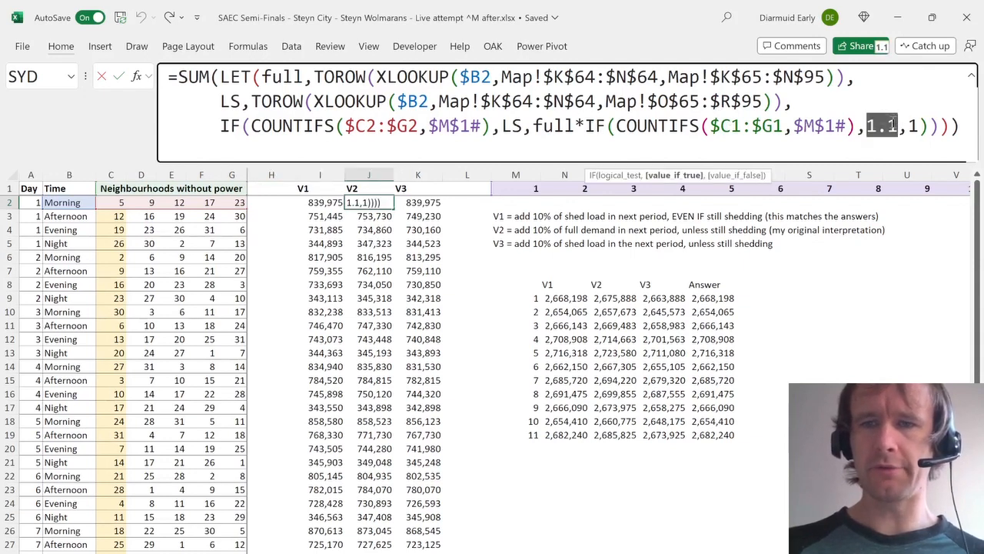
click(911, 125)
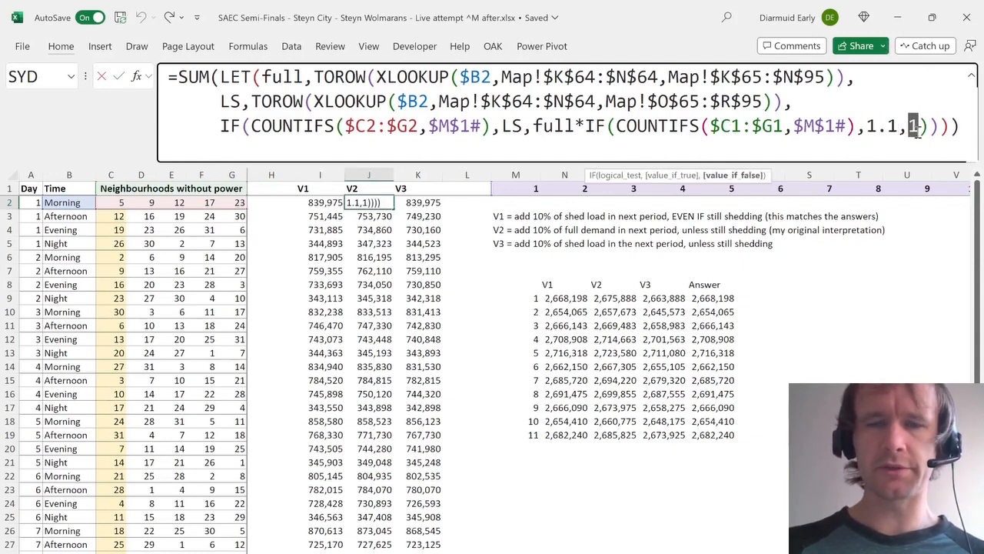
key(Escape)
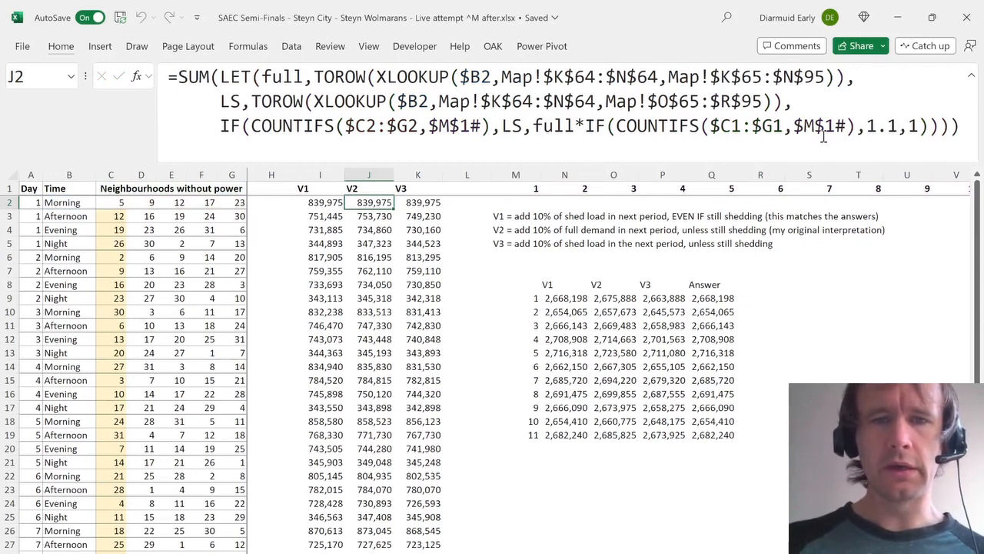
Examine the 0.1*(full-LS) term of the V3 formula in K2 and view the V1 formula in I2.
key(Right)
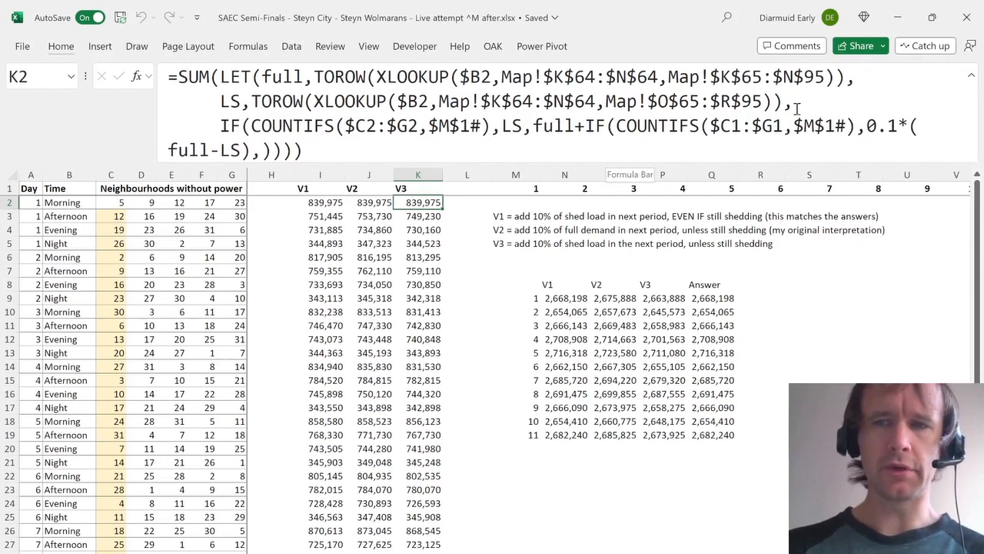
drag(867, 127, 898, 127)
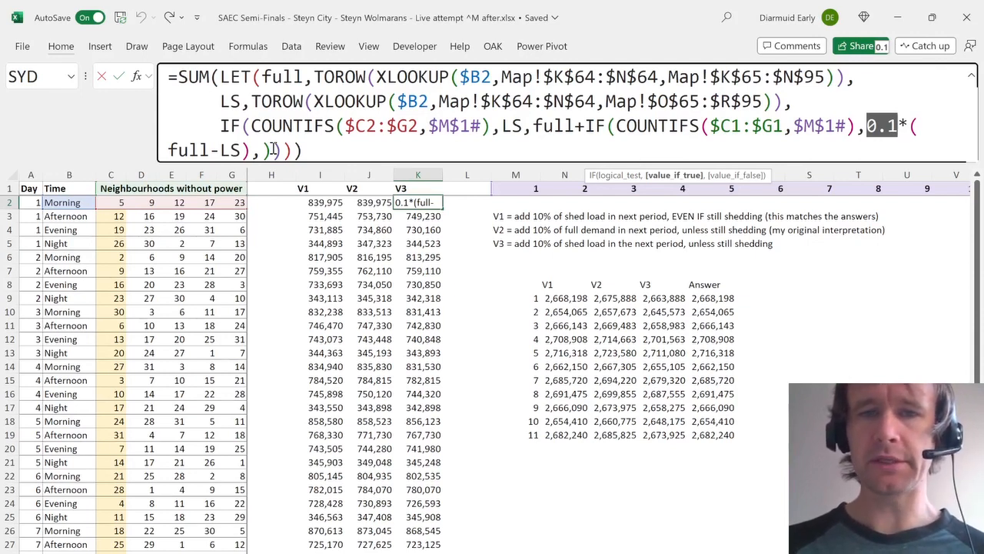
key(ctrl+Return)
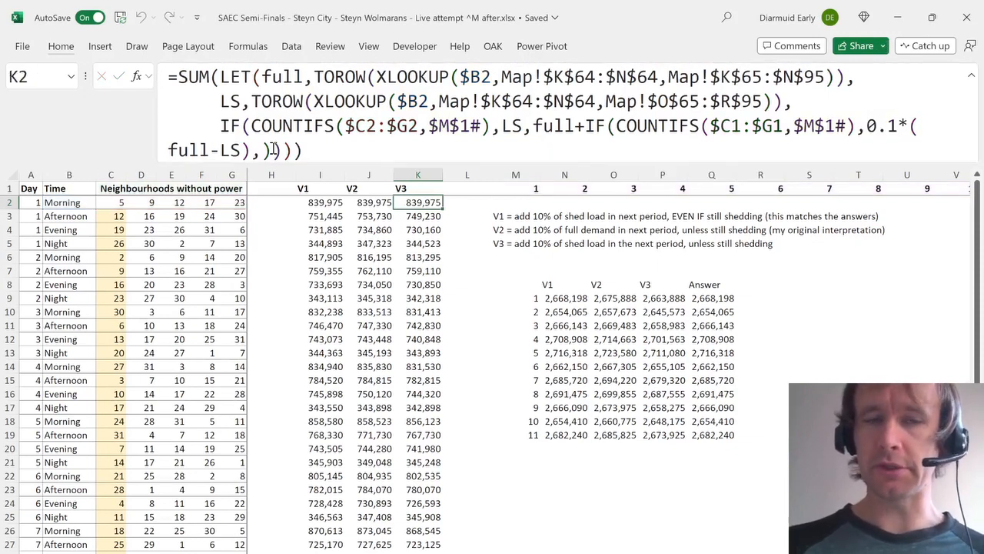
key(Left)
key(Left)
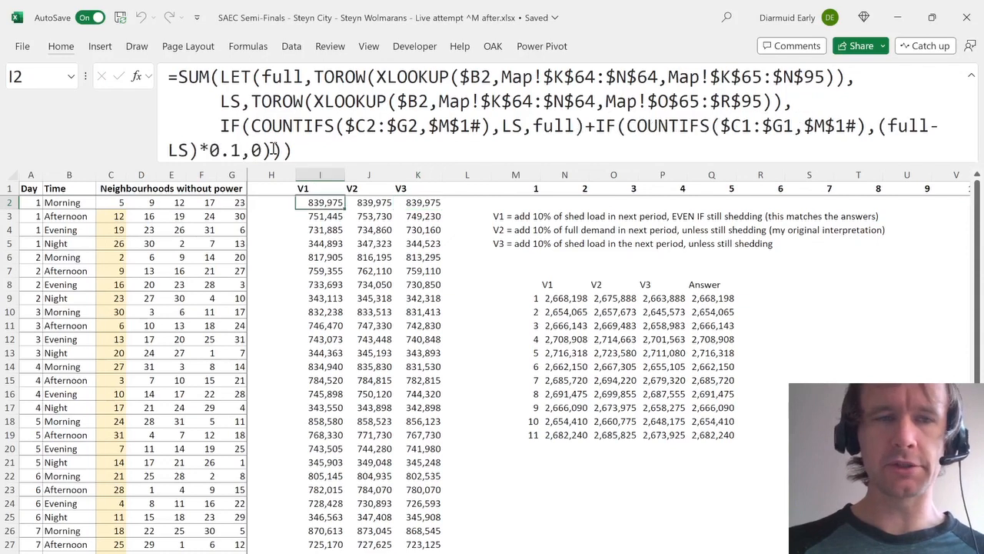
Trace neighbourhoods 12 and 19 between consecutive periods, comparing E2 with C3 and E3 with C4.
drag(111, 216, 15, 538)
key(ctrl+Home)
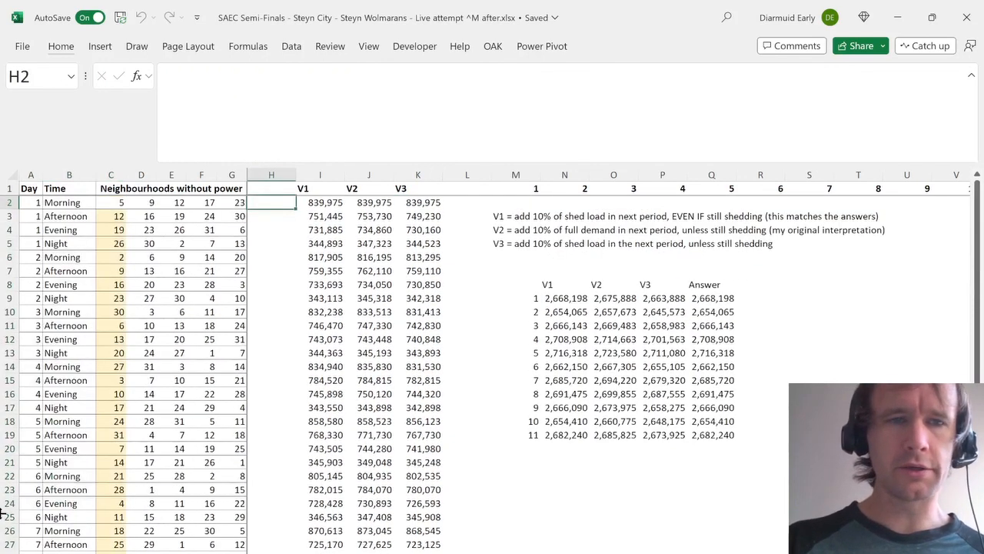
click(176, 203)
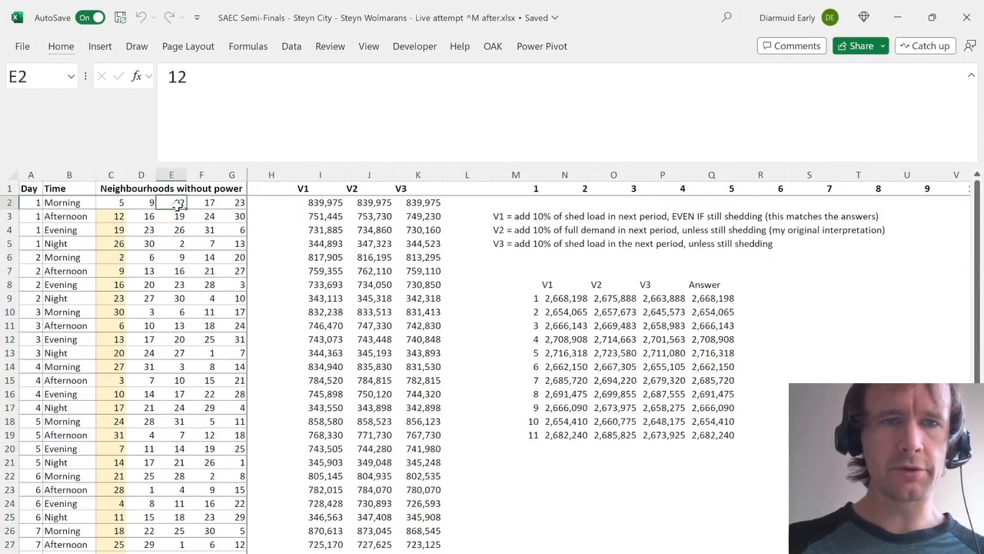
ctrl+click(114, 219)
click(174, 216)
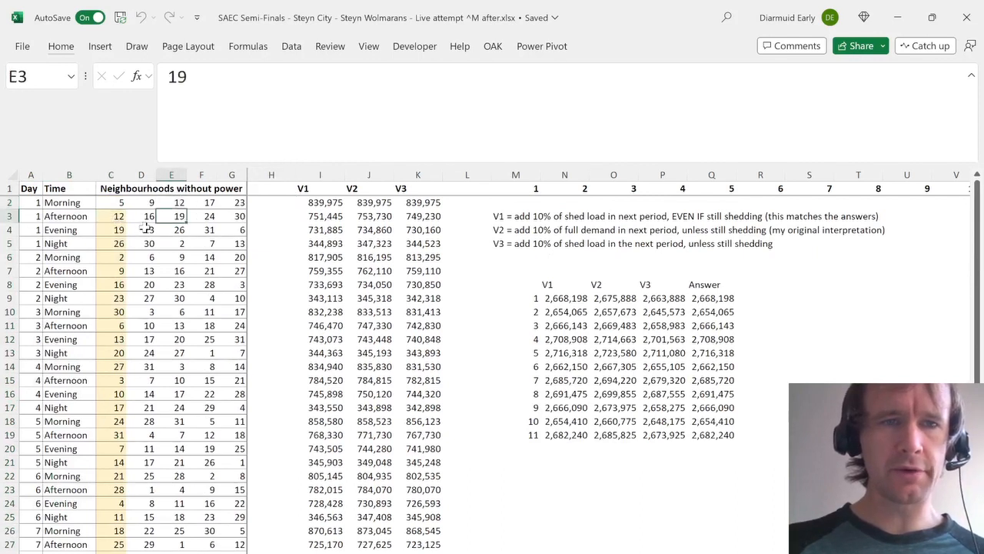
ctrl+click(108, 231)
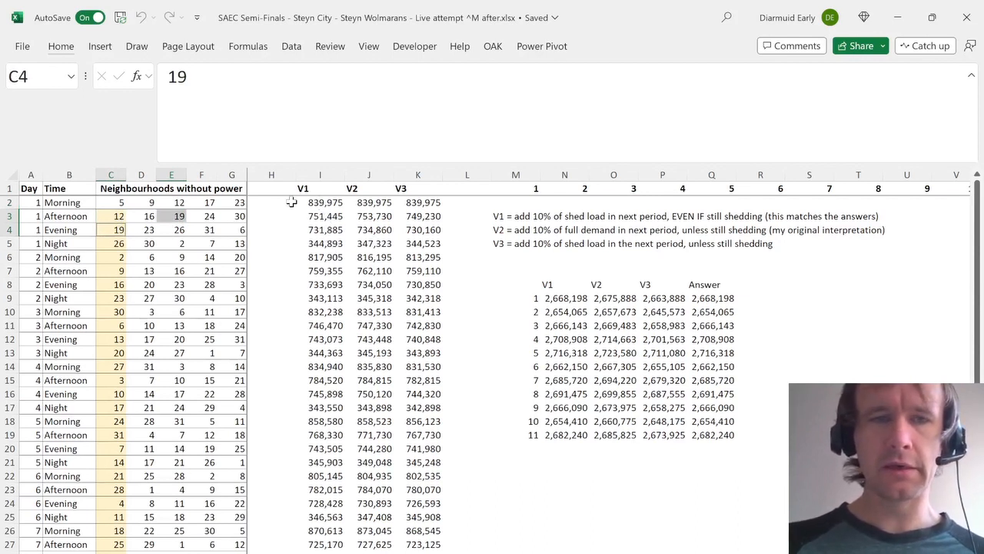
click(172, 216)
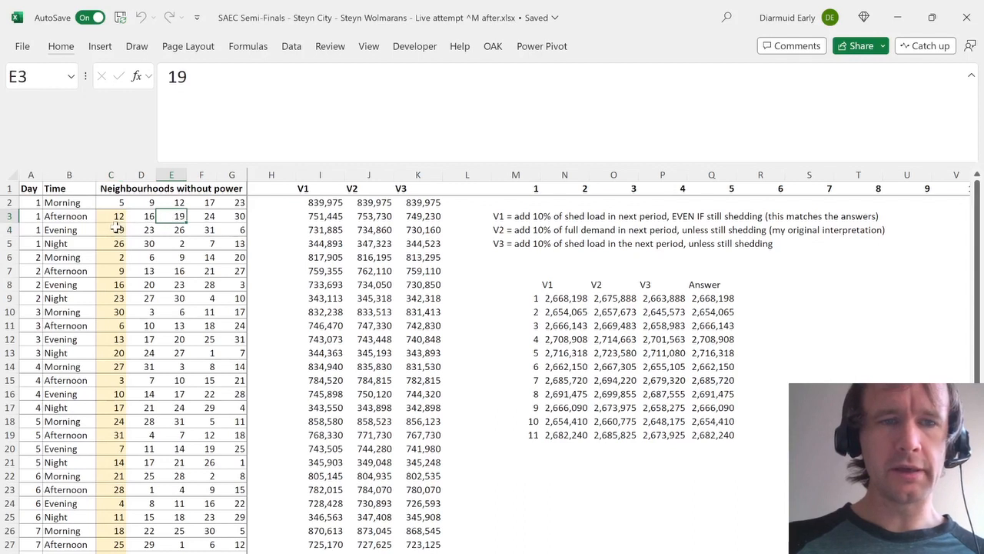
click(106, 231)
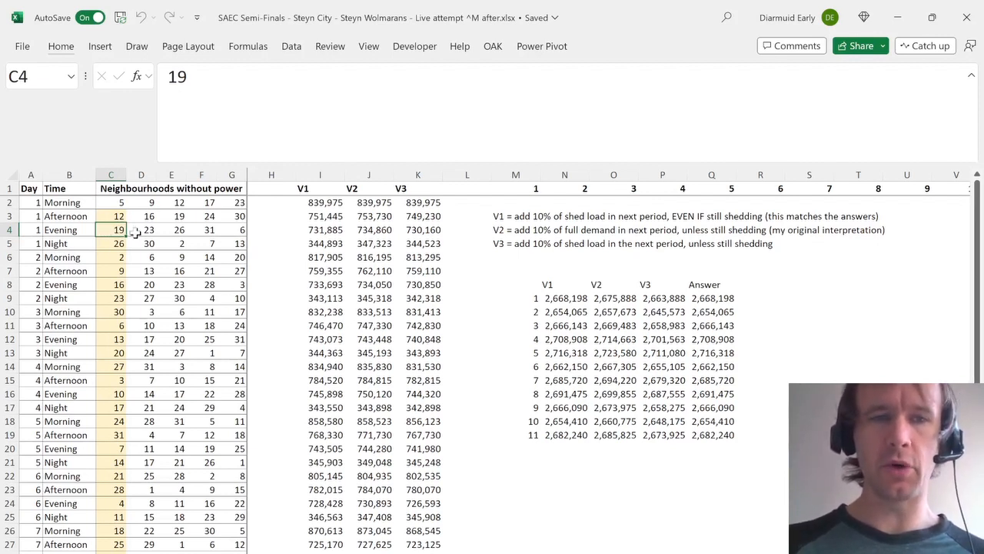
Compare the V1 formula in I2 with the V3 formula in K2, undoing the re-entry of the formula in both cells.
click(309, 203)
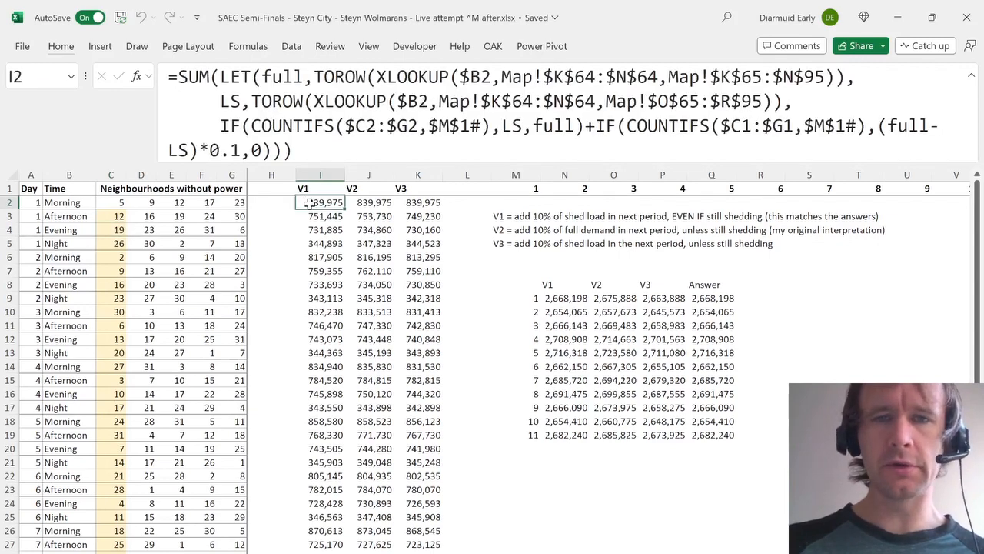
ctrl+click(426, 206)
key(Tab)
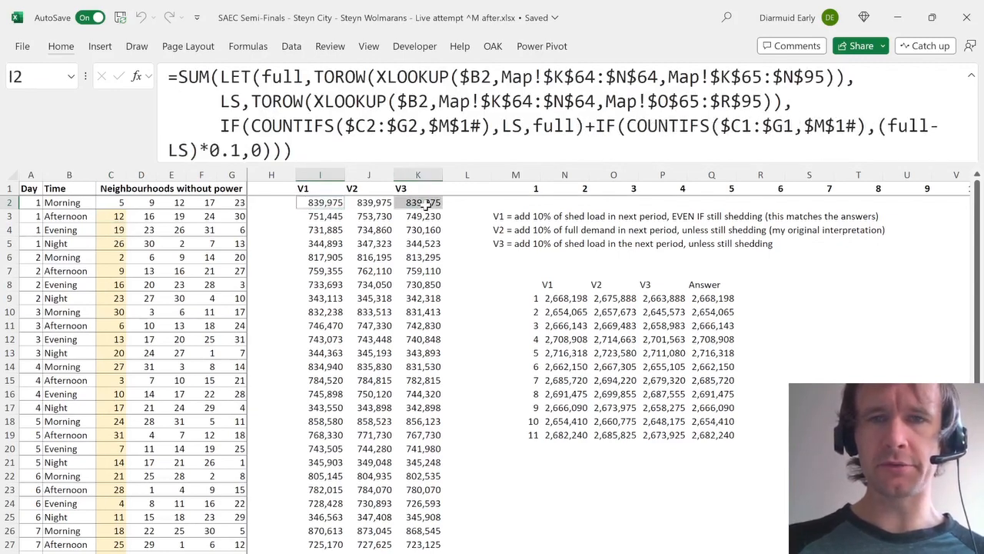
key(Tab)
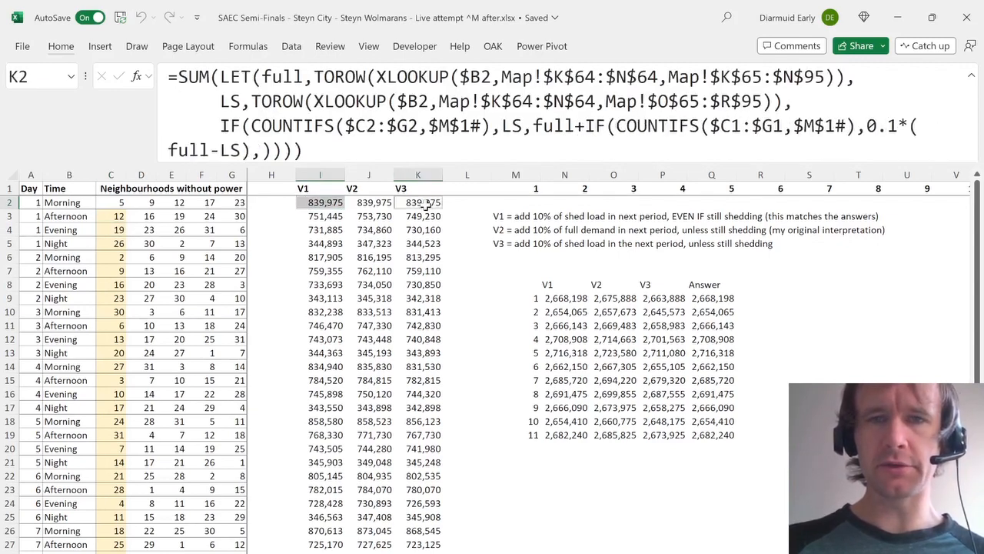
click(555, 129)
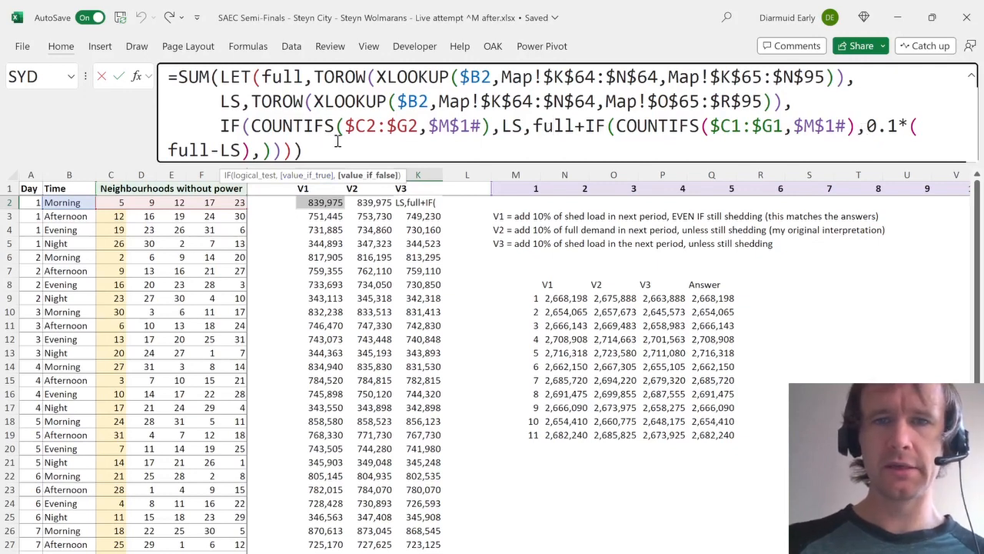
key(ctrl+Return)
key(ctrl+z)
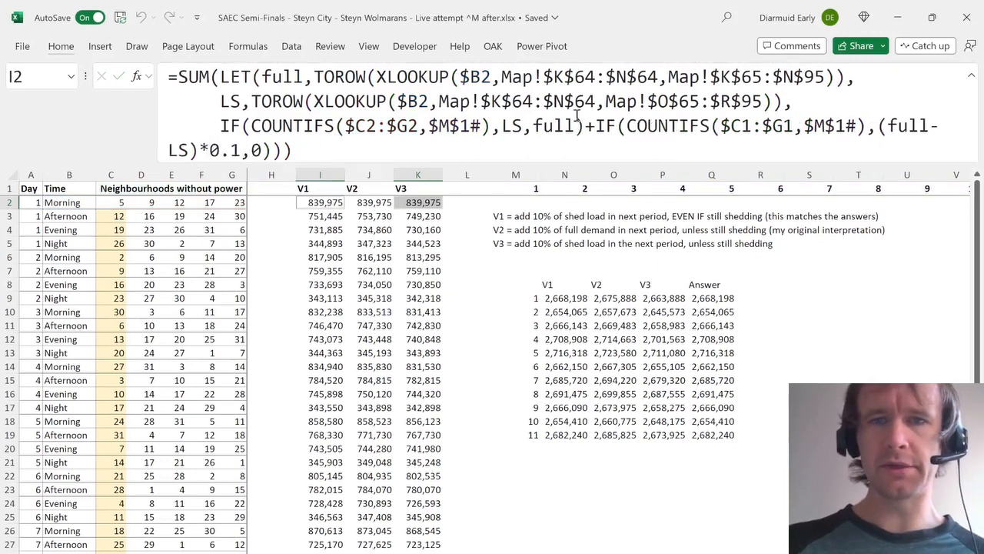
Examine the two added IF terms in I2's V1 formula and leave the formula without editing it.
click(525, 125)
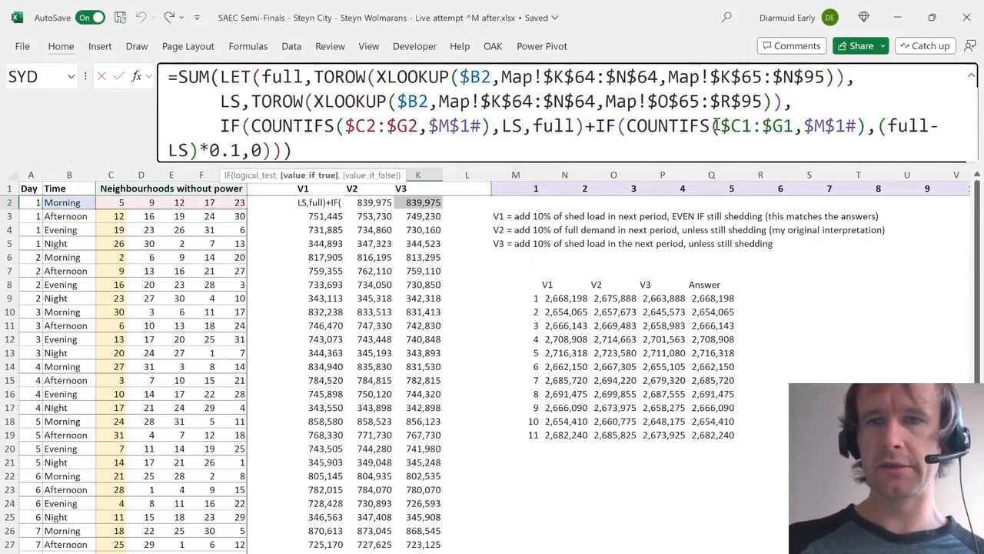
click(596, 127)
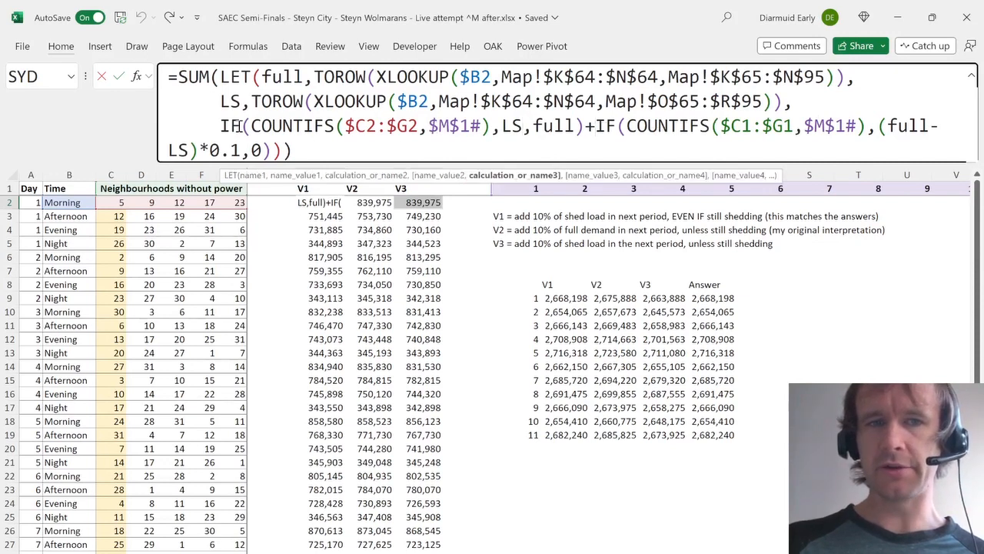
drag(239, 126, 543, 135)
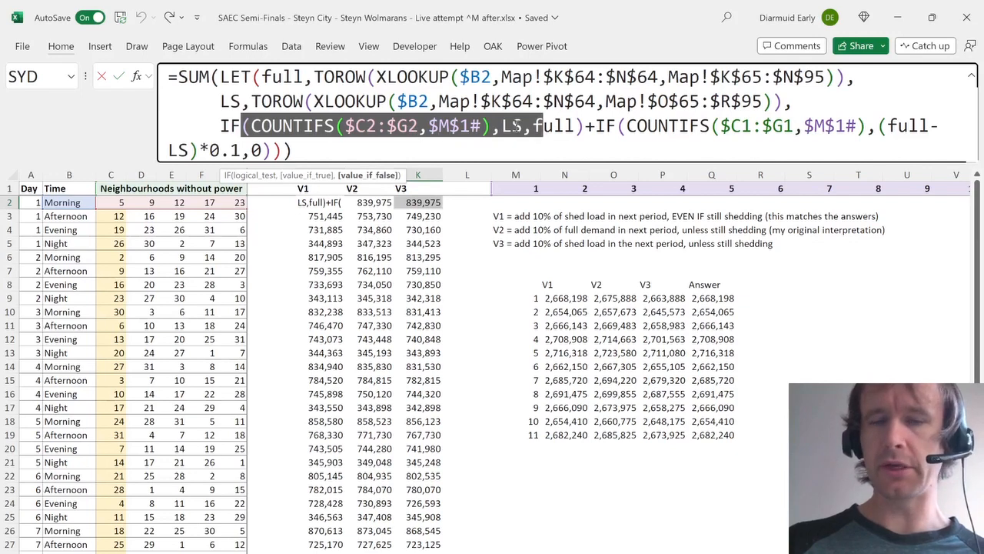
drag(596, 126, 586, 157)
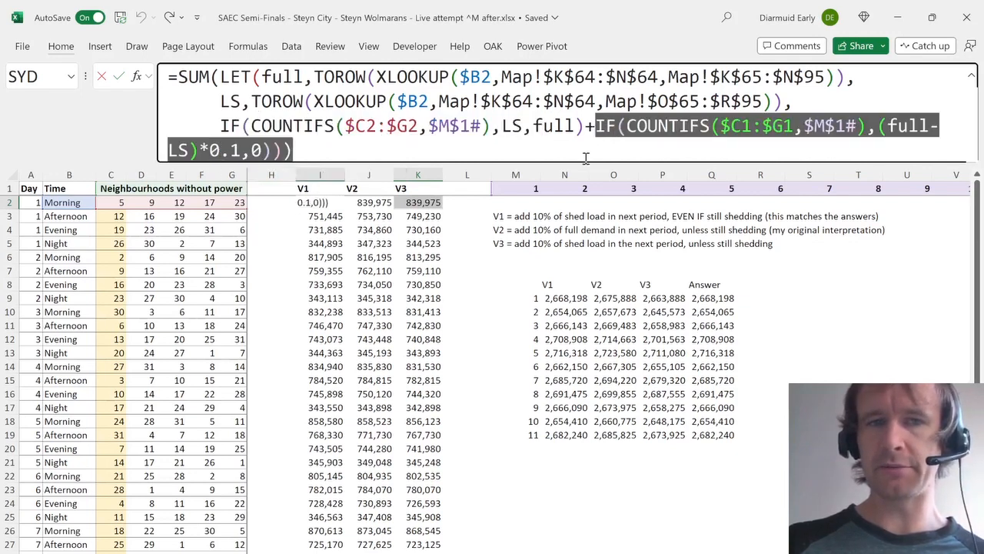
key(Escape)
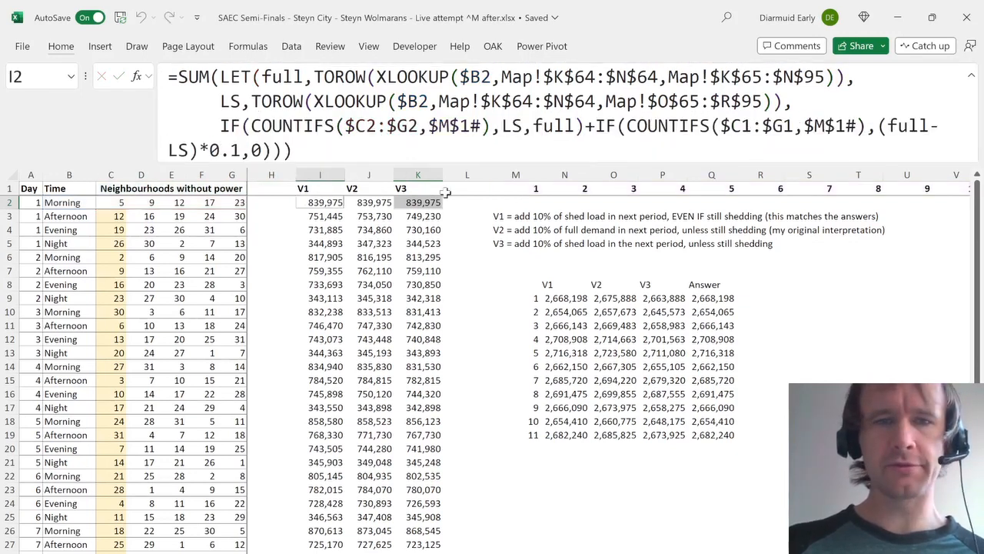
Review the V1 formula in I2 and the neighbourhoods without power listed in C3 and D4.
click(318, 202)
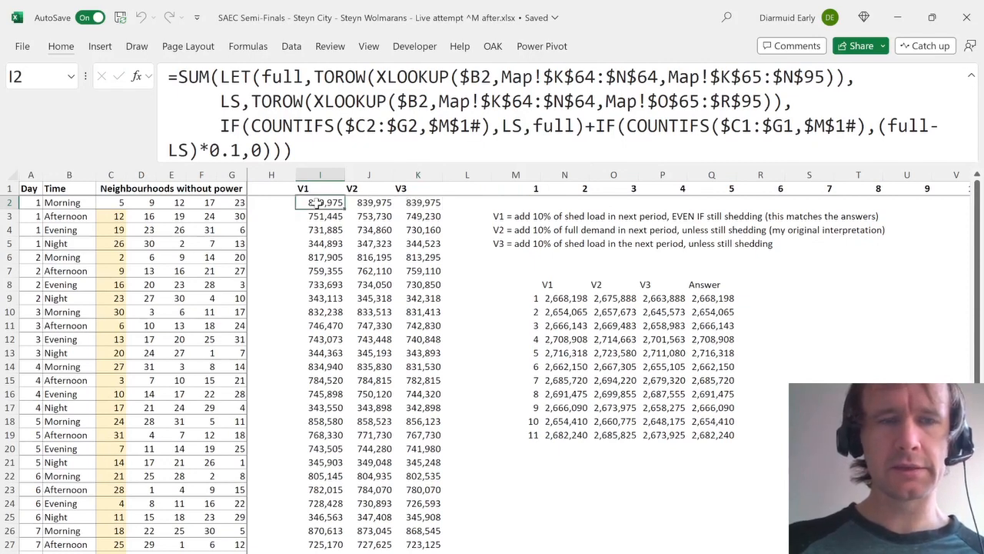
click(176, 201)
click(115, 217)
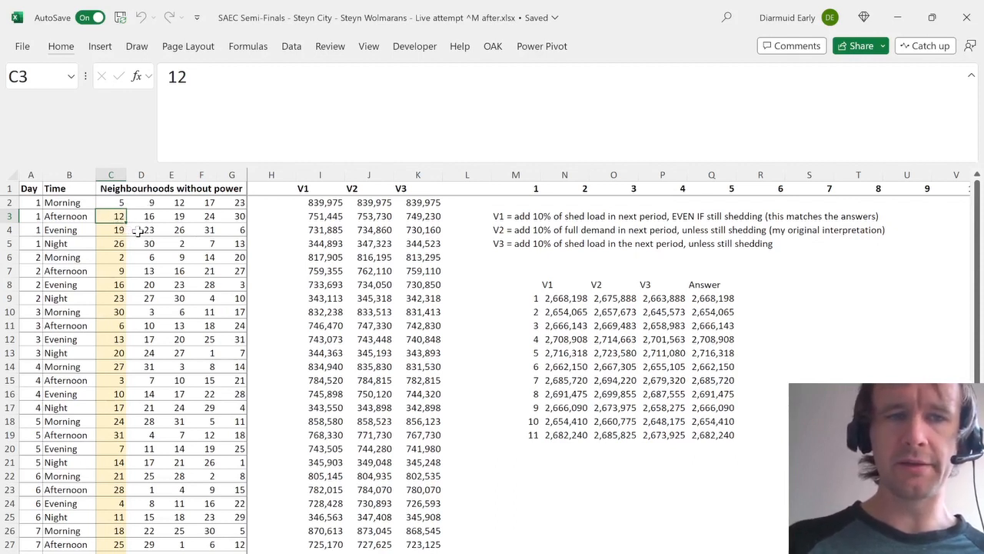
click(139, 231)
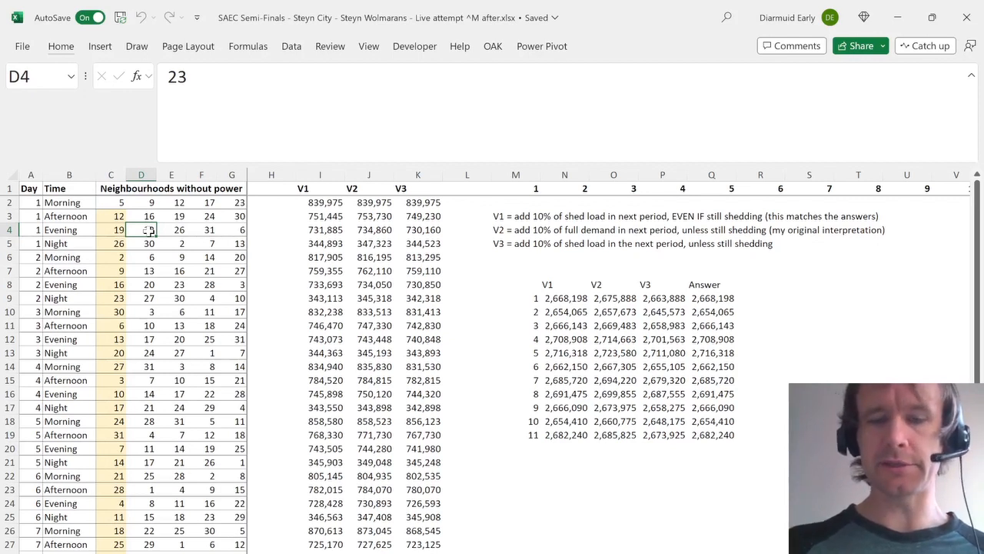
key(ctrl+Home)
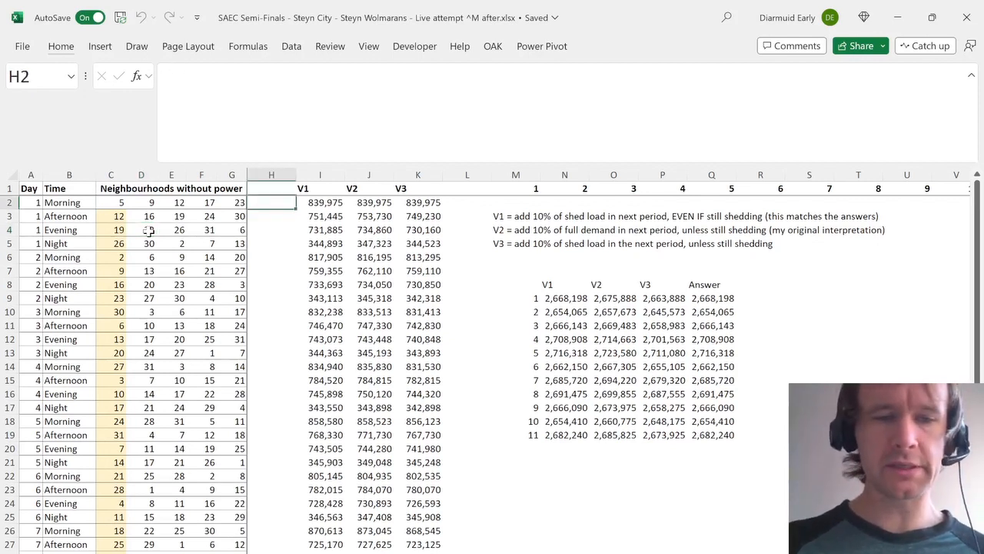
Examine the COUNTIFS formula in D65 of the Map sheet and leave it unedited.
key(ctrl+Page_Down)
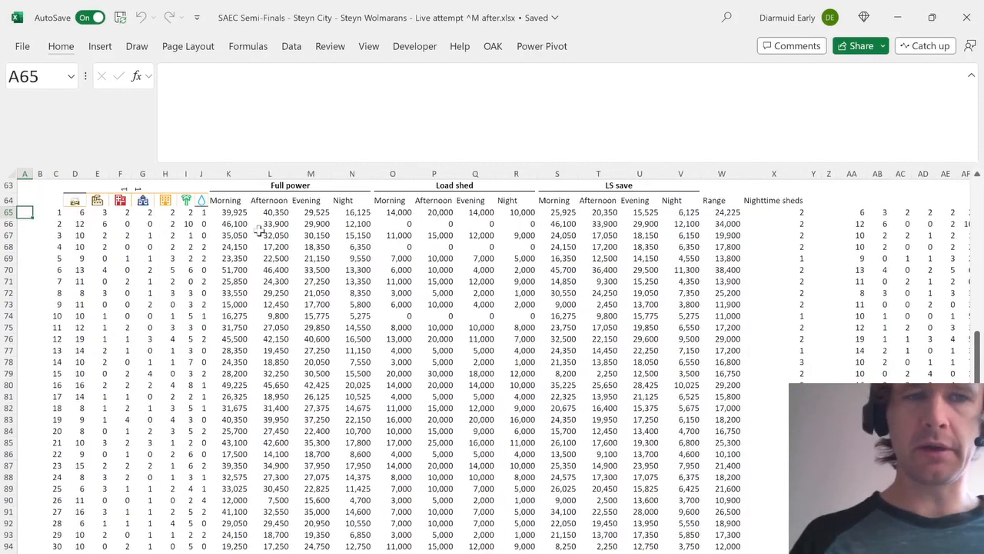
click(77, 213)
key(Up)
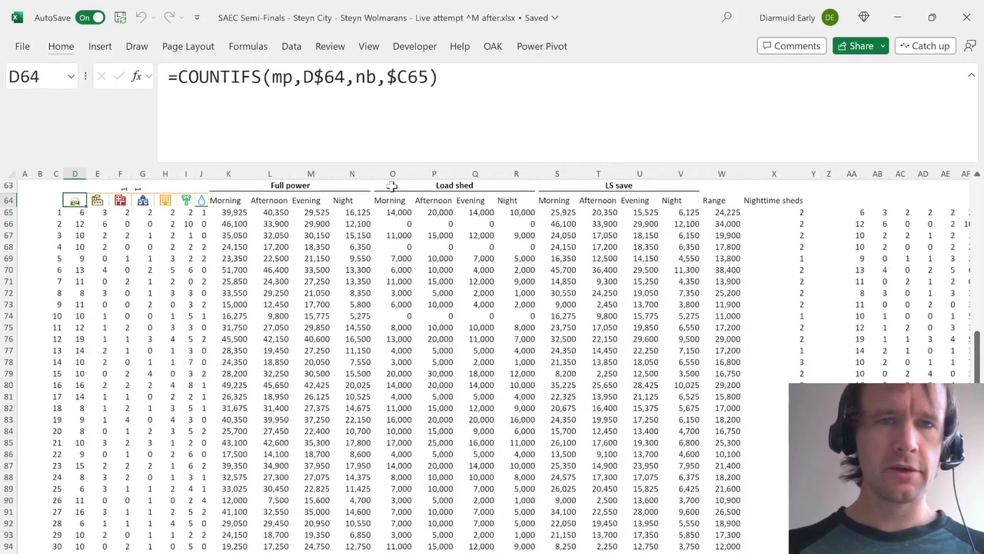
key(Up)
key(Up)
key(Down)
key(Down)
key(Down)
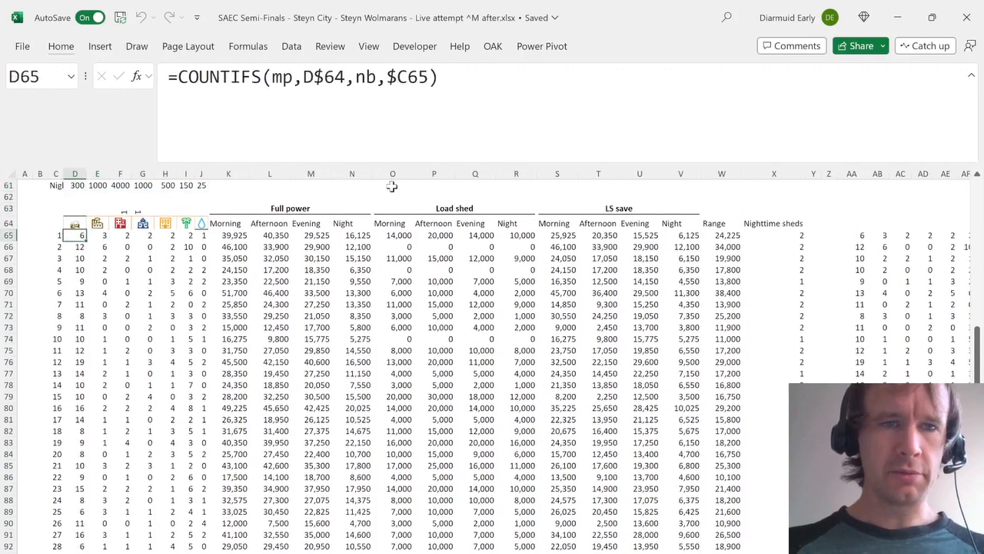
key(Left)
key(Right)
click(337, 86)
key(Escape)
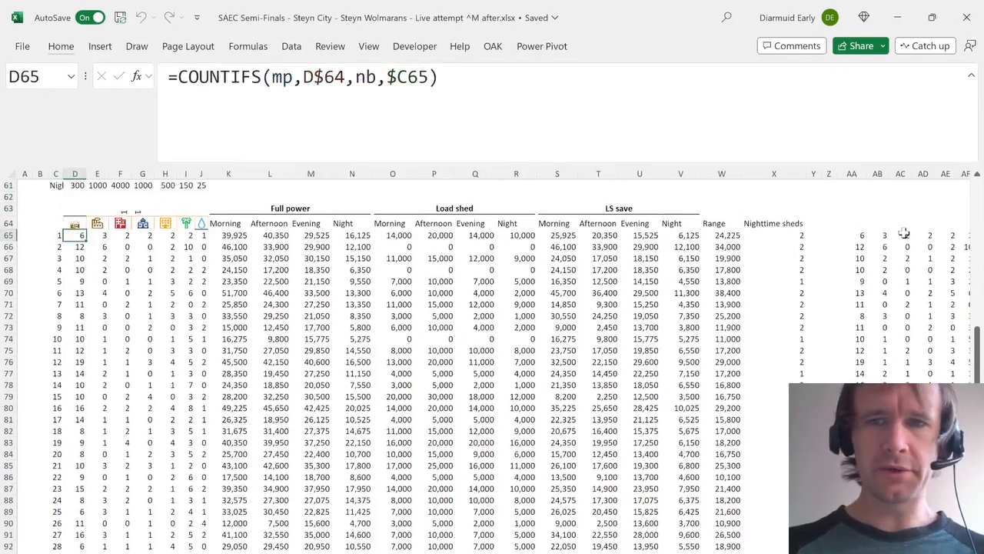
Inspect the D64:J64 and C65# criteria of the spilled COUNTIFS formula in AA65 without editing it.
click(864, 232)
click(538, 108)
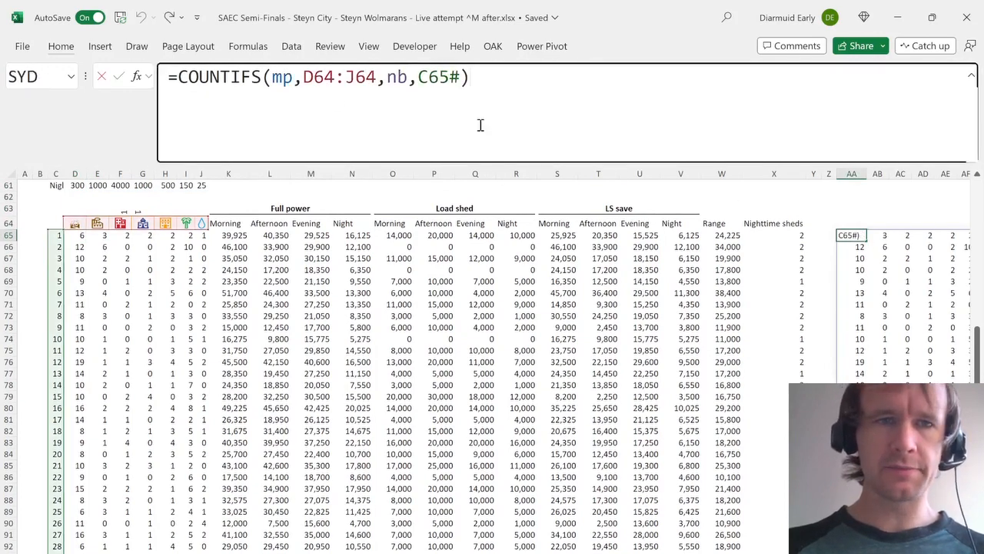
drag(304, 78, 379, 82)
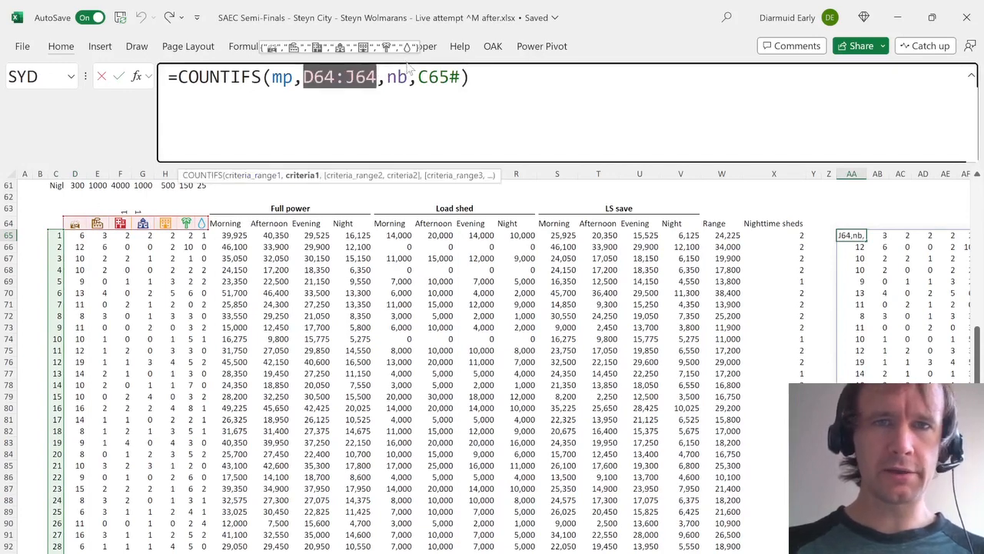
double_click(397, 77)
double_click(436, 77)
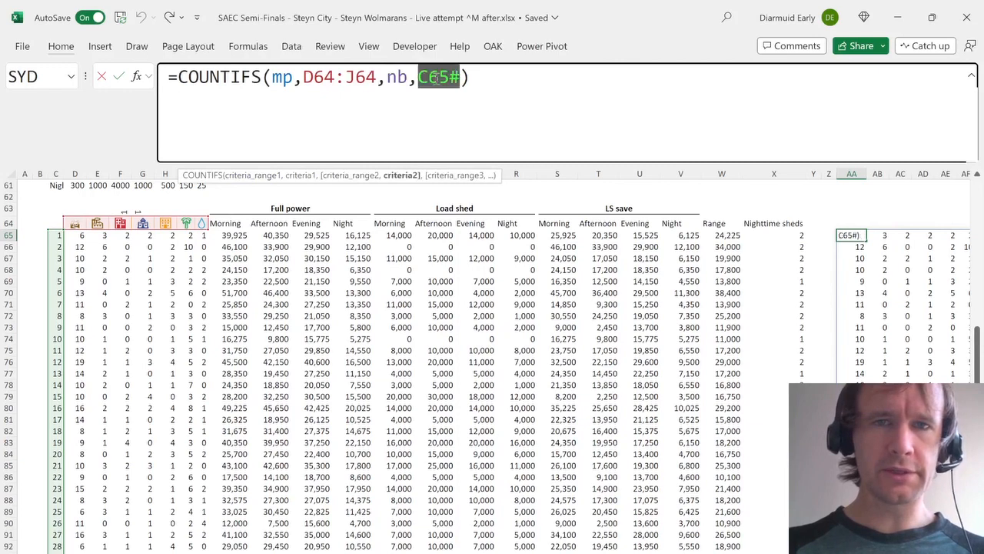
key(Escape)
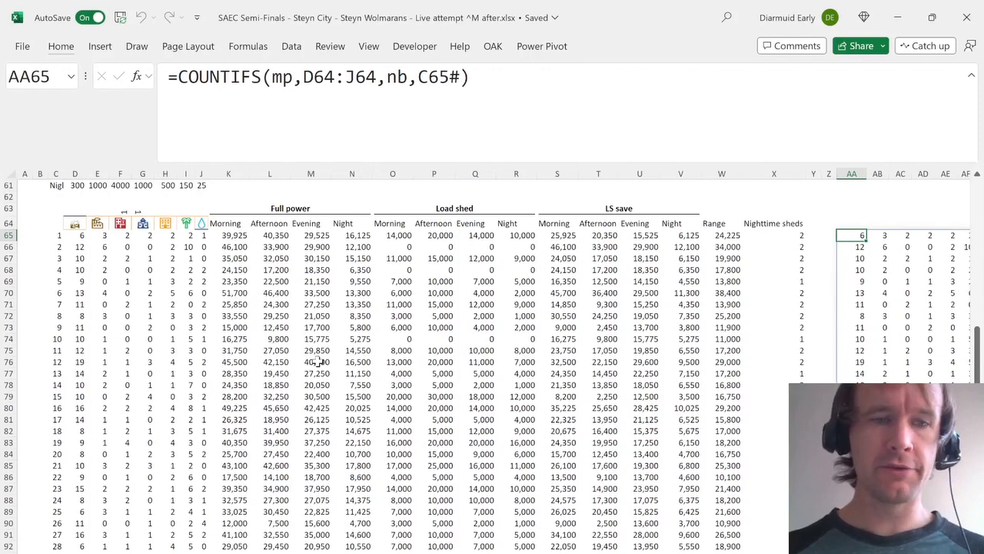
Examine the neighbourhood number grid, the icon map and the building key, and return to the count tables.
scroll(646, 356, up, 19)
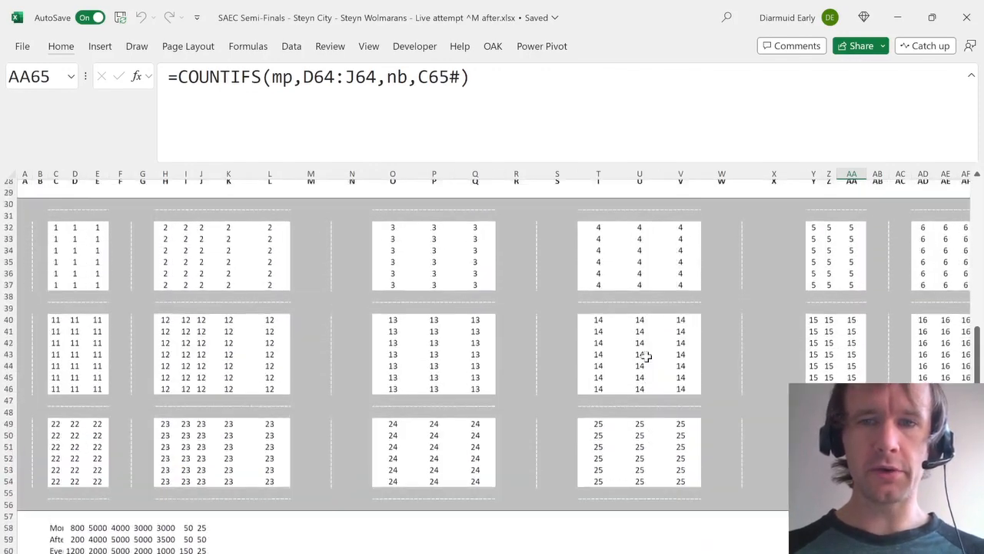
scroll(645, 356, up, 1)
scroll(645, 356, right, 10)
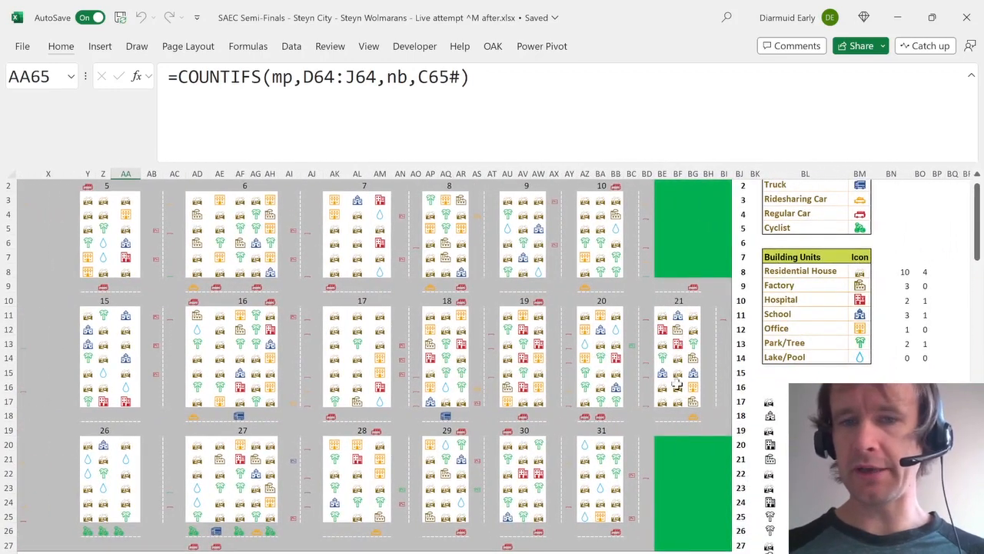
scroll(675, 407, down, 4)
scroll(675, 407, down, 20)
scroll(675, 407, left, 6)
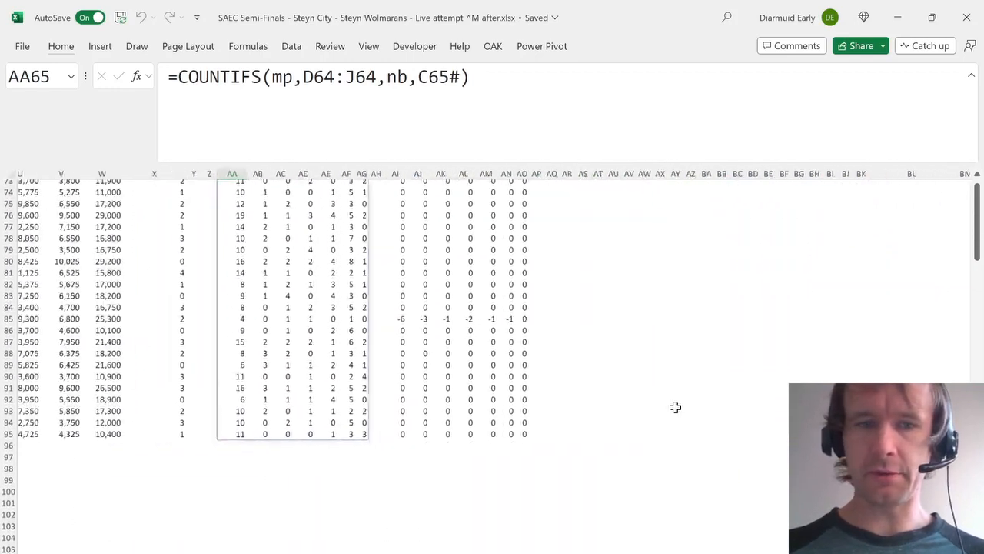
scroll(674, 409, left, 6)
scroll(428, 338, up, 5)
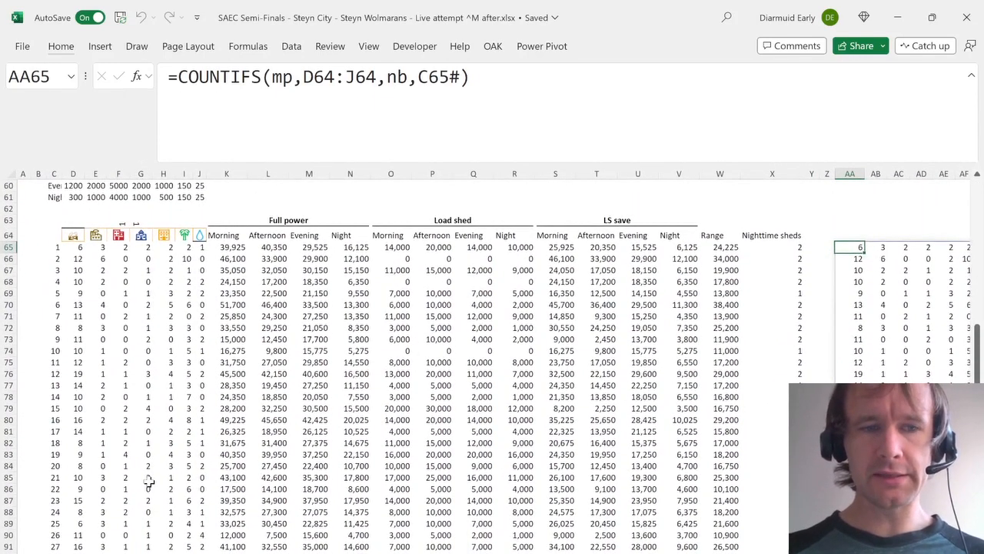
Select the entire spilled array of building counts starting at AA65.
click(876, 408)
key(ctrl+Right)
key(ctrl+Left)
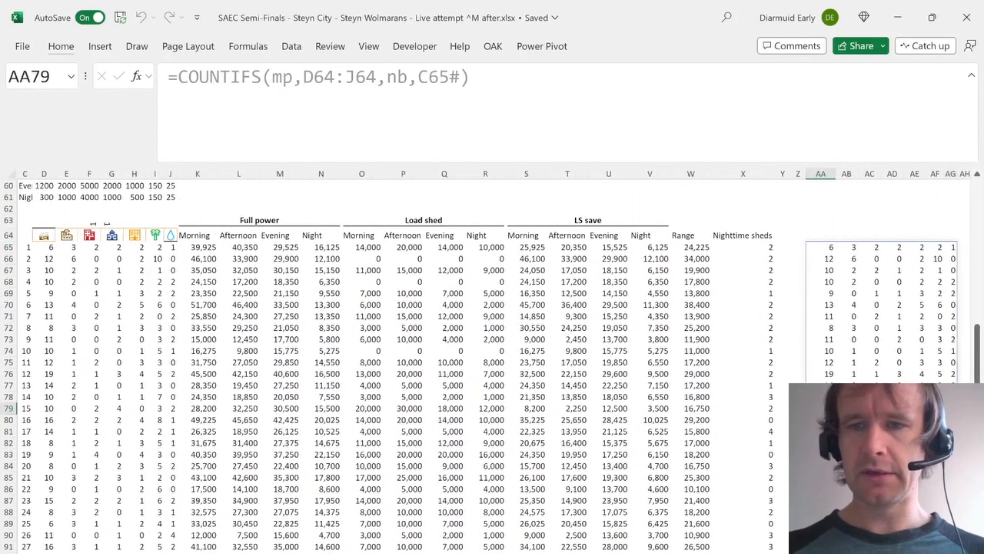
key(ctrl+Up)
key(ctrl+shift+Right)
key(ctrl+shift+Down)
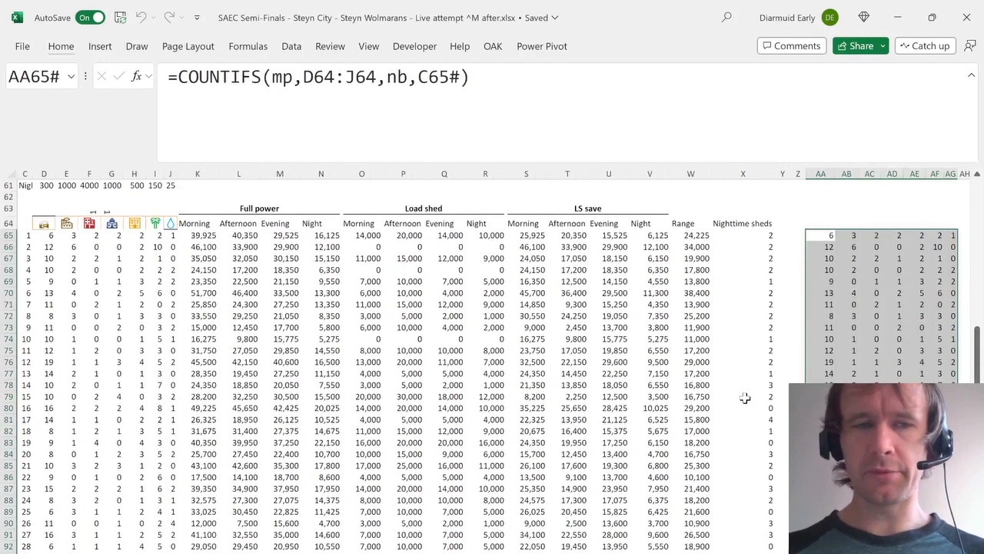
Review neighbourhood 21's building counts in D85:J85 of the cell-by-cell COUNTIFS table.
click(44, 466)
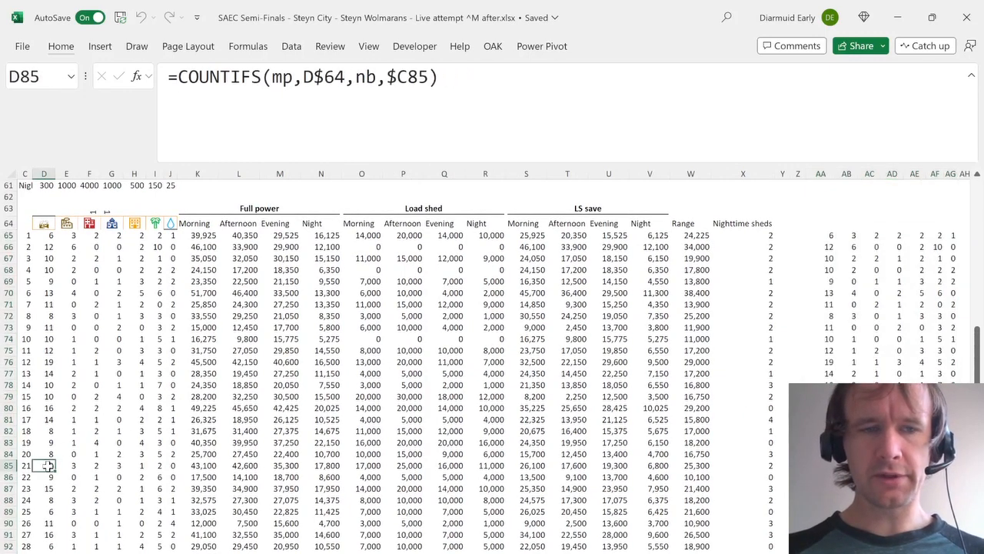
key(Left)
key(Right)
key(shift+Right)
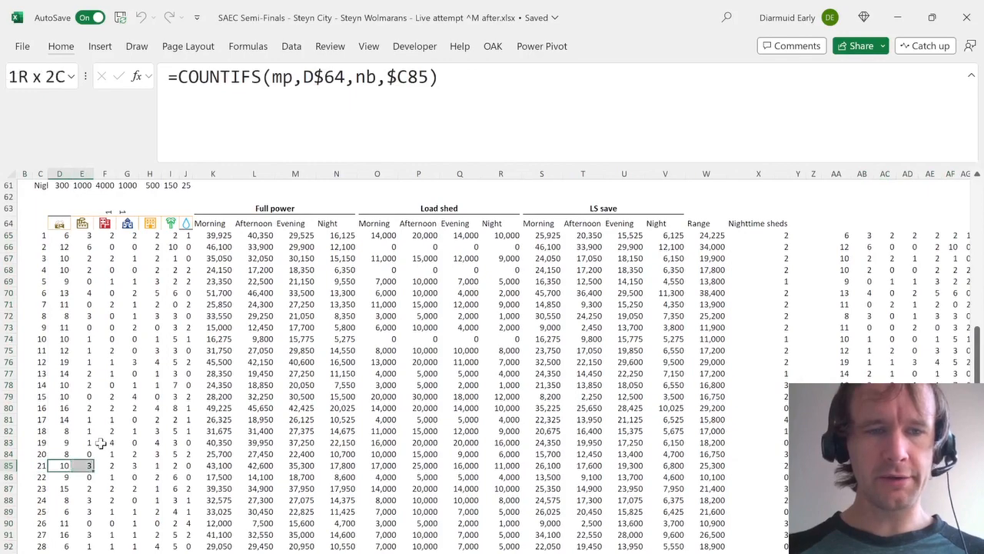
drag(67, 466, 188, 466)
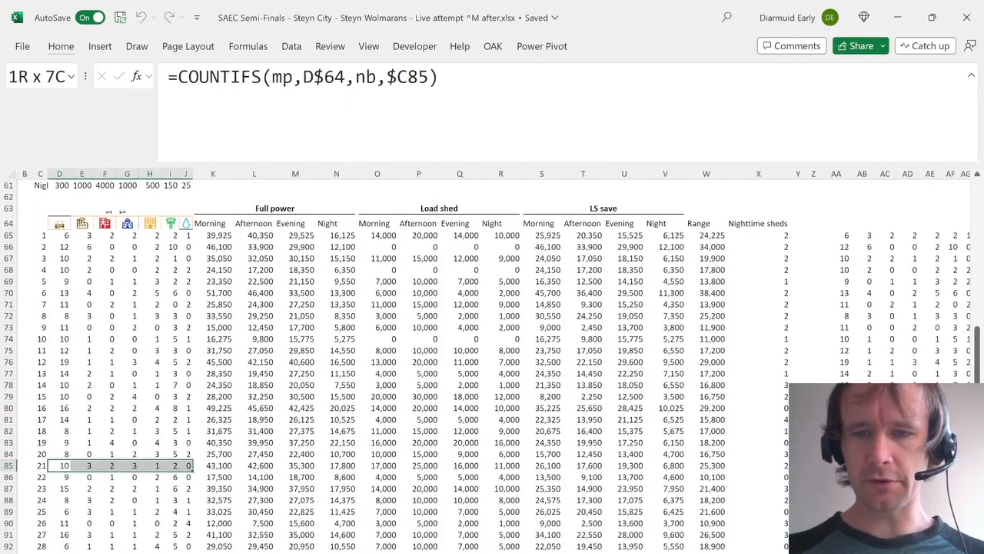
Select neighbourhood 21's building icons on the map, from BE11 to BG17.
scroll(757, 378, up, 20)
scroll(757, 378, right, 10)
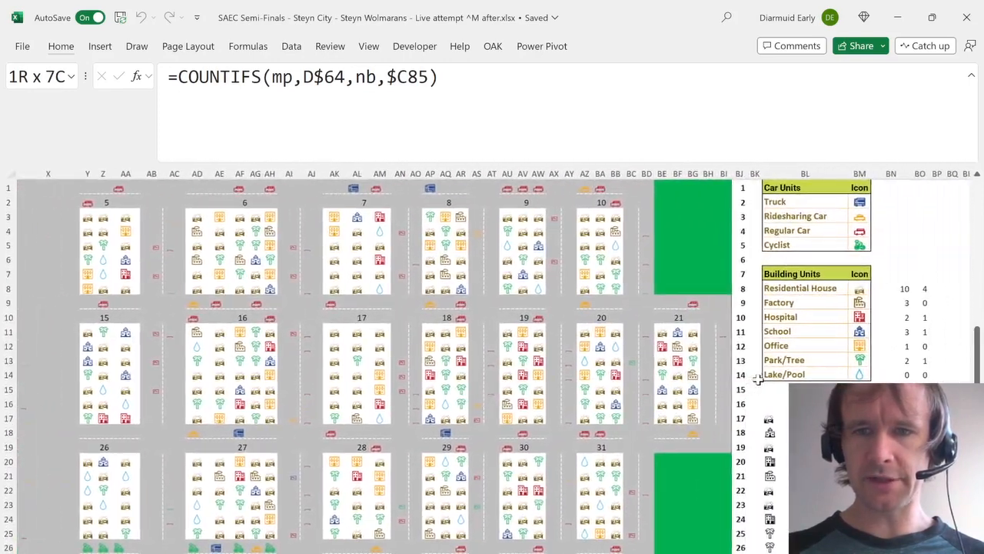
drag(659, 332, 687, 418)
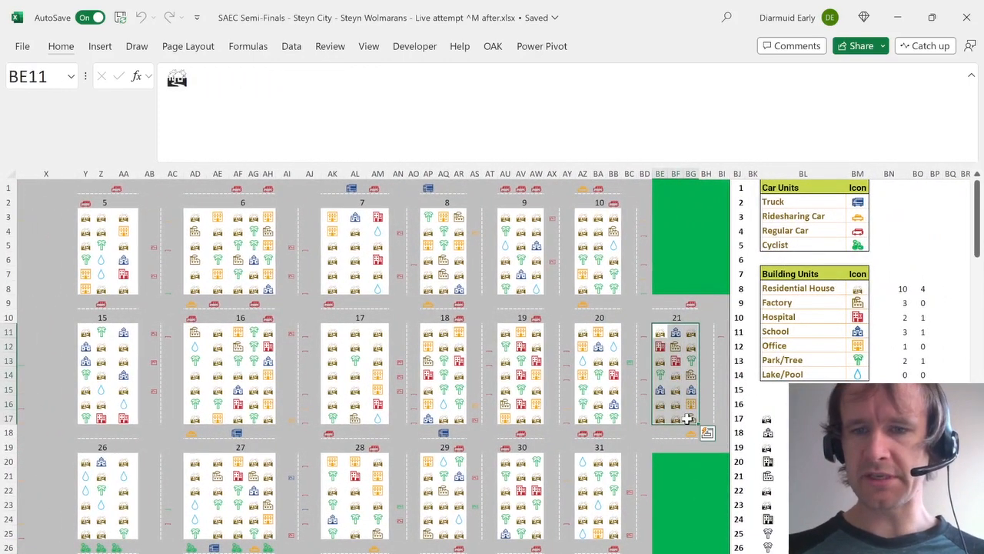
Examine neighbourhood 21's row in the spilled counts and in the adjoining difference table.
scroll(642, 473, down, 20)
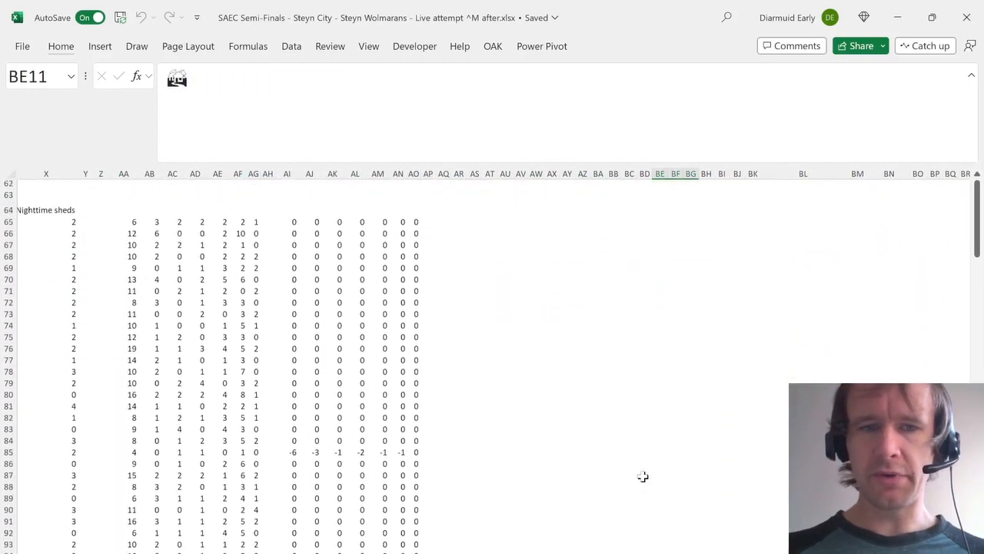
scroll(643, 477, up, 2)
click(172, 487)
scroll(140, 521, down, 2)
scroll(140, 520, left, 5)
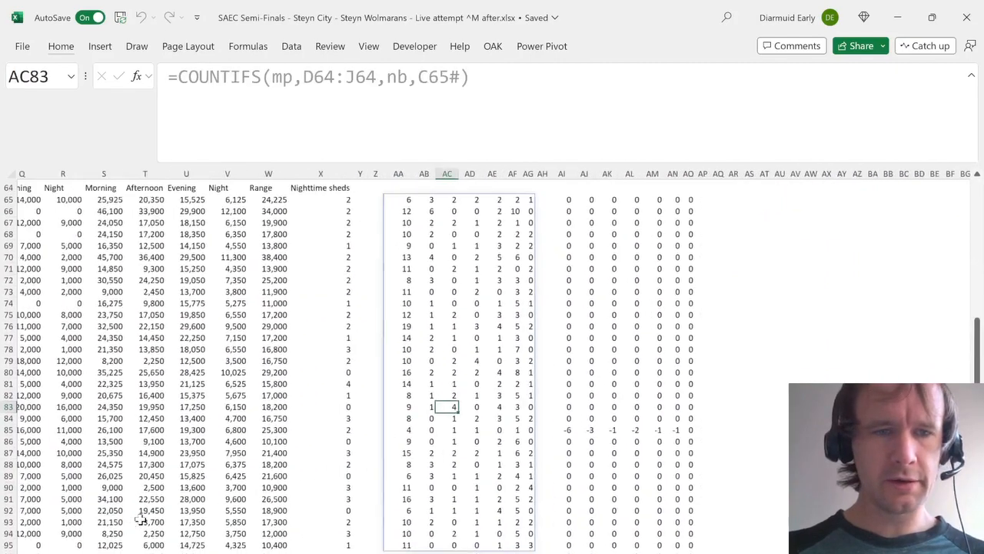
scroll(141, 521, left, 3)
Freeze columns A to C of the Map sheet, using D1 as the split point.
click(103, 410)
key(Home)
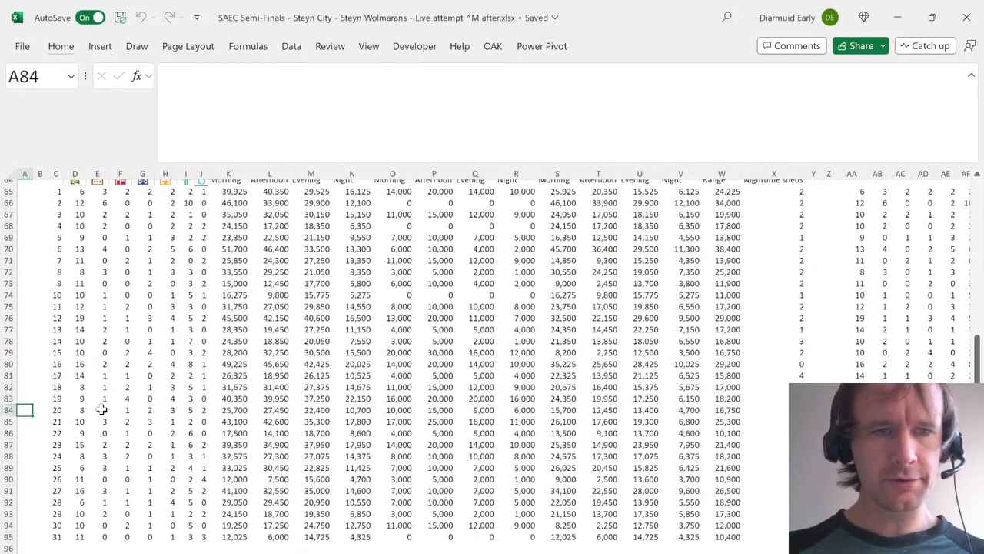
key(Right)
key(Right)
key(Right)
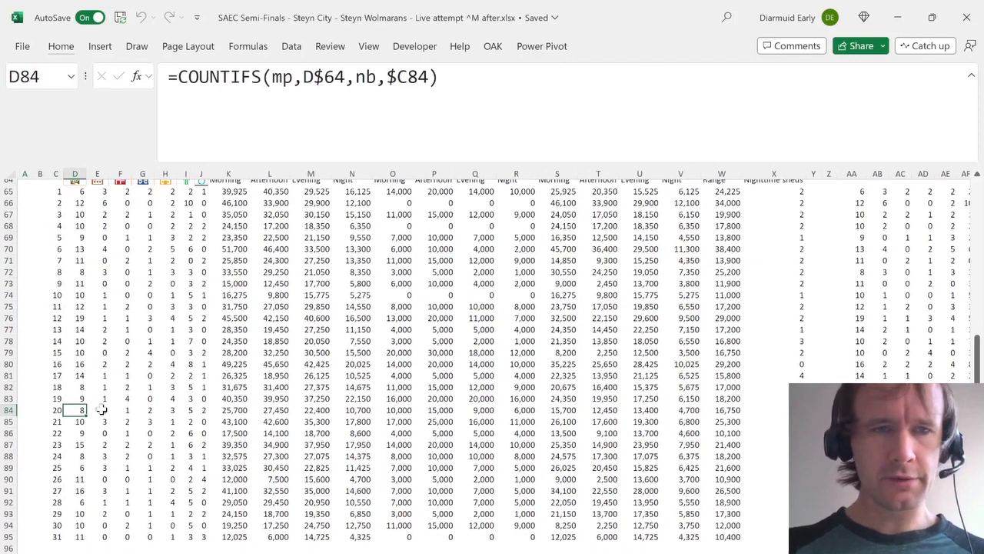
key(Up)
key(Up)
key(Up)
key(Up)
key(Up)
key(Up)
key(Up)
key(Up)
key(Up)
key(Up)
key(Up)
key(Up)
key(Up)
key(Up)
key(Up)
key(Up)
key(Up)
key(Up)
key(Up)
key(Up)
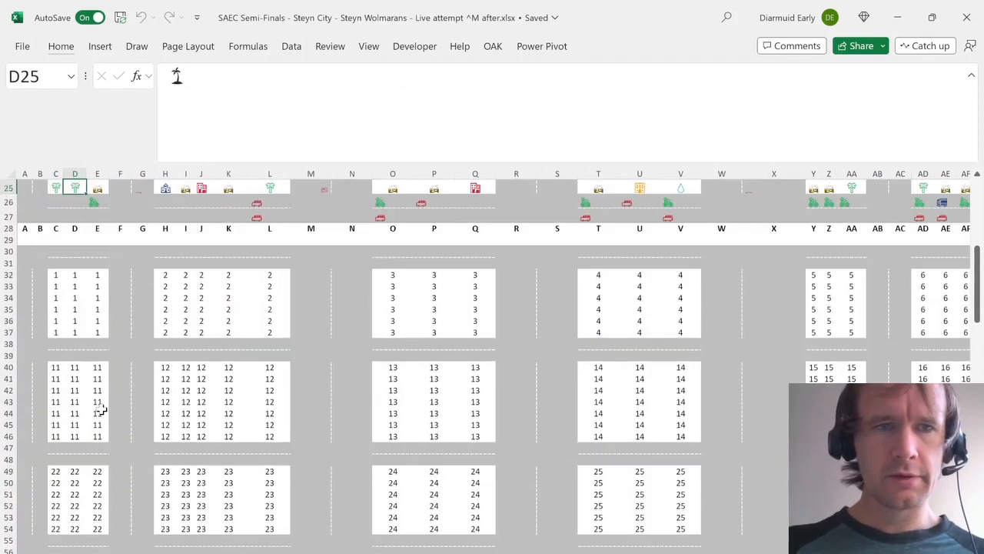
key(Up)
key(Up)
key(Up)
key(Up)
key(Up)
key(Up)
key(Up)
key(Up)
key(Up)
key(Up)
key(Up)
key(Up)
key(Up)
key(Up)
key(Up)
key(Up)
key(Up)
key(Up)
key(Up)
key(Up)
key(alt)
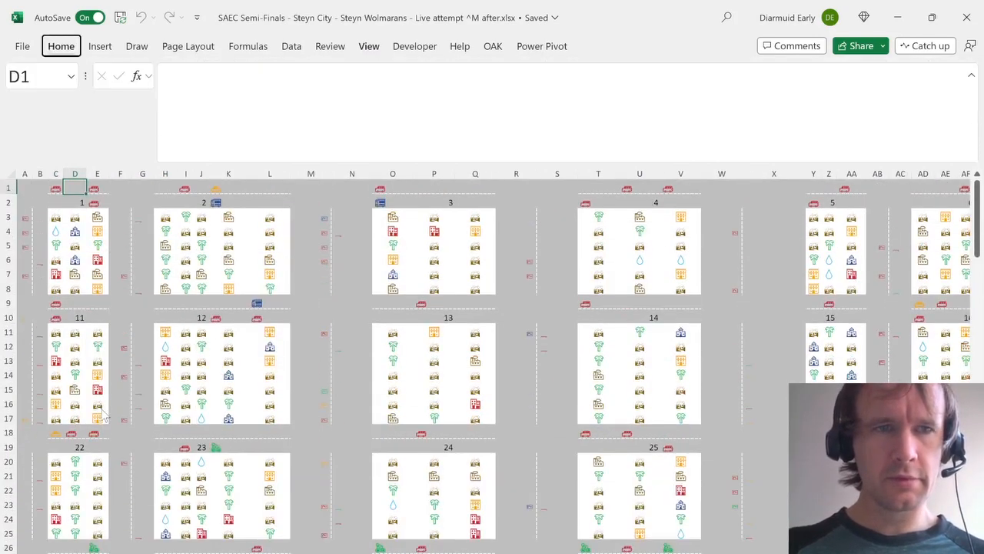
key(Escape)
Compare neighbourhood 21's counts in row 85 of both tables, selecting the spilled values in AA85:AG85.
key(Down)
key(Down)
key(Down)
key(Down)
key(Down)
key(Down)
key(Down)
key(Down)
key(Down)
key(Down)
key(Down)
key(Down)
key(Down)
key(Down)
key(Down)
key(Down)
key(Down)
key(Down)
key(Down)
key(Down)
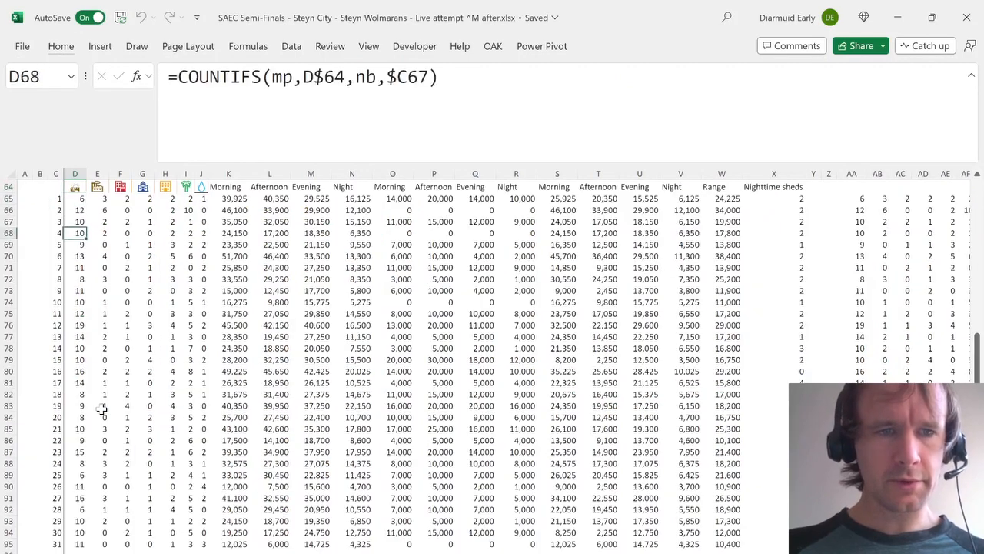
key(Down)
key(Down)
key(Down)
key(Down)
key(Down)
key(Down)
key(Down)
key(Down)
key(Down)
key(Down)
key(Down)
key(Down)
key(Down)
key(Down)
key(Down)
key(Down)
key(Down)
key(Down)
key(ctrl+Right)
key(ctrl+Right)
key(ctrl+Right)
key(ctrl+Right)
key(ctrl+Right)
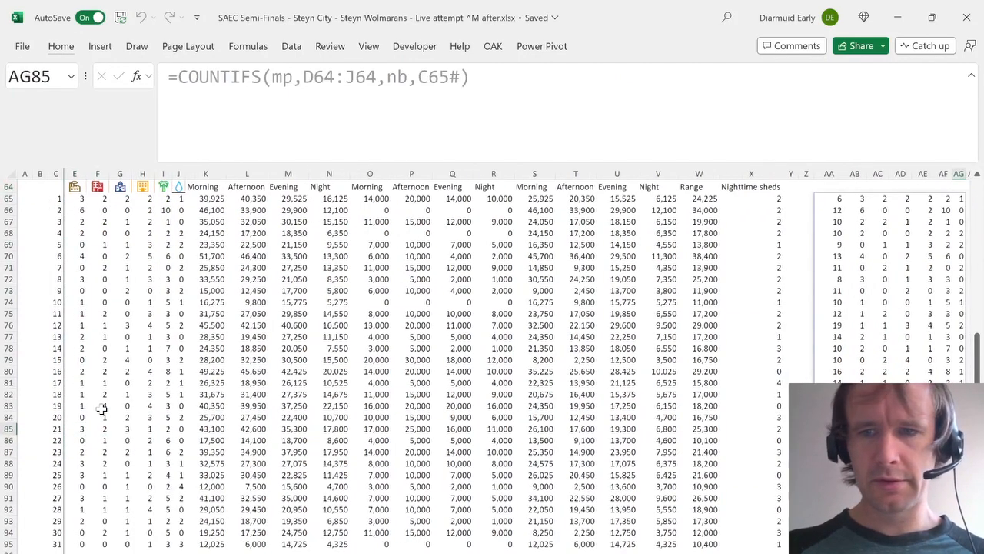
key(Left)
key(Left)
key(Left)
key(ctrl+Left)
key(ctrl+Left)
key(ctrl+Left)
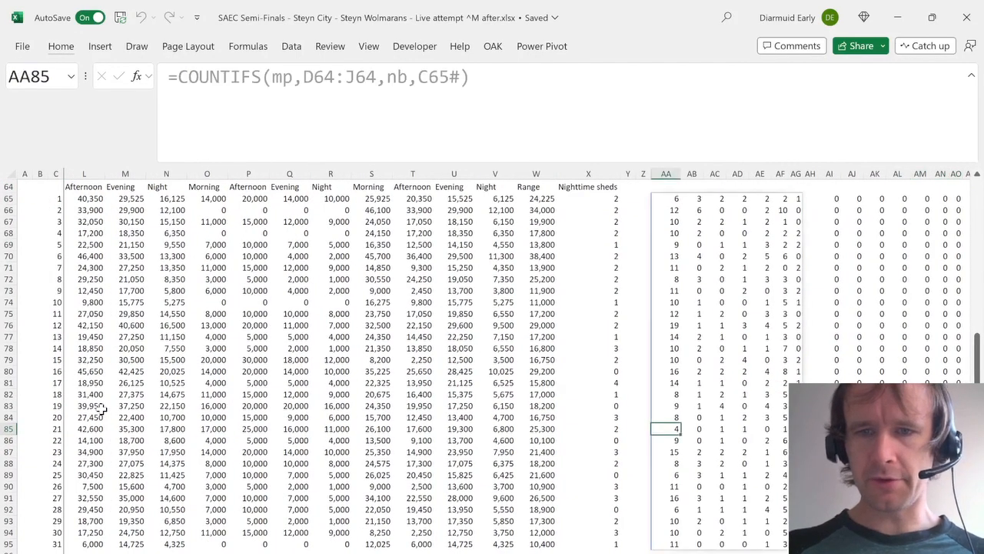
key(ctrl+shift+Right)
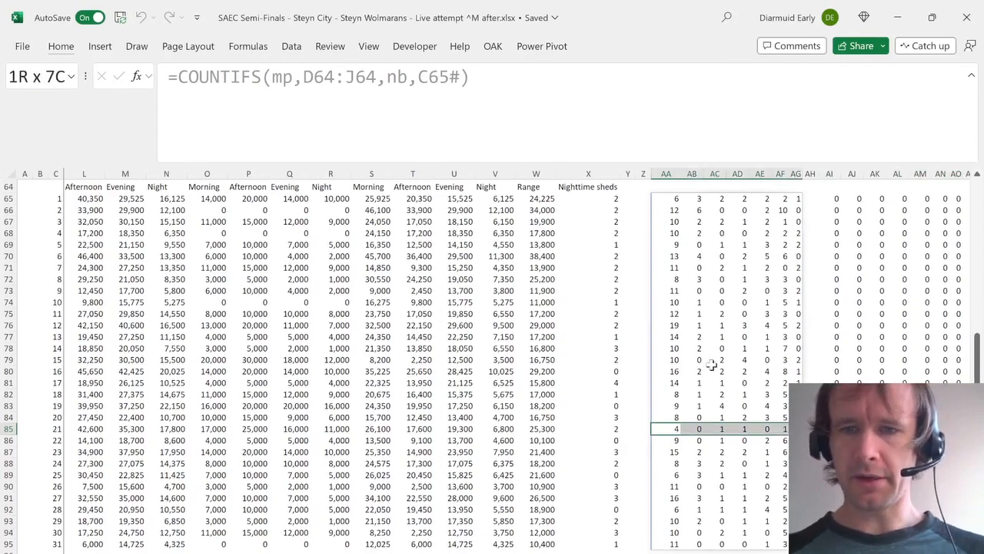
Compare neighbourhood 21's block on the map with its spilled building counts in AA85:AG85.
scroll(734, 295, up, 20)
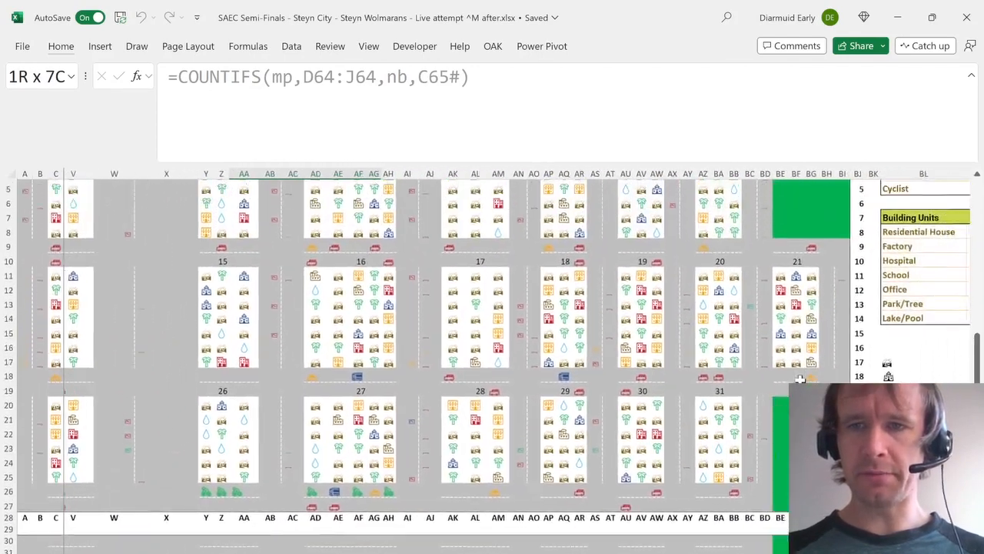
scroll(735, 295, right, 4)
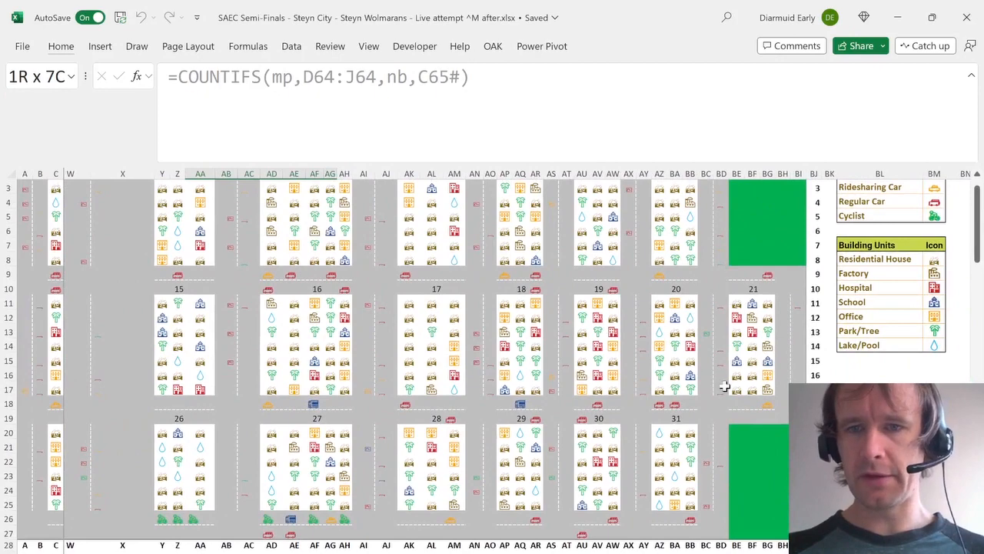
scroll(707, 488, down, 2)
scroll(707, 489, down, 19)
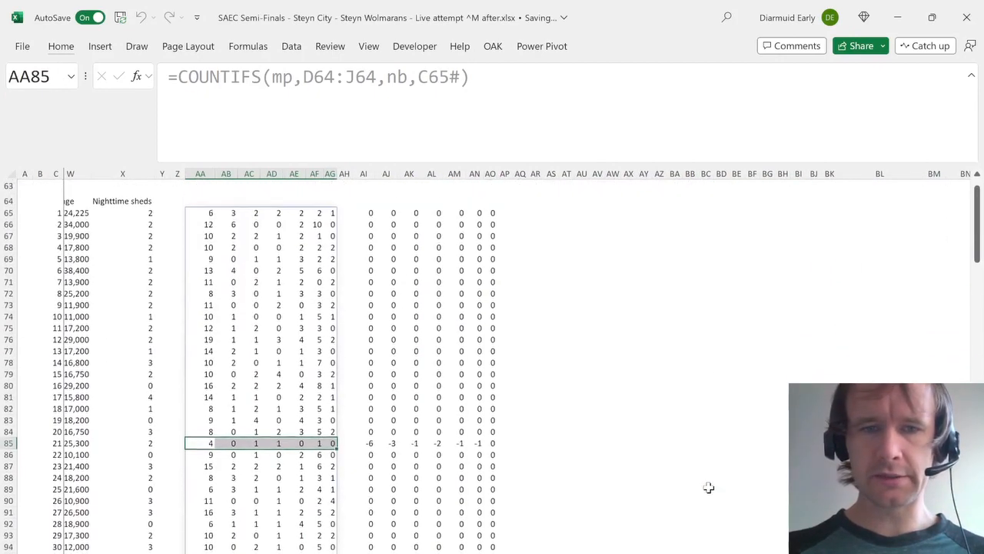
text(4	0	1	1	0	1	0)
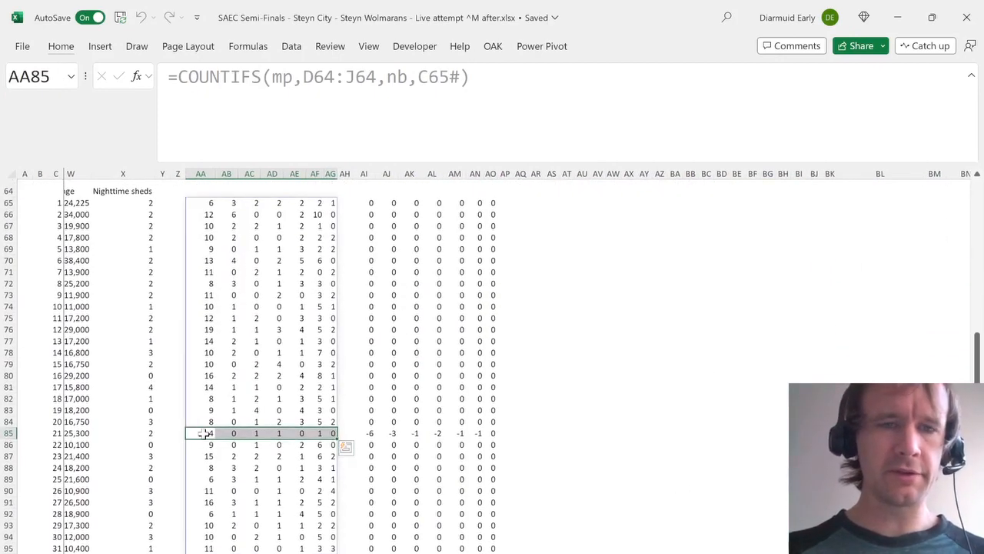
Inspect the criteria arguments D64:J64 and C65# in the spilled COUNTIFS formula in AA65, leaving it unedited.
key(ctrl+Up)
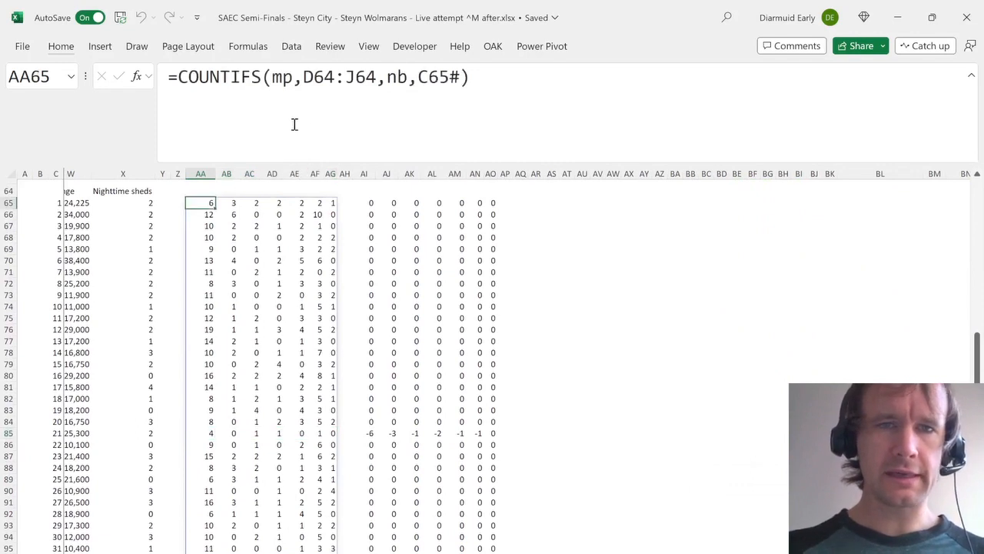
click(335, 99)
drag(303, 77, 461, 77)
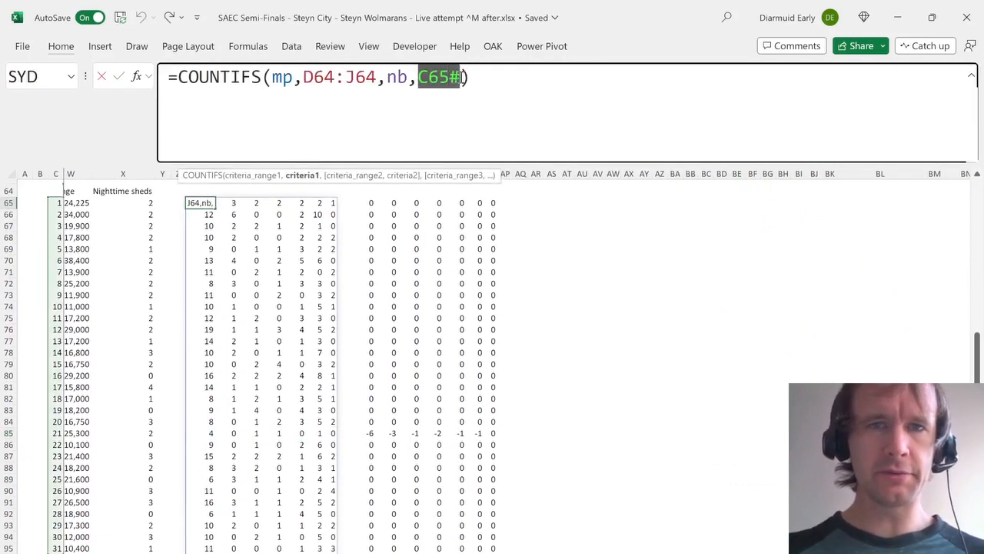
key(Escape)
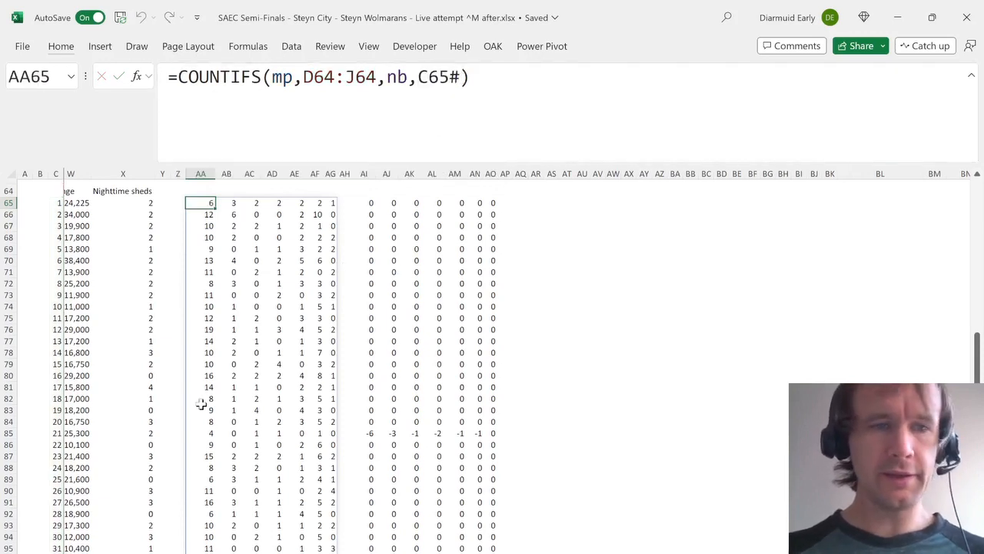
Select neighbourhood 21's differences in AI85:AO85, starting from its spilled count in AA85.
click(198, 434)
key(ctrl+Right)
key(ctrl+Right)
key(ctrl+shift+Right)
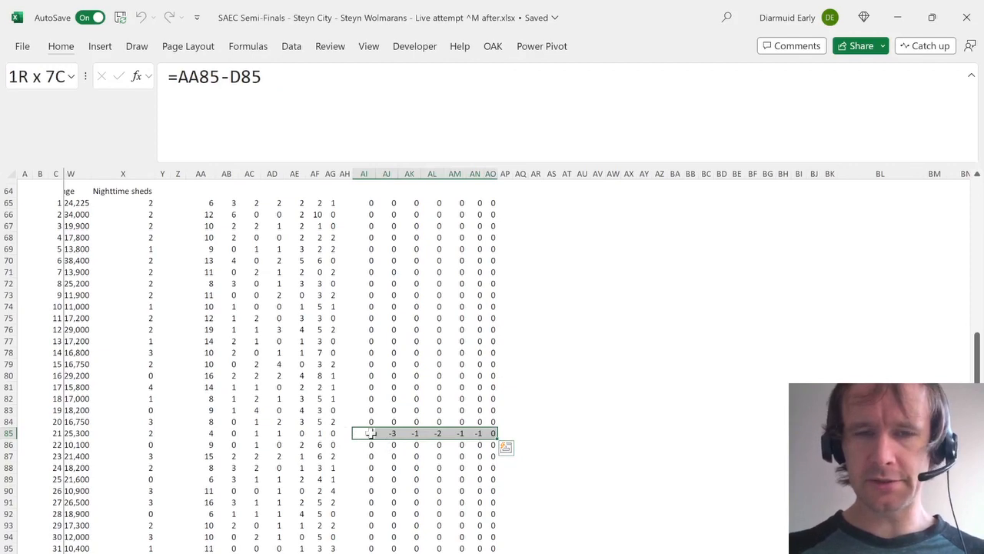
Go back along neighbourhood 21's row to D85 and view its original cell-by-cell COUNTIFS formula.
key(ctrl+Left)
key(ctrl+Left)
key(ctrl+Left)
key(ctrl+Left)
key(ctrl+Left)
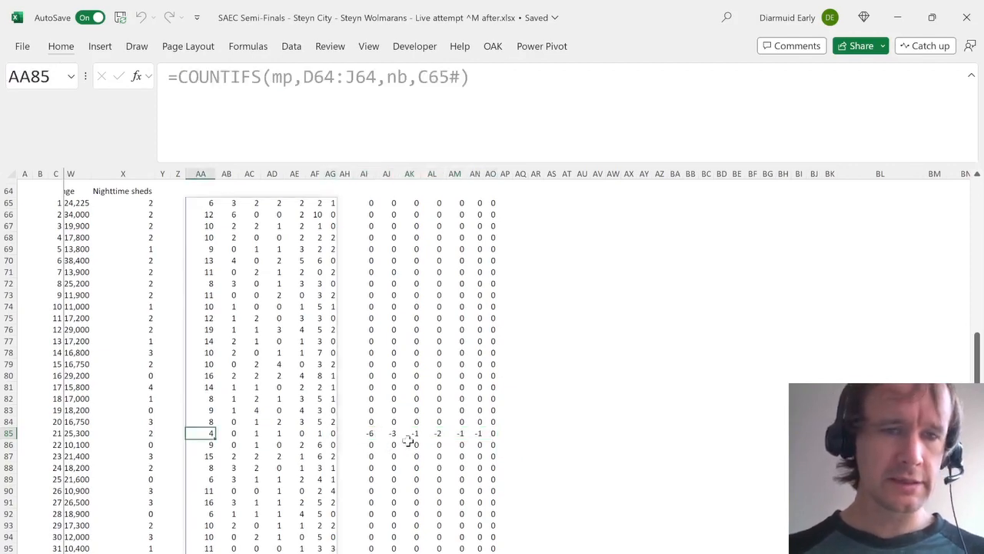
key(Right)
key(Right)
key(Right)
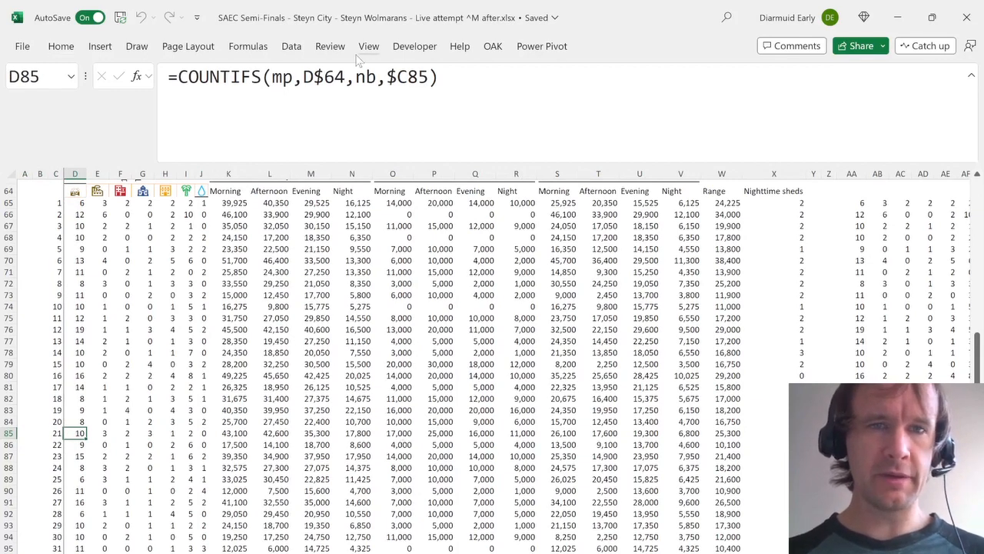
Return to the spill formula's origin cell AA65 and review its highlighted source ranges without changing it.
key(ctrl+Right)
key(ctrl+Right)
key(ctrl+Right)
key(ctrl+slash)
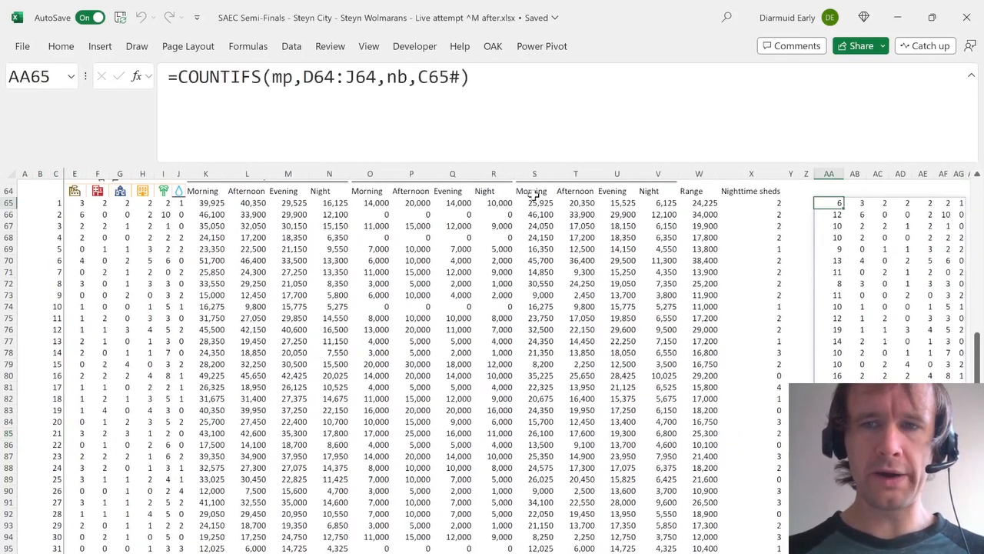
click(541, 105)
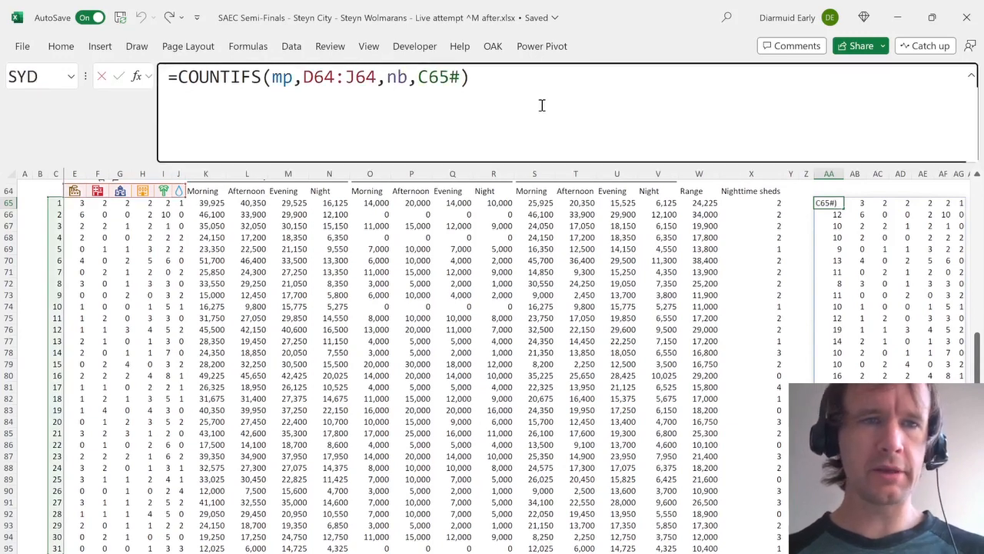
key(Escape)
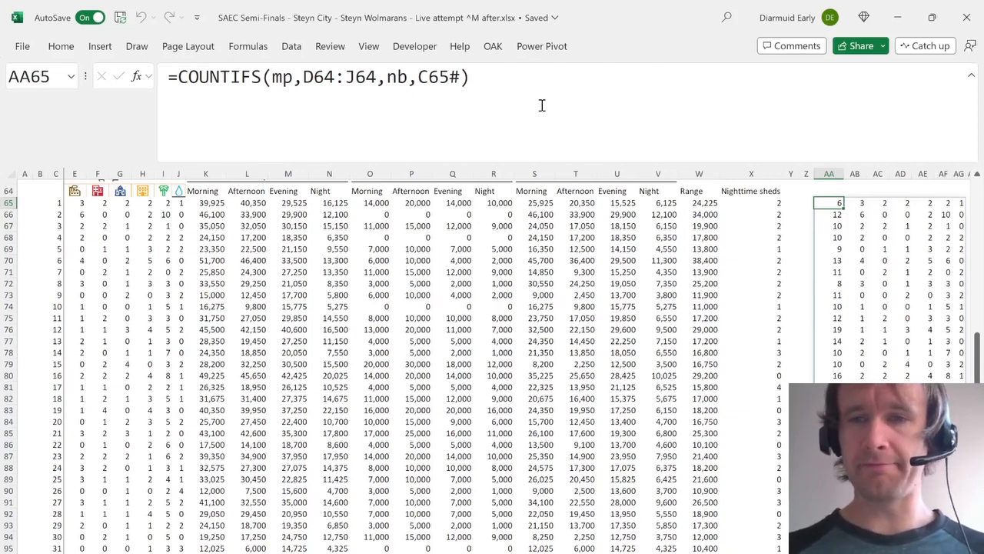
Check the original COUNTIFS formula with mixed references in D65, and return to the Level 5 questions sheet.
key(ctrl+Left)
key(ctrl+Left)
key(ctrl+Left)
key(Right)
key(Right)
key(Right)
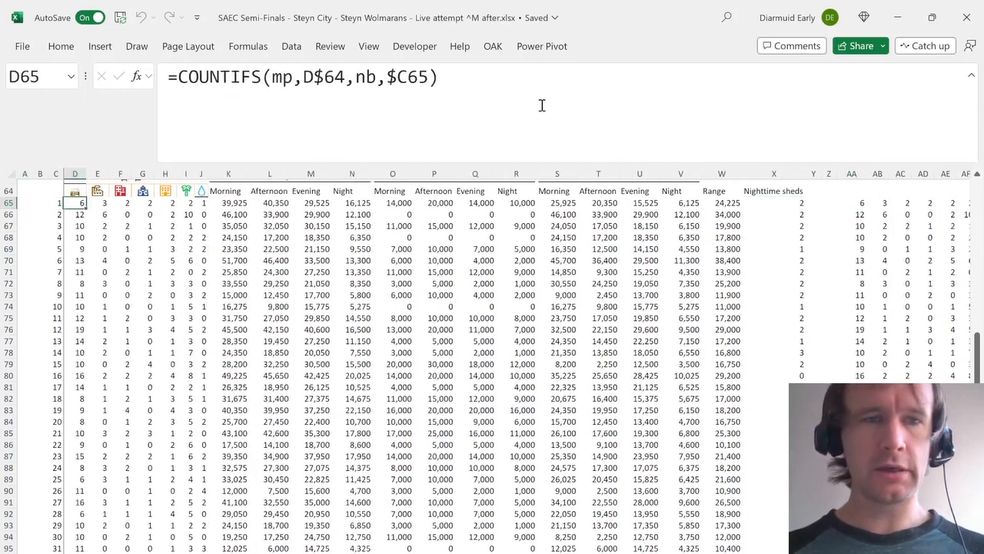
key(ctrl+Page_Up)
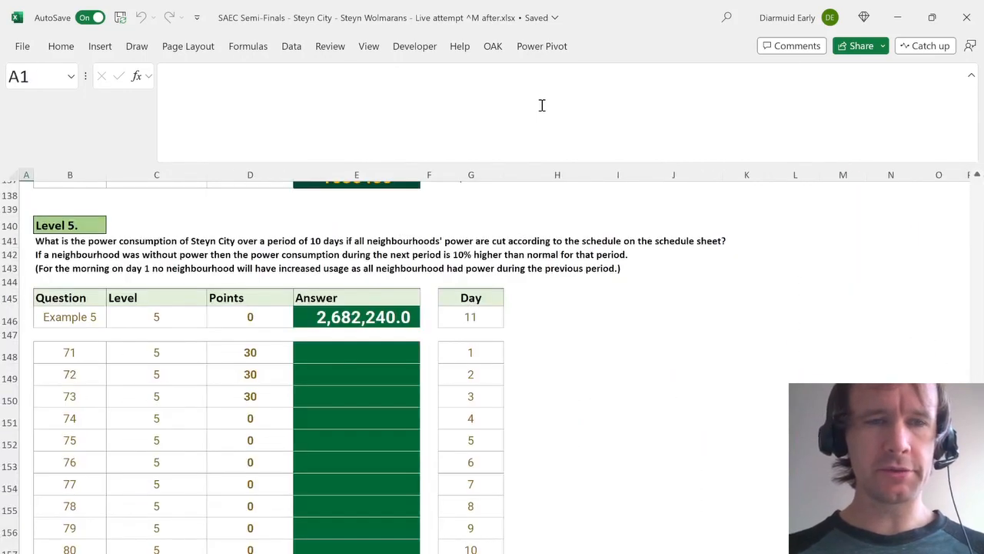